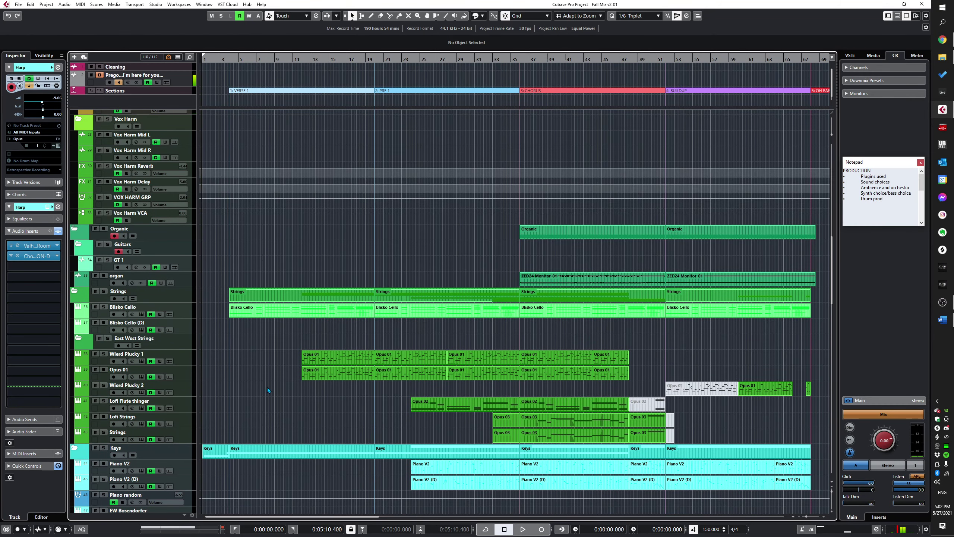
# Step: Solo the Spitfire Soft Piano (R) track and play its clip
pyautogui.scroll(-6, 290, 394)
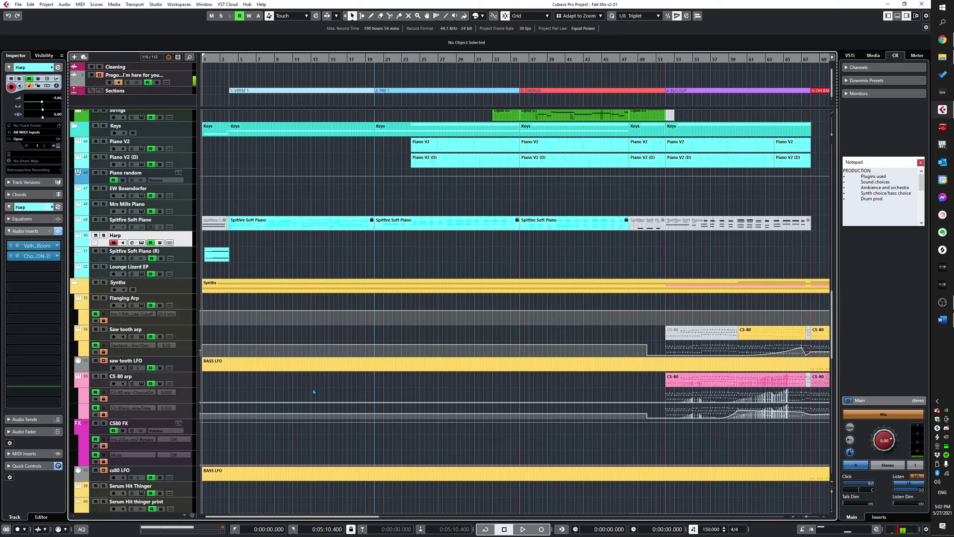
pyautogui.click(218, 255)
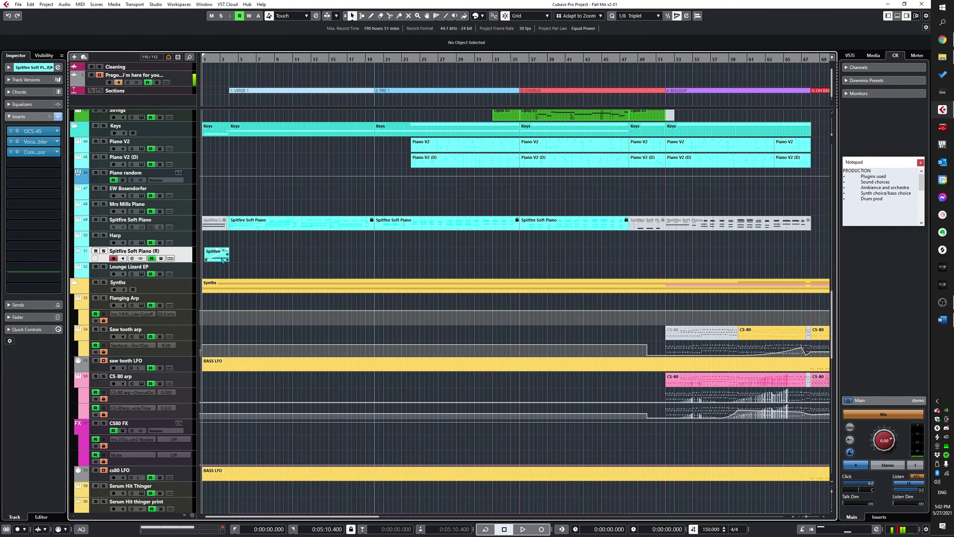
pyautogui.press('s')
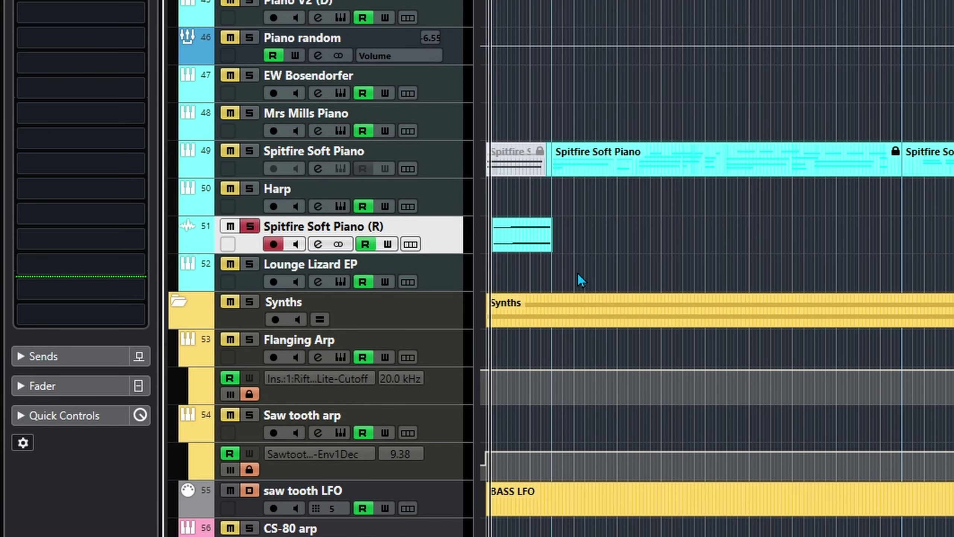
pyautogui.press('space')
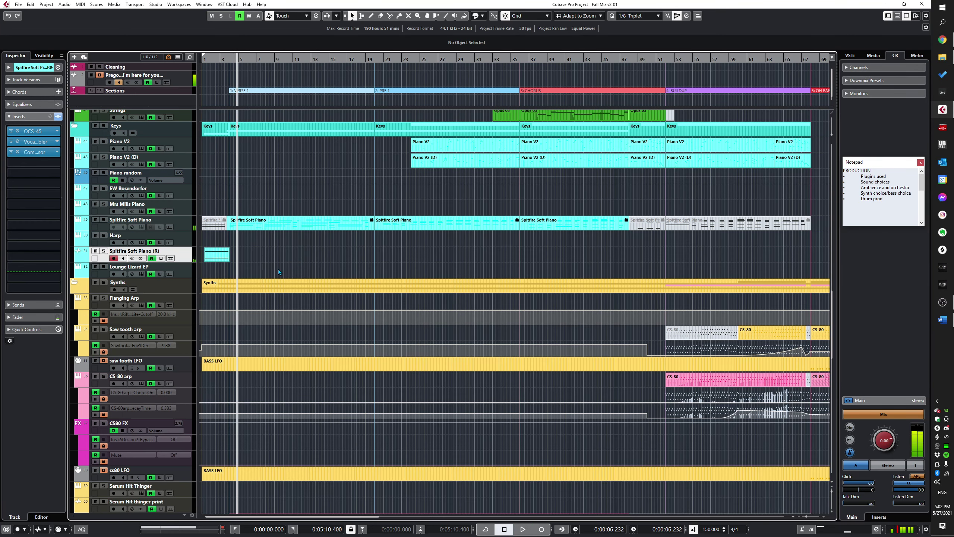
# Step: Solo the Spitfire Soft Piano track above the harp and listen to its part in the verse
pyautogui.press('h')
pyautogui.press('h')
pyautogui.press('h')
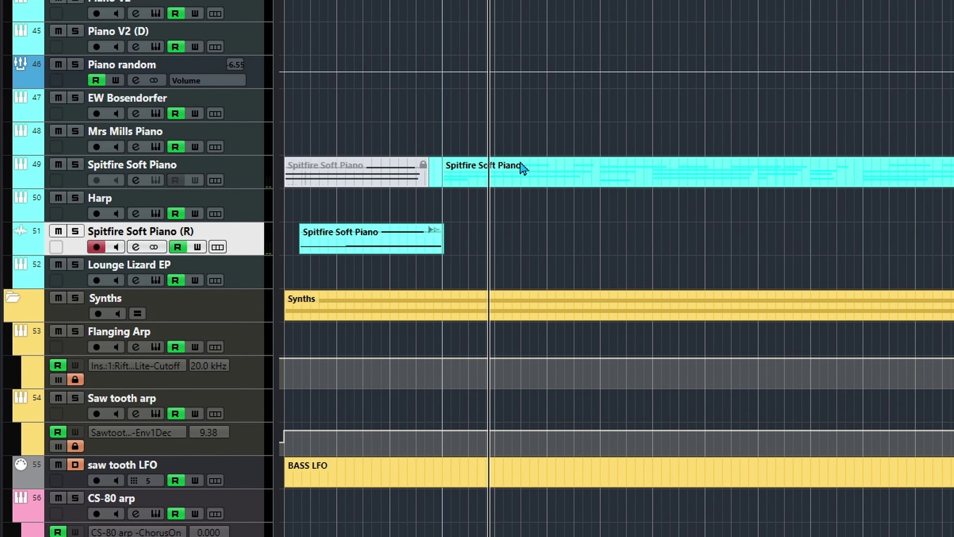
pyautogui.click(246, 168)
pyautogui.press('s')
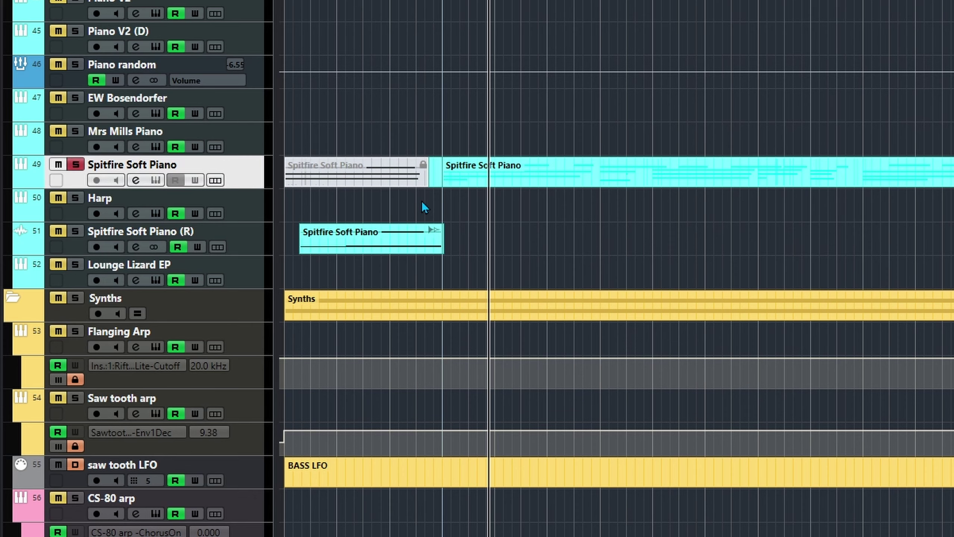
pyautogui.press('space')
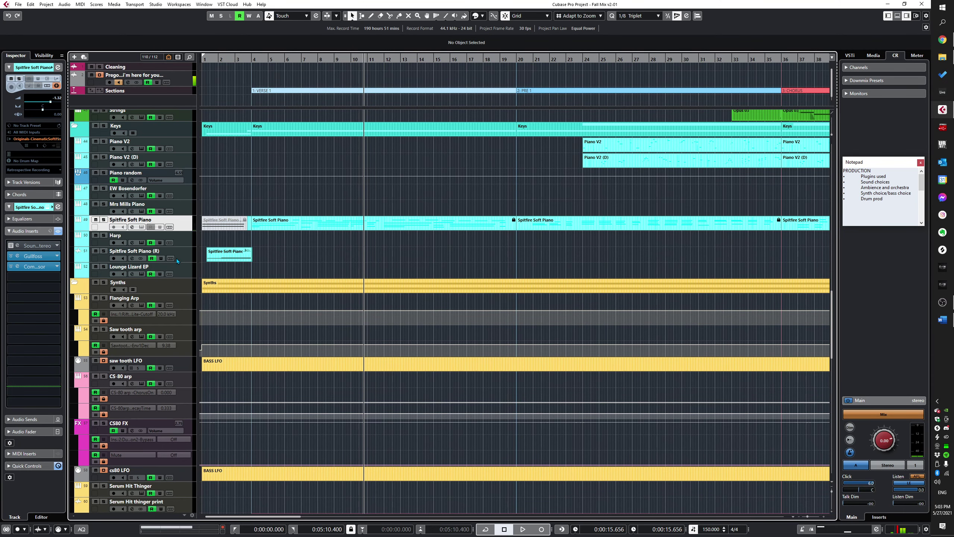
# Step: Open the OCS-45 insert on the Spitfire Soft Piano (R) track and play the track with the effect active
pyautogui.click(177, 260)
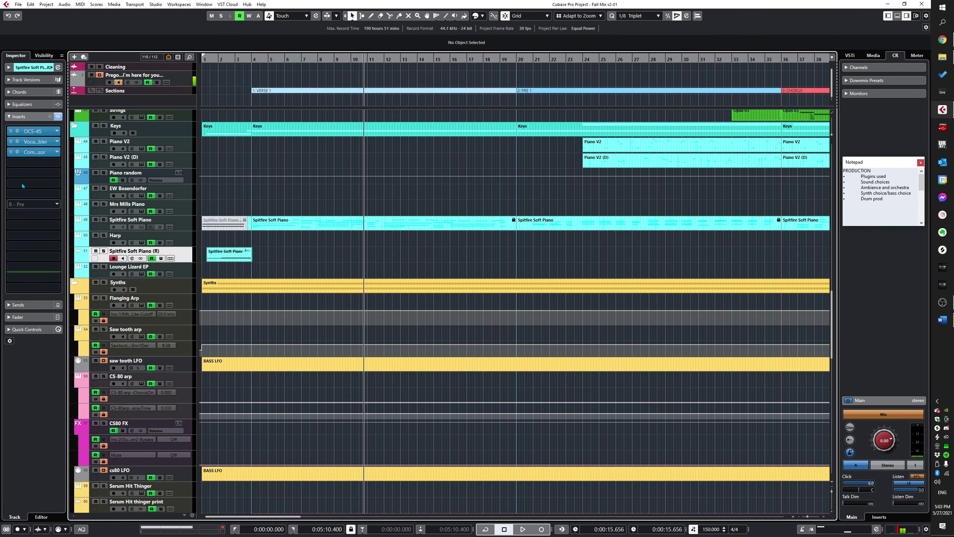
pyautogui.click(36, 131)
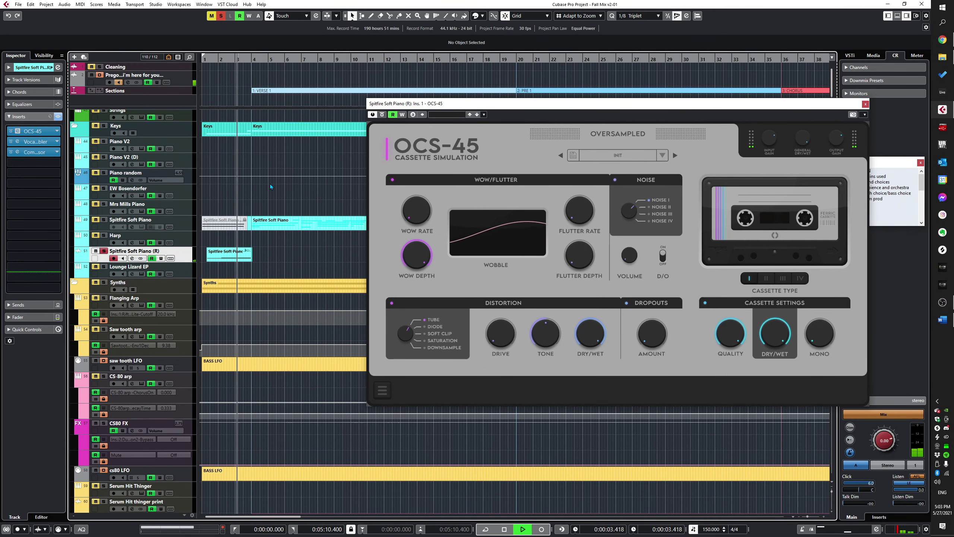
pyautogui.press('space')
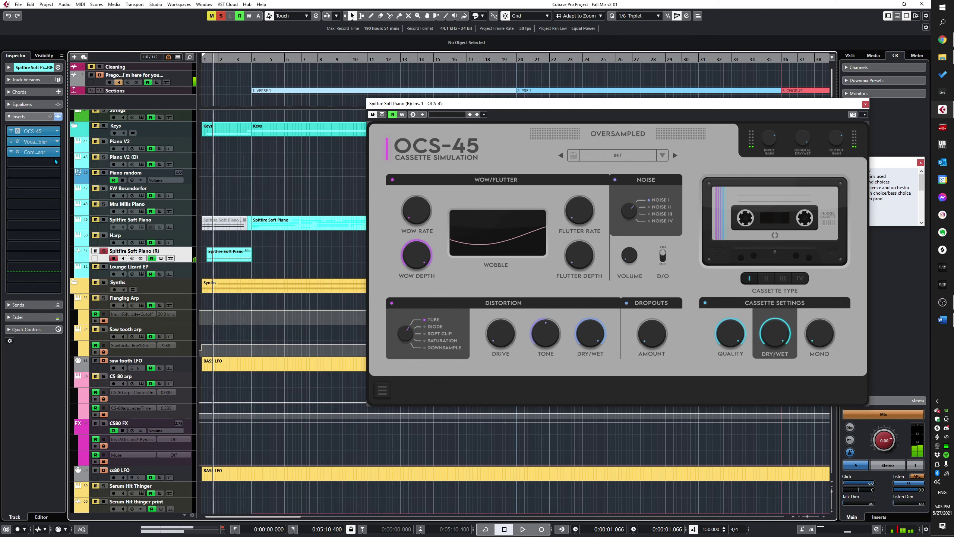
# Step: Play the Spitfire Soft Piano (R) clip with OCS-45 bypassed for comparison, and re-enable the insert
pyautogui.click(10, 131)
pyautogui.press('space')
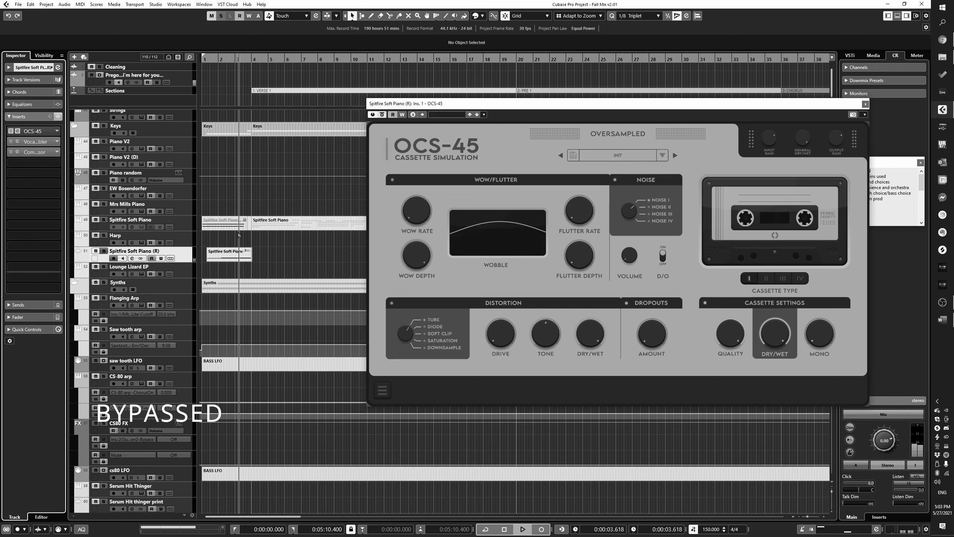
pyautogui.press('space')
pyautogui.click(11, 132)
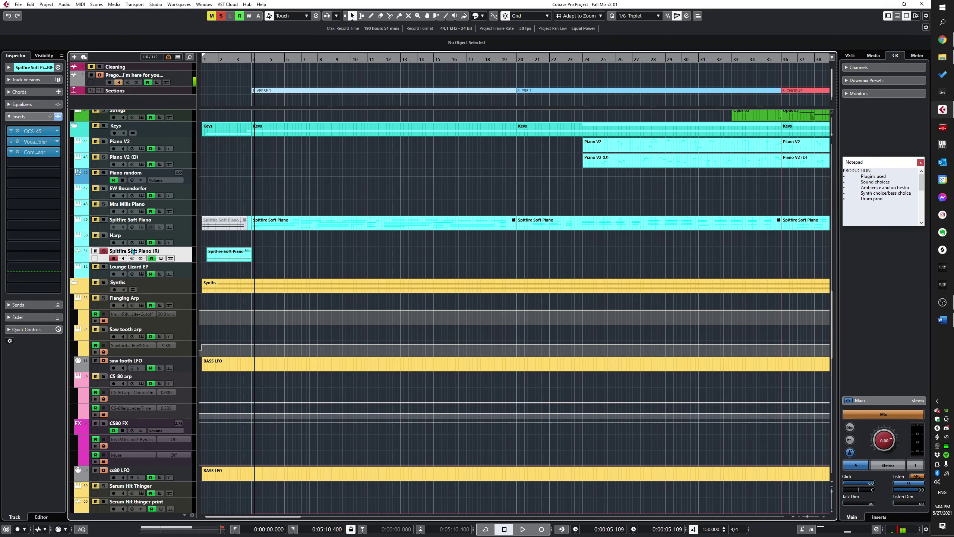
# Step: Show the Gullfoss insert settings on the Spitfire Soft Piano track, and close the plug-in window
pyautogui.press('g')
pyautogui.click(188, 220)
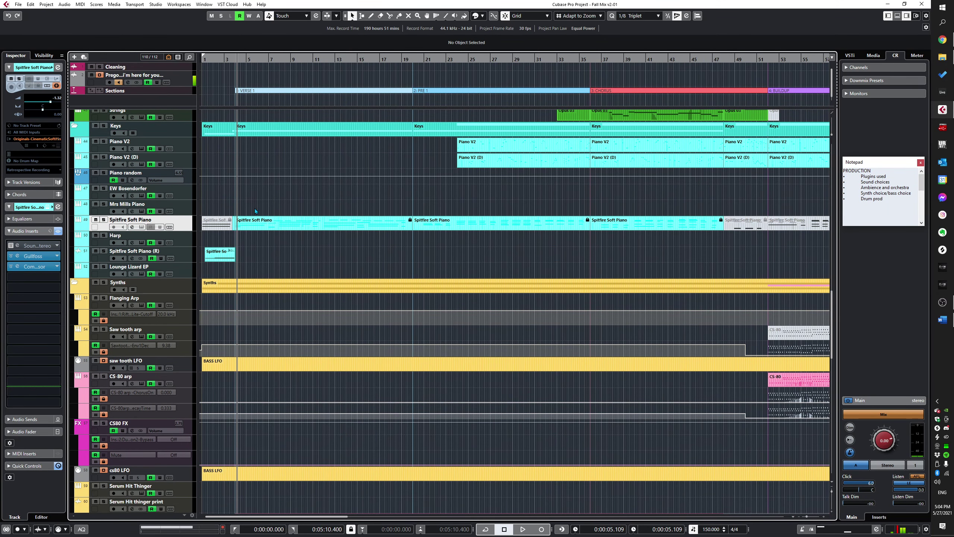
pyautogui.click(33, 257)
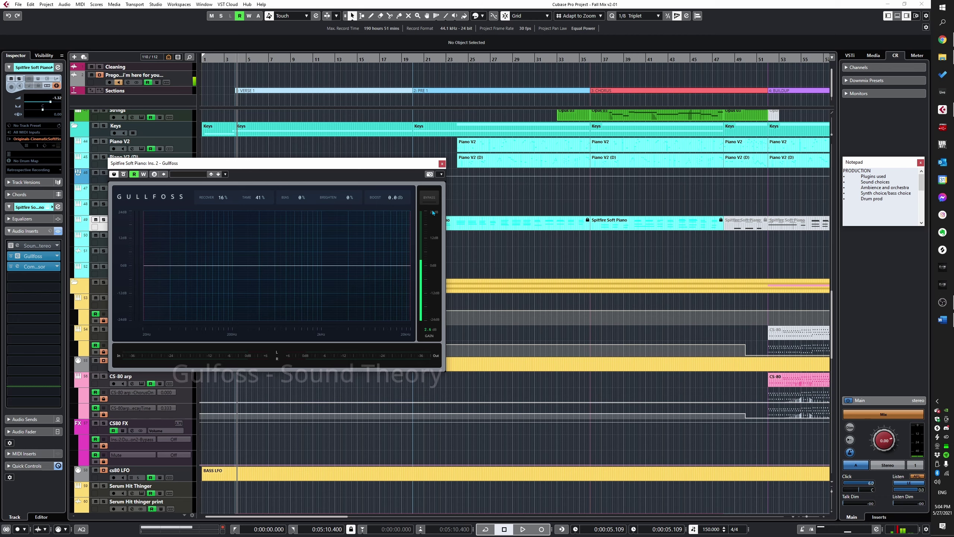
pyautogui.click(443, 166)
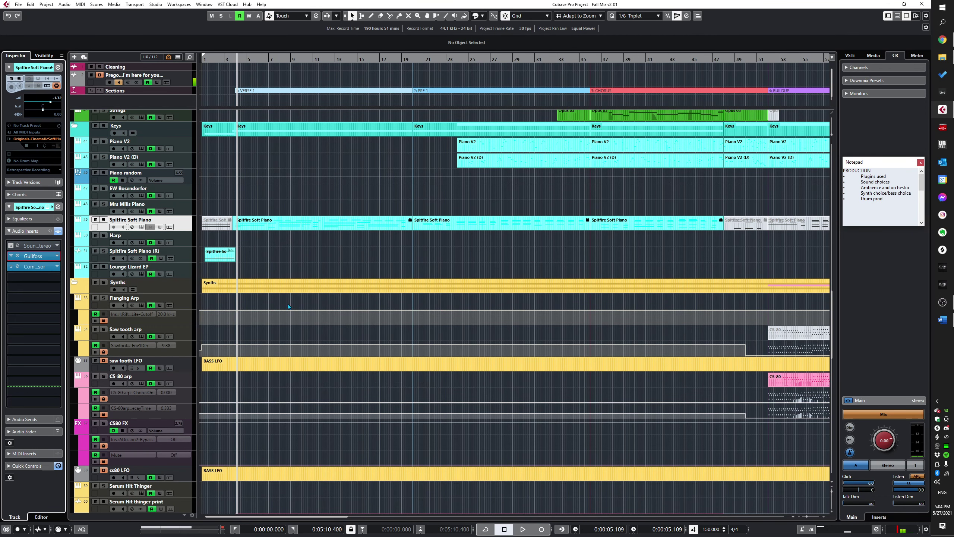
# Step: Review the Compressor insert on the Spitfire Soft Piano track, close it, and listen to the track soloed
pyautogui.click(30, 268)
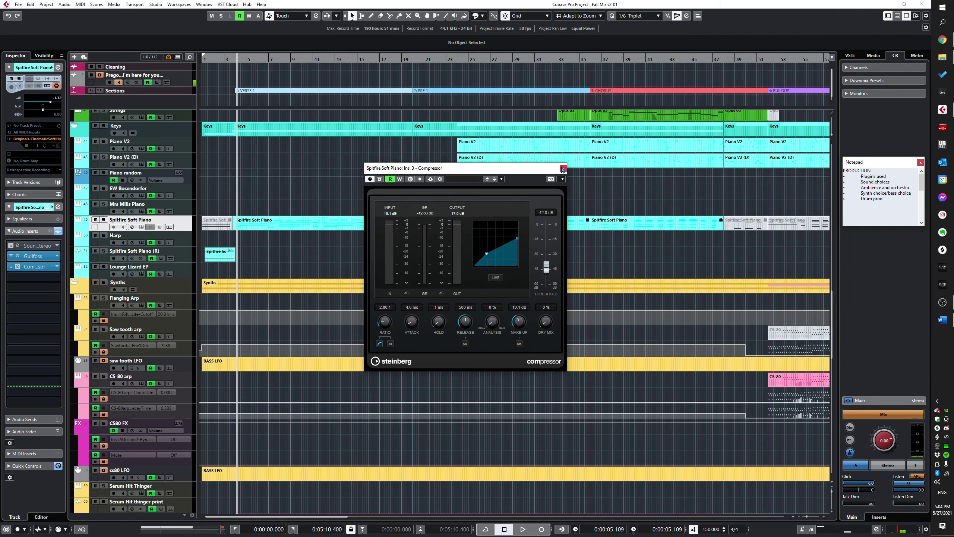
pyautogui.click(564, 169)
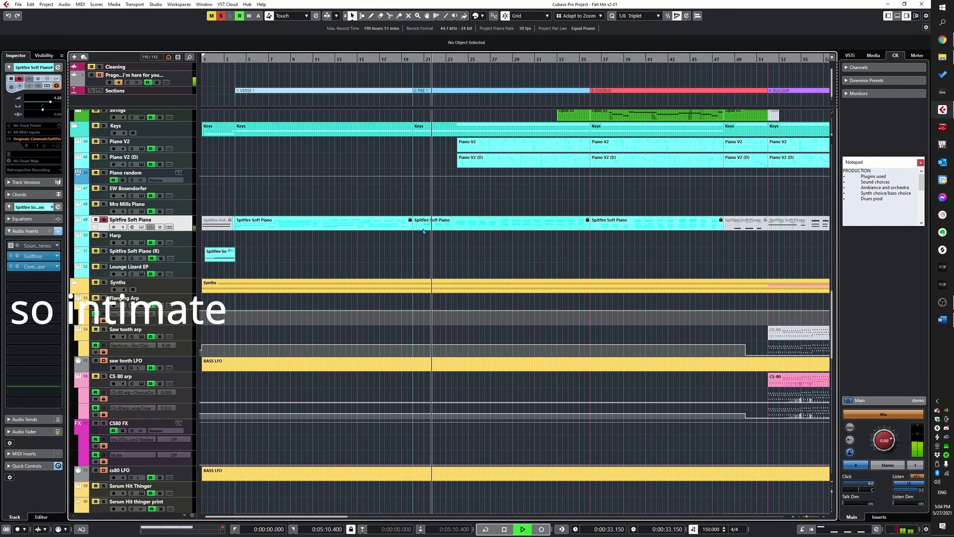
pyautogui.press('space')
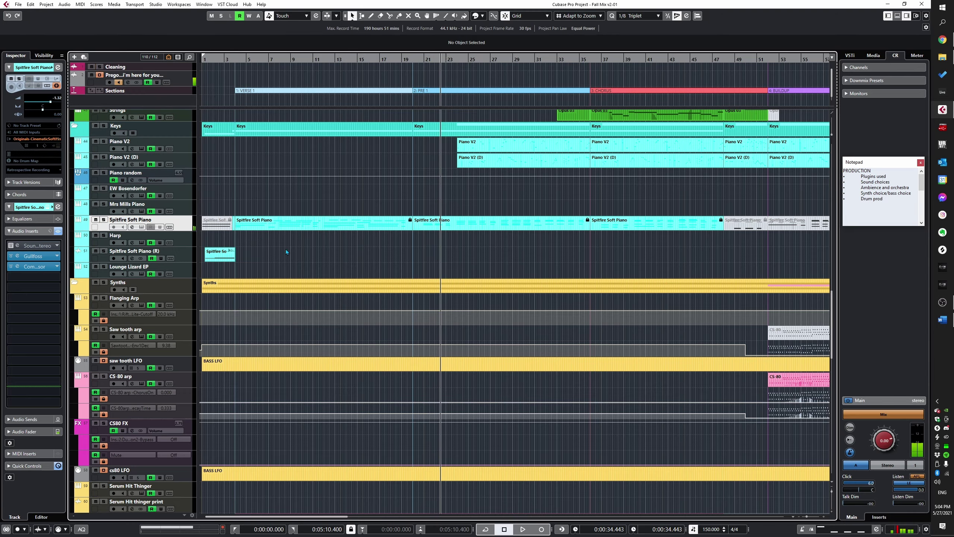
# Step: Select the Mellotron V track in the Arturia folder and open its instrument
pyautogui.press('g')
pyautogui.scroll(-6, 285, 250)
pyautogui.press('h')
pyautogui.click(181, 166)
pyautogui.scroll(3, 181, 166)
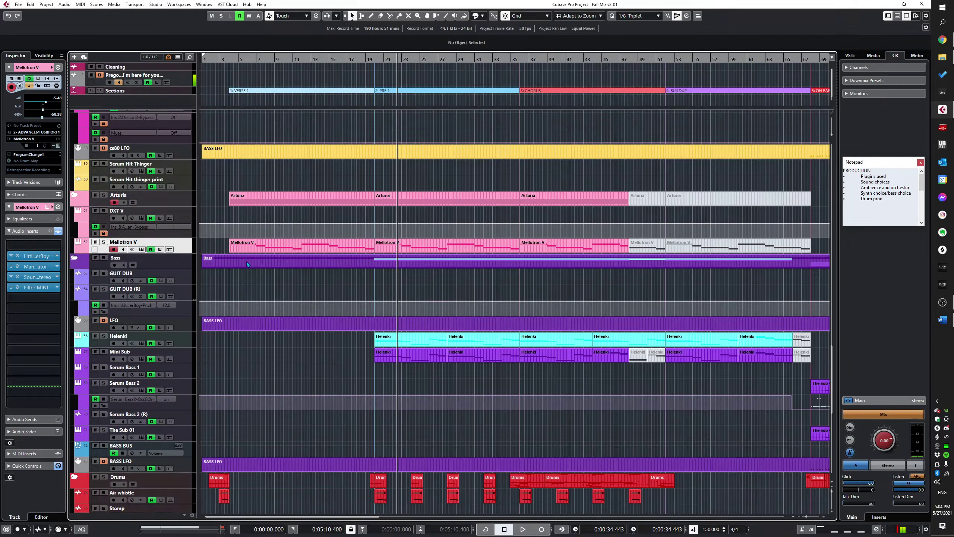
pyautogui.press('h')
pyautogui.press('h')
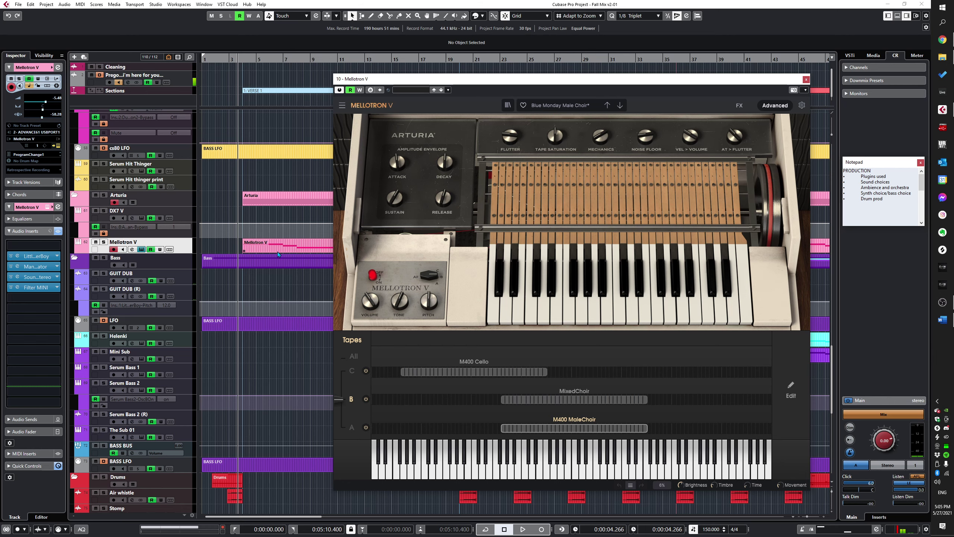
# Step: Play the Mellotron V track soloed and compare its sound with the audio inserts bypassed and active
pyautogui.press('s')
pyautogui.press('space')
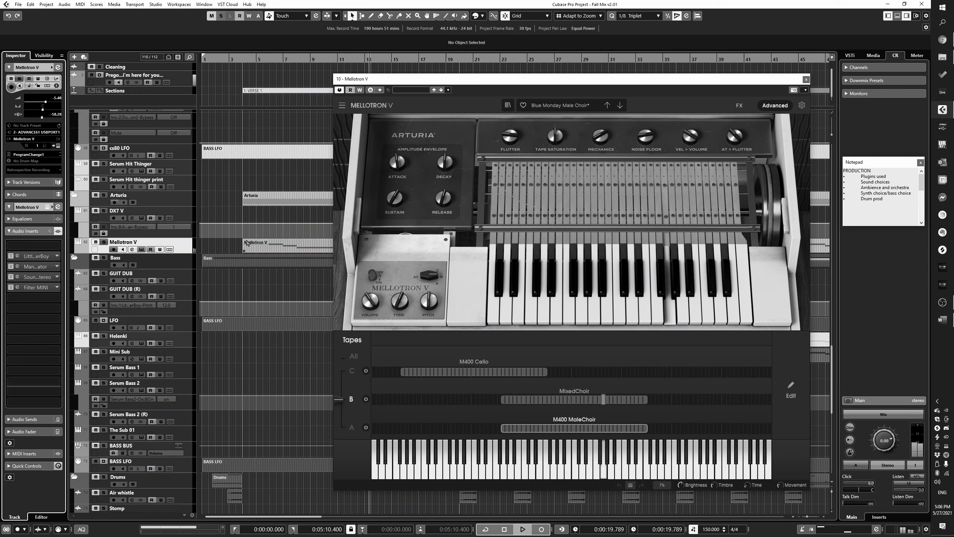
pyautogui.click(58, 231)
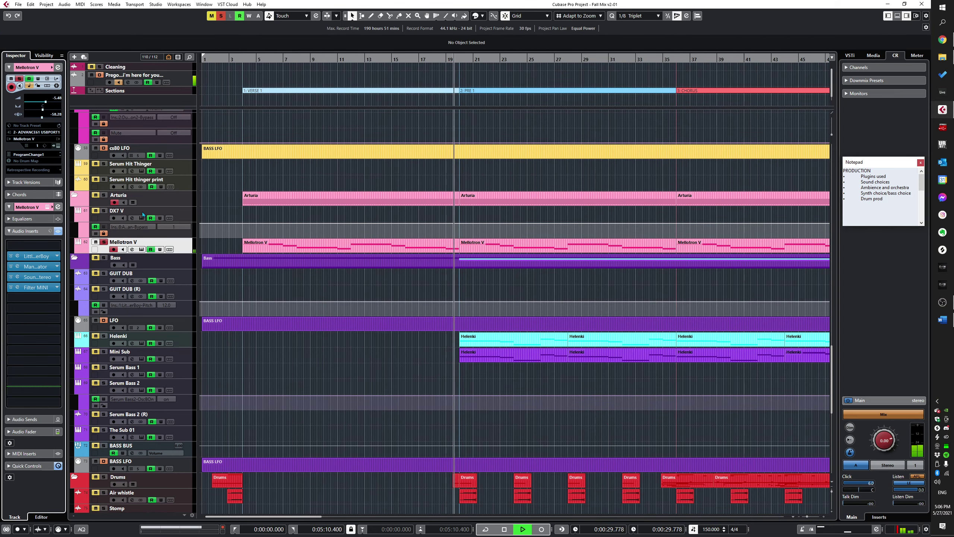
# Step: Solo the Spitfire Soft Piano track alongside Mellotron V and listen to the two together from the verse
pyautogui.scroll(10, 301, 230)
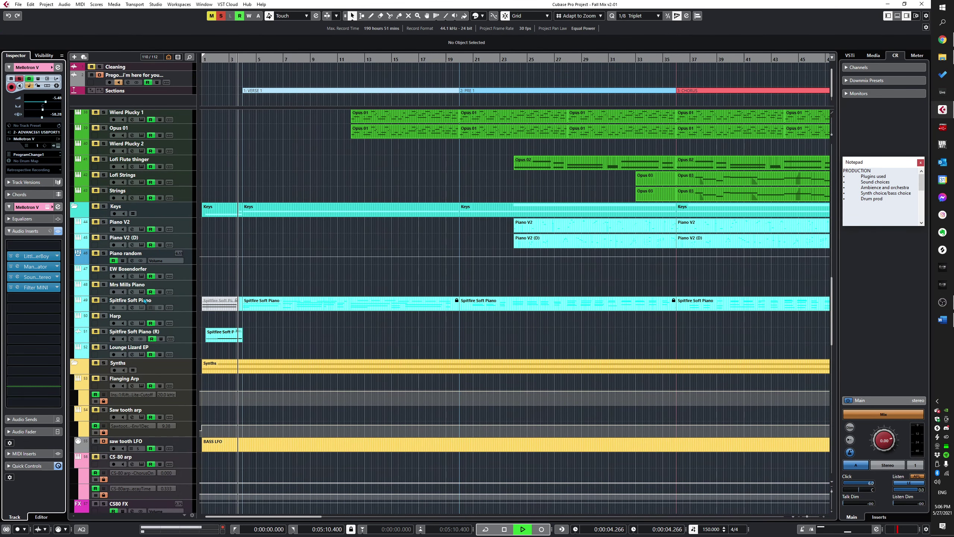
pyautogui.click(104, 301)
pyautogui.scroll(10, 333, 277)
pyautogui.scroll(-5, 332, 277)
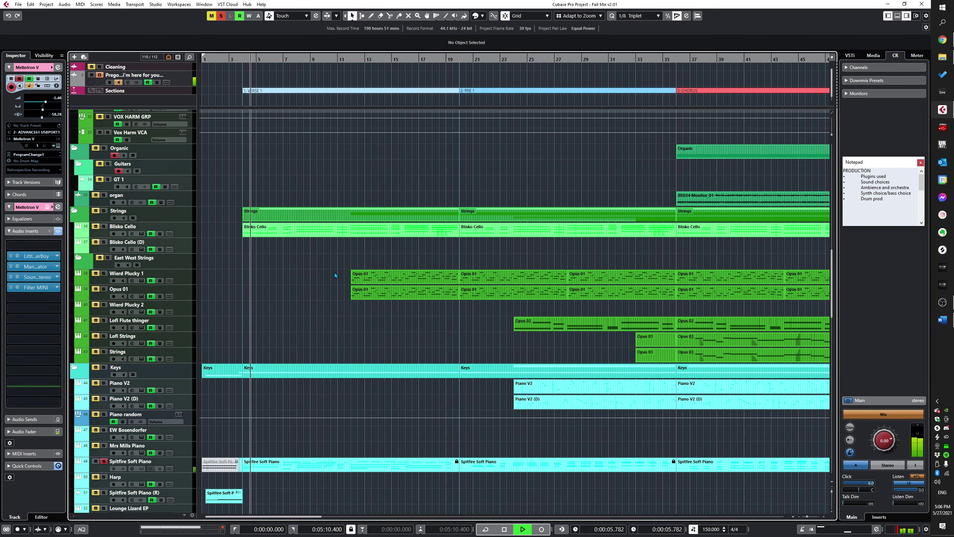
pyautogui.scroll(-15, 259, 328)
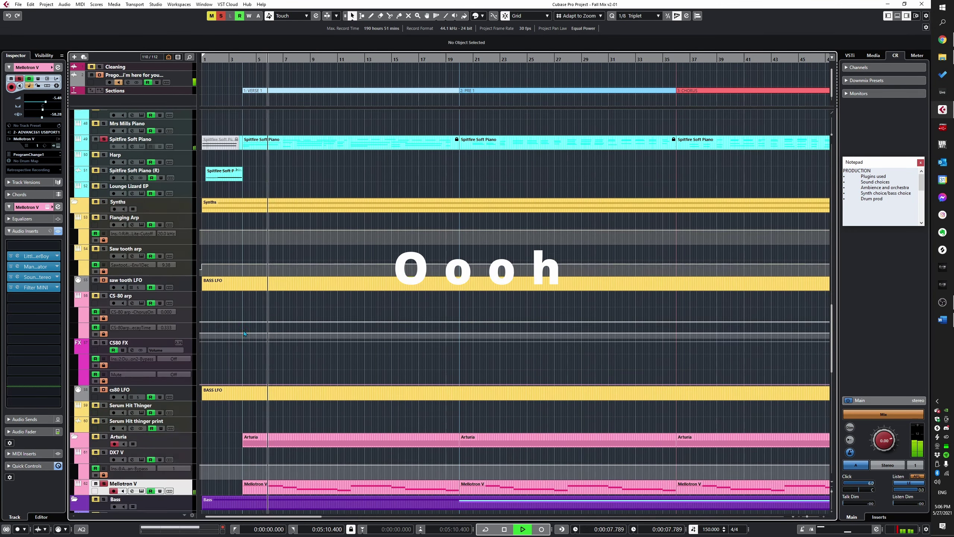
pyautogui.scroll(-8, 308, 337)
pyautogui.scroll(20, 374, 349)
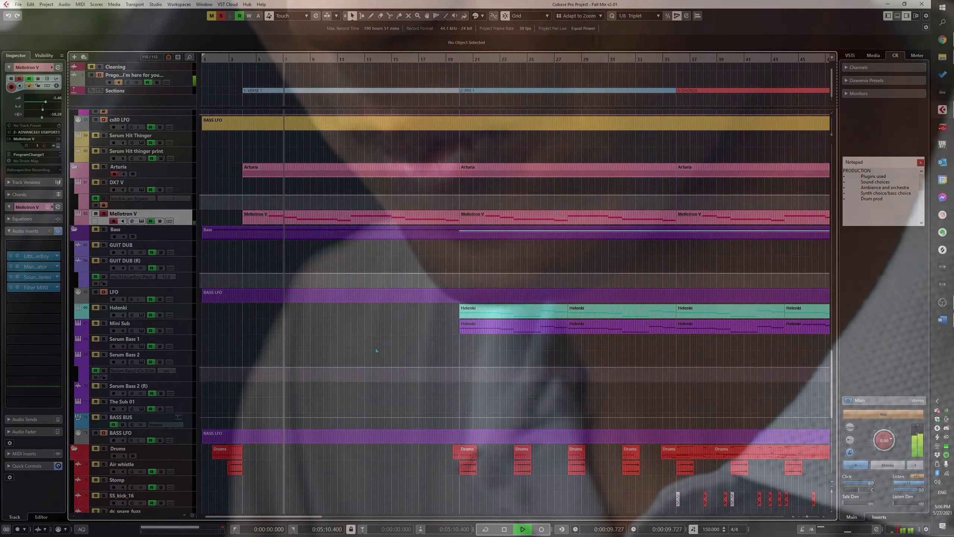
pyautogui.scroll(-3, 265, 421)
pyautogui.scroll(12, 343, 392)
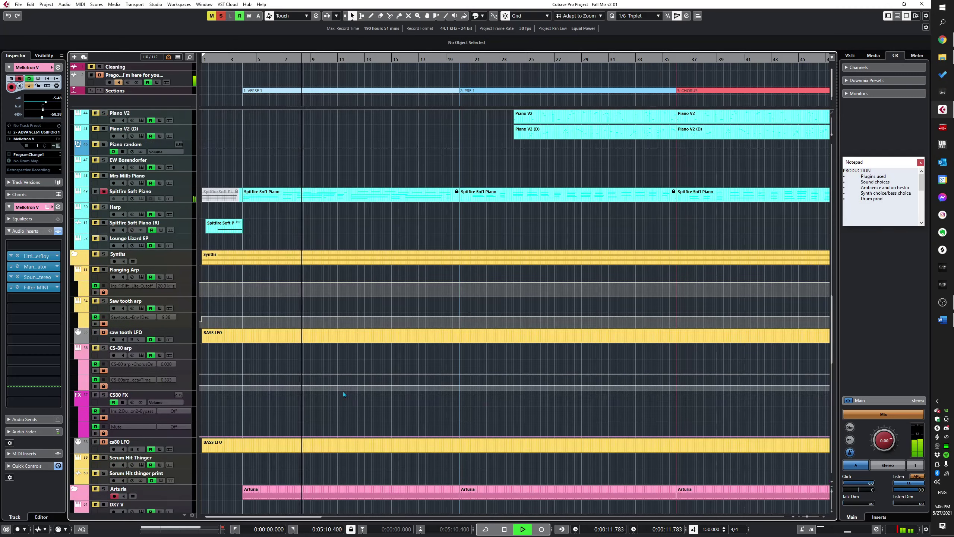
# Step: Add the Wierd Plucky 1 and Opus 01 tracks to the solo and listen to their parts starting at bar 12
pyautogui.scroll(5, 340, 382)
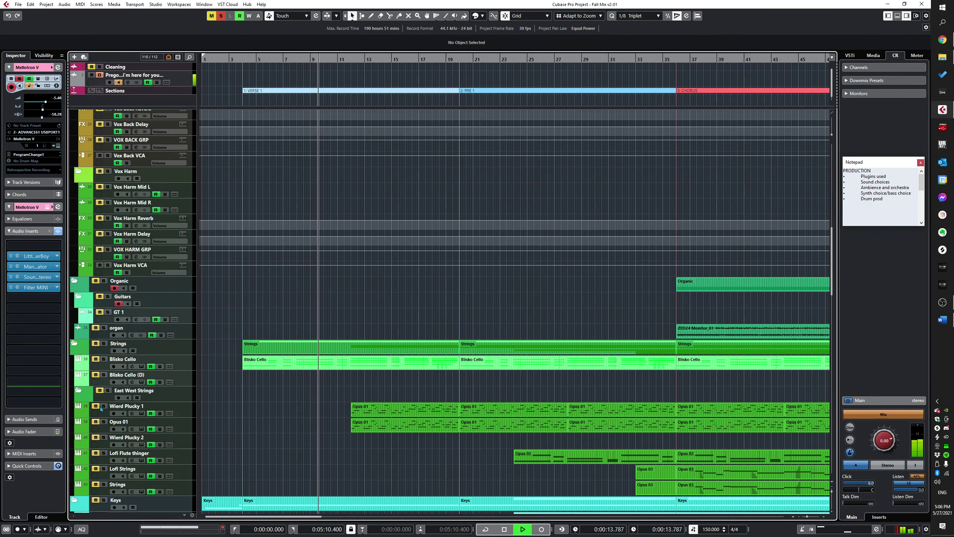
pyautogui.click(103, 422)
pyautogui.keyDown('ctrl'); pyautogui.scroll(3, 360, 436); pyautogui.keyUp('ctrl')
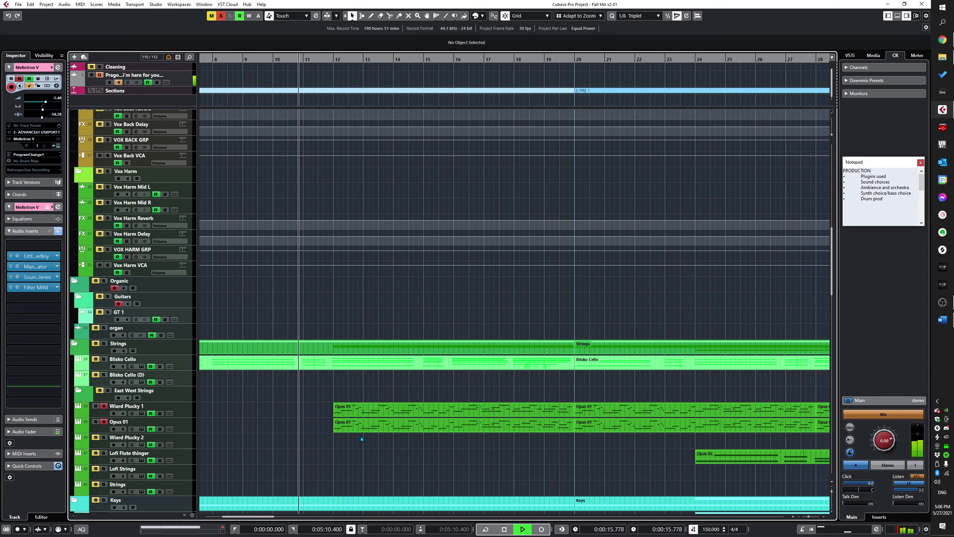
pyautogui.keyDown('ctrl'); pyautogui.scroll(3, 359, 439); pyautogui.keyUp('ctrl')
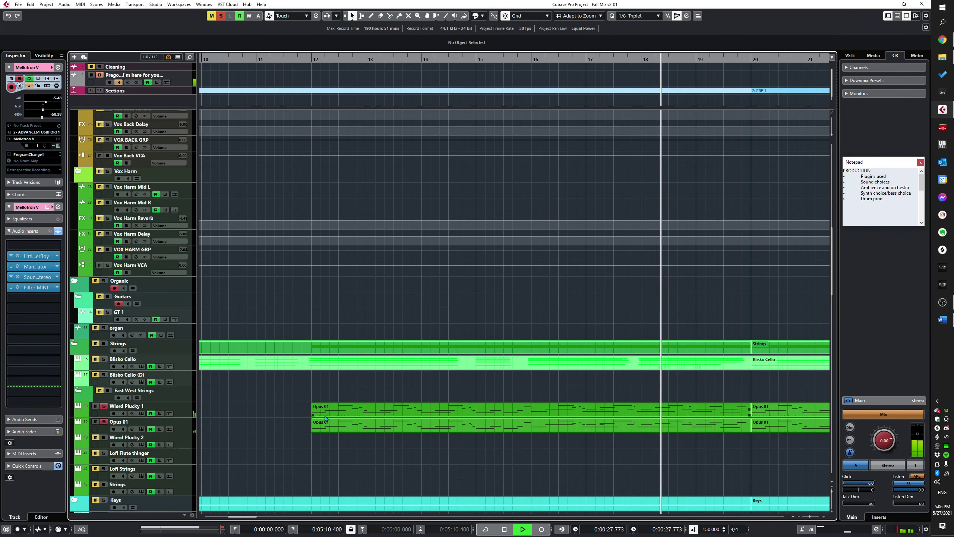
pyautogui.scroll(-4, 285, 425)
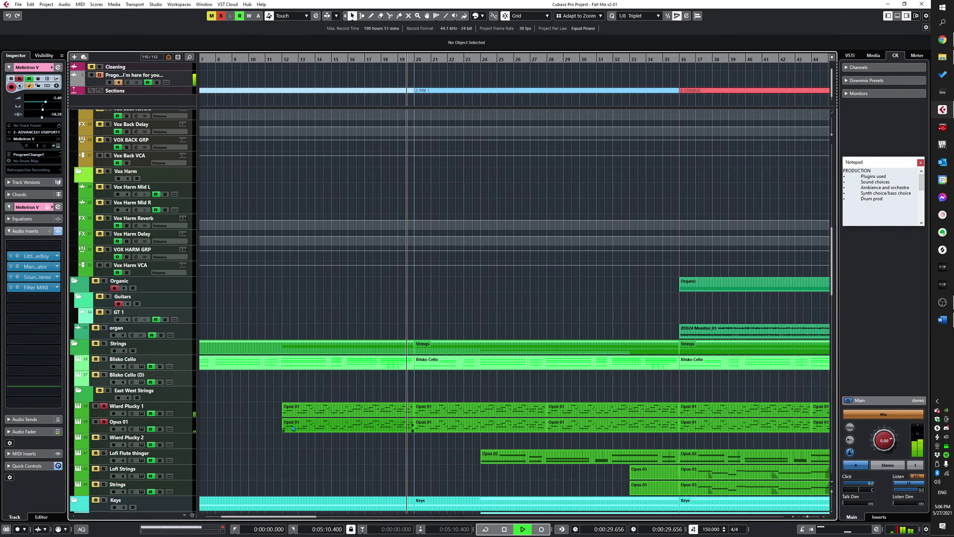
pyautogui.scroll(-1, 285, 437)
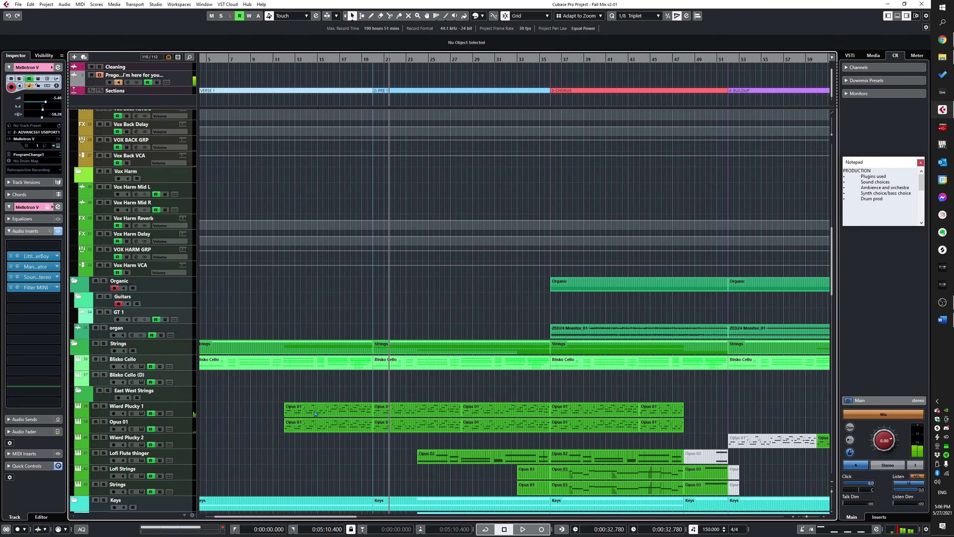
# Step: Play the Wierd Plucky 1 track soloed from just before bar 12 and open its Crystallizer insert
pyautogui.scroll(2, 277, 437)
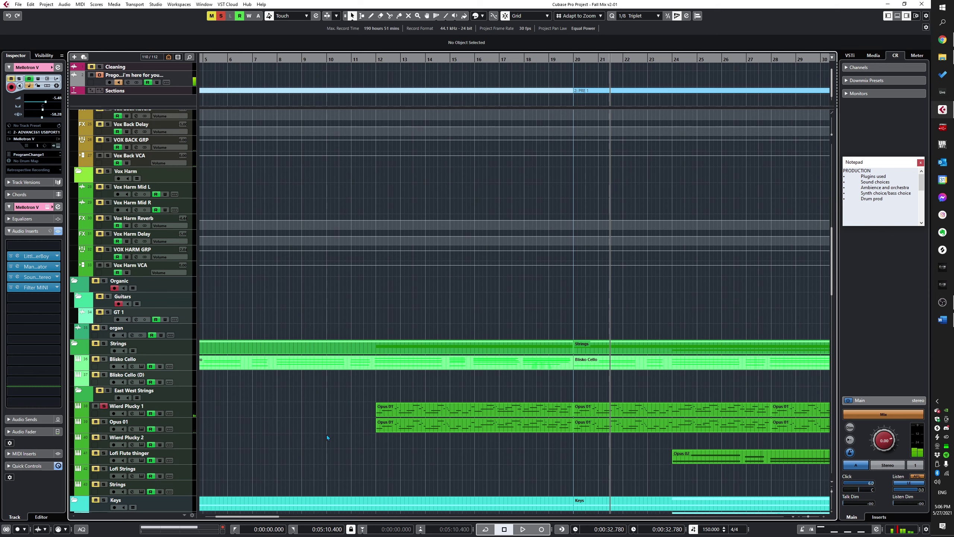
pyautogui.click(368, 414)
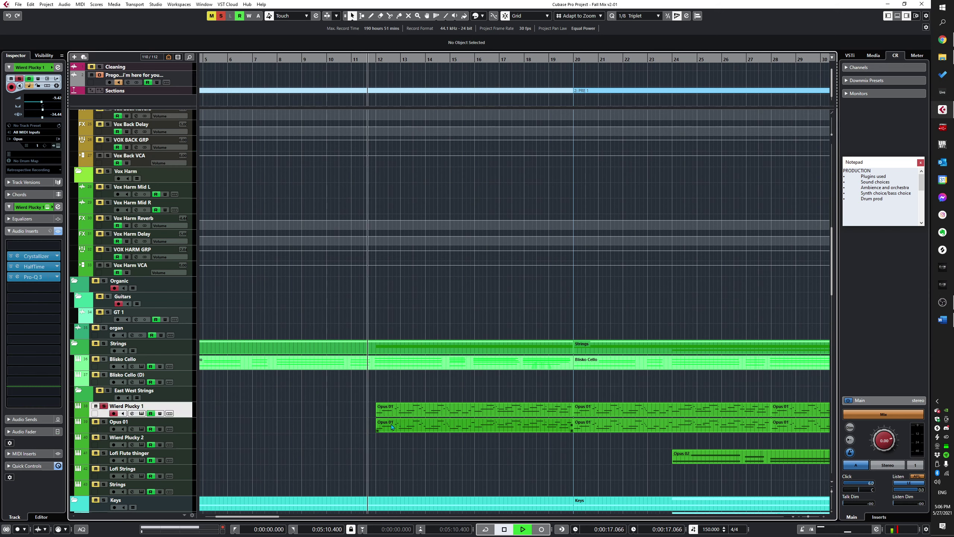
pyautogui.press('space')
pyautogui.click(37, 256)
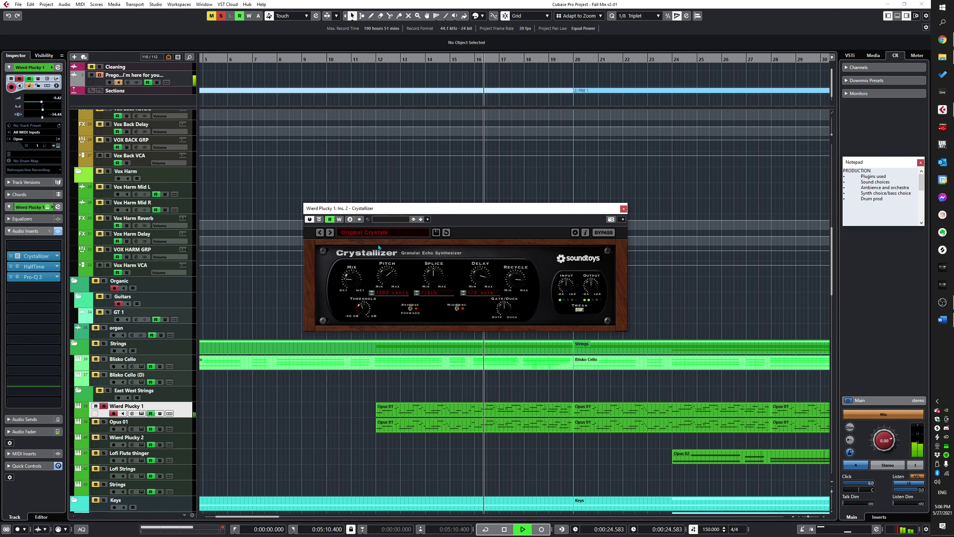
# Step: Close the Crystallizer insert, open HalfTime on the soloed Wierd Plucky 1 track and toggle its effect power during playback
pyautogui.click(623, 209)
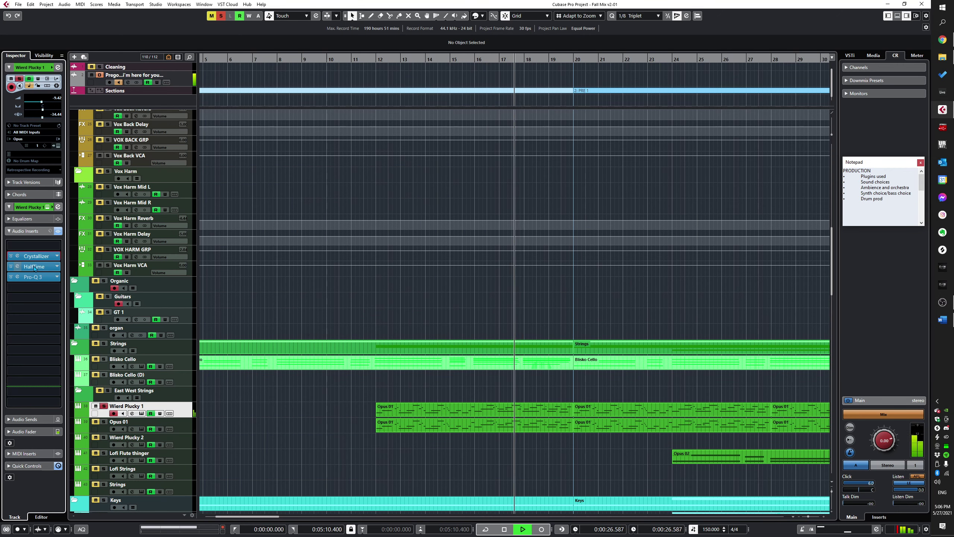
pyautogui.click(18, 266)
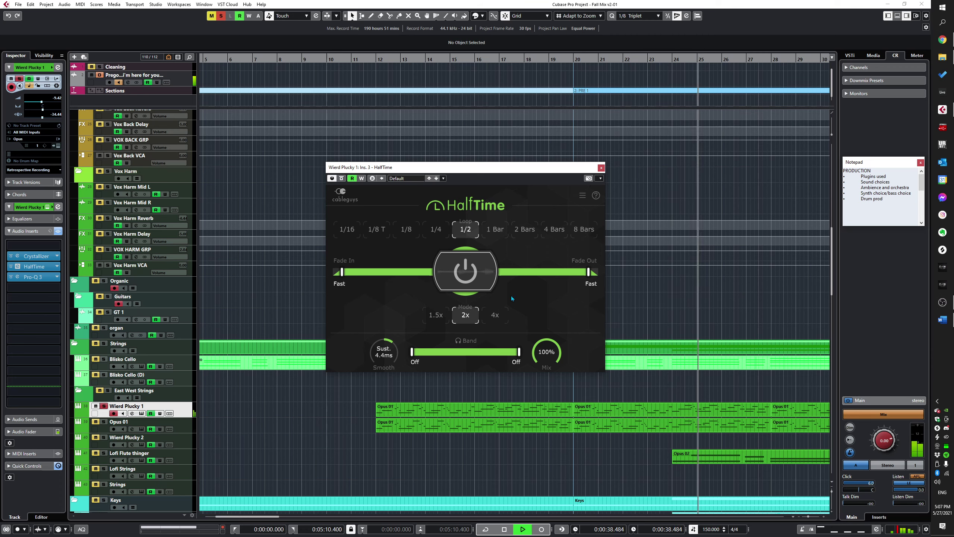
pyautogui.click(461, 269)
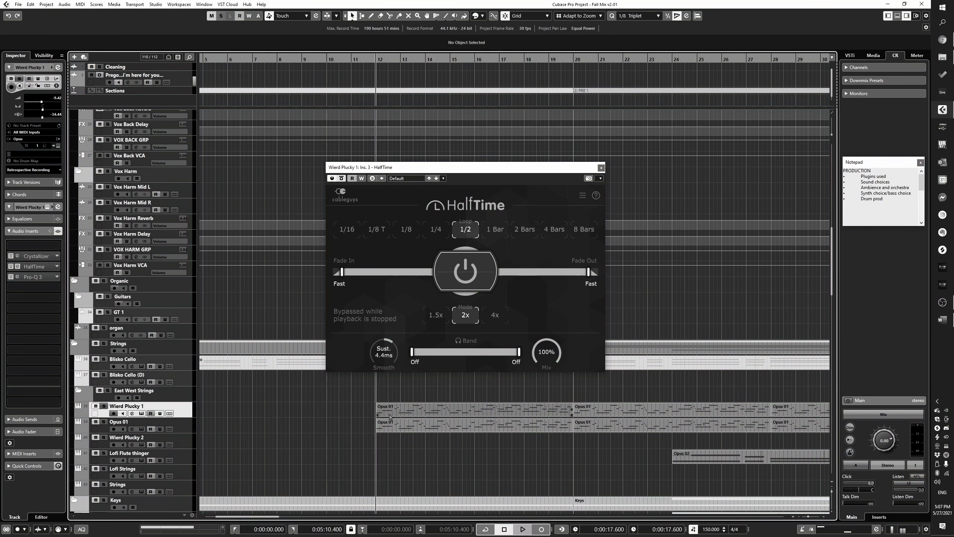
# Step: Play Wierd Plucky 1 from bar 12 with its audio inserts bypassed and open the track's Opus instrument
pyautogui.press('space')
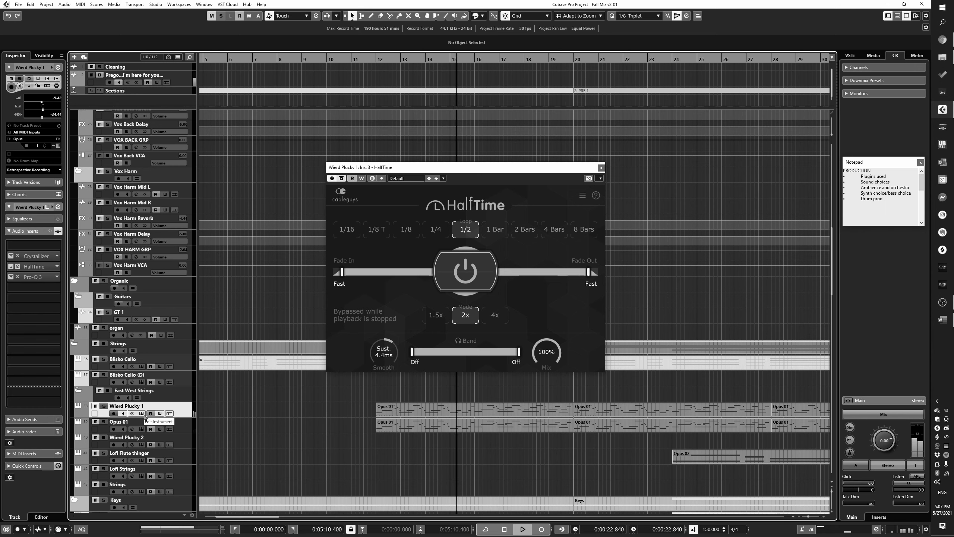
pyautogui.press('space')
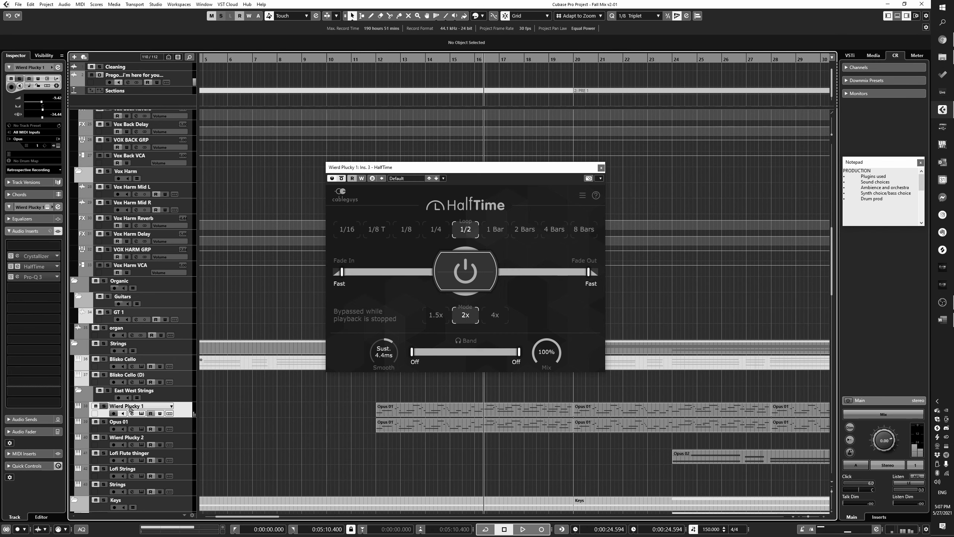
pyautogui.click(141, 413)
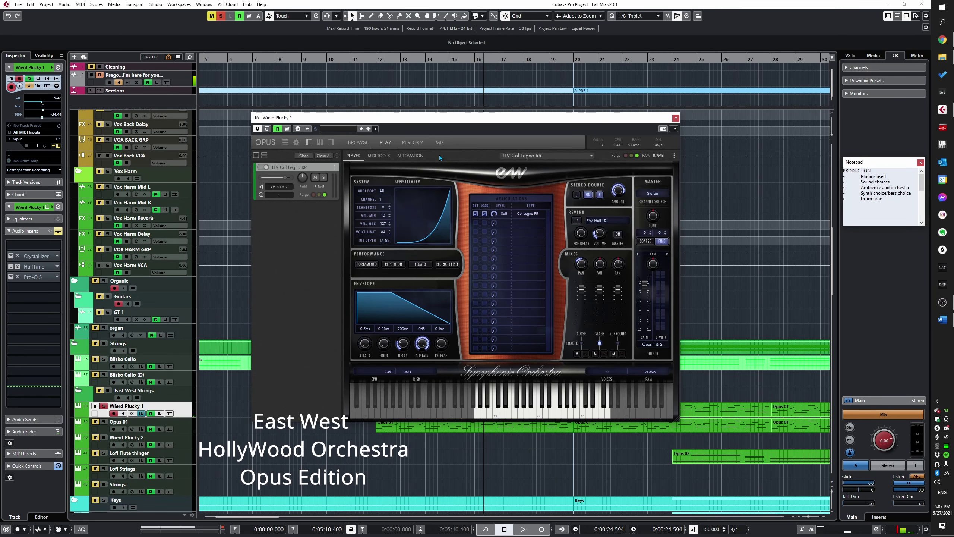
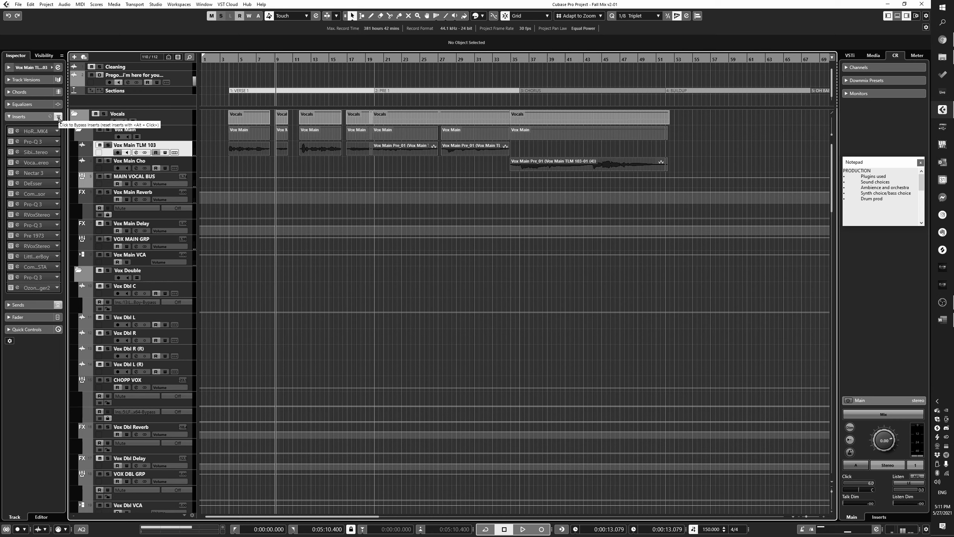
# Step: Play the soloed Vox Main TLM 103 vocal from the start of VERSE 1, comparing its inserts bypassed and active
pyautogui.click(228, 165)
pyautogui.press('space')
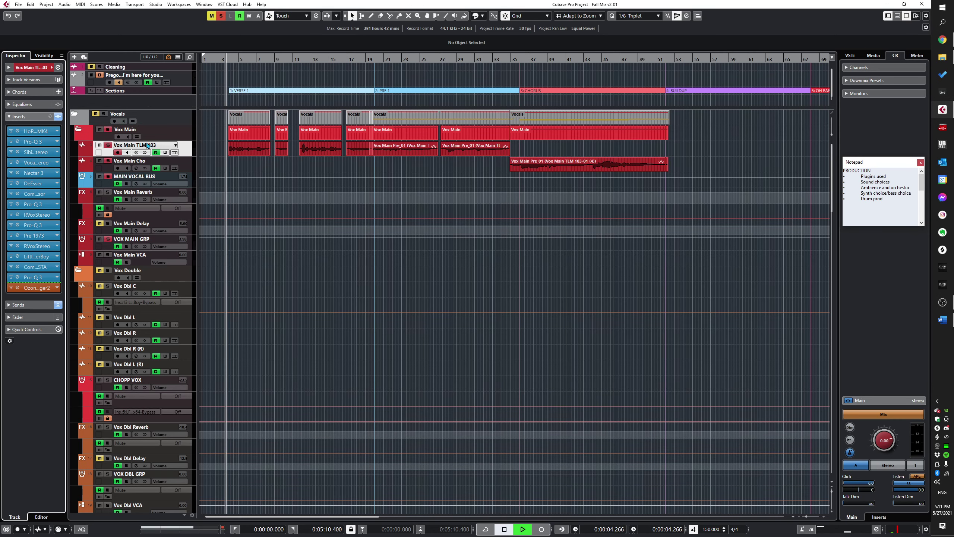
pyautogui.press('space')
pyautogui.click(58, 117)
pyautogui.press('space')
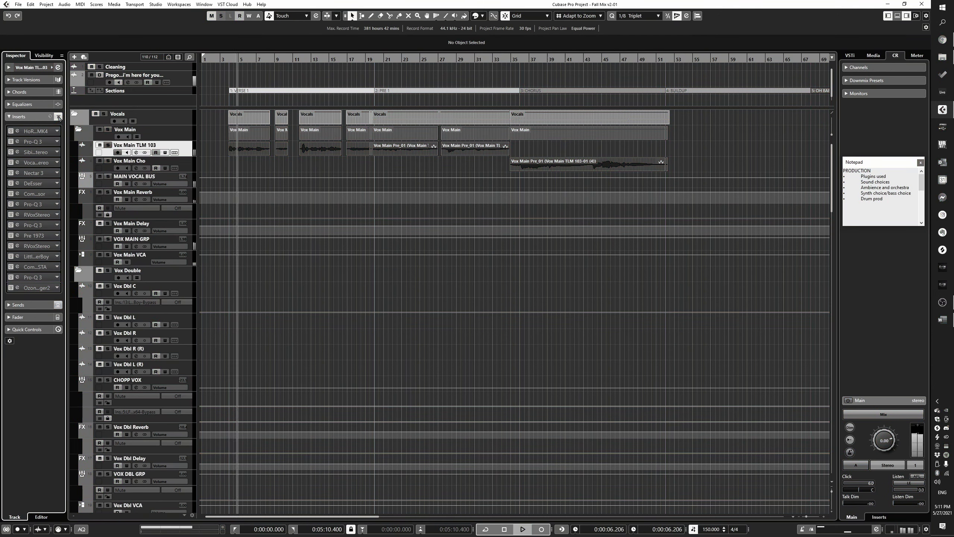
pyautogui.click(58, 117)
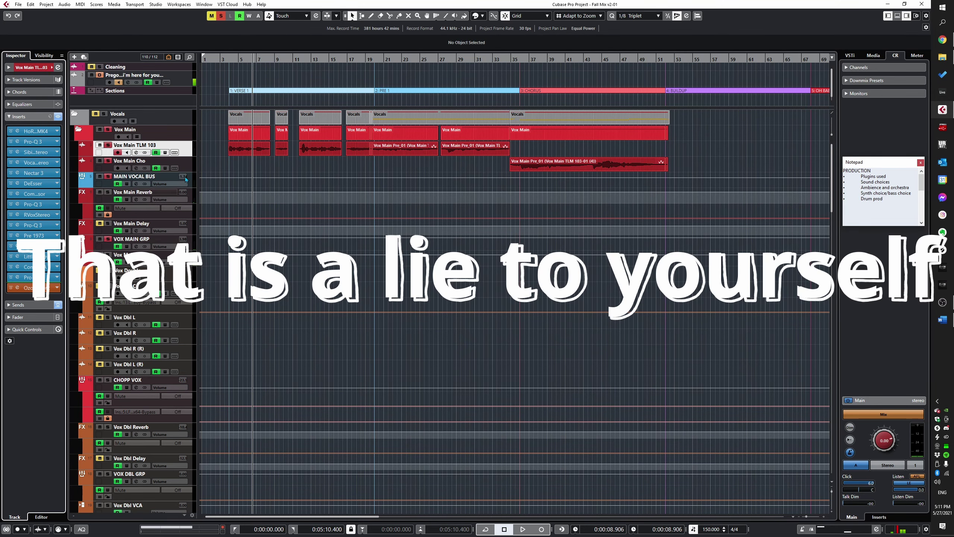
# Step: Clear the vocal solo, bring the bass tracks into view and play the full mix from shortly before PRE 1
pyautogui.press('g')
pyautogui.press('g')
pyautogui.scroll(-12, 414, 229)
pyautogui.scroll(-12, 360, 235)
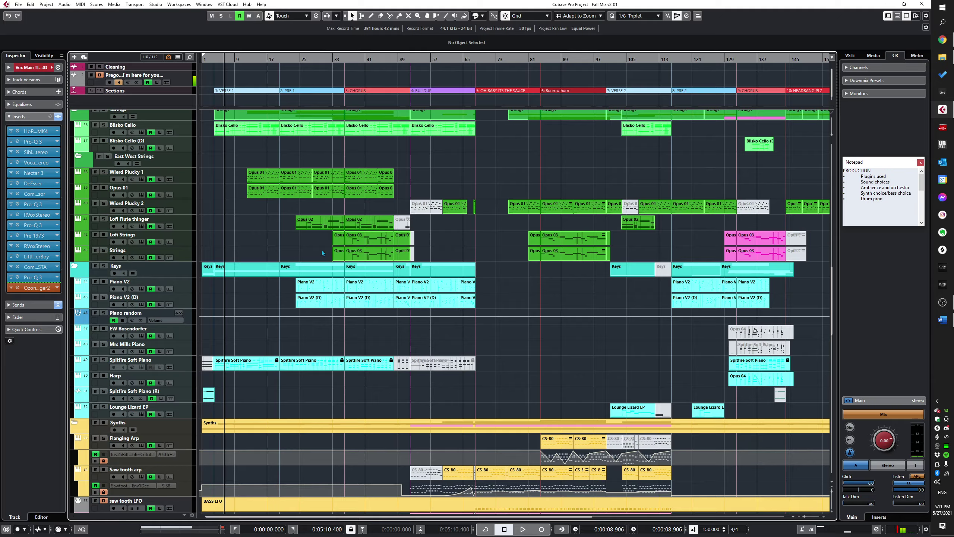
pyautogui.press('h')
pyautogui.press('h')
pyautogui.click(473, 247)
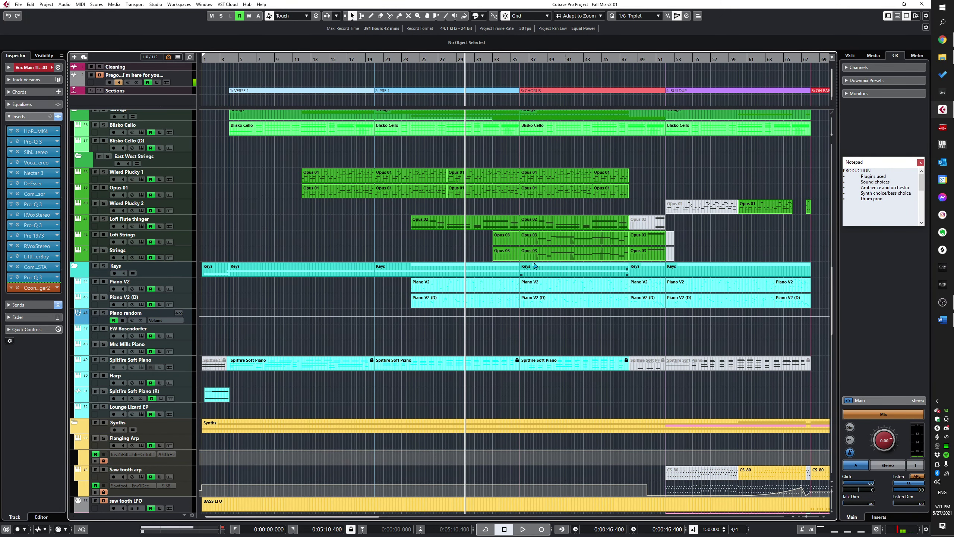
pyautogui.scroll(-18, 469, 278)
pyautogui.hscroll(1, 463, 305)
pyautogui.scroll(-4, 414, 255)
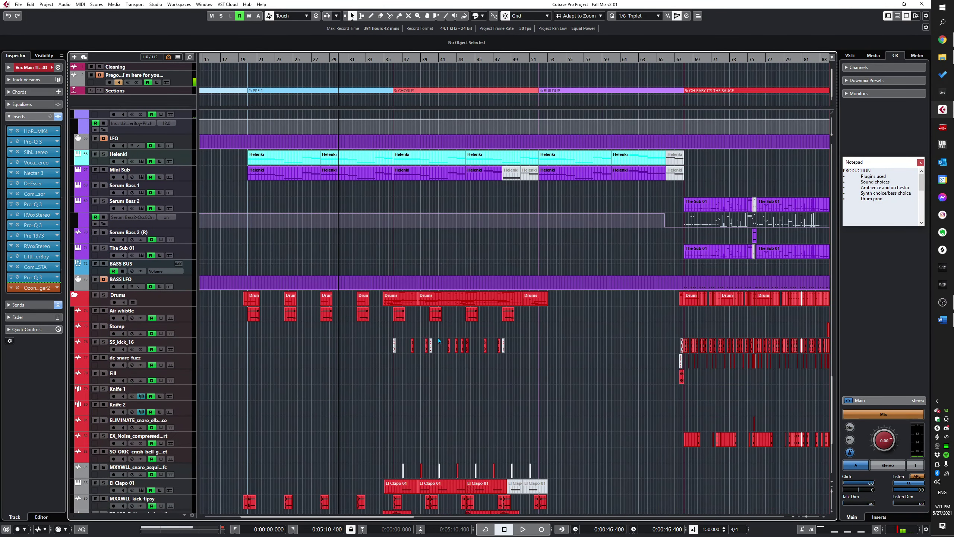
pyautogui.hscroll(-2, 351, 195)
pyautogui.click(373, 178)
pyautogui.scroll(3, 291, 174)
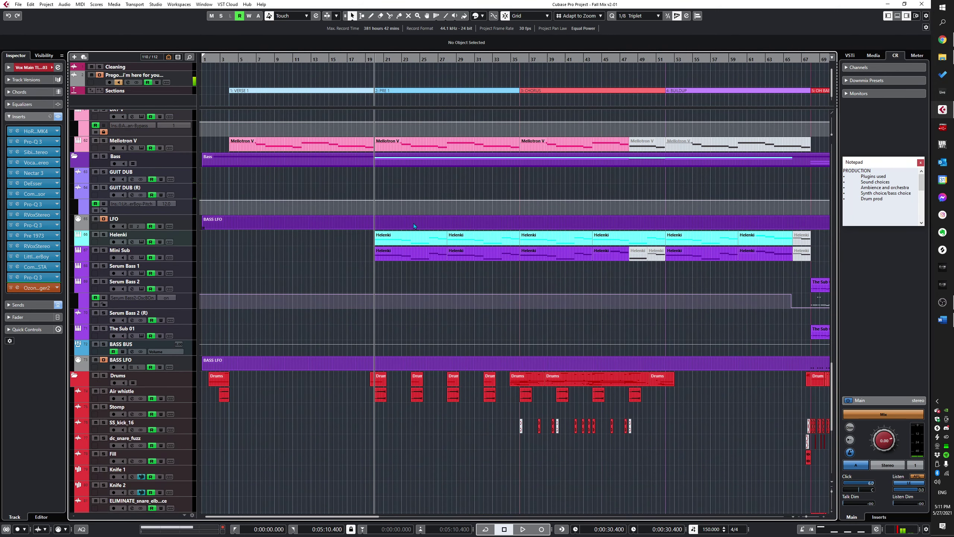
pyautogui.click(348, 248)
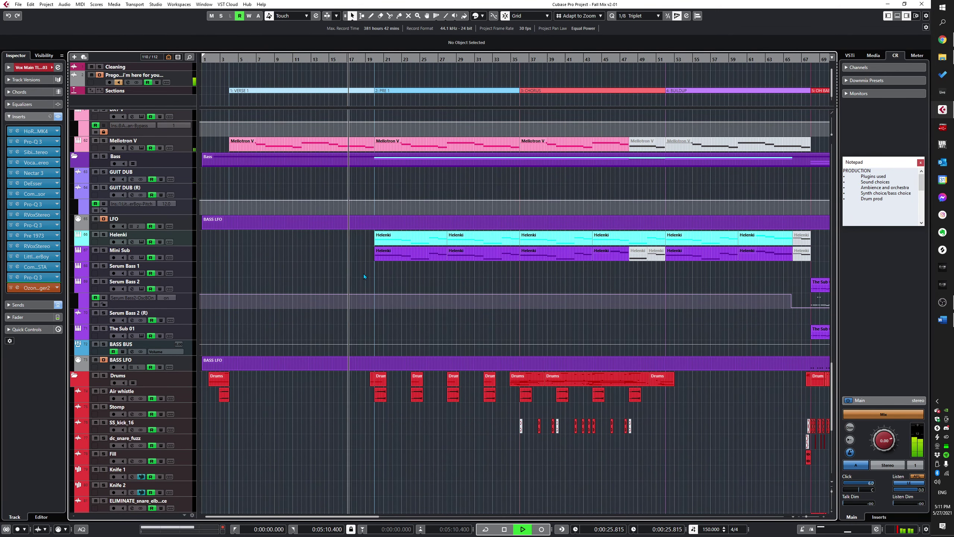
# Step: Select the Wierd Plucky 1 track and switch its bypassed audio inserts back on while the mix plays
pyautogui.scroll(5, 364, 273)
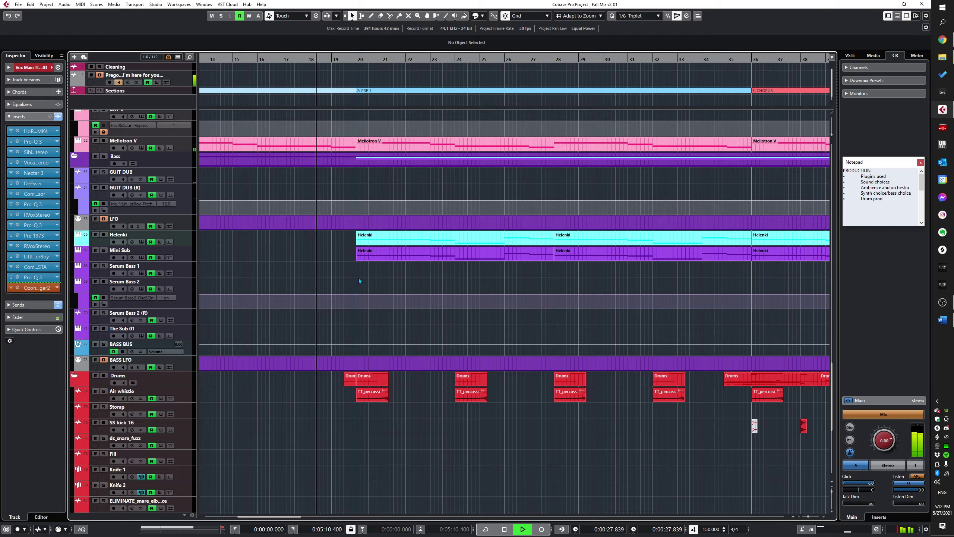
pyautogui.scroll(10, 358, 278)
pyautogui.click(158, 413)
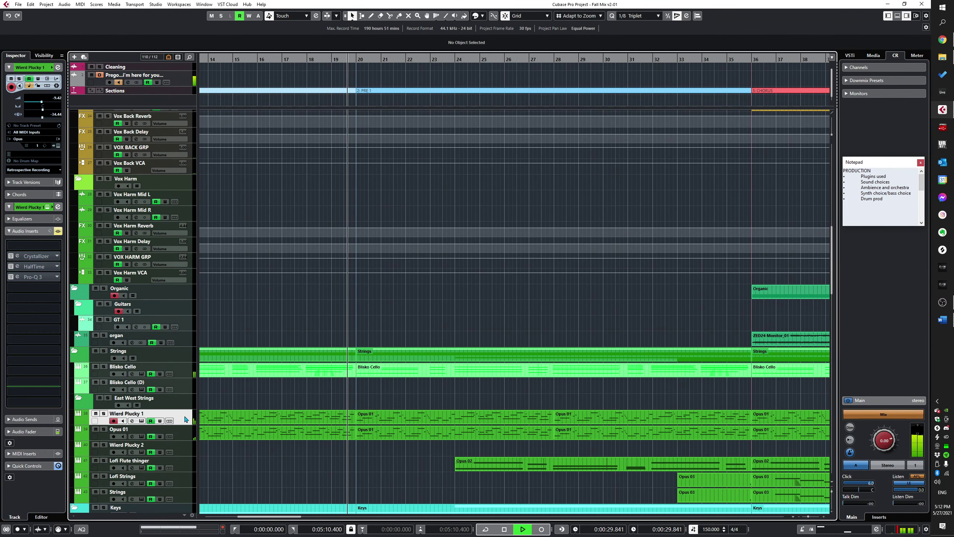
pyautogui.scroll(-8, 297, 337)
pyautogui.scroll(-12, 296, 338)
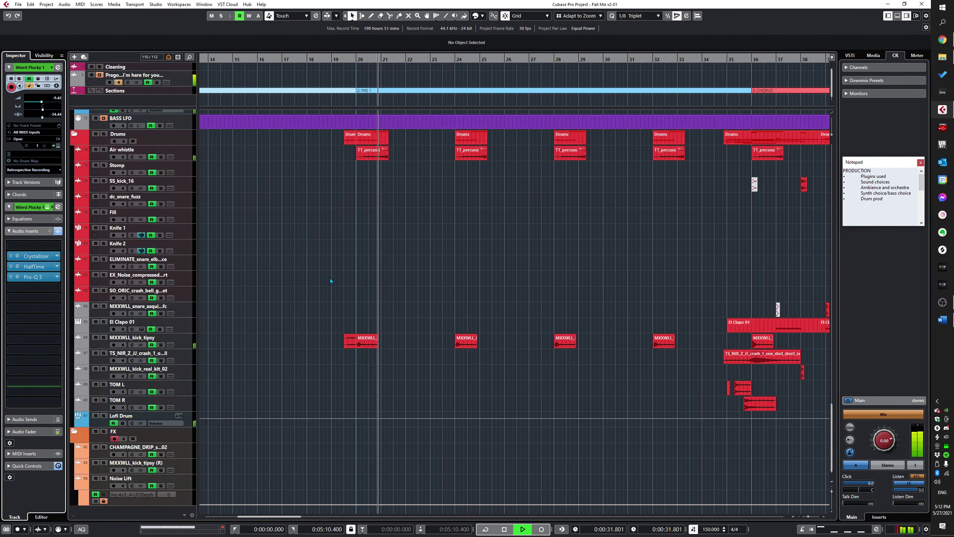
# Step: Select the Helenki and Mini Sub bass tracks together and solo them during playback of PRE 1
pyautogui.scroll(5, 329, 278)
pyautogui.scroll(-3, 376, 328)
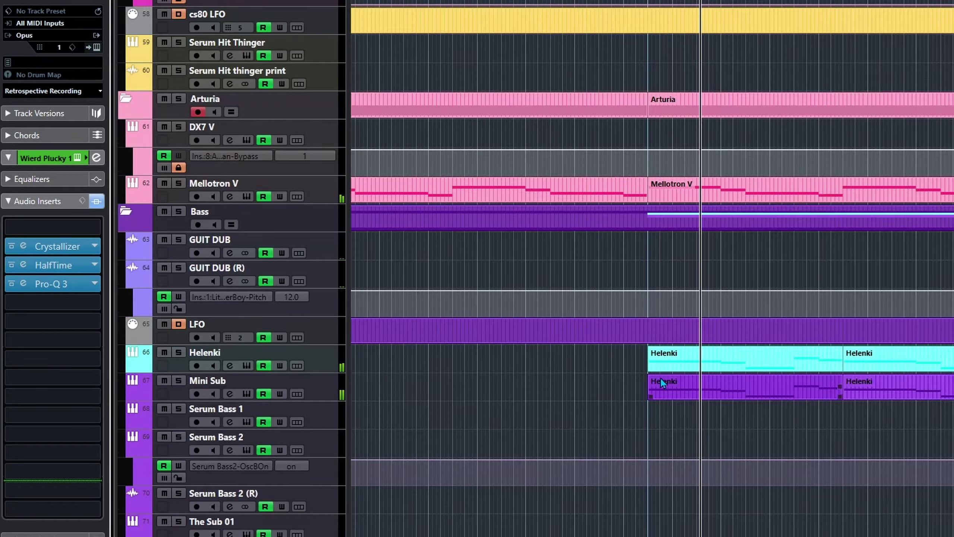
pyautogui.scroll(-3, 347, 269)
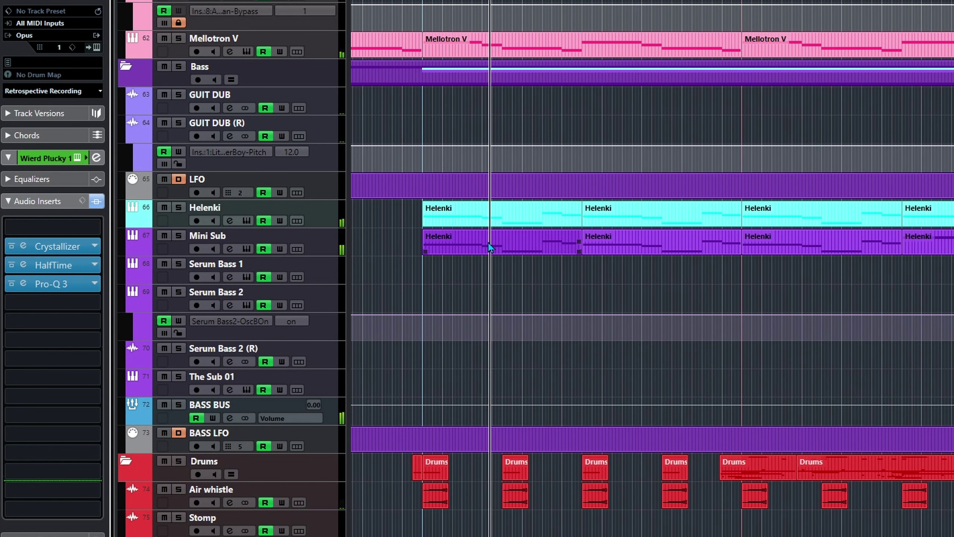
pyautogui.click(327, 218)
pyautogui.keyDown('shift'); pyautogui.click(324, 245); pyautogui.keyUp('shift')
pyautogui.press('s')
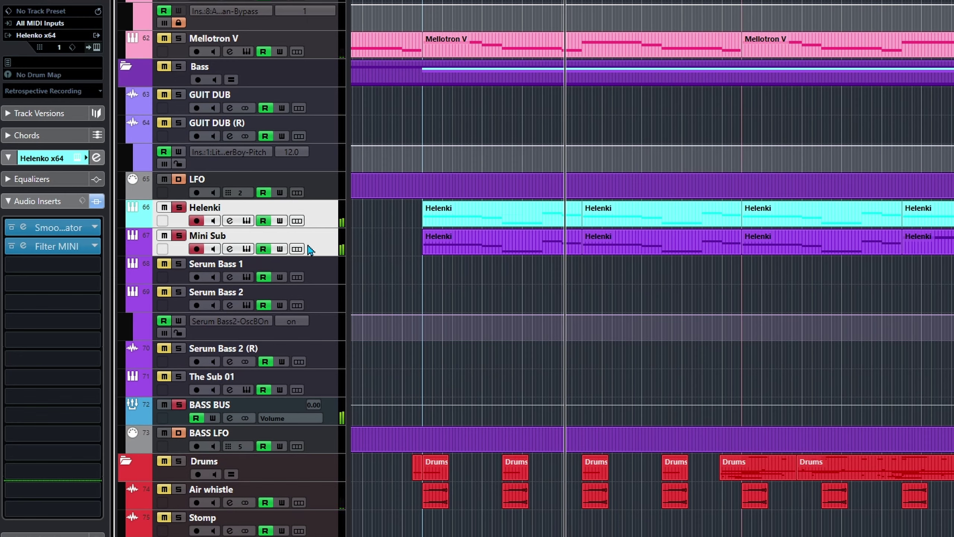
# Step: Select Mini Sub, go back to Helenki and open its Helenko instrument, moving the plug-in window toward the middle
pyautogui.click(310, 247)
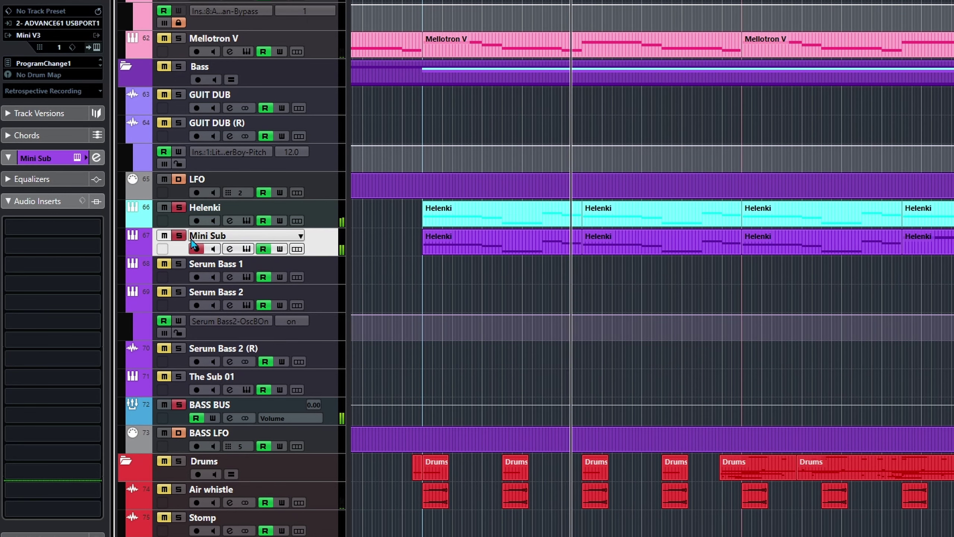
pyautogui.click(316, 209)
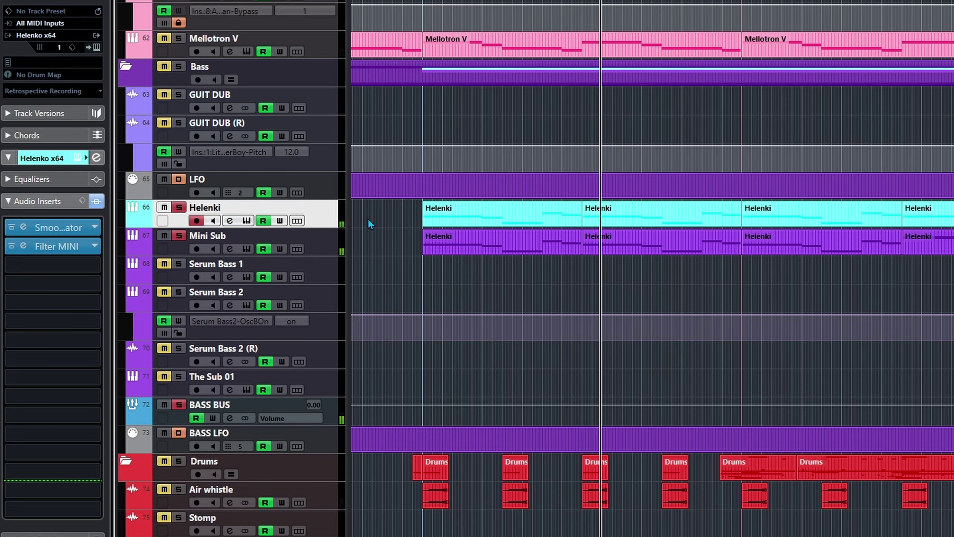
pyautogui.click(246, 220)
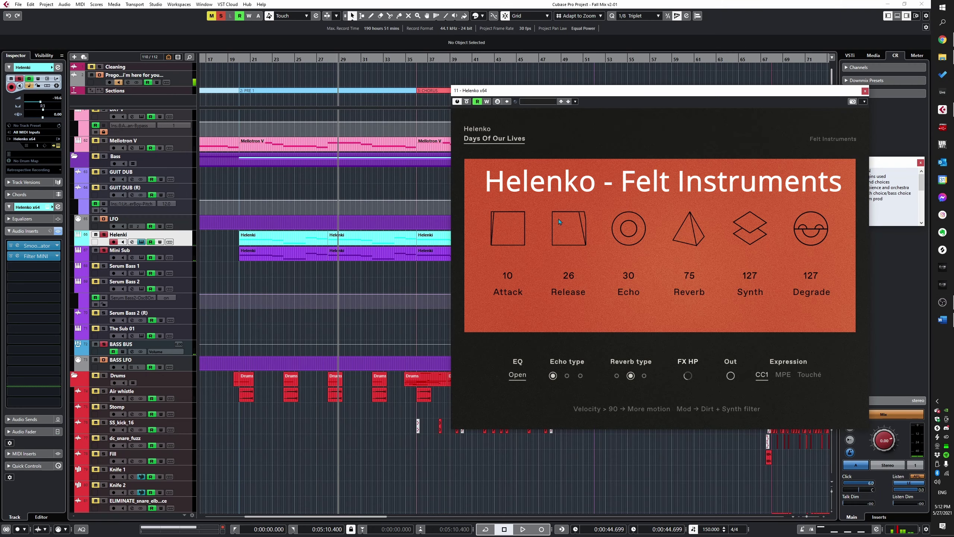
pyautogui.moveTo(650, 94); pyautogui.dragTo(487, 101)
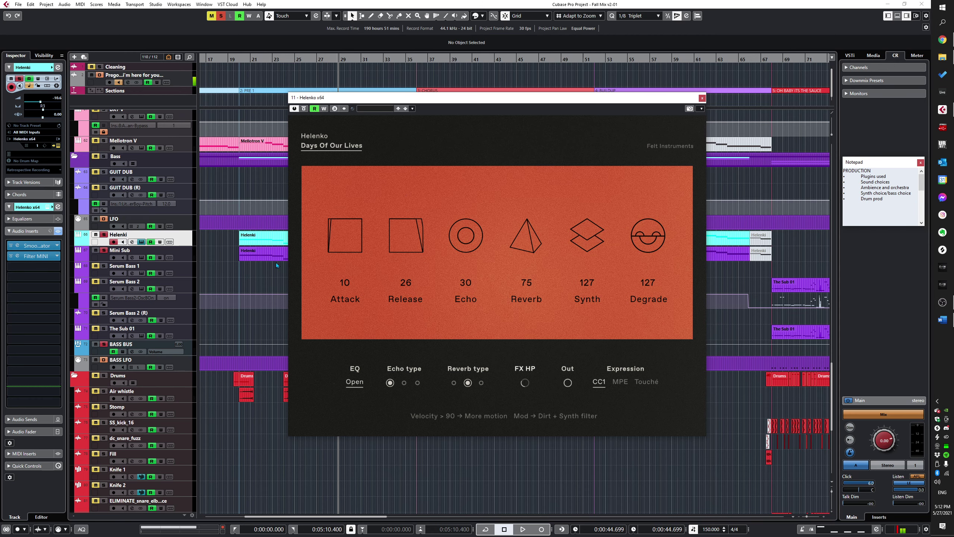
# Step: Solo only the Mini Sub track and play it from the start of PRE 1
pyautogui.scroll(-5, 276, 263)
pyautogui.scroll(-2, 239, 198)
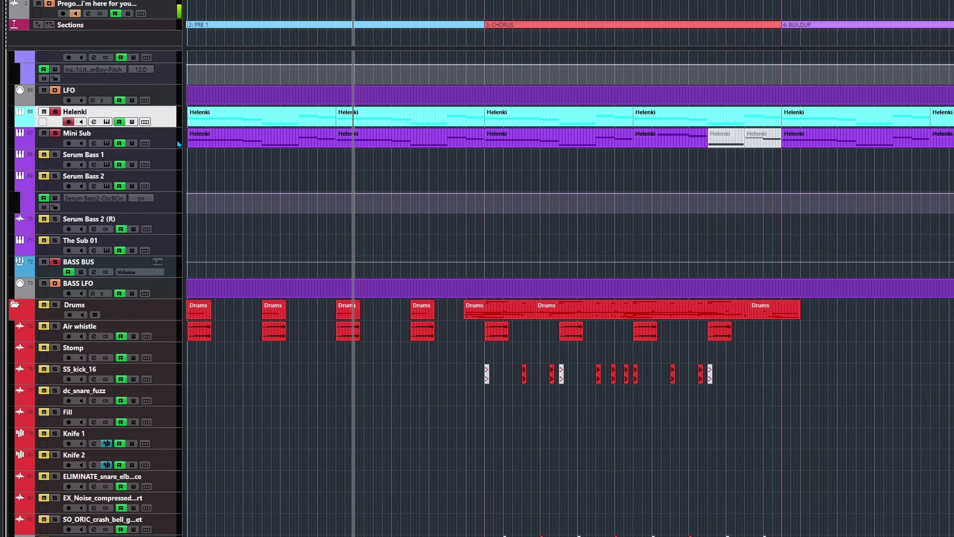
pyautogui.click(172, 144)
pyautogui.hscroll(-4, 263, 151)
pyautogui.keyDown('alt'); pyautogui.keyDown('shift'); pyautogui.click(451, 153); pyautogui.keyUp('shift'); pyautogui.keyUp('alt')
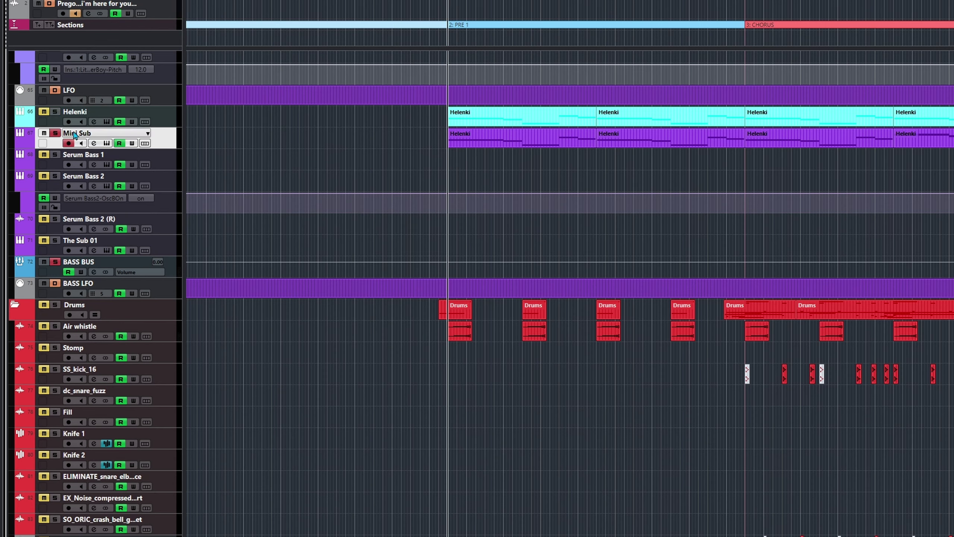
pyautogui.press('space')
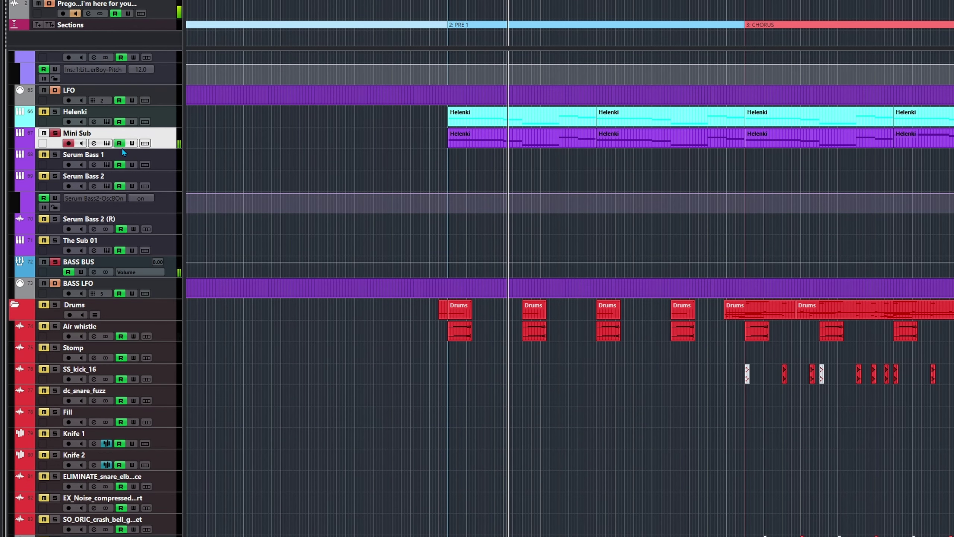
# Step: Open and close Mini Sub's MINI V instrument, and add the Helenki track back to the solo
pyautogui.click(107, 143)
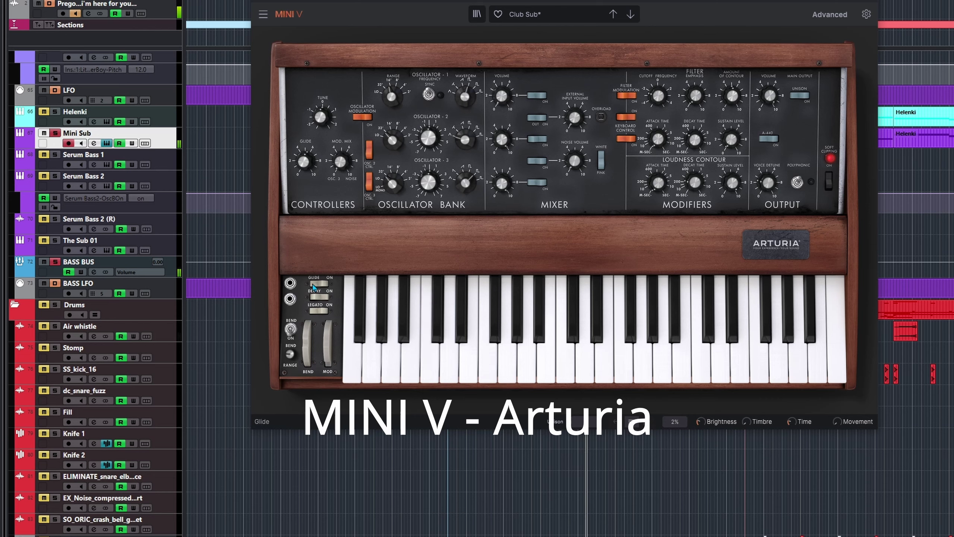
pyautogui.hotkey('ctrl', 'w')
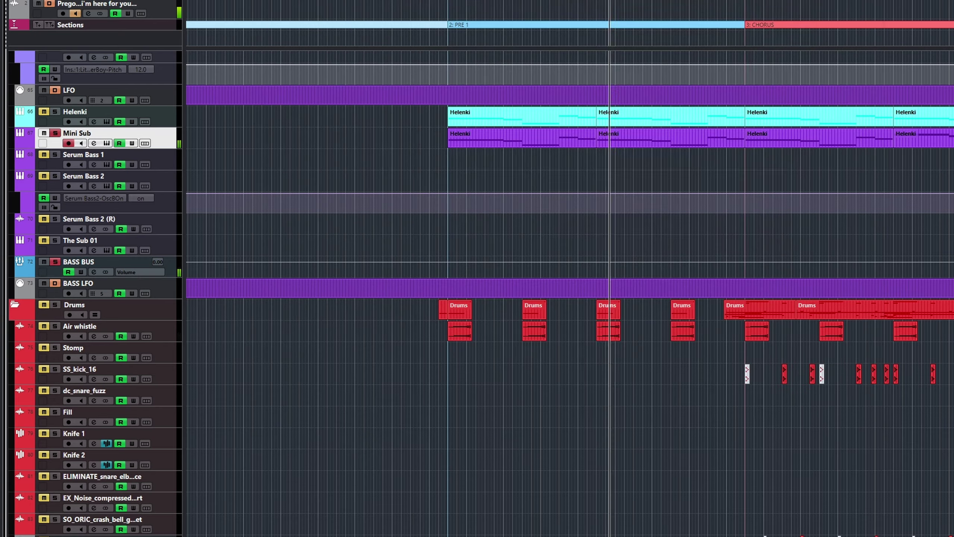
pyautogui.click(44, 112)
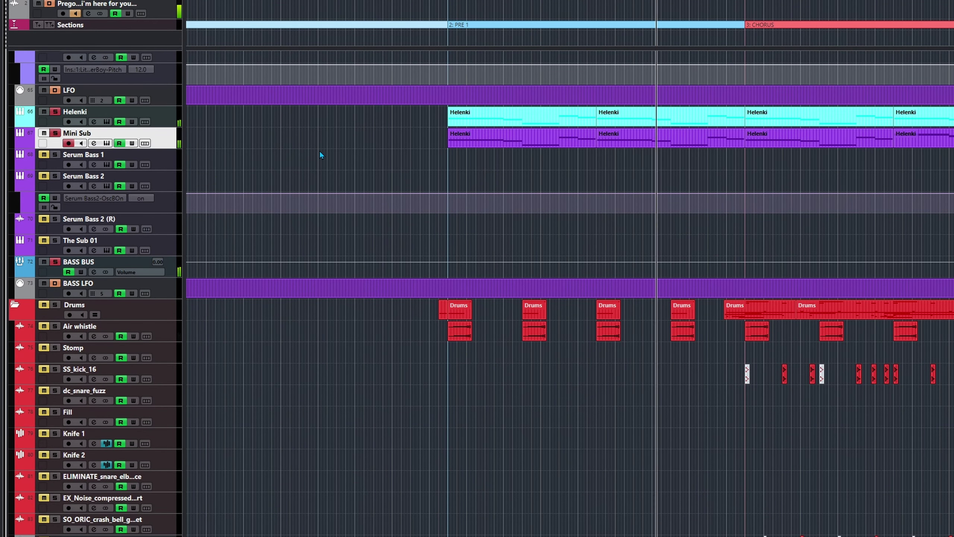
# Step: Look over the bass parts through the chorus and buildup and clear the solo on Helenki and Mini Sub
pyautogui.press('g')
pyautogui.hscroll(3, 504, 165)
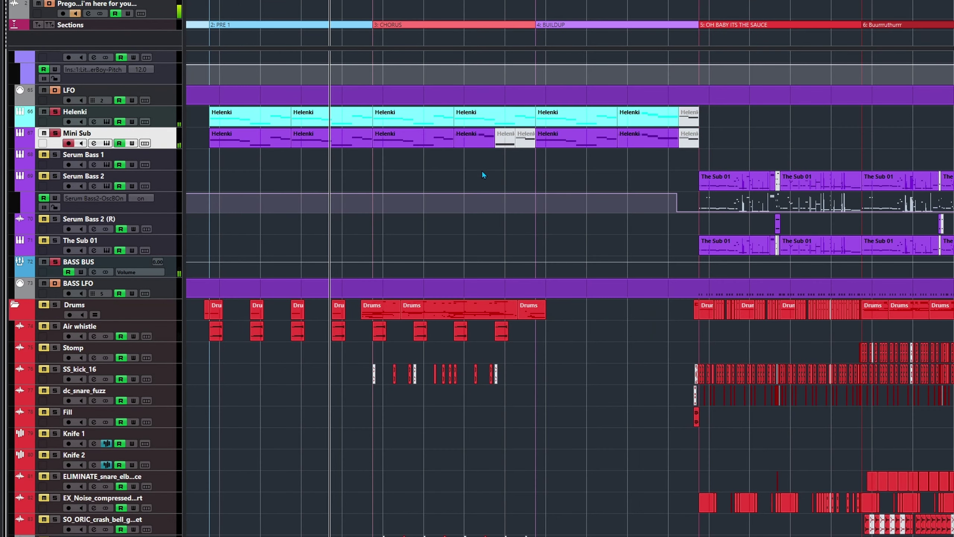
pyautogui.scroll(1, 385, 161)
pyautogui.press('s')
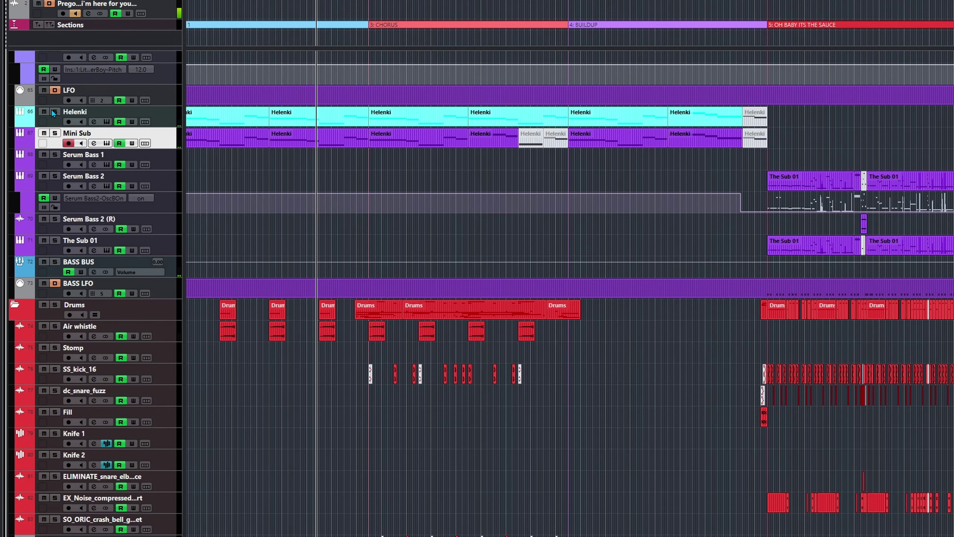
# Step: Bring the drum tracks into view and place the playhead just before PRE 1
pyautogui.scroll(-2, 322, 122)
pyautogui.hscroll(-1, 351, 143)
pyautogui.scroll(3, 446, 175)
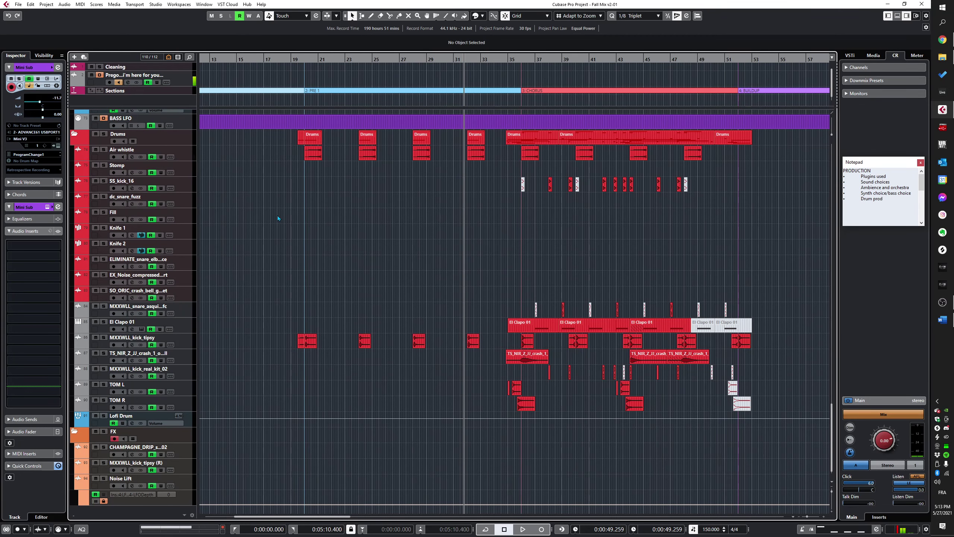
pyautogui.click(297, 205)
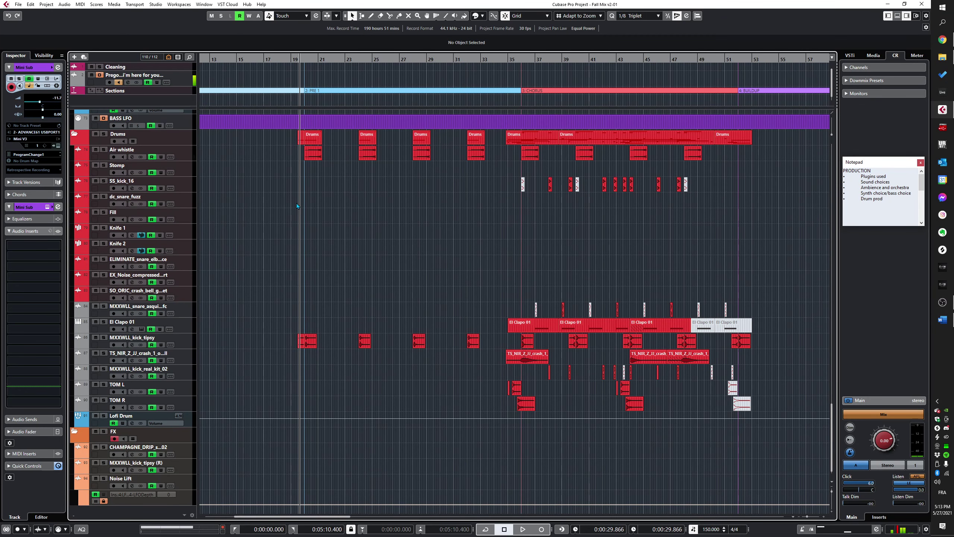
# Step: Solo the drum tracks with Air whistle selected, play them through PRE 1 and stop playback
pyautogui.click(180, 148)
pyautogui.scroll(3, 329, 198)
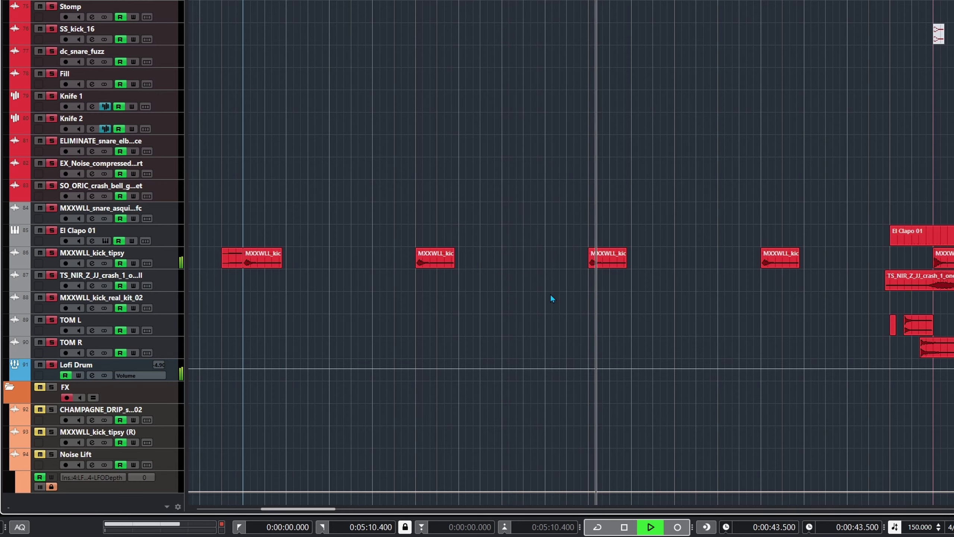
pyautogui.press('g')
pyautogui.press('space')
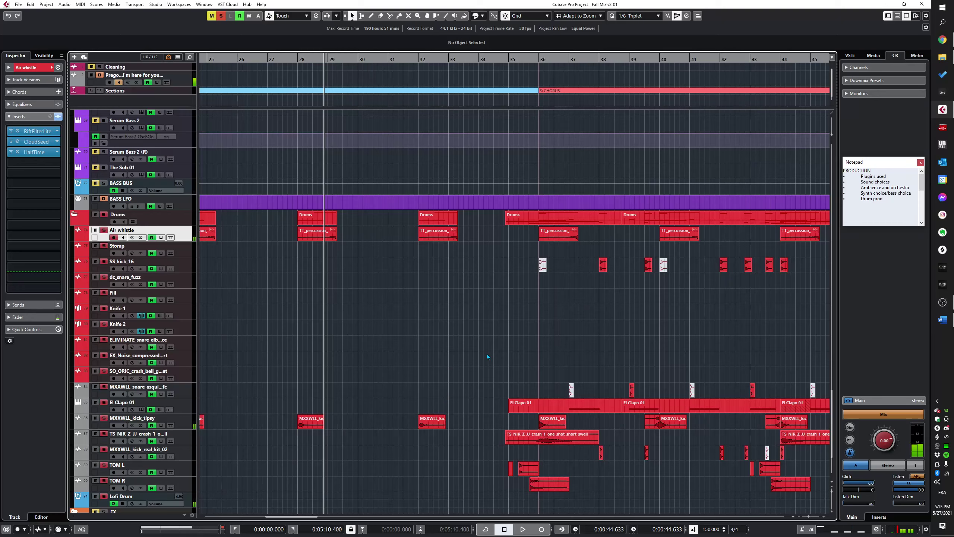
# Step: Place the playhead just before bar 35, where the drums lead into the chorus
pyautogui.hscroll(4, 487, 356)
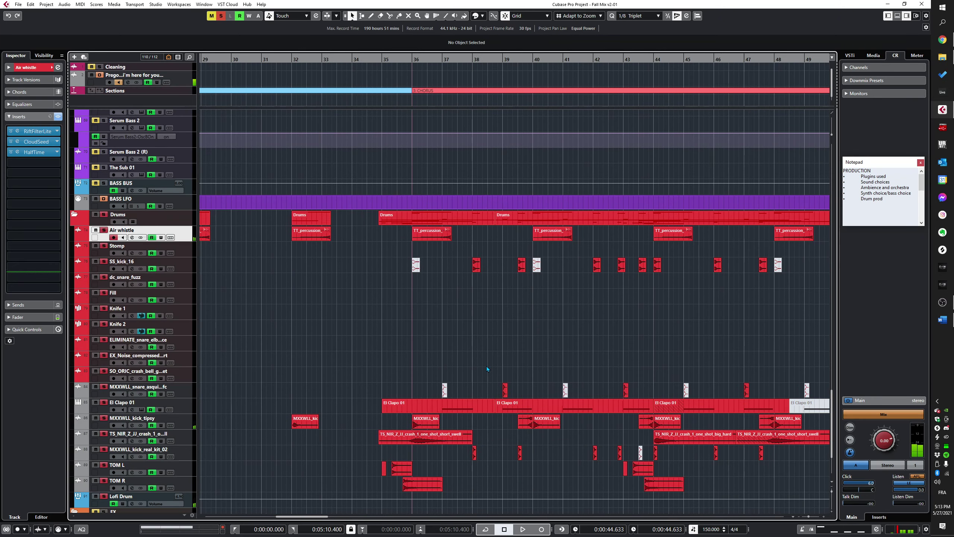
pyautogui.scroll(-5, 486, 365)
pyautogui.click(375, 275)
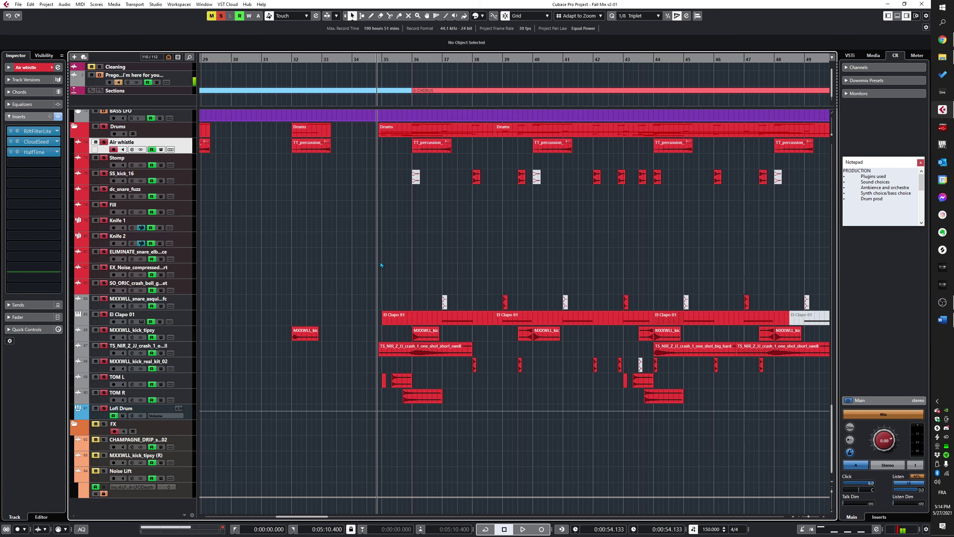
pyautogui.scroll(15, 381, 265)
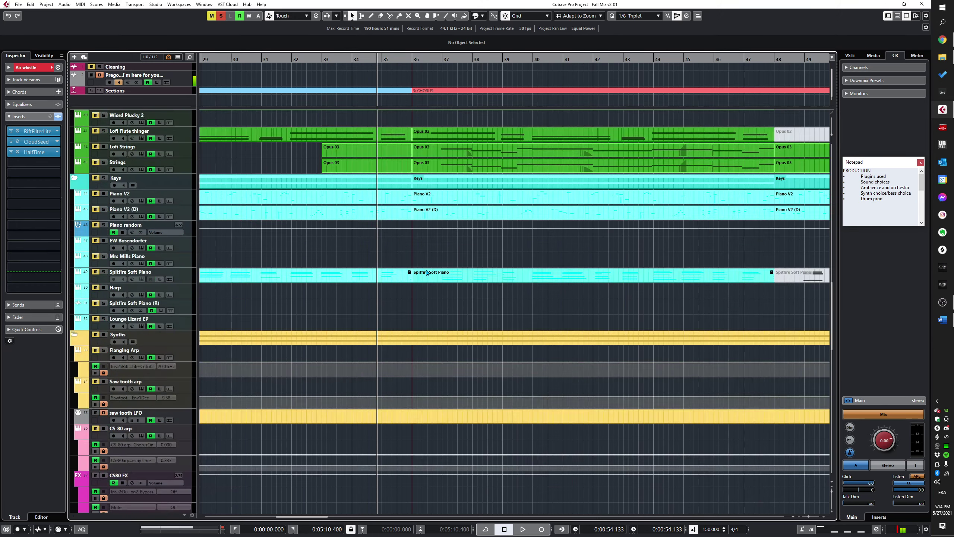
pyautogui.scroll(-15, 426, 282)
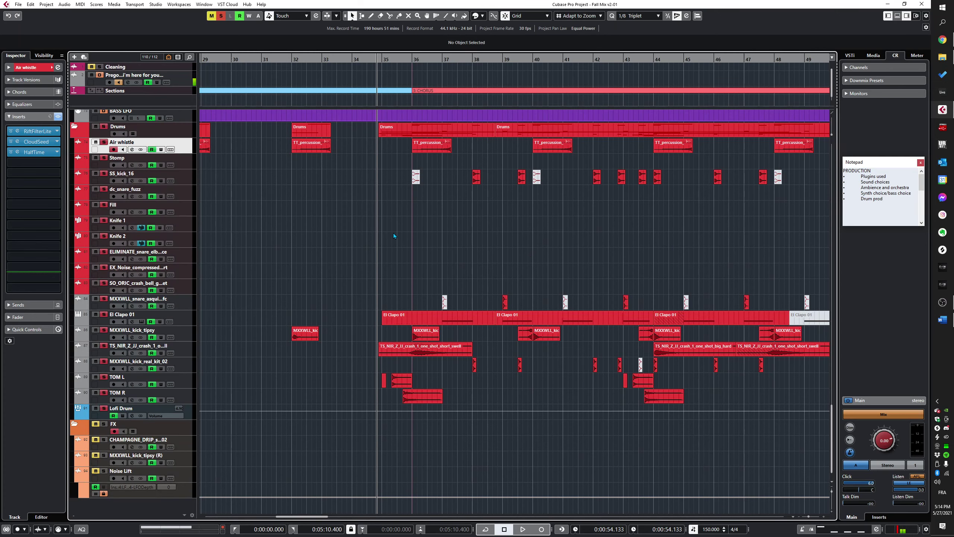
# Step: Play the soloed drums from just before bar 35 into the chorus and stop after bar 44
pyautogui.press('space')
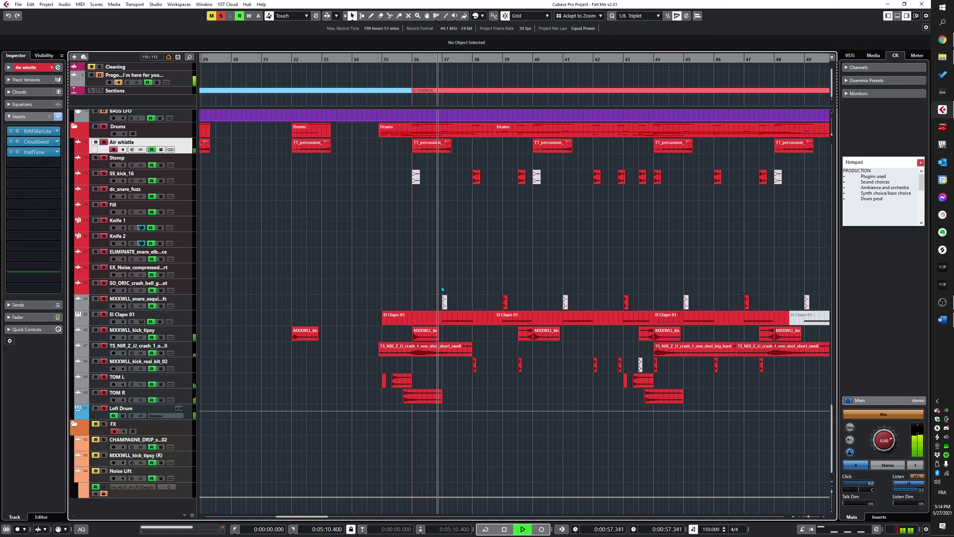
pyautogui.press('g')
pyautogui.press('g')
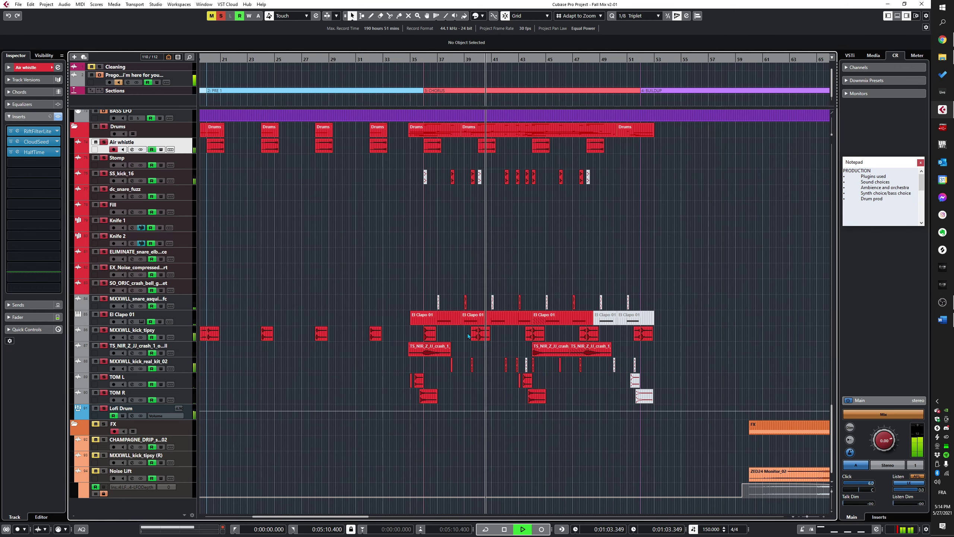
pyautogui.press('h')
pyautogui.press('h')
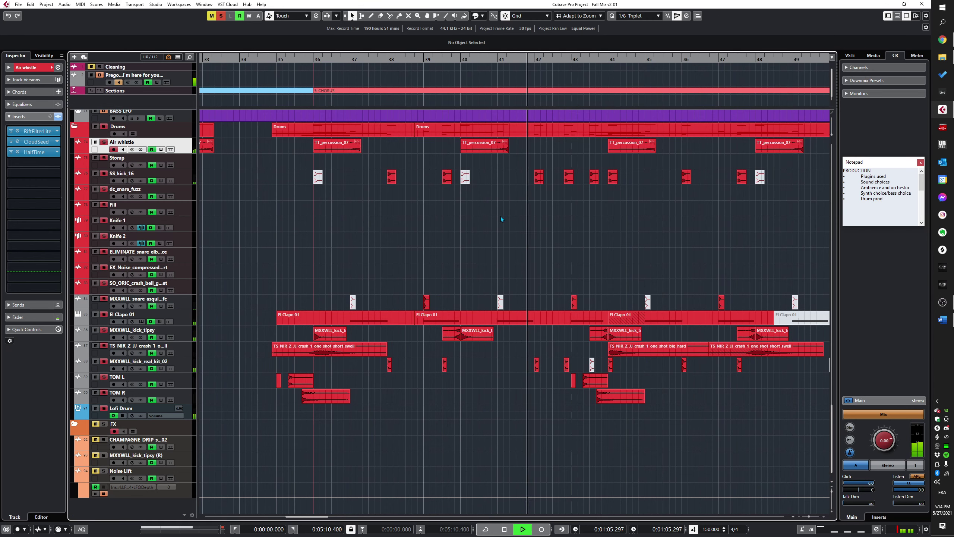
pyautogui.press('g')
pyautogui.press('g')
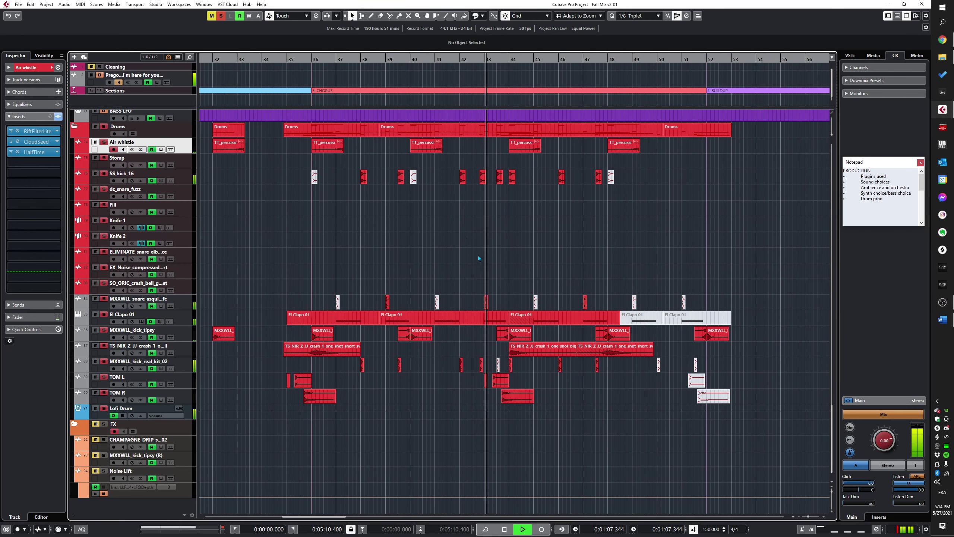
pyautogui.press('h')
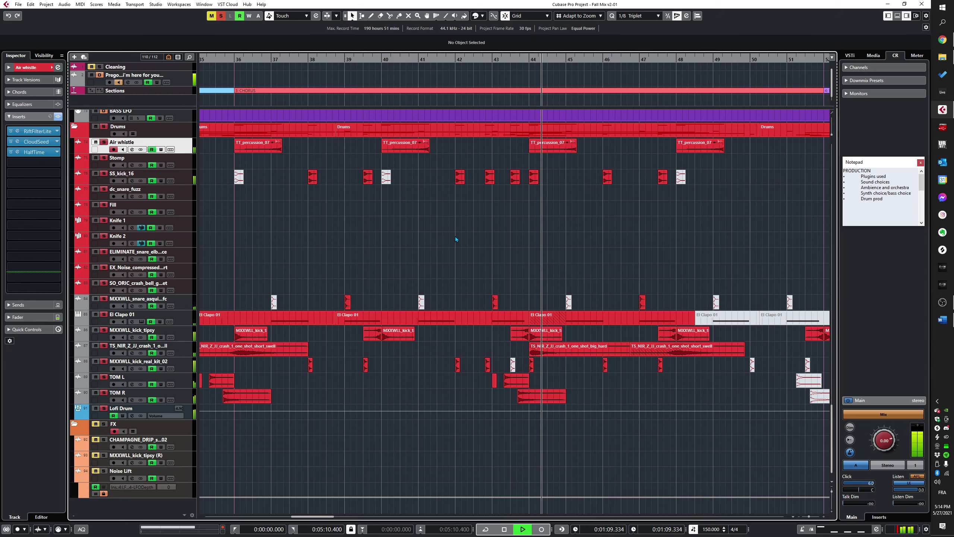
pyautogui.press('space')
pyautogui.press('g')
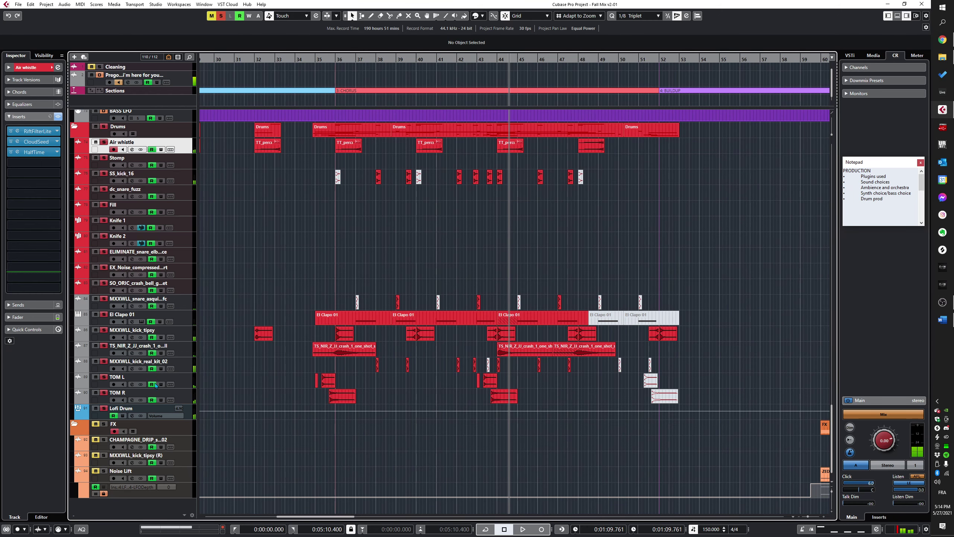
# Step: Select the Lofi Drum track and open and close its Ozone 9 Imager and RC-20 Retro Color inserts
pyautogui.click(190, 411)
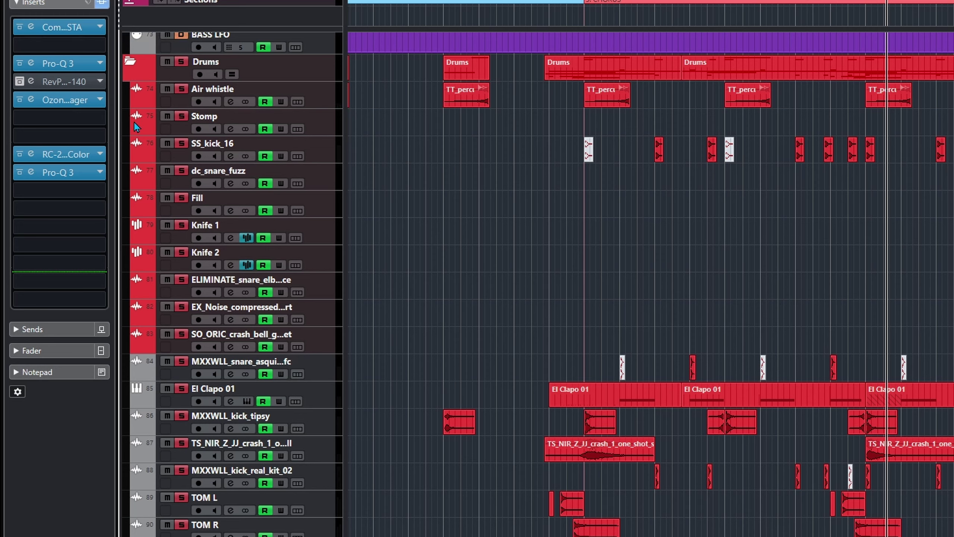
pyautogui.click(58, 98)
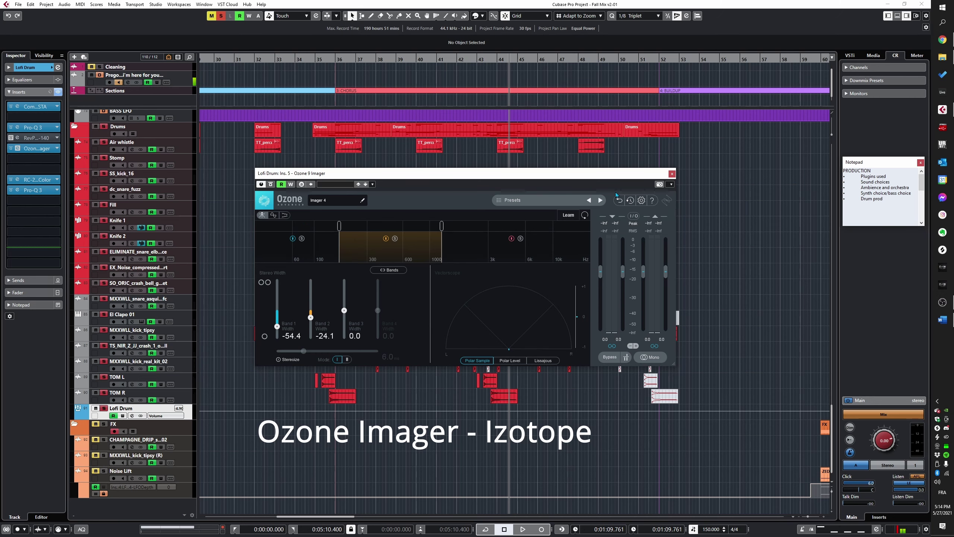
pyautogui.click(673, 174)
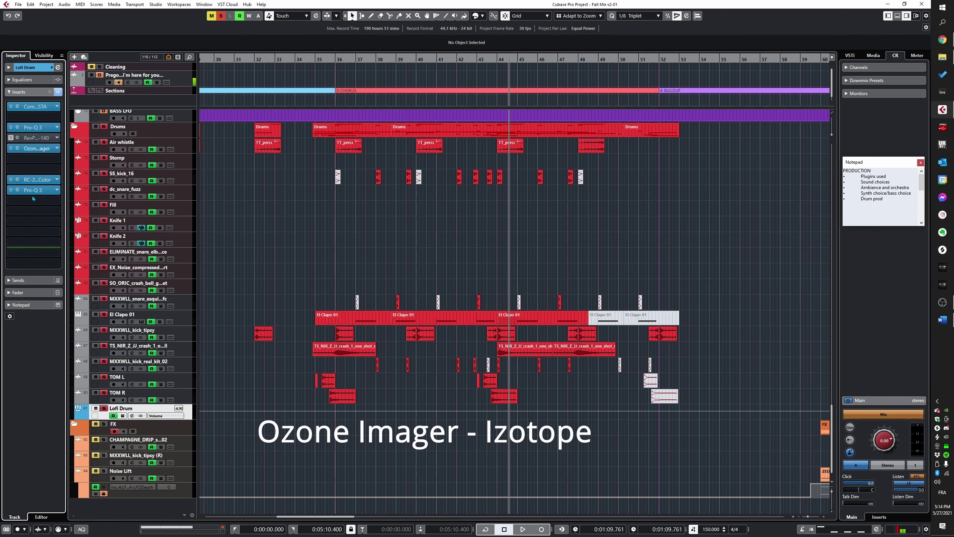
pyautogui.click(32, 180)
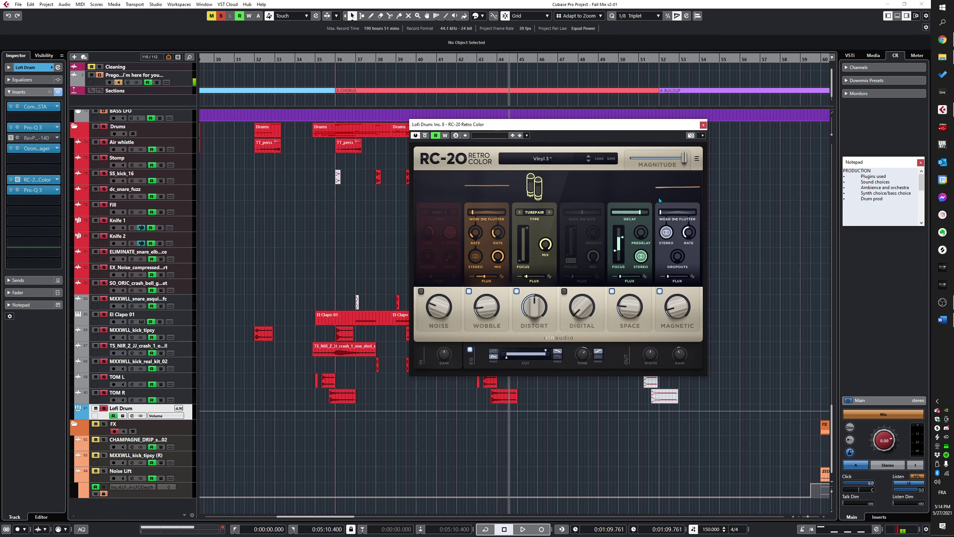
pyautogui.click(704, 125)
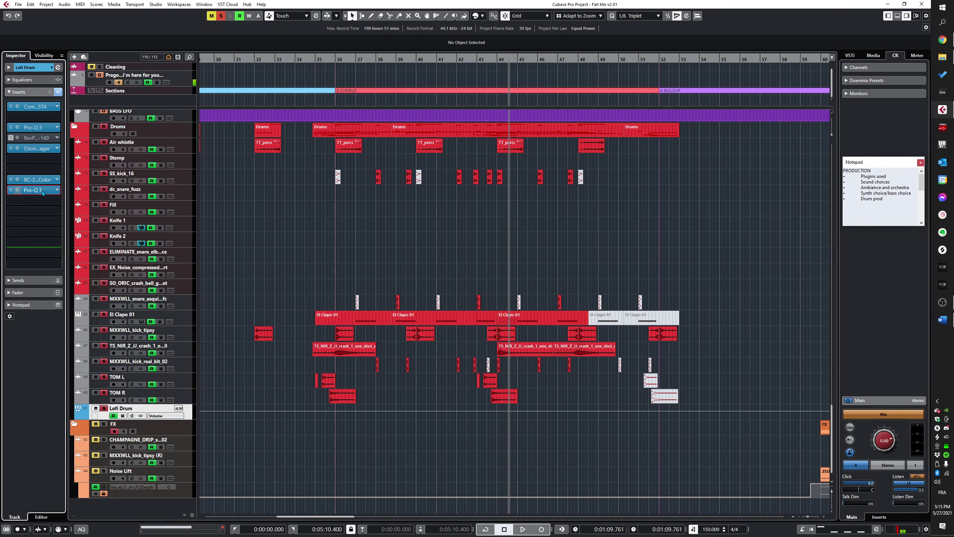
# Step: Open Lofi Drum's Pro-Q 3 insert that follows RC-20, move its window to show the EQ curve, and close it
pyautogui.click(42, 192)
pyautogui.moveTo(745, 79); pyautogui.dragTo(427, 86)
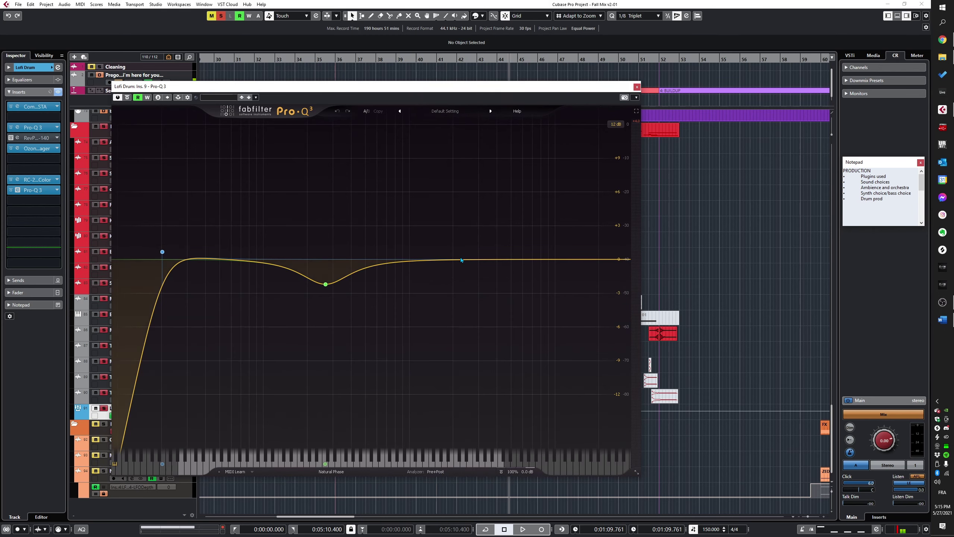
pyautogui.click(638, 87)
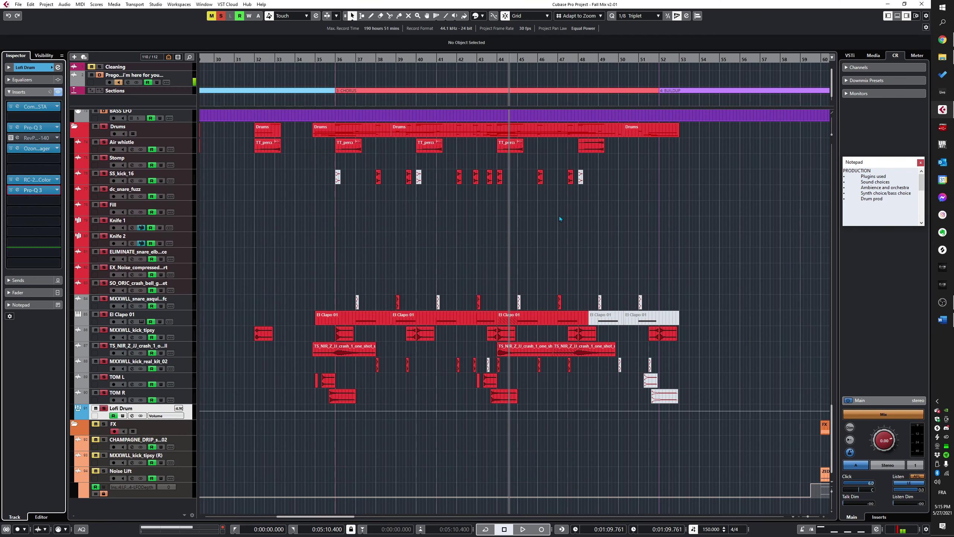
pyautogui.scroll(2, 327, 313)
pyautogui.scroll(-2, 327, 311)
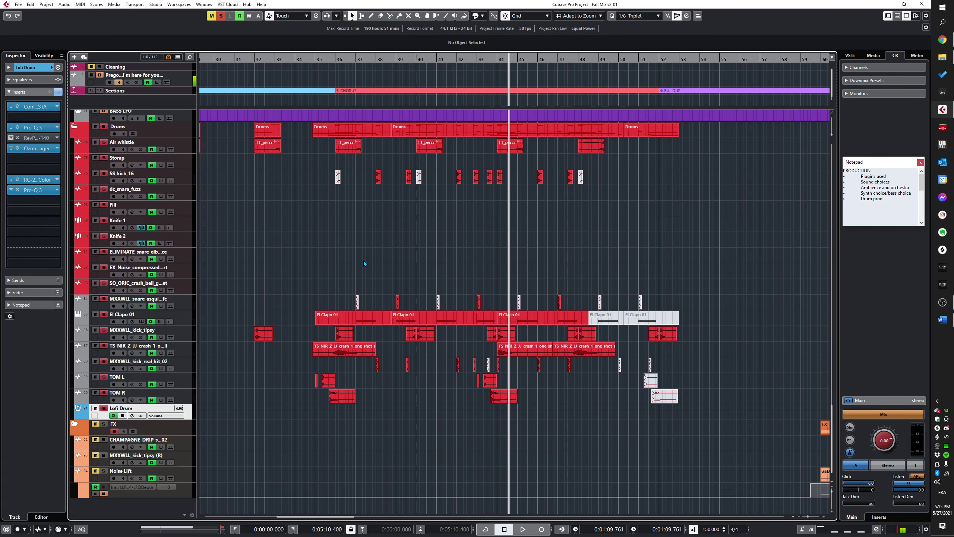
pyautogui.keyDown('ctrl'); pyautogui.scroll(2, 364, 262); pyautogui.keyUp('ctrl')
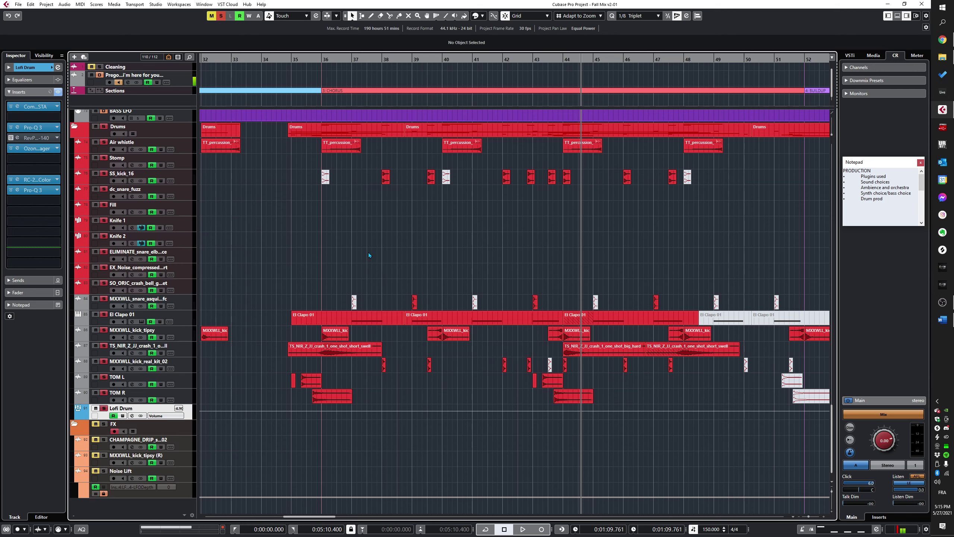
pyautogui.scroll(5, 372, 255)
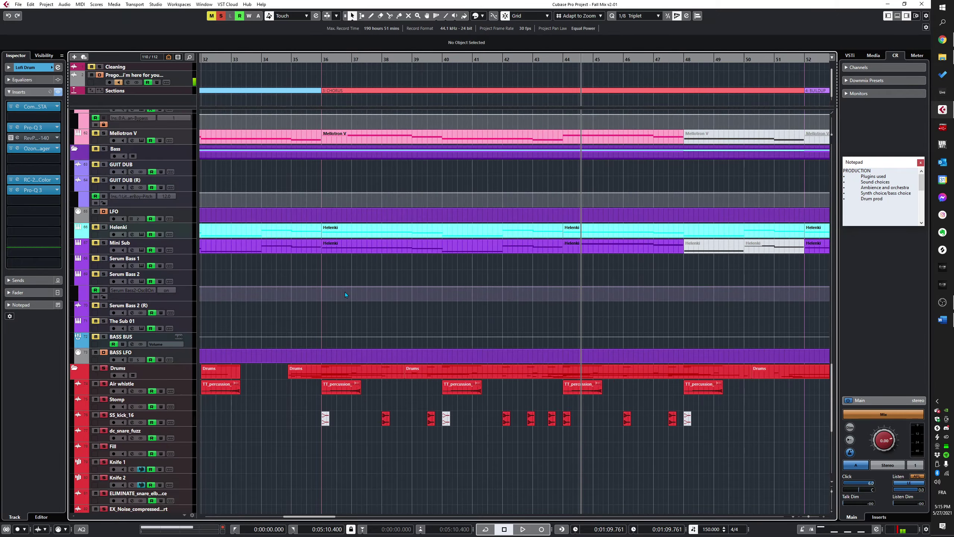
pyautogui.scroll(-5, 340, 299)
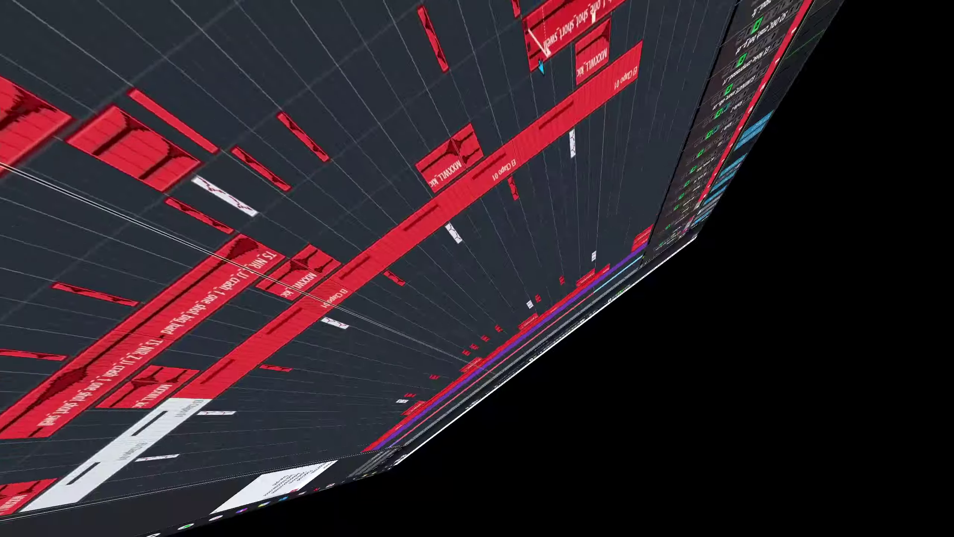
# Step: Clear the drum solo, solo Blisko Cello and the East West Strings tracks, and play them through the chorus
pyautogui.scroll(5, 340, 227)
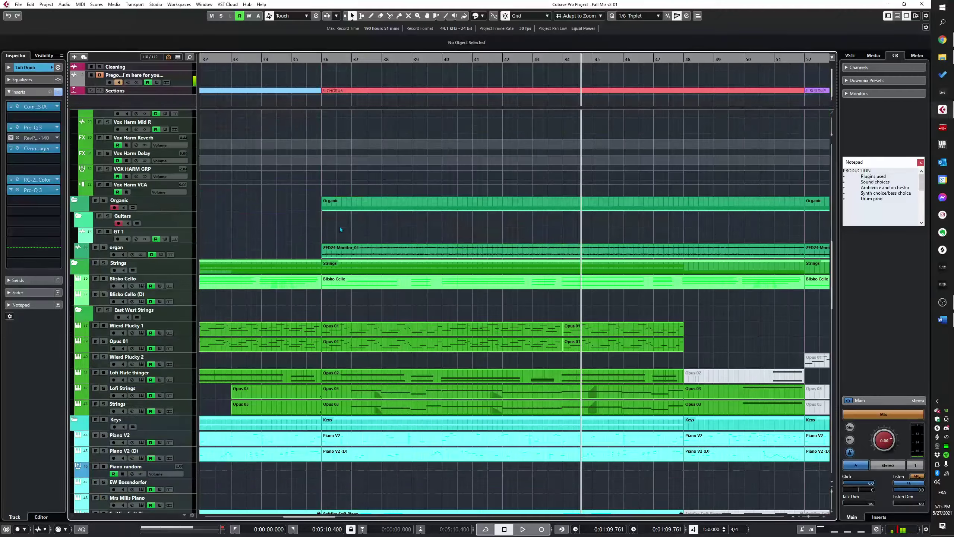
pyautogui.keyDown('ctrl'); pyautogui.scroll(1, 340, 228); pyautogui.keyUp('ctrl')
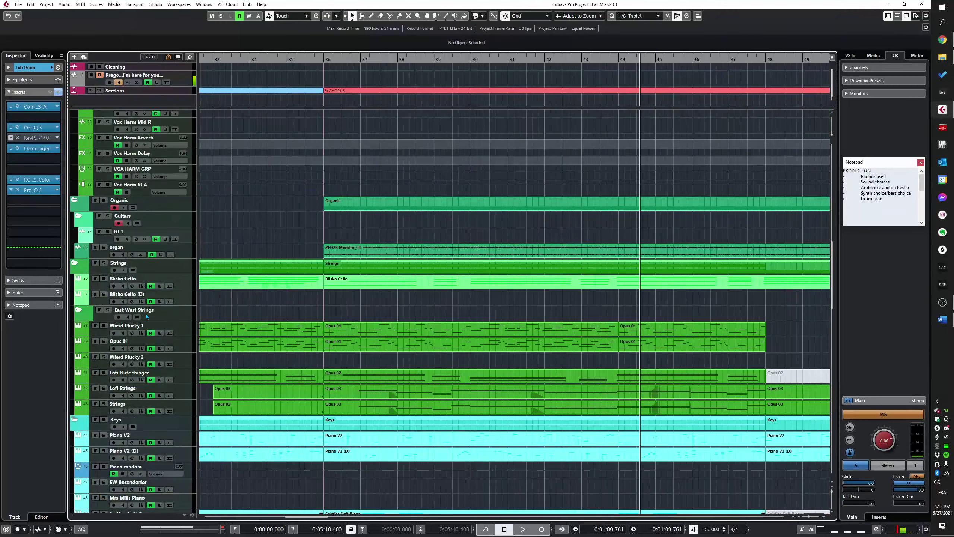
pyautogui.click(110, 310)
pyautogui.press('space')
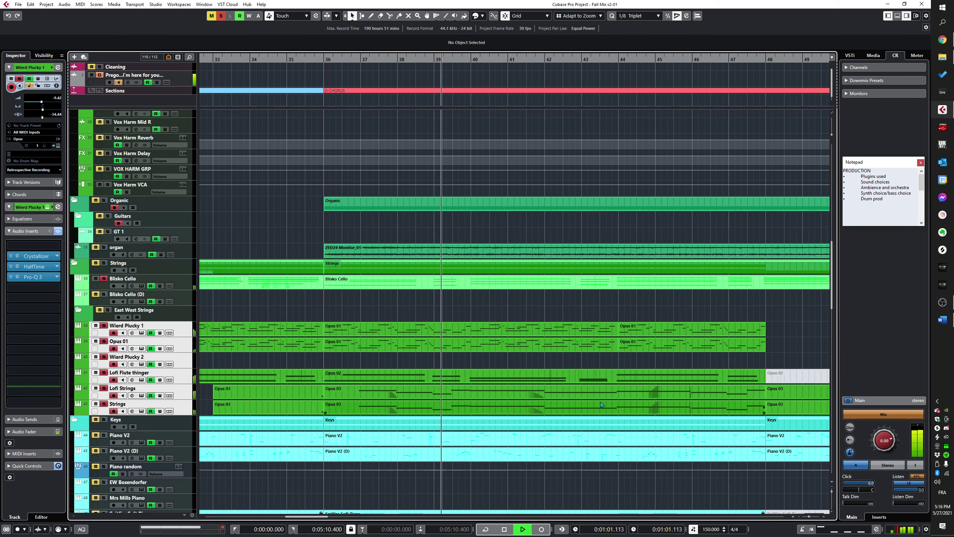
pyautogui.scroll(-6, 556, 394)
pyautogui.scroll(6, 592, 381)
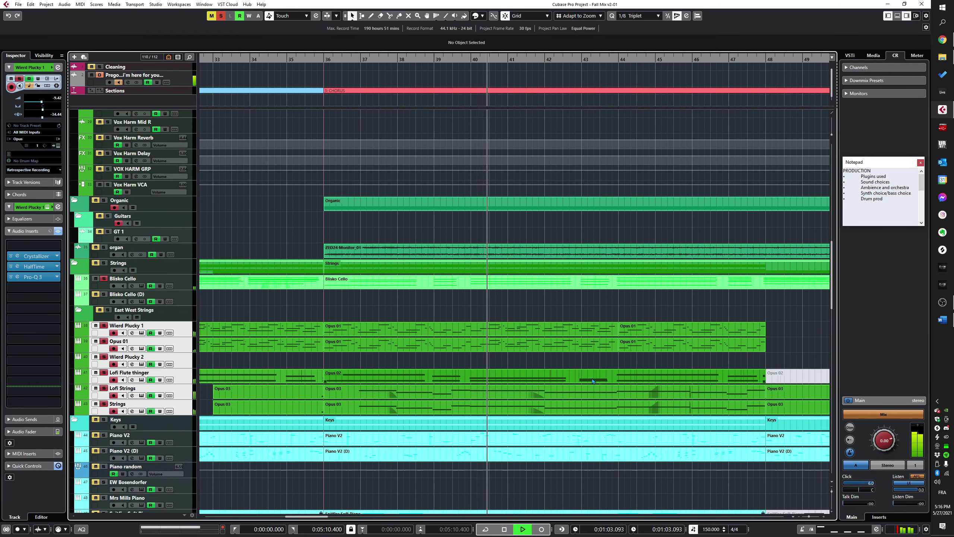
pyautogui.scroll(5, 575, 379)
pyautogui.scroll(-7, 424, 276)
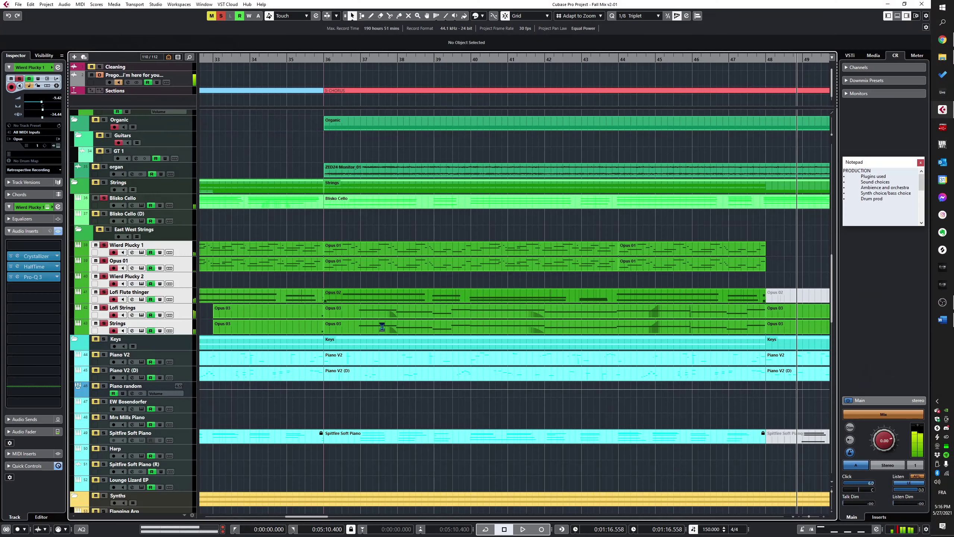
# Step: Solo only Lofi Strings and play it in the chorus, bypassing and re-enabling its audio inserts for comparison
pyautogui.scroll(-3, 367, 335)
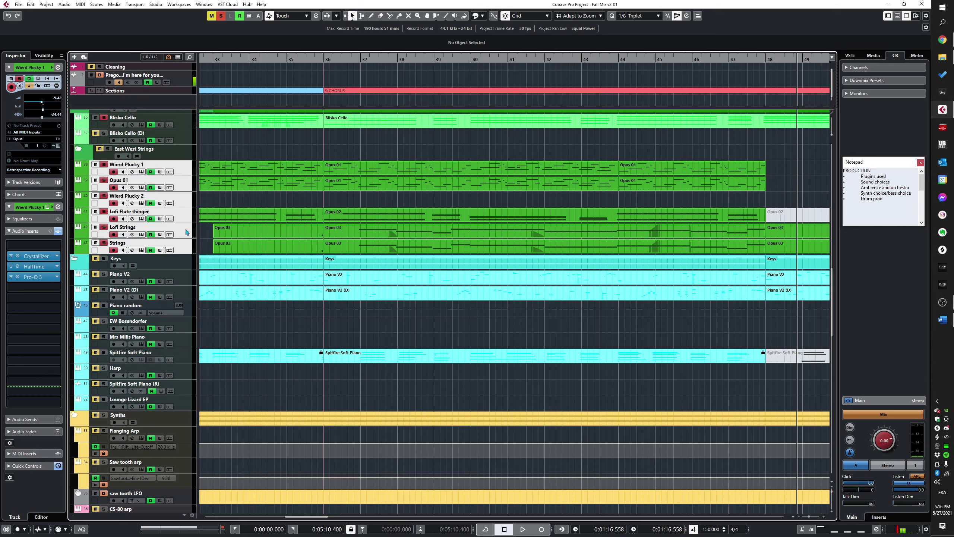
pyautogui.click(186, 232)
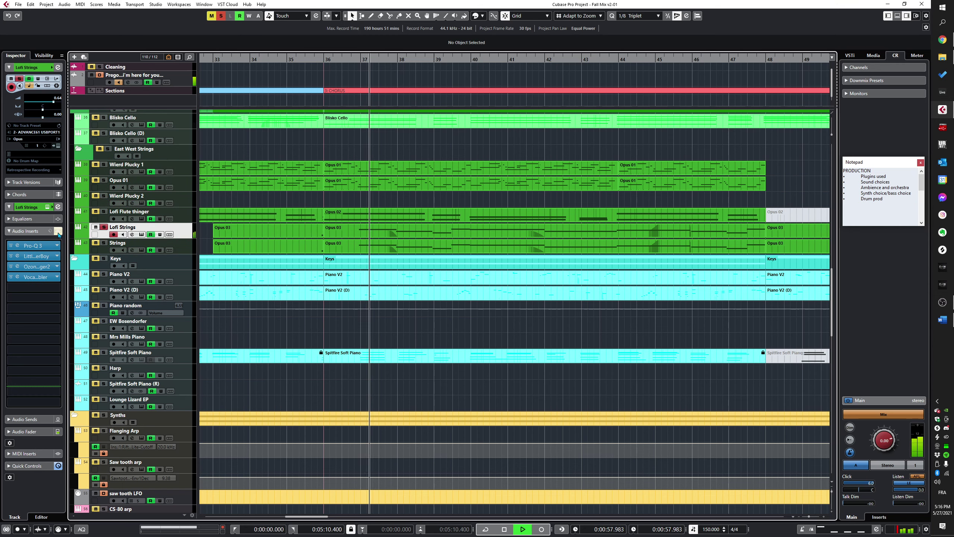
pyautogui.click(59, 232)
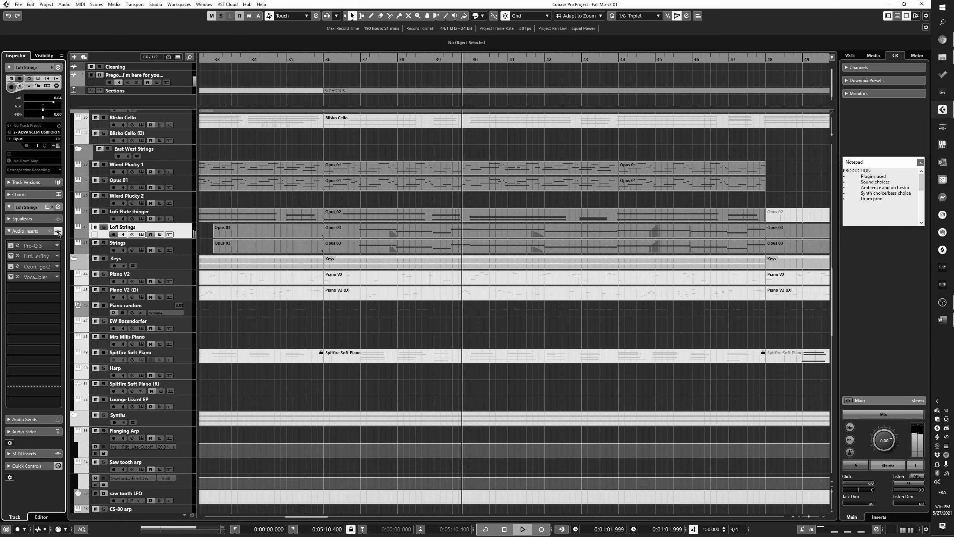
pyautogui.click(58, 232)
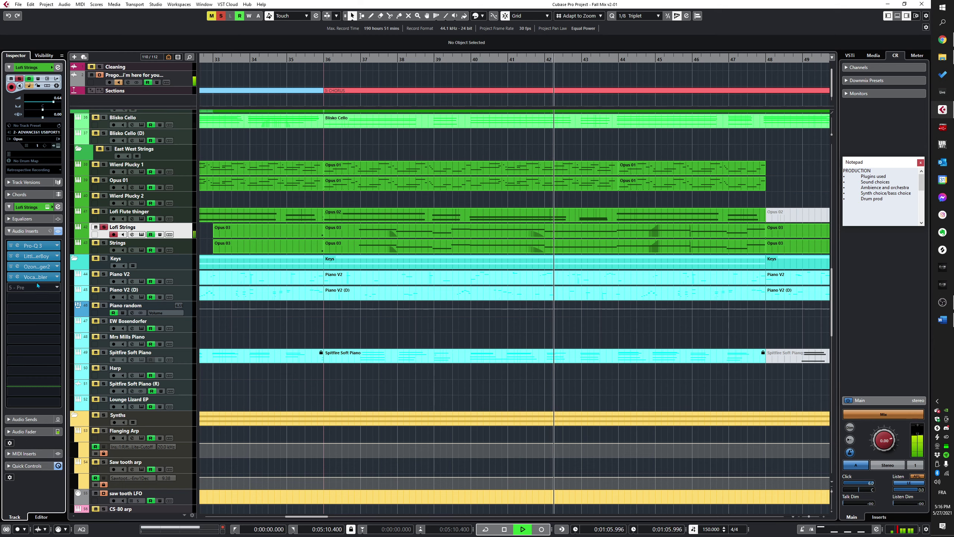
pyautogui.press('space')
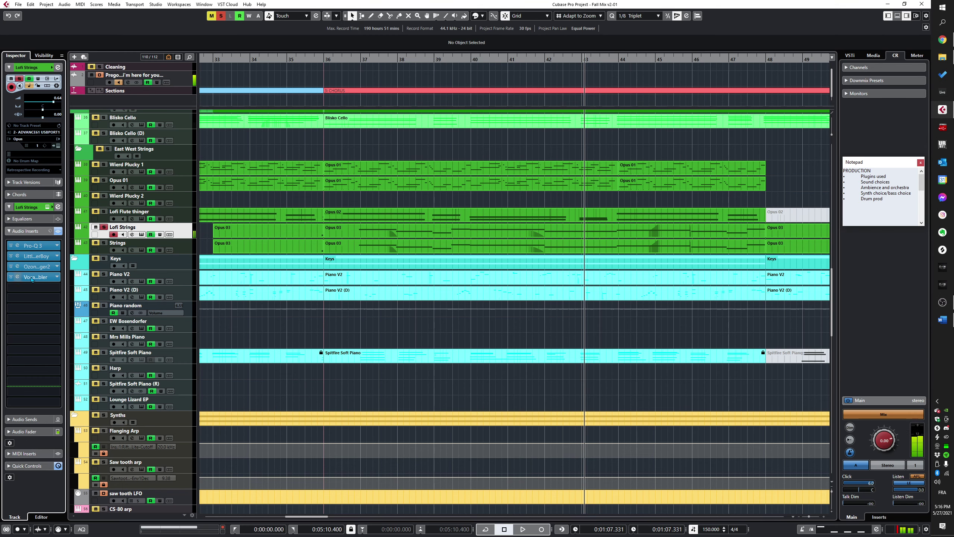
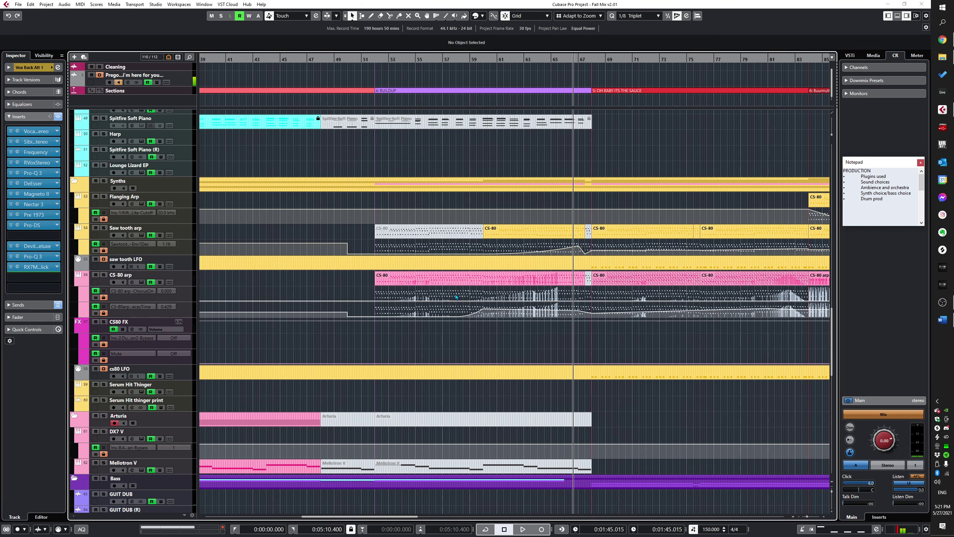
# Step: Select the CS-80 arp track and open its CS-80 V instrument
pyautogui.click(178, 279)
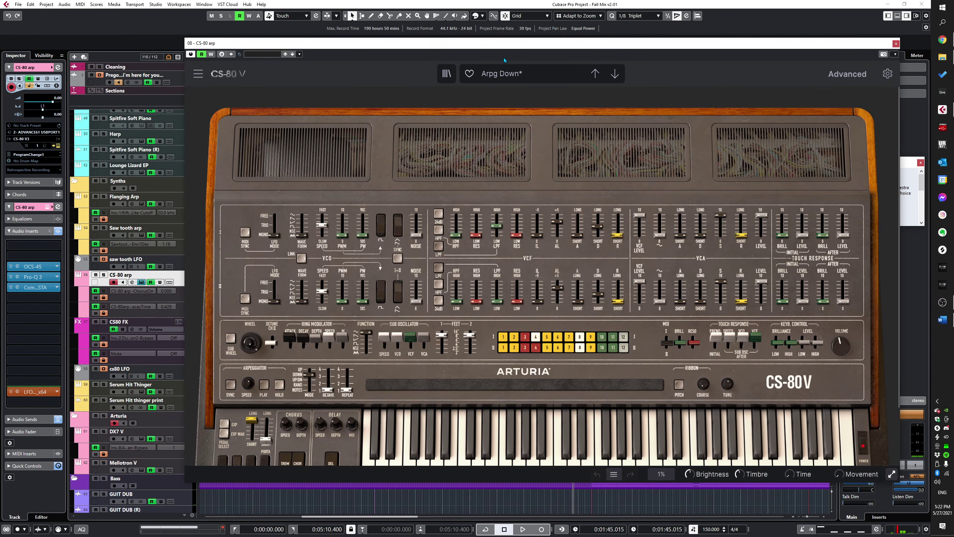
# Step: Close the CS-80 V instrument and examine the CS-80 arp and Saw tooth arp clips and automation around the buildup
pyautogui.click(896, 44)
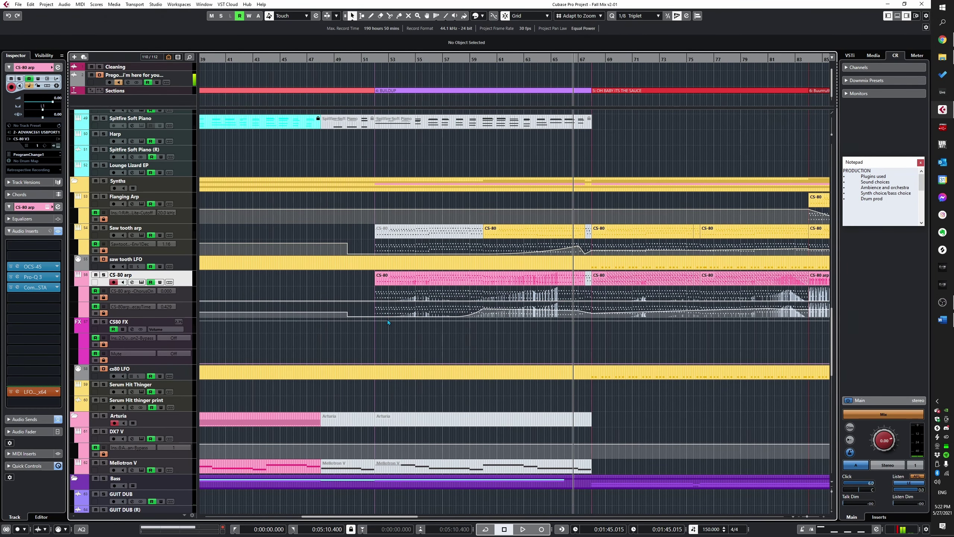
pyautogui.scroll(-3, 388, 322)
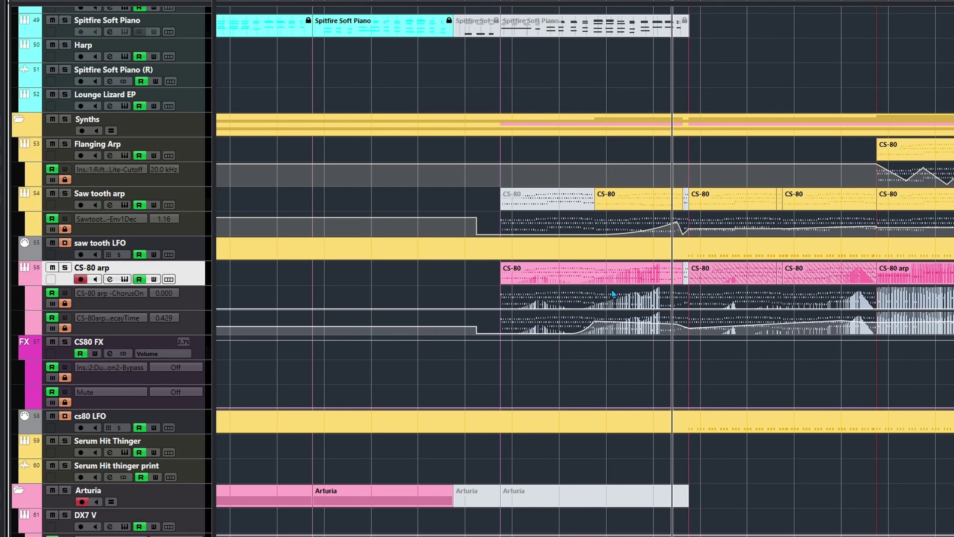
pyautogui.scroll(3, 539, 237)
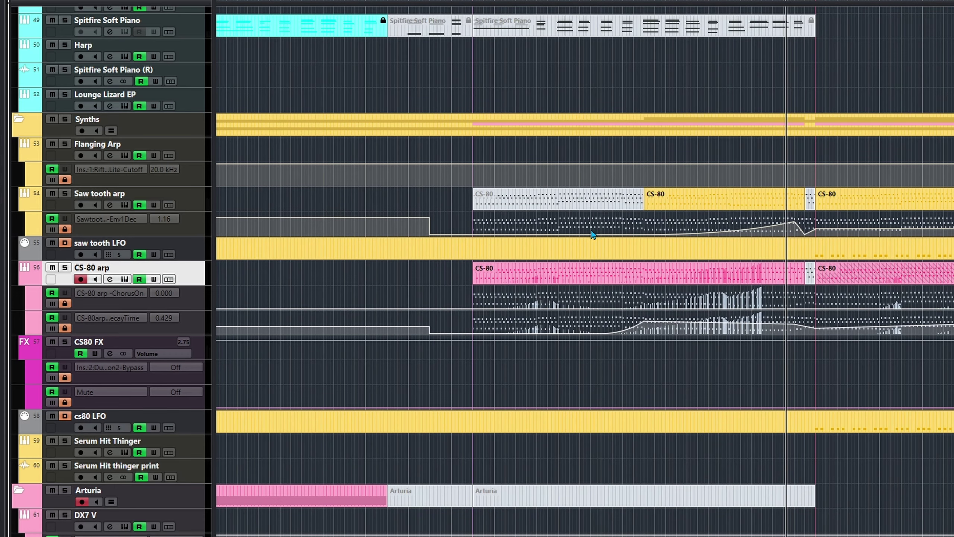
pyautogui.scroll(2, 617, 250)
pyautogui.scroll(-1, 618, 250)
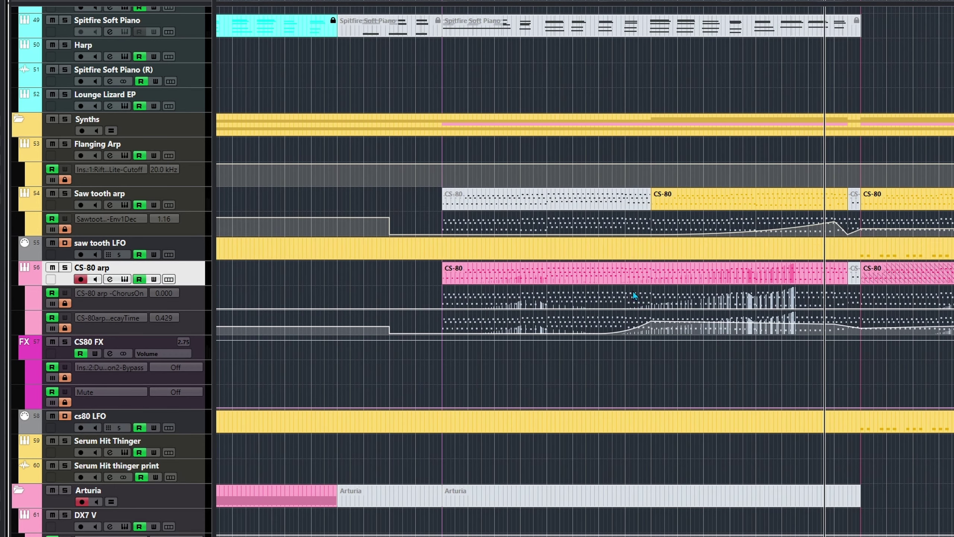
# Step: Solo Saw tooth arp and play it from its first active buildup clip, bring in CS-80 arp, and clear the solo
pyautogui.click(186, 195)
pyautogui.click(650, 204)
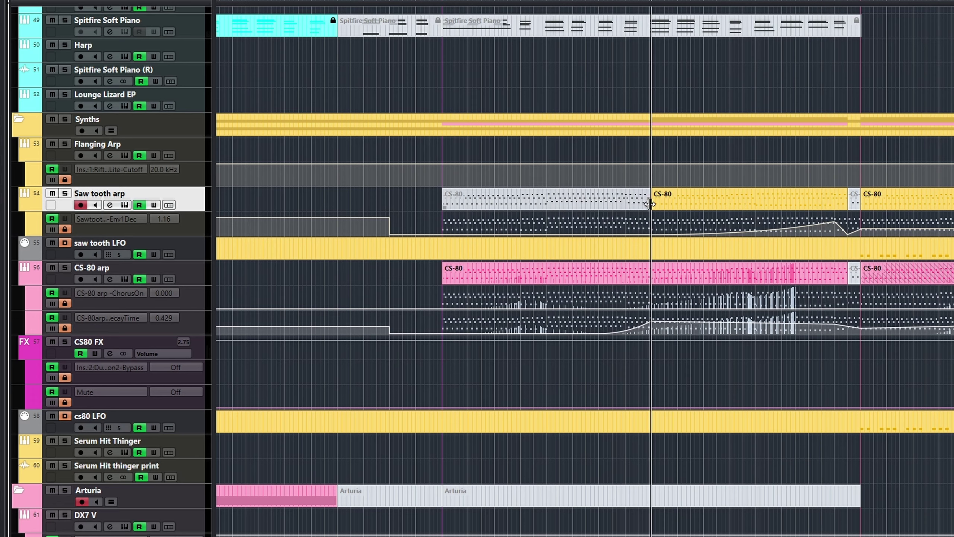
pyautogui.press('s')
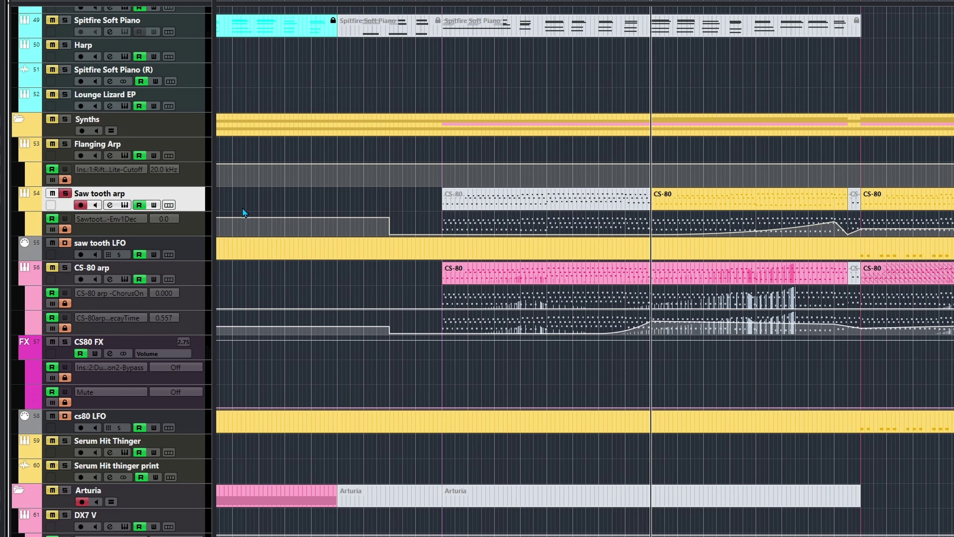
pyautogui.press('space')
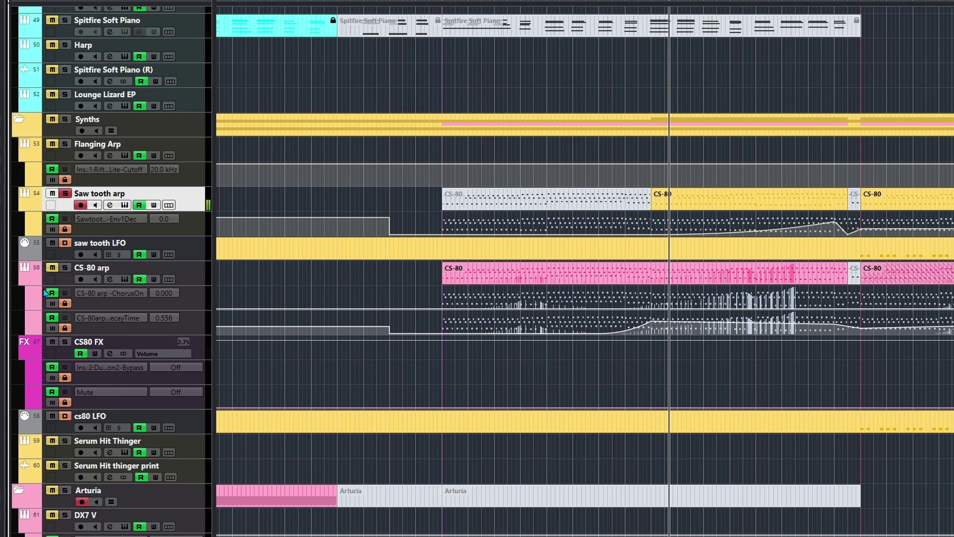
pyautogui.click(55, 267)
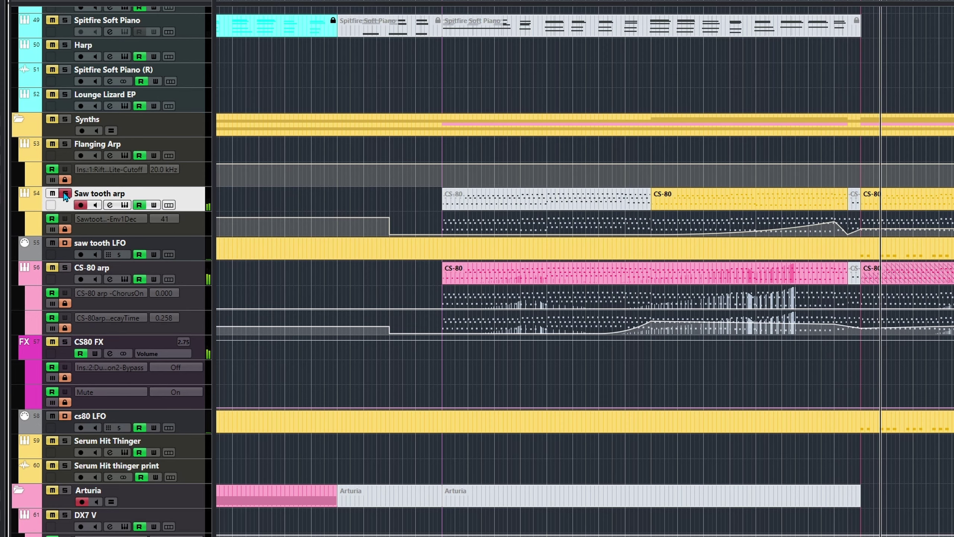
pyautogui.click(65, 194)
# Step: Look over the bass, drum and FX tracks across the song sections, and return to the synth arps in the buildup
pyautogui.scroll(-5, 627, 309)
pyautogui.scroll(-3, 511, 372)
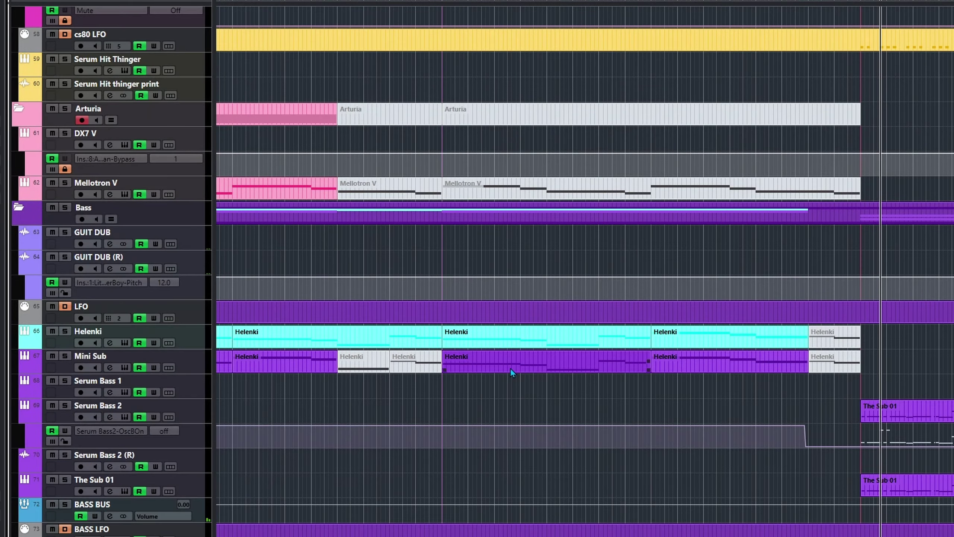
pyautogui.scroll(-8, 573, 339)
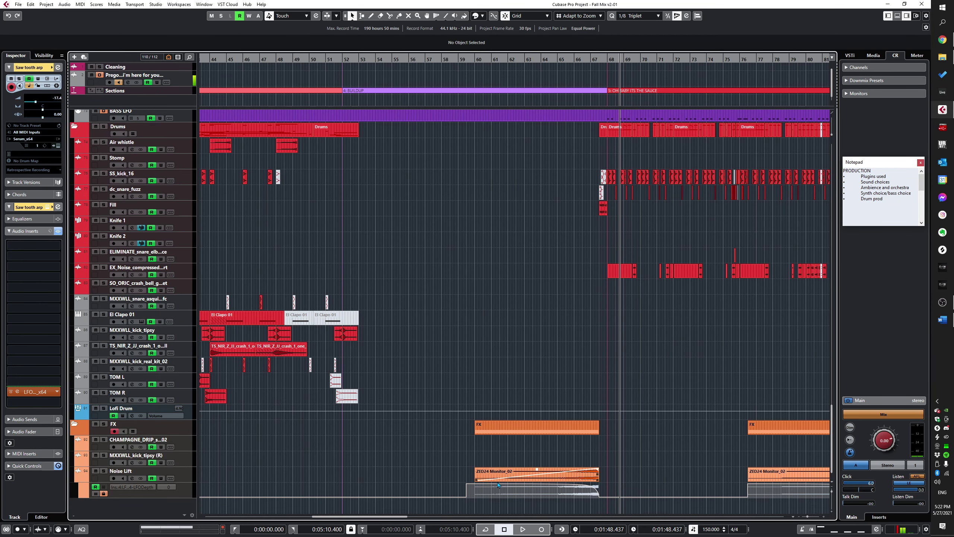
pyautogui.scroll(-3, 546, 474)
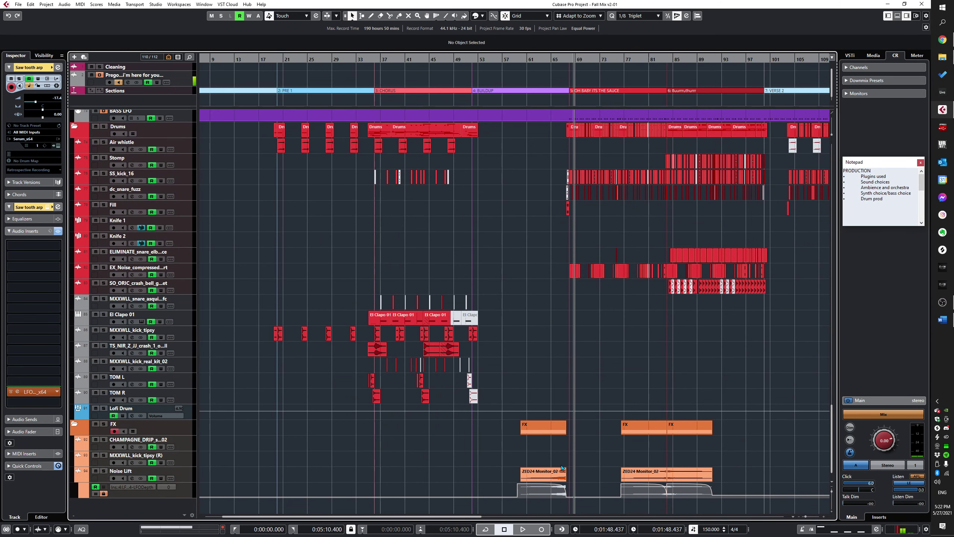
pyautogui.scroll(-2, 594, 475)
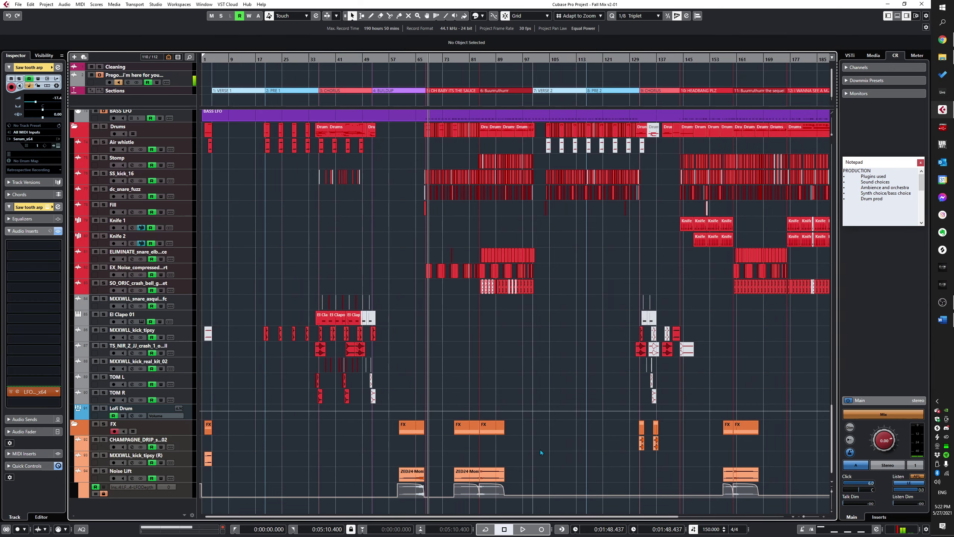
pyautogui.scroll(1, 540, 449)
pyautogui.scroll(10, 437, 443)
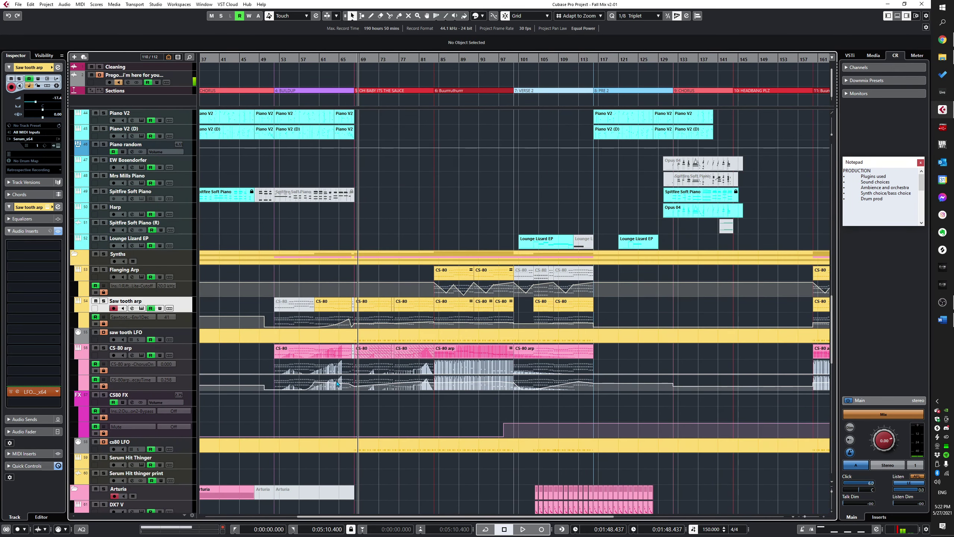
pyautogui.scroll(1, 337, 384)
pyautogui.scroll(-1, 449, 393)
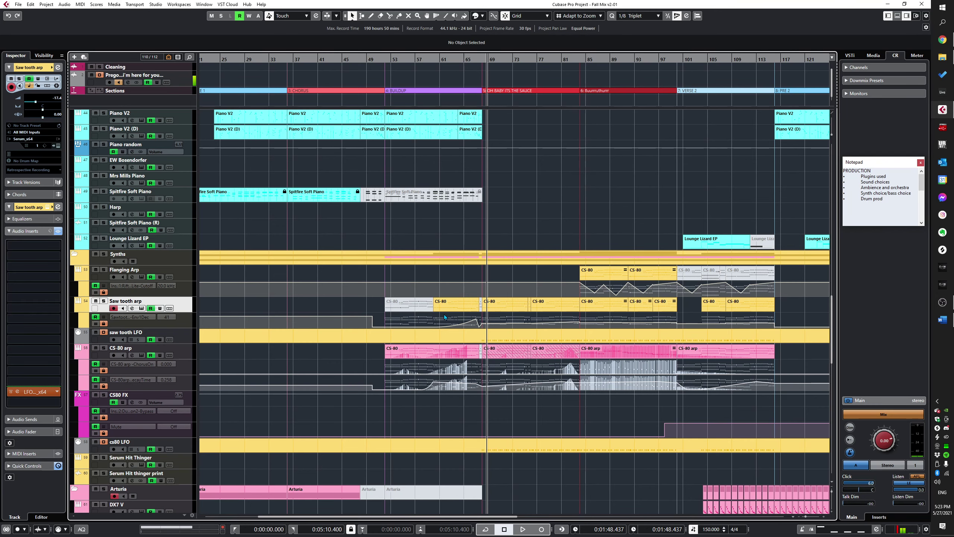
pyautogui.scroll(2, 438, 338)
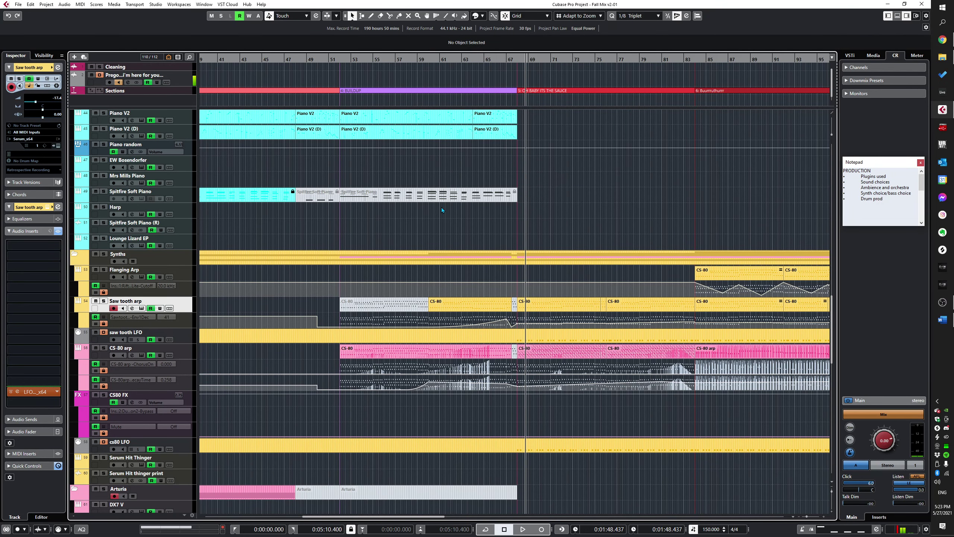
# Step: Play the buildup and solo the Piano random group with its two Piano V2 tracks, stopping playback after a few bars
pyautogui.scroll(5, 441, 208)
pyautogui.press('space')
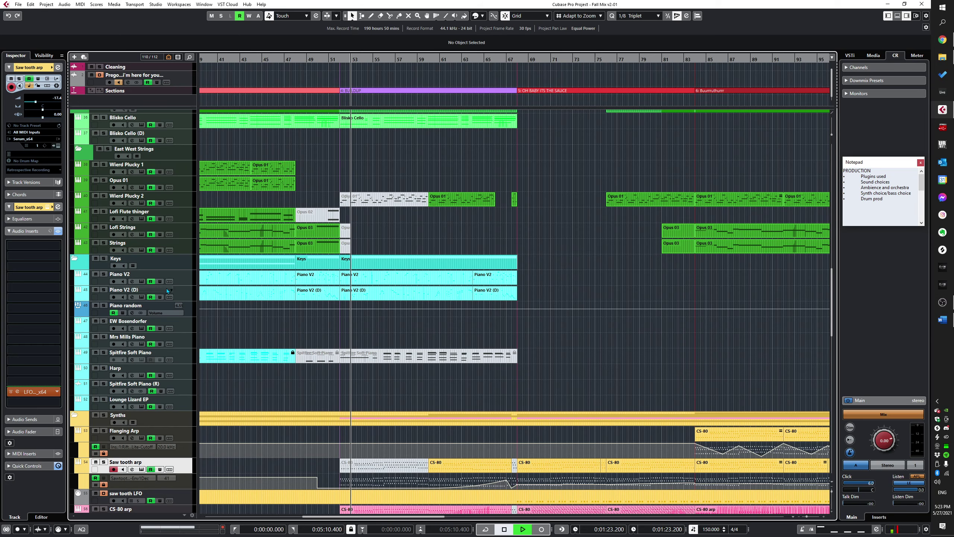
pyautogui.click(104, 305)
pyautogui.press('g')
pyautogui.press('g')
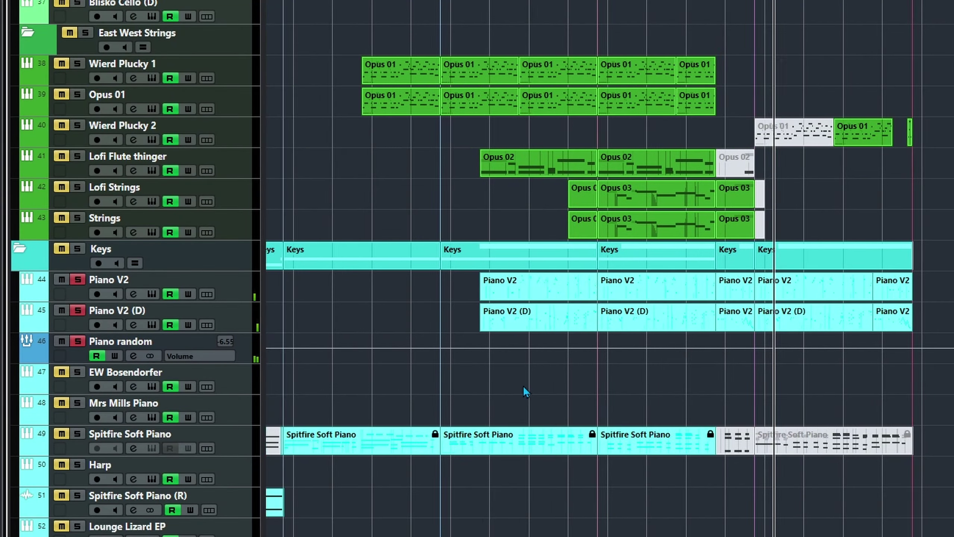
pyautogui.hscroll(-2, 525, 391)
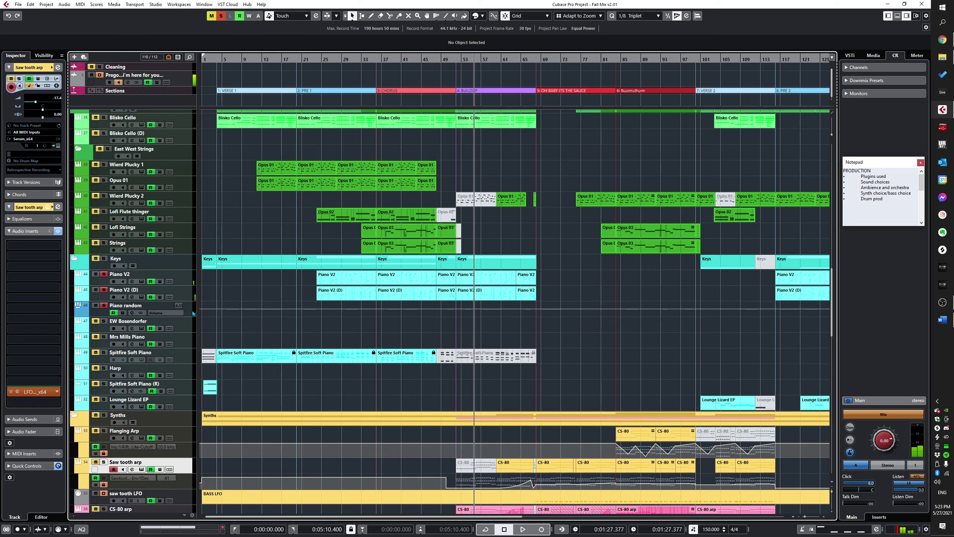
pyautogui.press('h')
pyautogui.press('h')
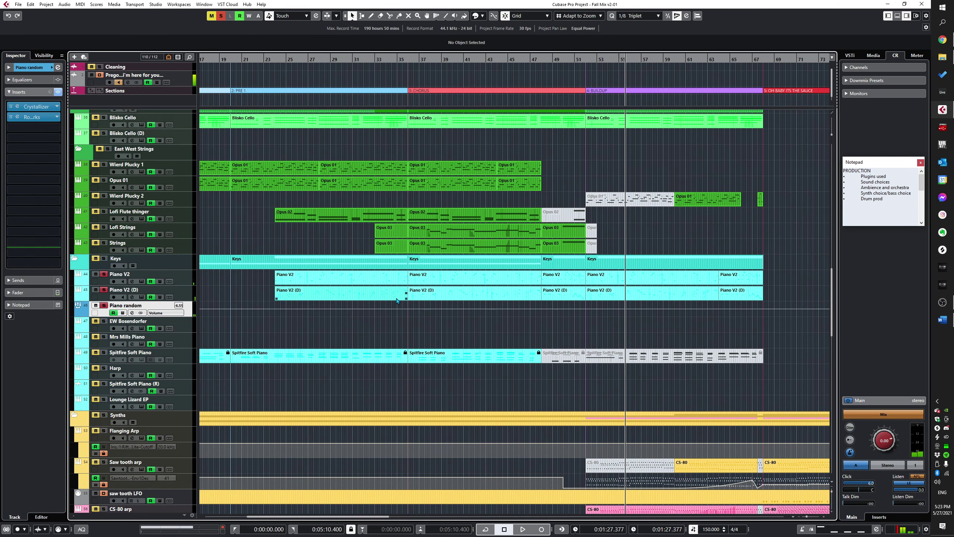
# Step: Inspect Piano V2 and Piano V2 (D), place the playback position just before their first clips, and select Piano random
pyautogui.click(187, 279)
pyautogui.click(183, 293)
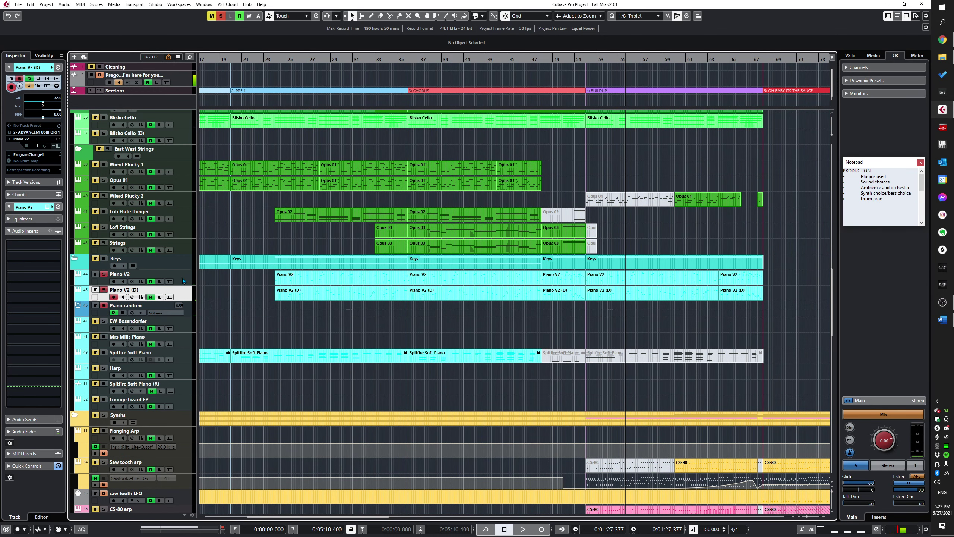
pyautogui.click(182, 277)
pyautogui.click(269, 288)
pyautogui.click(172, 305)
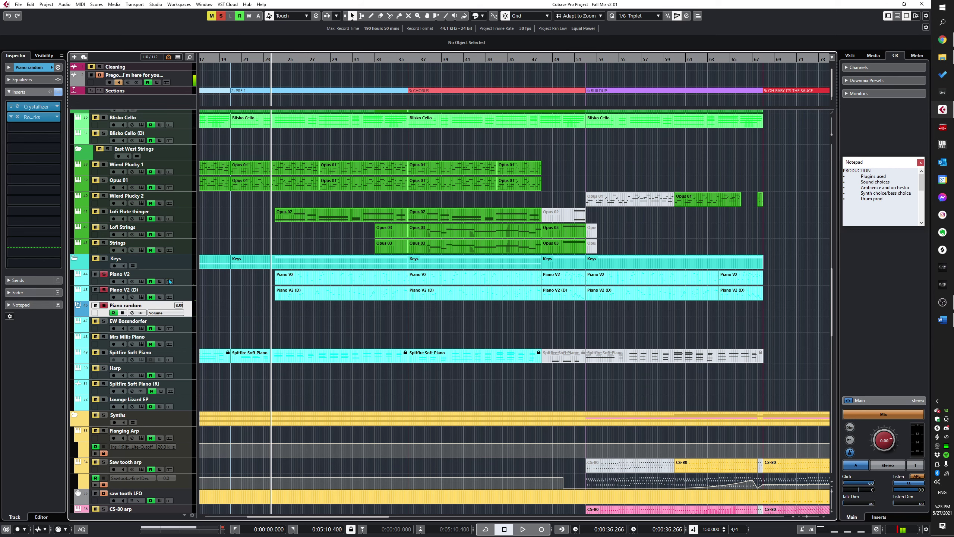
# Step: Compare the soloed pianos with Piano random's inserts bypassed, re-enabling Crystallizer first and the second insert after it
pyautogui.click(58, 93)
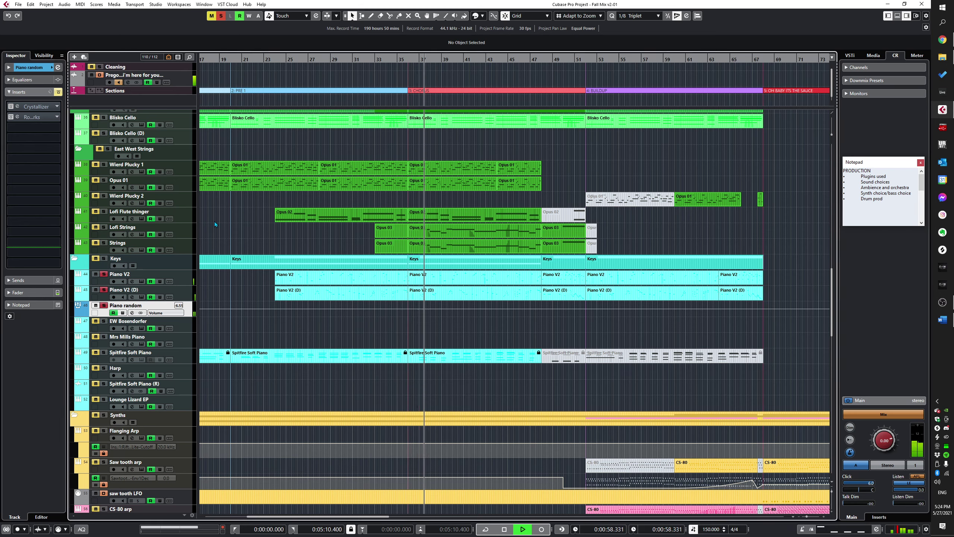
pyautogui.click(253, 268)
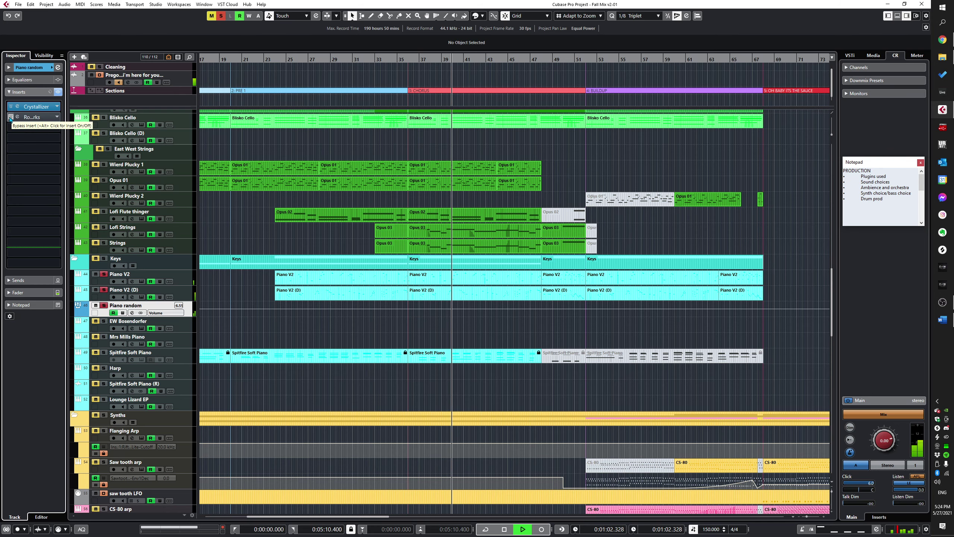
pyautogui.click(10, 118)
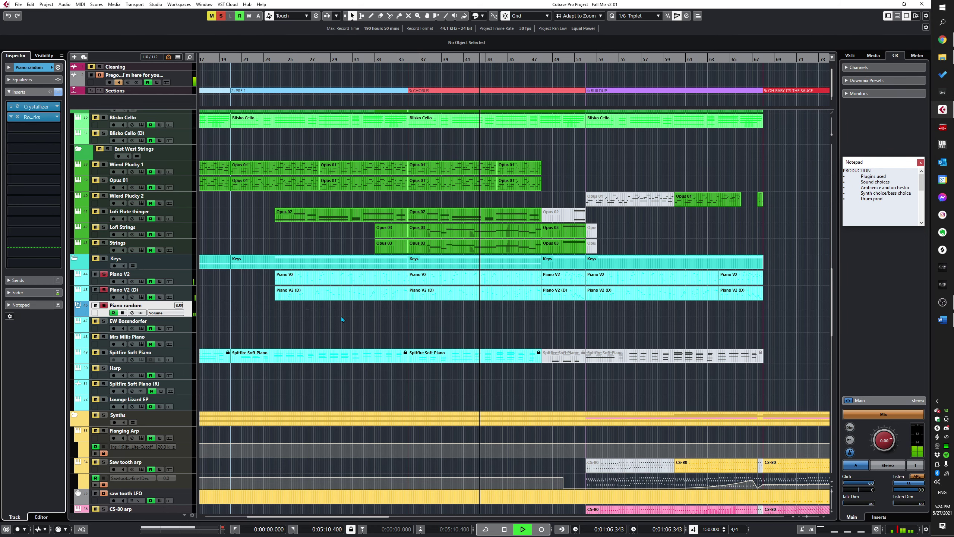
# Step: Clear the Piano random solo, play the full mix through the buildup while viewing the synth and string tracks, and stop playback
pyautogui.scroll(-1, 374, 314)
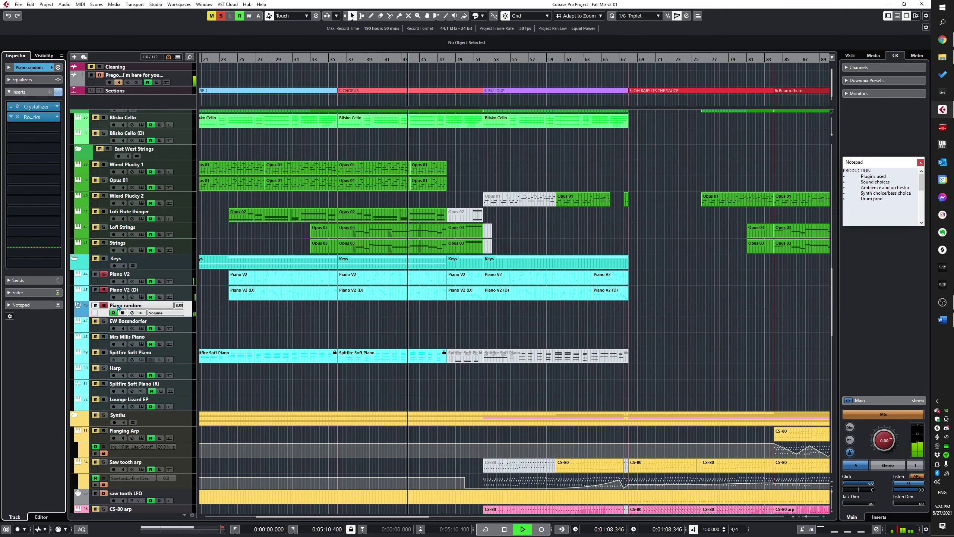
pyautogui.click(104, 305)
pyautogui.hotkey('shift', 'n')
pyautogui.scroll(3, 443, 327)
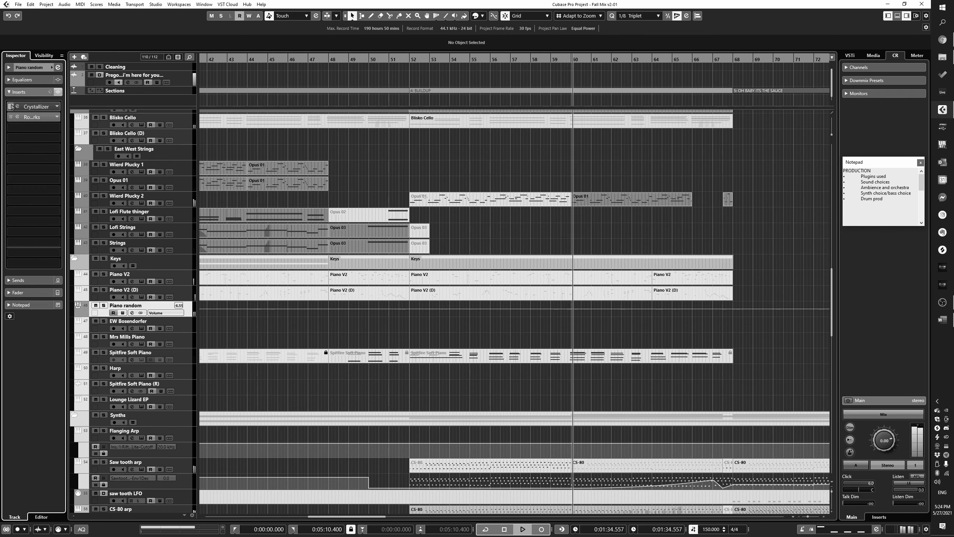
pyautogui.scroll(-10, 586, 367)
pyautogui.press('g')
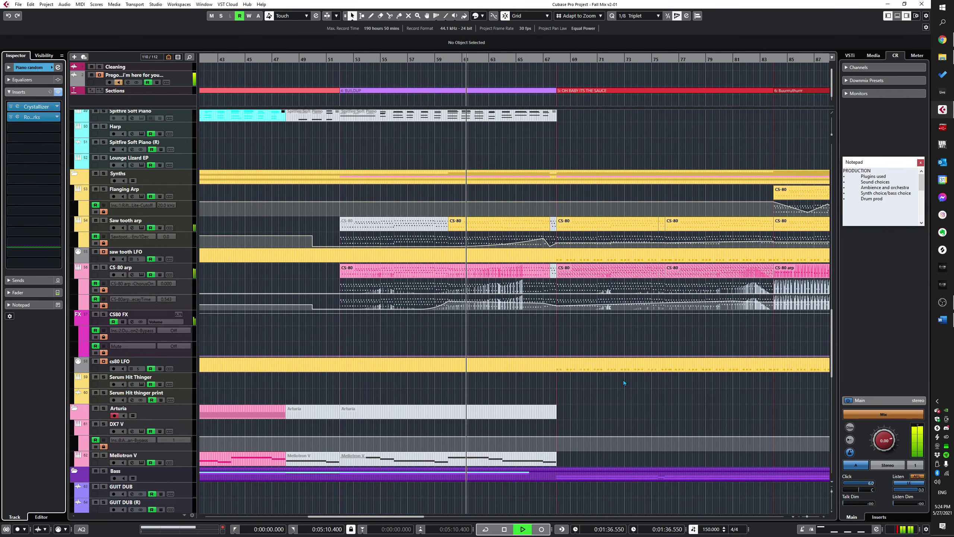
pyautogui.scroll(10, 518, 341)
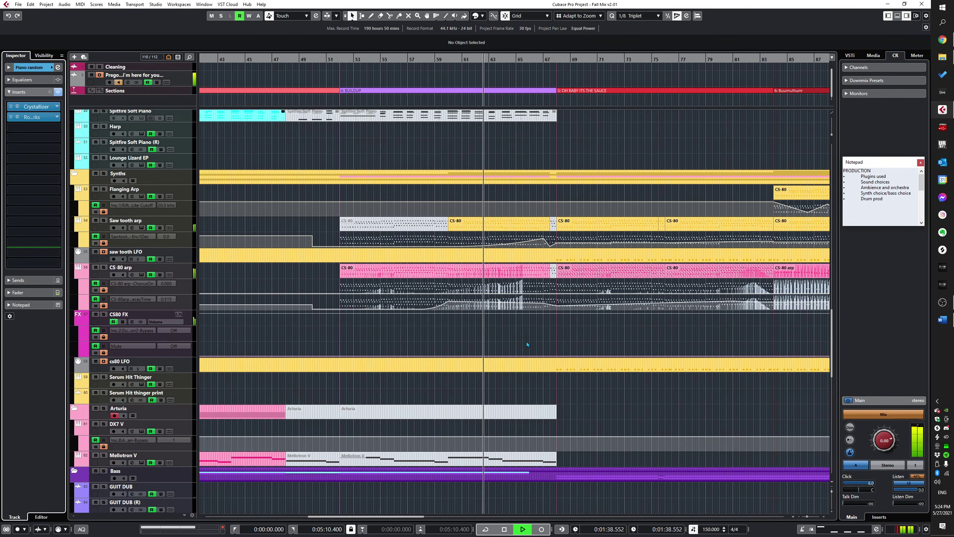
pyautogui.scroll(8, 514, 341)
pyautogui.press('space')
pyautogui.scroll(-3, 506, 398)
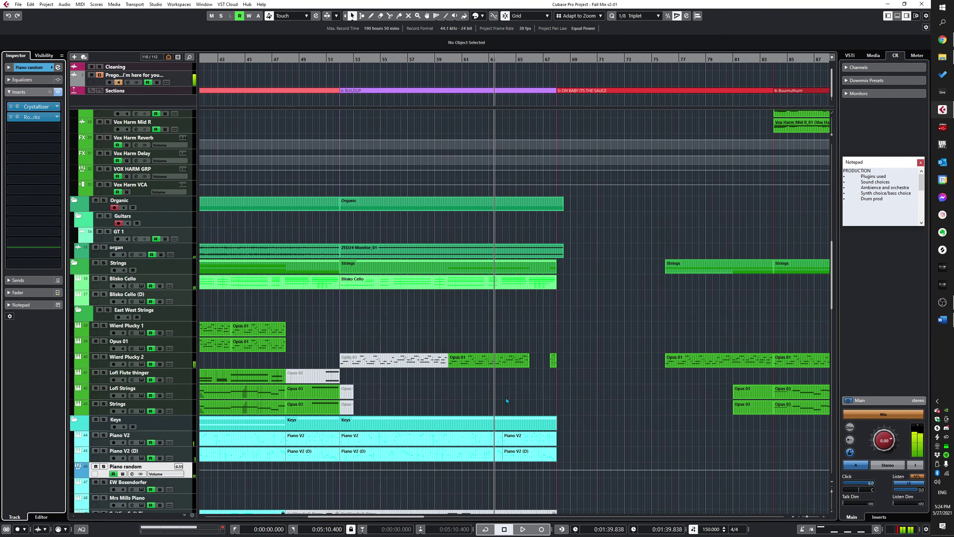
# Step: Solo the organ track, play it in the buildup, and clear its solo
pyautogui.scroll(-10, 520, 315)
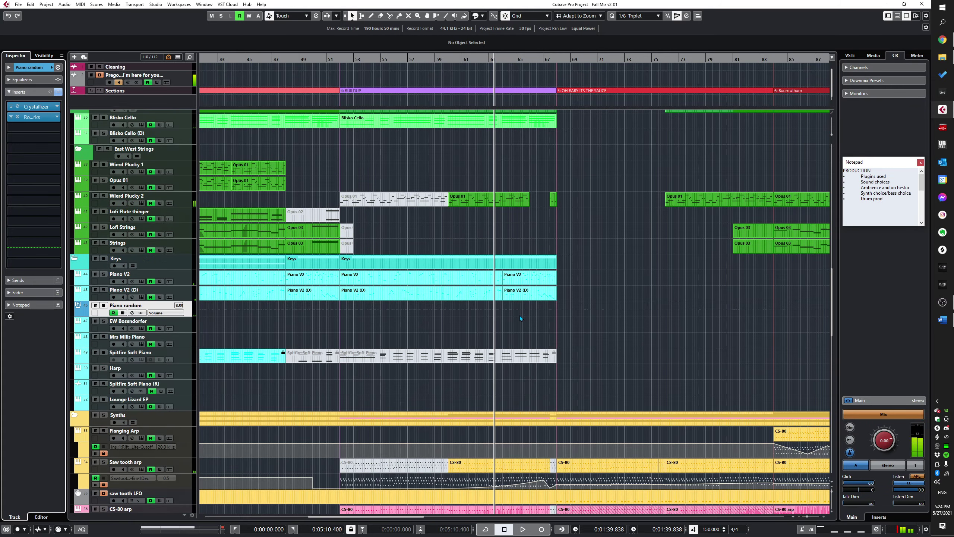
pyautogui.scroll(10, 580, 335)
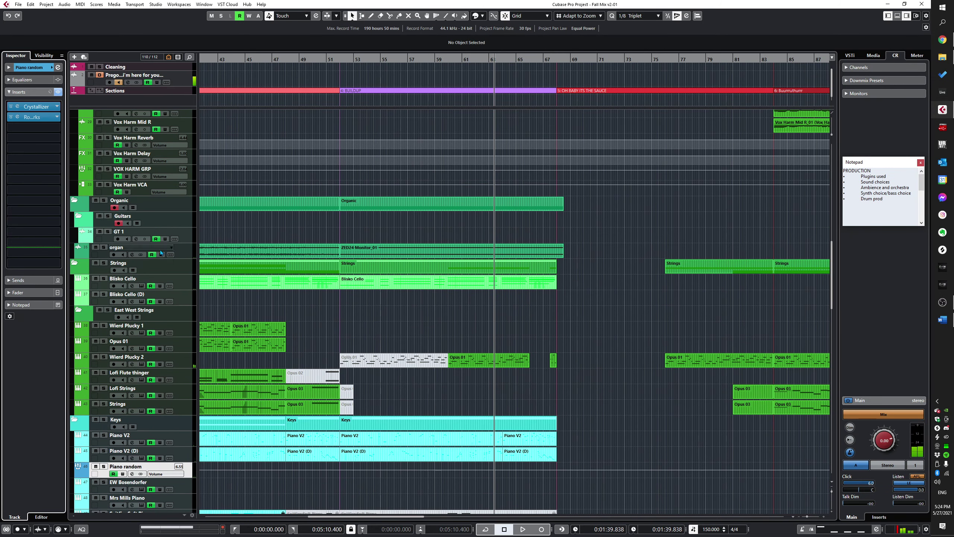
pyautogui.click(177, 248)
pyautogui.press('s')
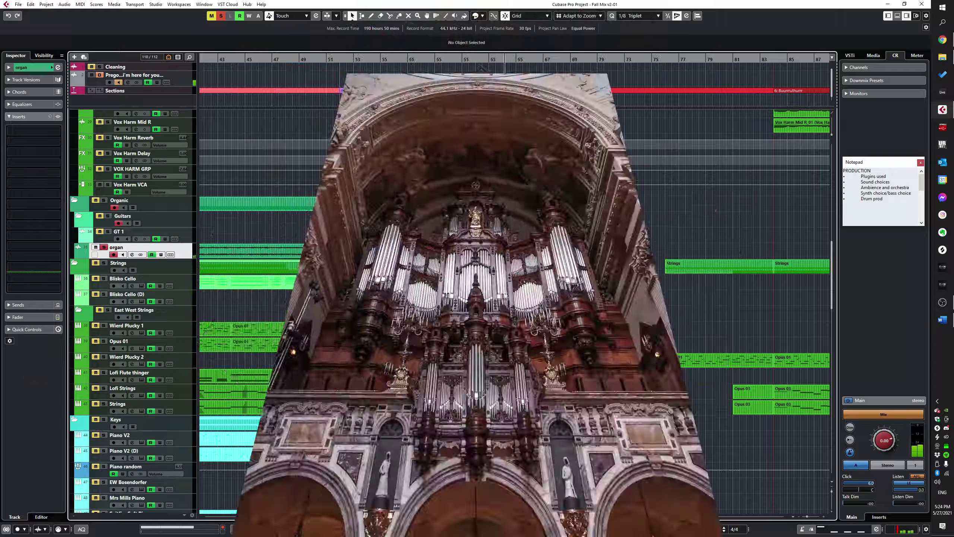
pyautogui.press('s')
# Step: Solo Wierd Plucky 2, play it from its second Opus 01 clip in the buildup, and stop playback
pyautogui.scroll(-8, 433, 282)
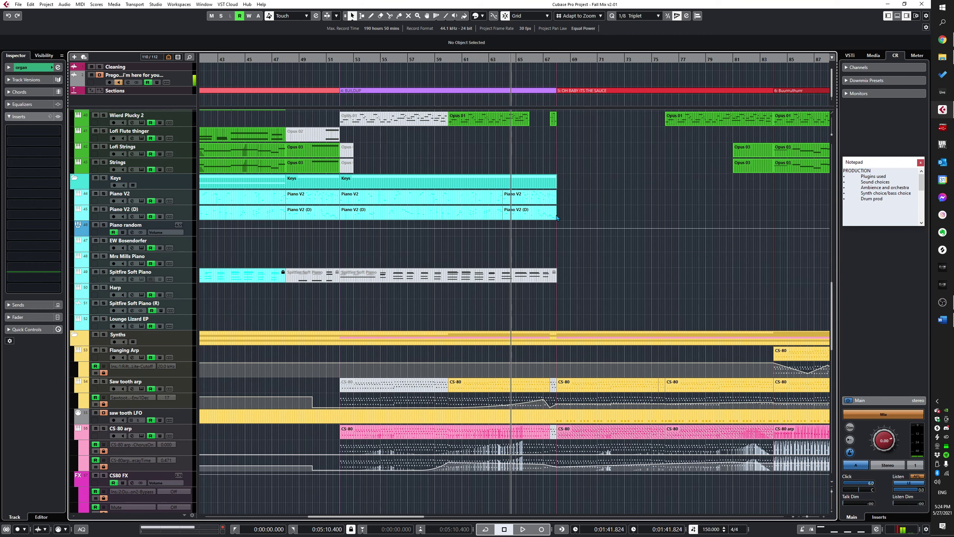
pyautogui.scroll(3, 434, 309)
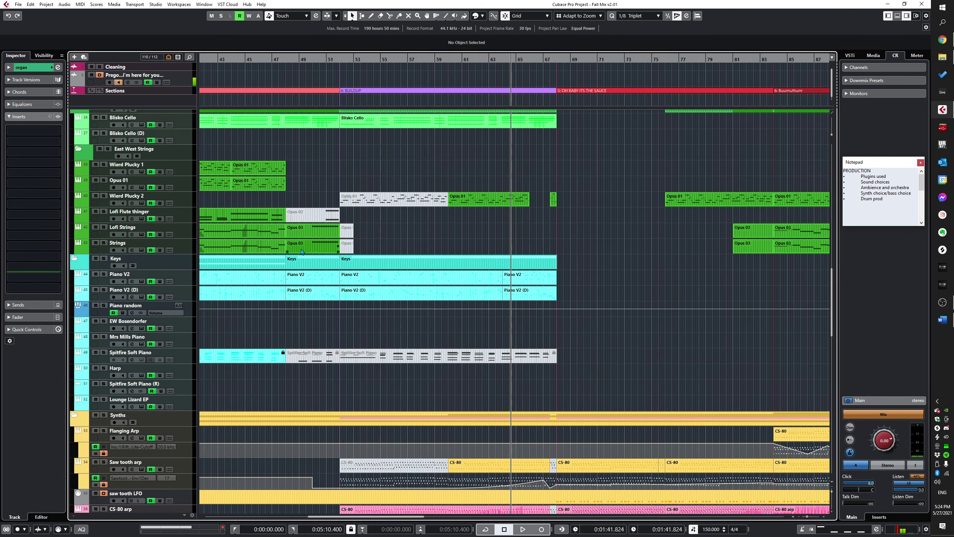
pyautogui.scroll(-2, 427, 223)
pyautogui.click(182, 200)
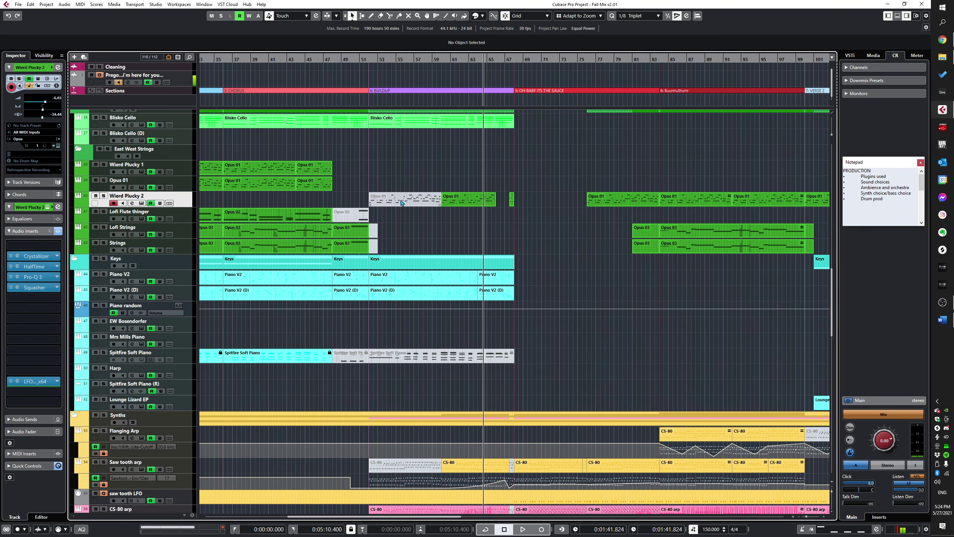
pyautogui.press('s')
pyautogui.click(442, 204)
pyautogui.press('space')
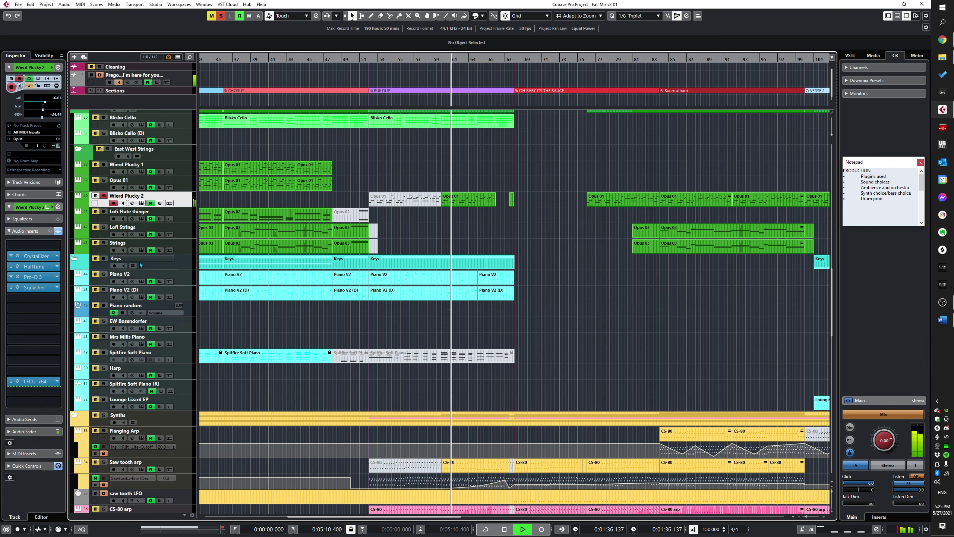
pyautogui.press('space')
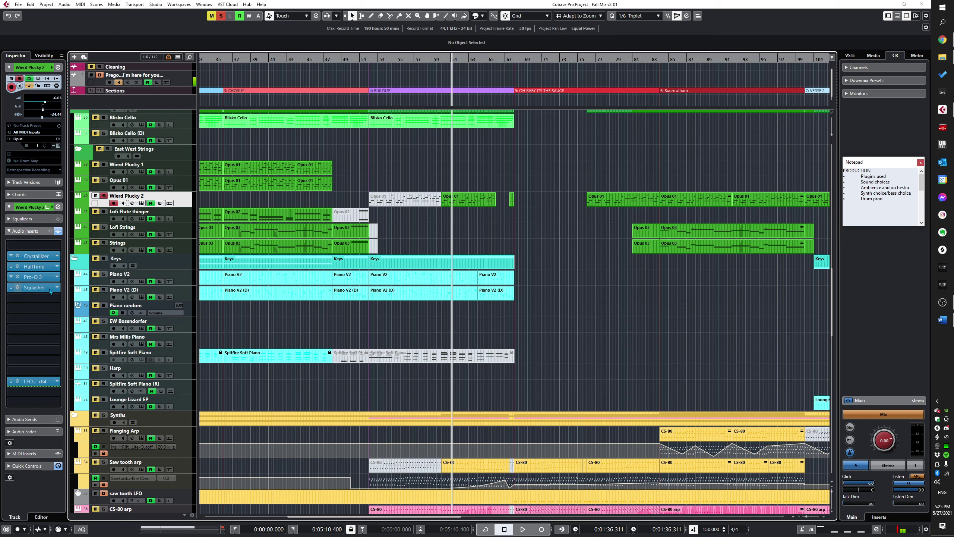
# Step: View the LFOTool insert on Wierd Plucky 2, close it, and clear the track's solo
pyautogui.click(29, 385)
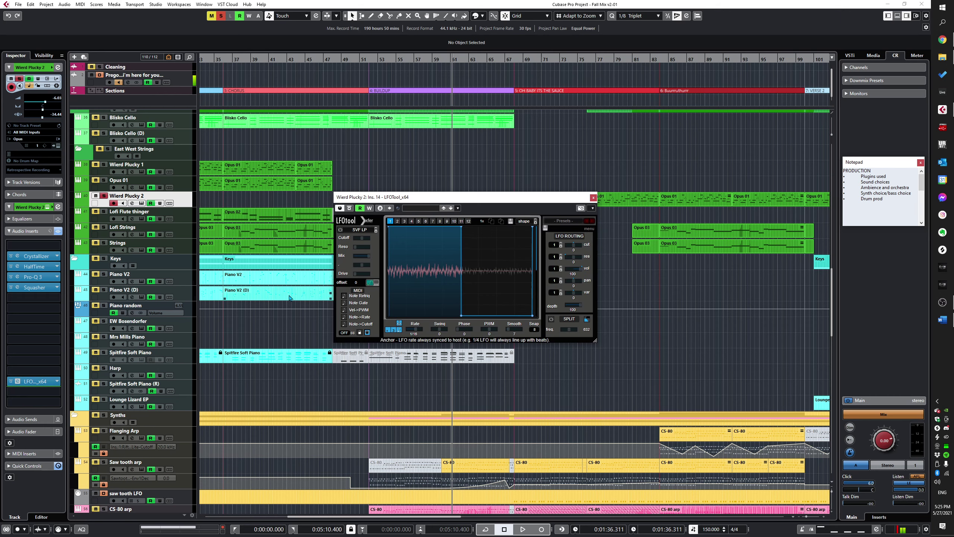
pyautogui.click(594, 197)
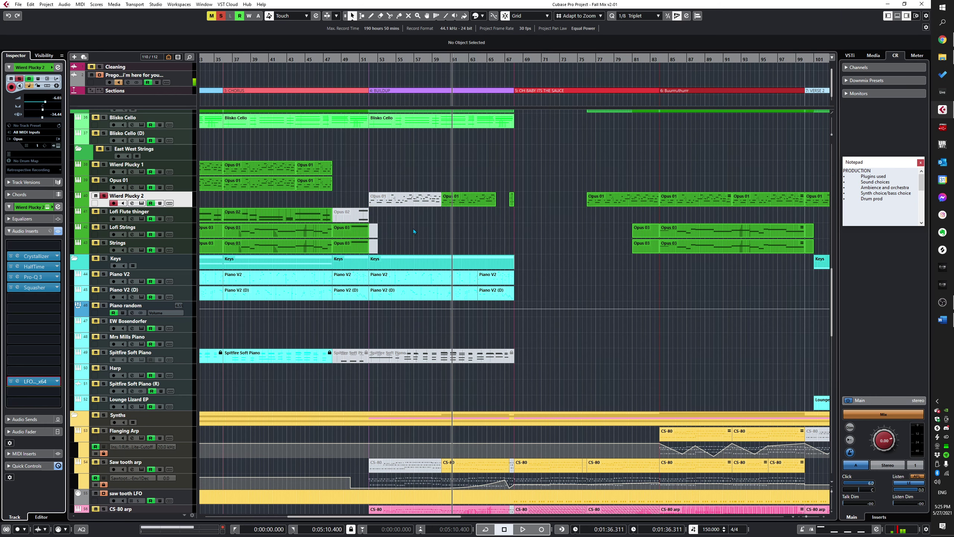
pyautogui.press('s')
# Step: Play the full mix from just before the OH BABY ITS THE SAUCE section while viewing the drum tracks
pyautogui.scroll(-8, 494, 262)
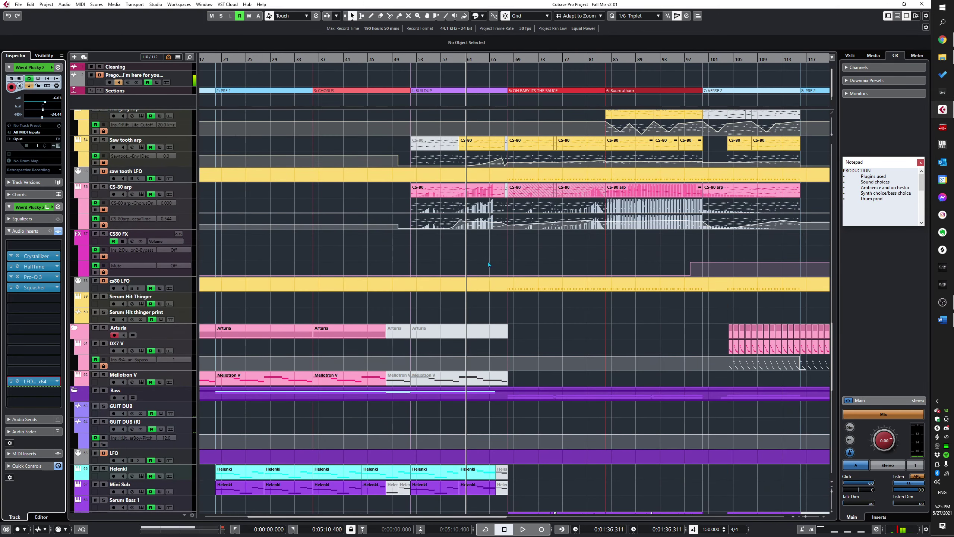
pyautogui.scroll(6, 511, 248)
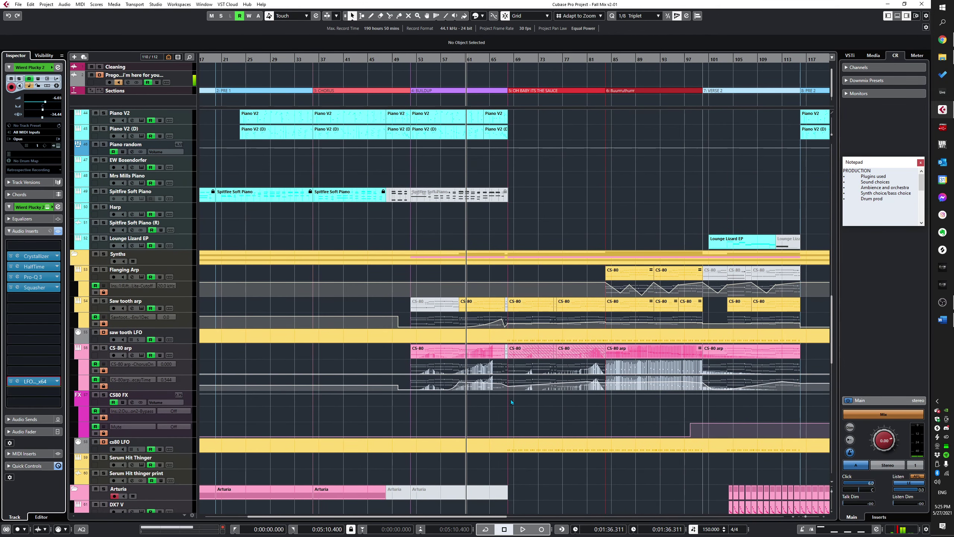
pyautogui.scroll(-5, 486, 381)
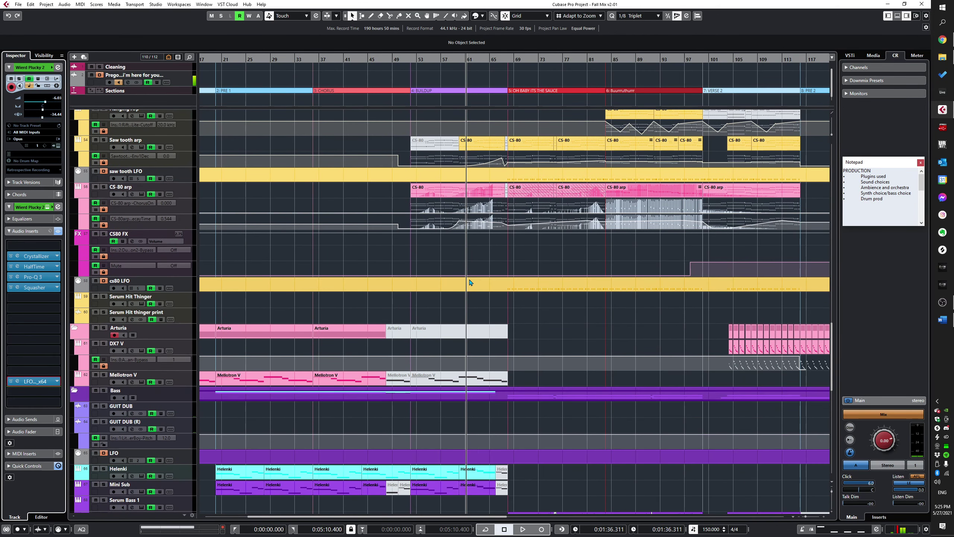
pyautogui.scroll(3, 516, 256)
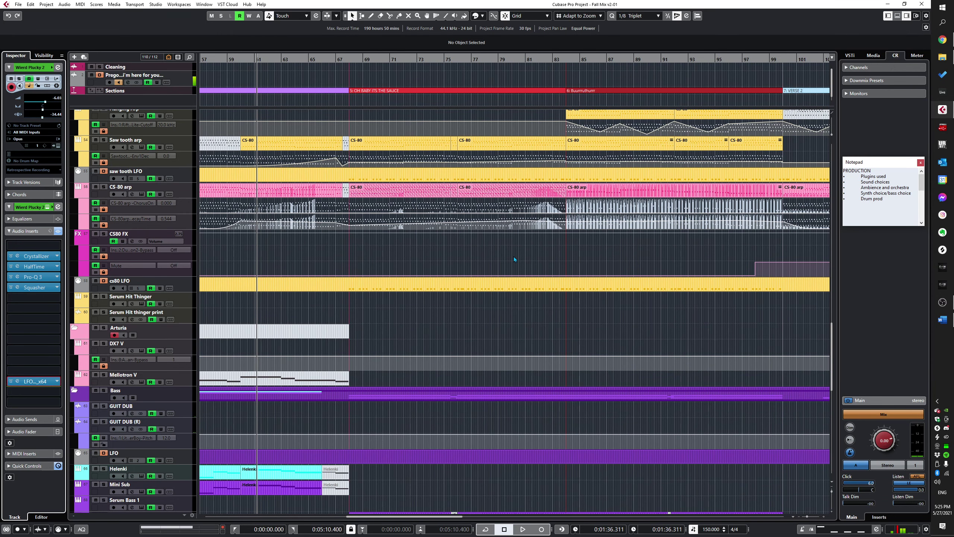
pyautogui.click(357, 260)
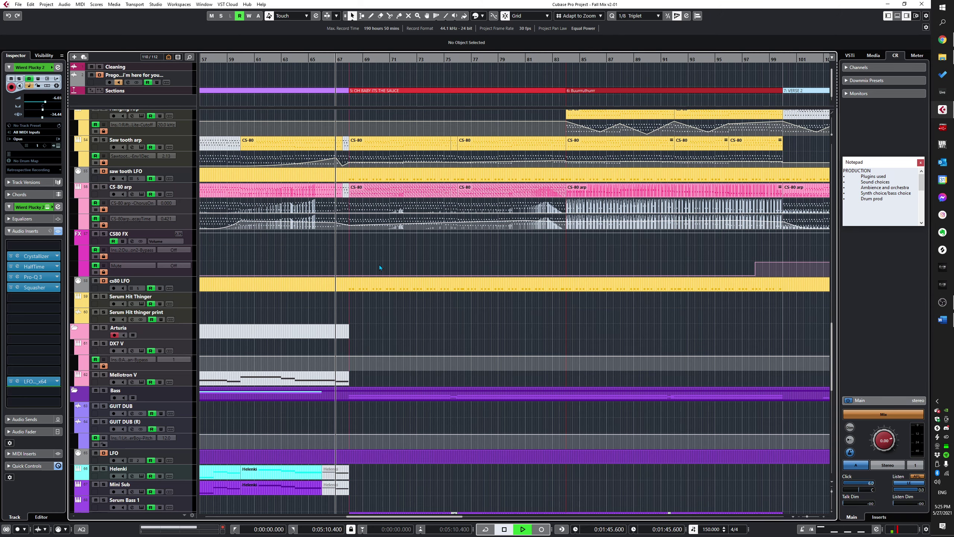
pyautogui.scroll(-3, 387, 265)
pyautogui.scroll(-8, 402, 278)
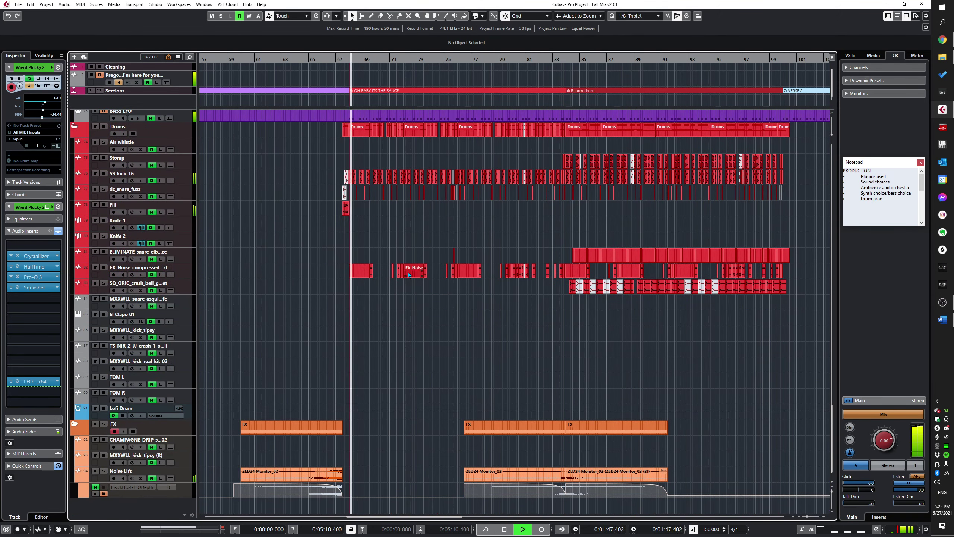
pyautogui.scroll(2, 372, 315)
pyautogui.scroll(2, 363, 324)
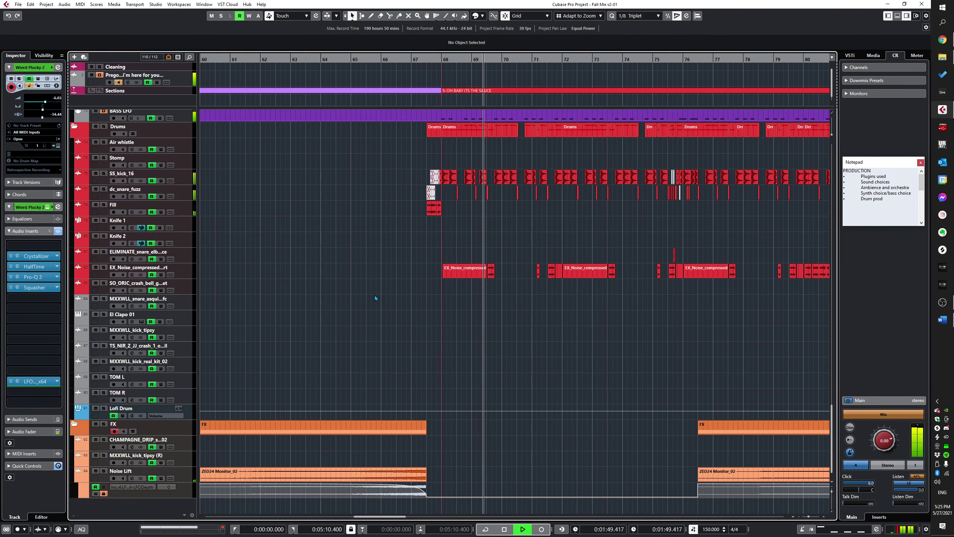
# Step: View the MixConsole channels during playback, return to the project window, and stop playback
pyautogui.press('F3')
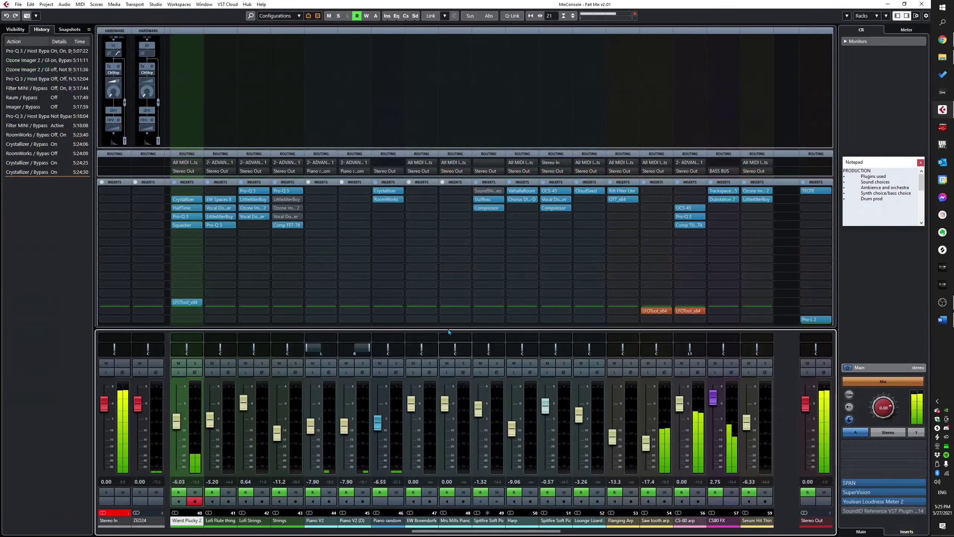
pyautogui.click(112, 129)
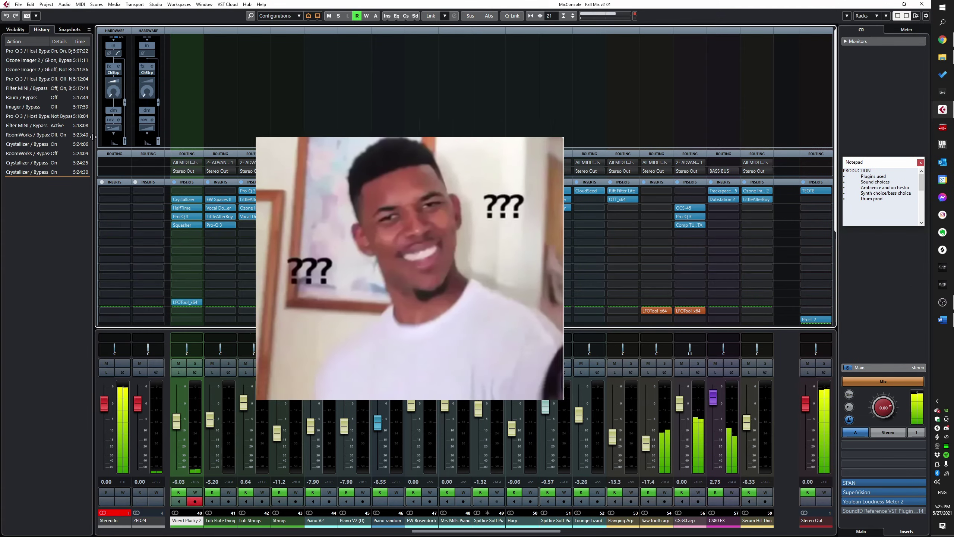
pyautogui.press('F3')
pyautogui.press('space')
# Step: Solo the Drums folder, play it from the fill leading into the OH BABY ITS THE SAUCE section, and stop playback
pyautogui.scroll(2, 525, 364)
pyautogui.scroll(4, 436, 350)
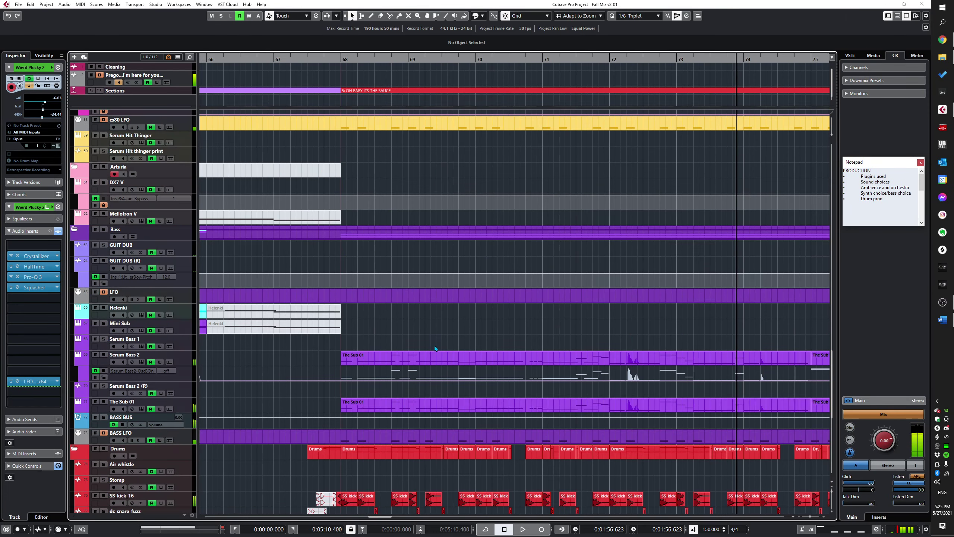
pyautogui.scroll(-2, 389, 352)
pyautogui.scroll(1, 389, 353)
pyautogui.hscroll(-1, 451, 365)
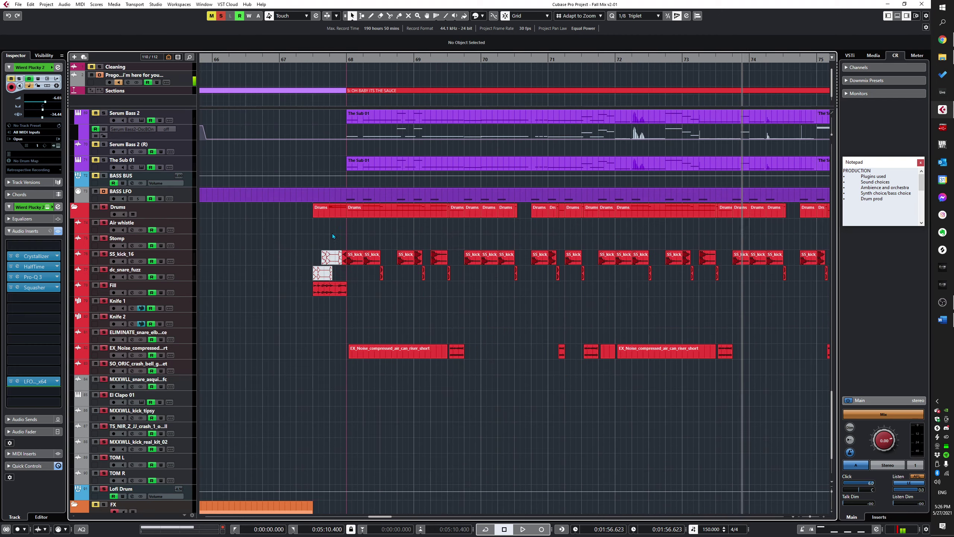
pyautogui.click(330, 235)
pyautogui.click(313, 231)
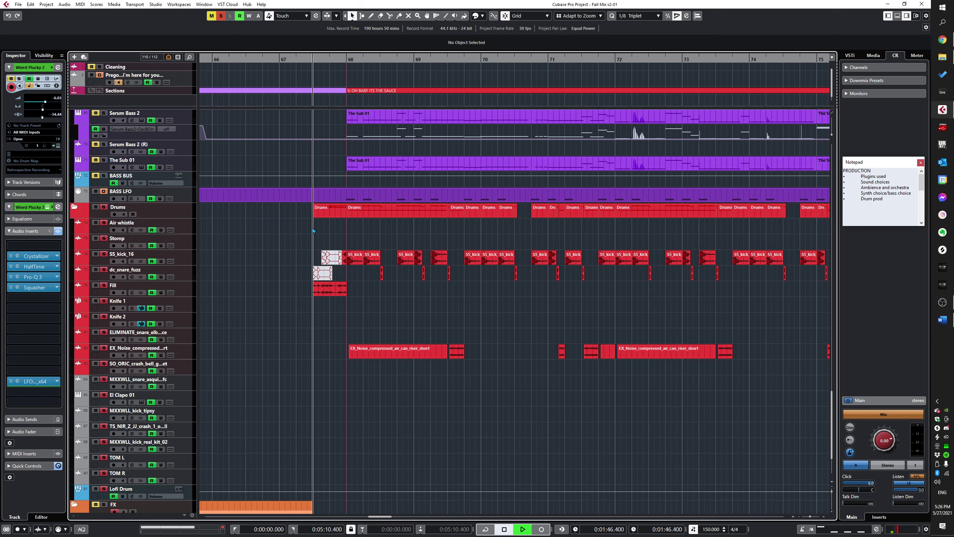
pyautogui.press('space')
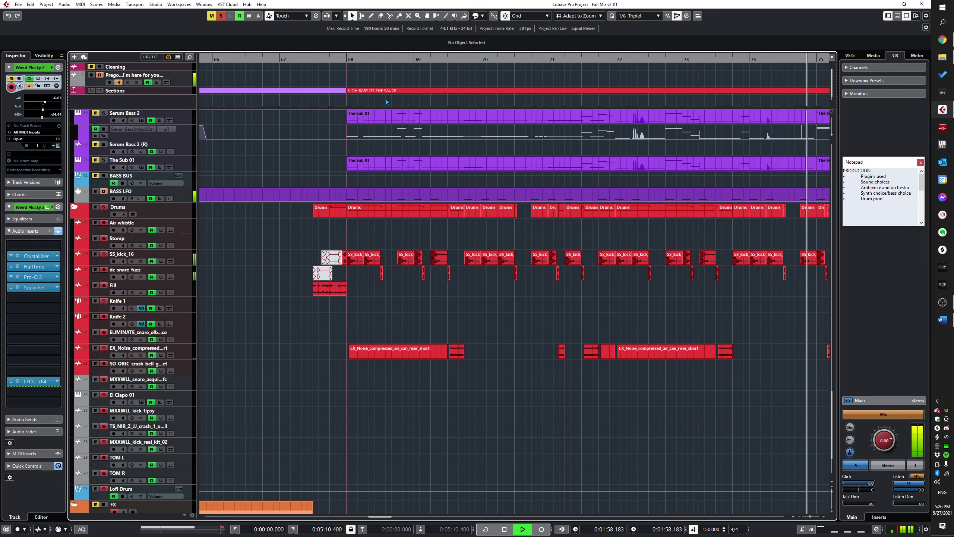
pyautogui.scroll(3, 373, 198)
pyautogui.scroll(-3, 467, 336)
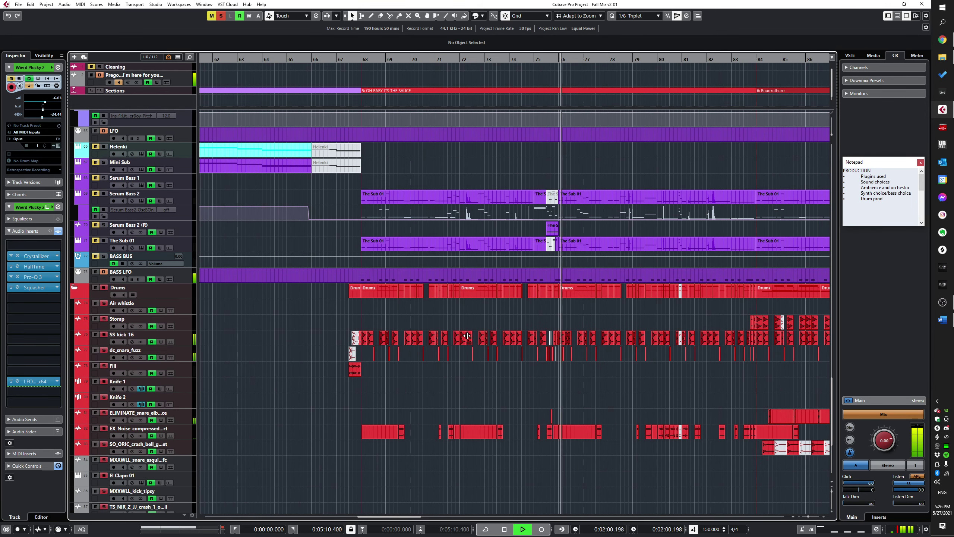
pyautogui.press('space')
# Step: Add BASS BUS to the soloed drums and play both from the first The Sub 01 clip
pyautogui.scroll(2, 424, 289)
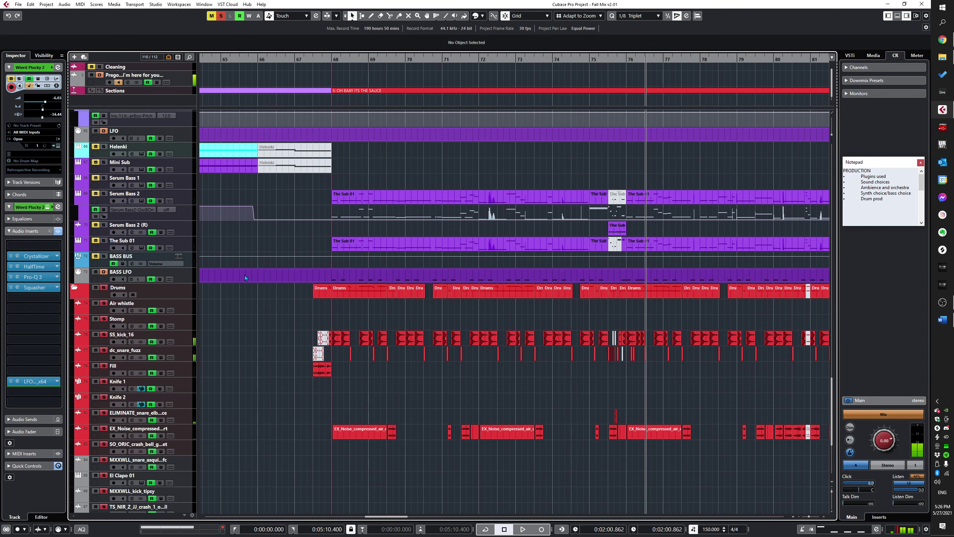
pyautogui.click(96, 256)
pyautogui.click(345, 247)
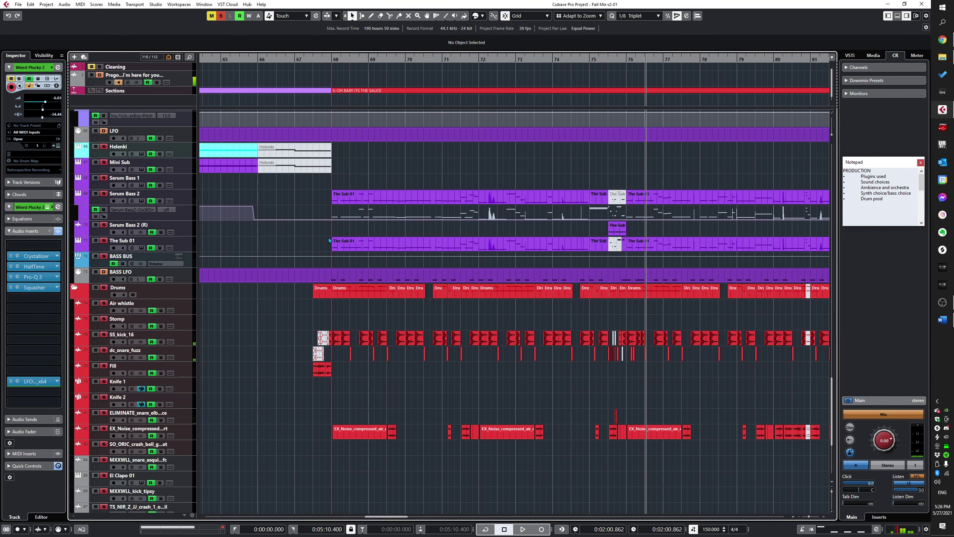
pyautogui.press('space')
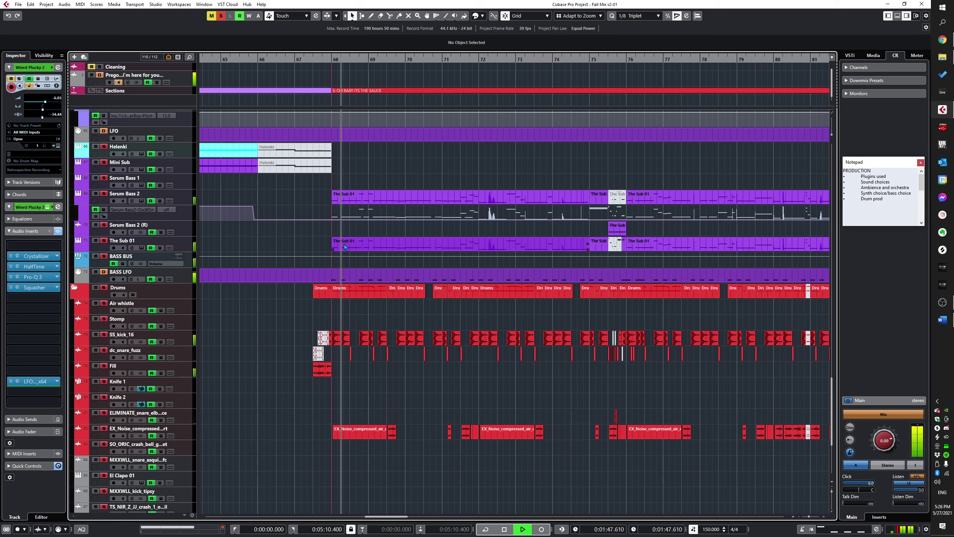
# Step: Examine the synth, bass and drum tracks during soloed playback through the OH BABY ITS THE SAUCE section, and stop playback
pyautogui.scroll(5, 347, 249)
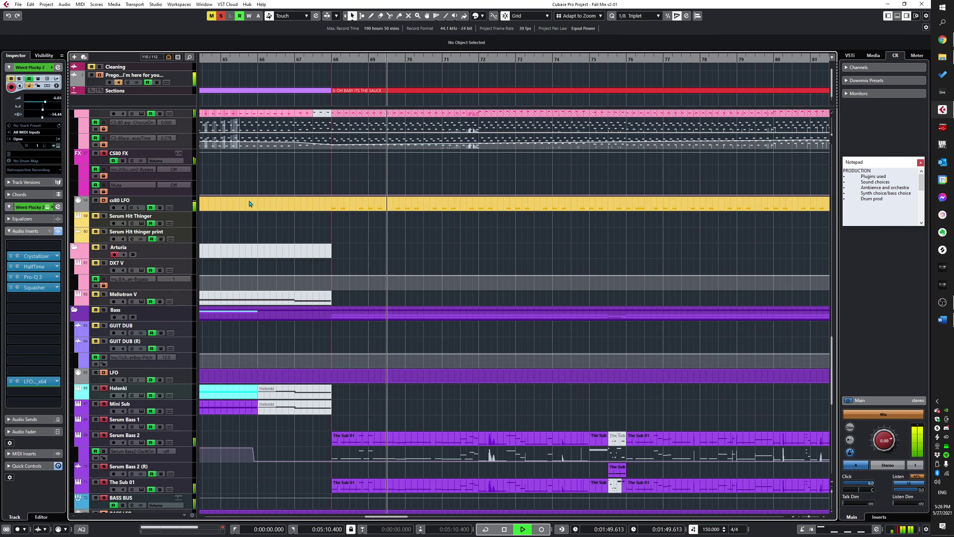
pyautogui.scroll(4, 338, 246)
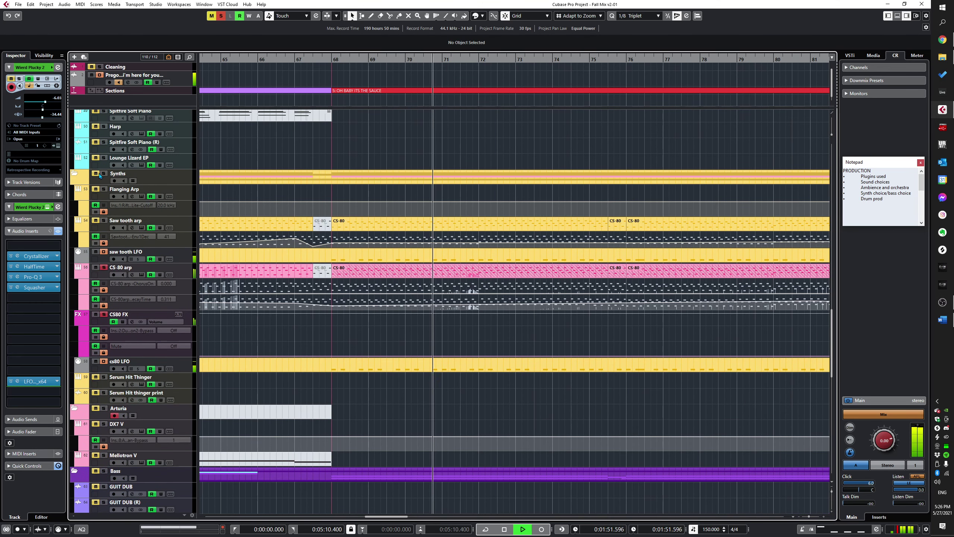
pyautogui.scroll(-8, 336, 309)
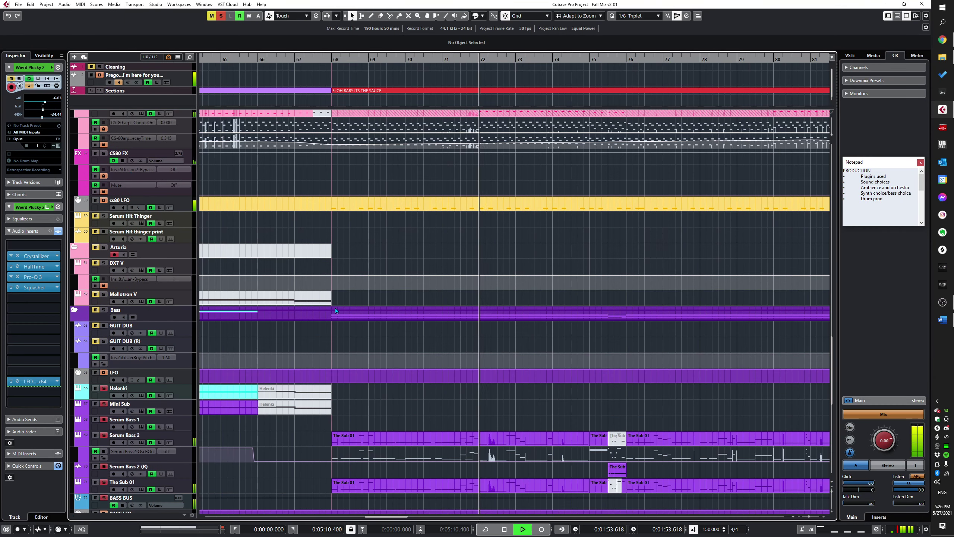
pyautogui.scroll(-2, 427, 276)
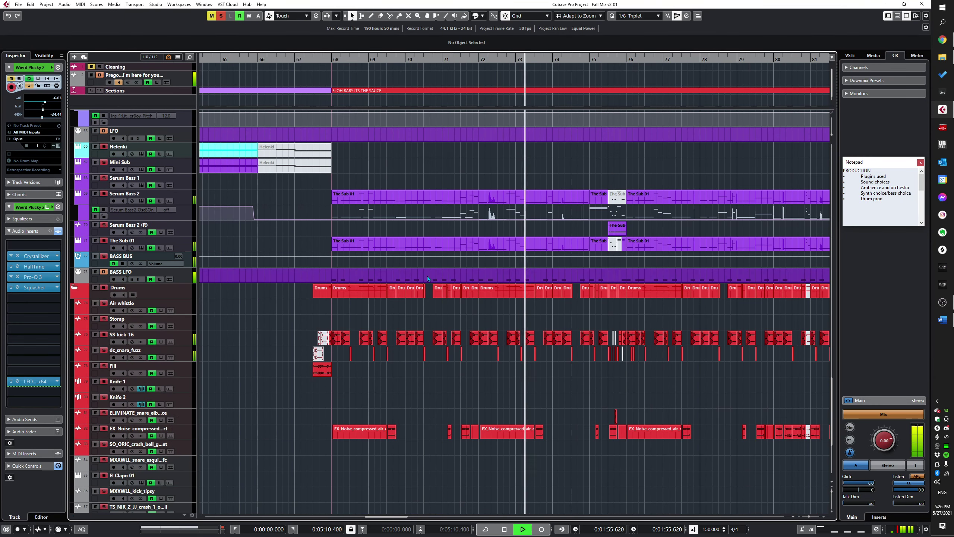
pyautogui.scroll(8, 428, 276)
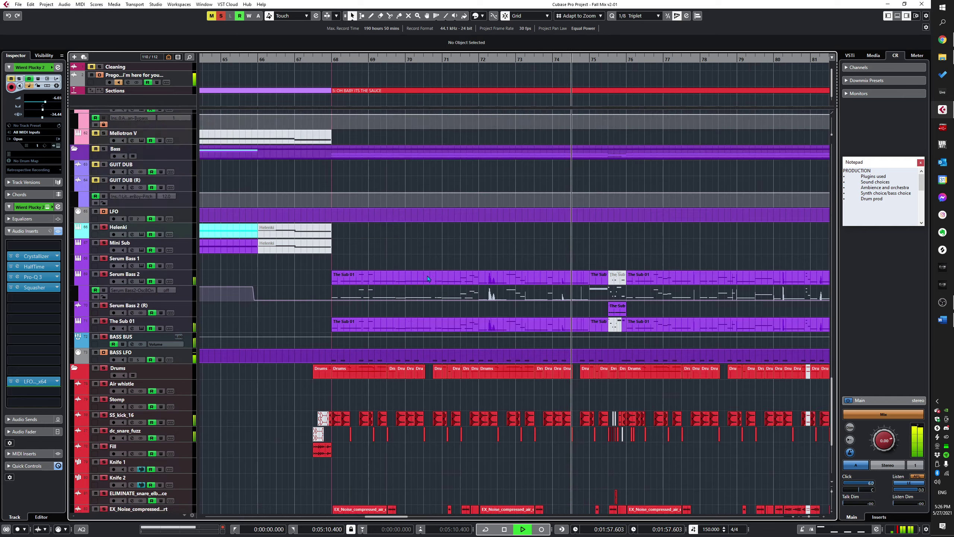
pyautogui.scroll(-2, 372, 307)
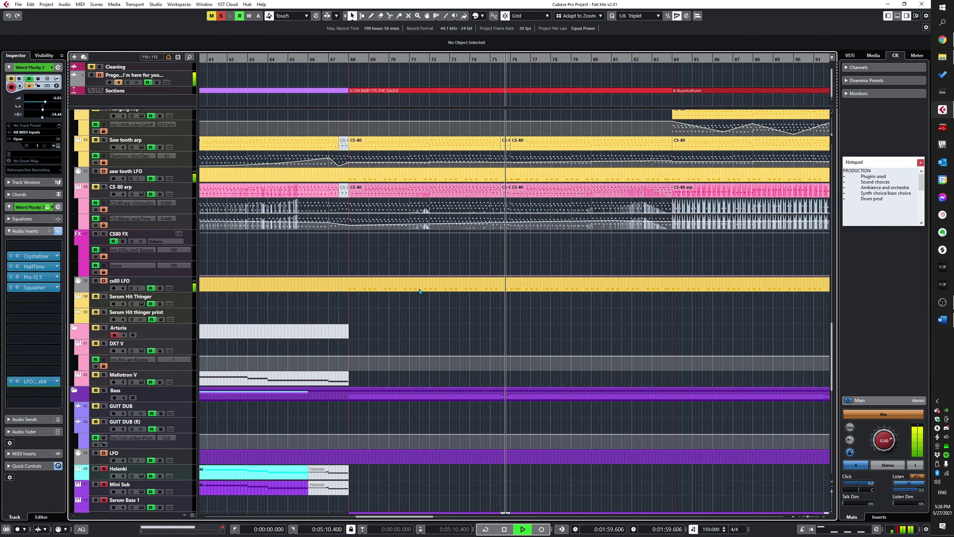
pyautogui.scroll(-6, 423, 278)
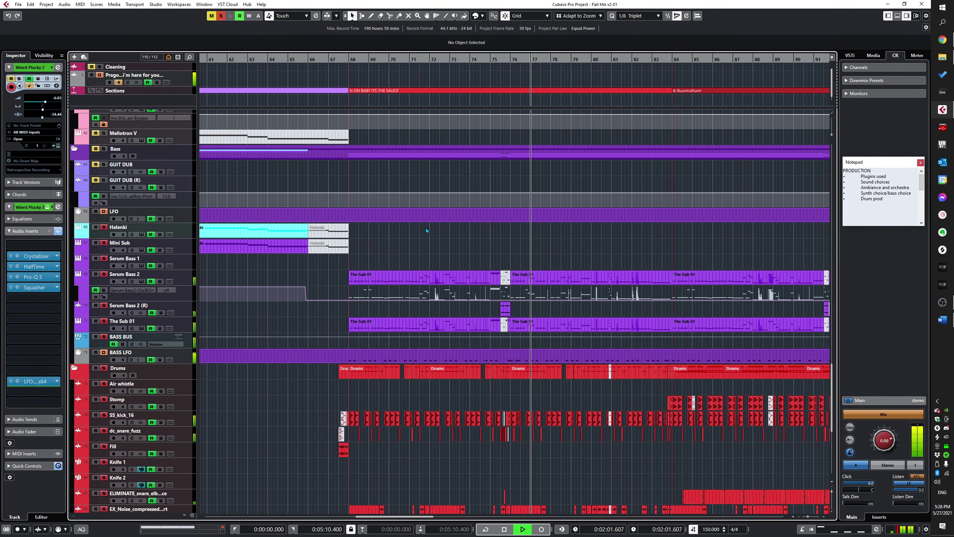
pyautogui.scroll(-2, 351, 291)
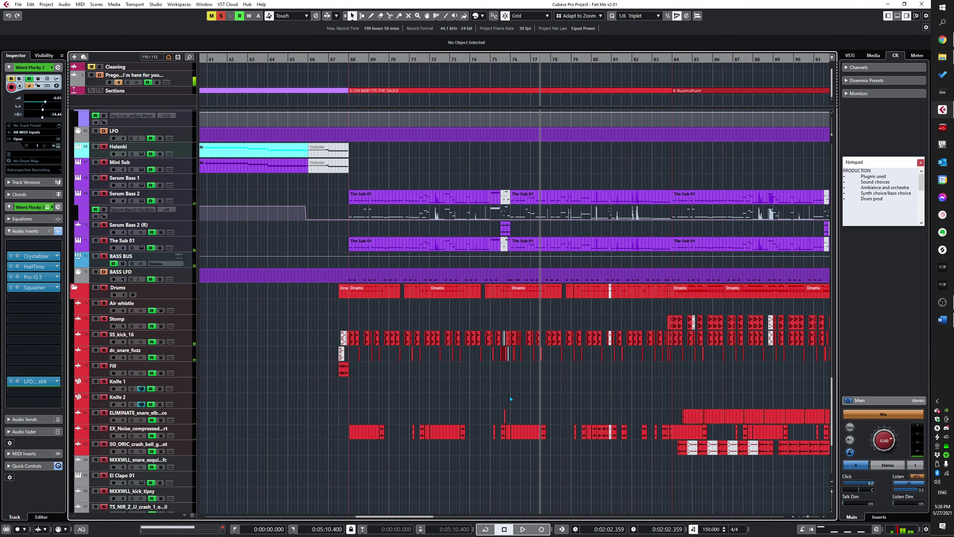
pyautogui.scroll(-2, 576, 388)
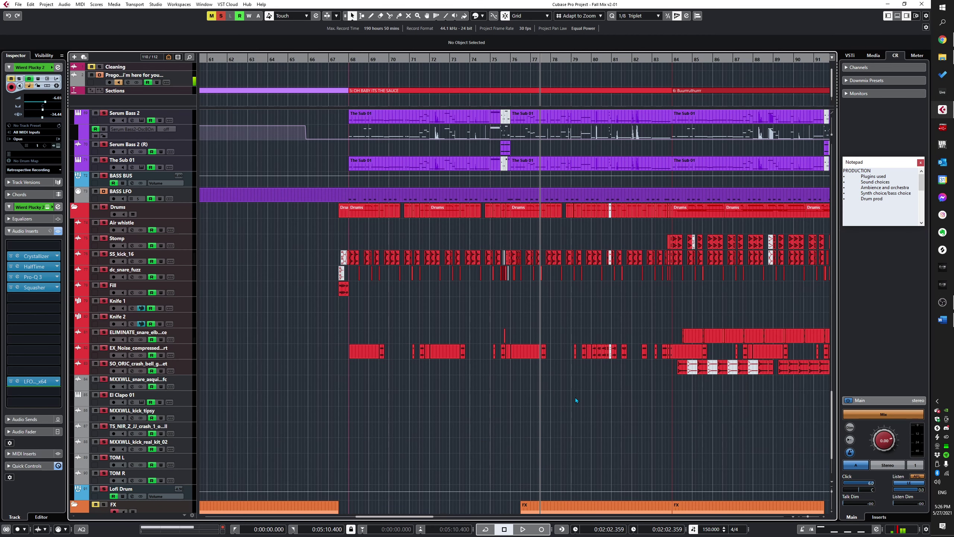
pyautogui.scroll(6, 587, 384)
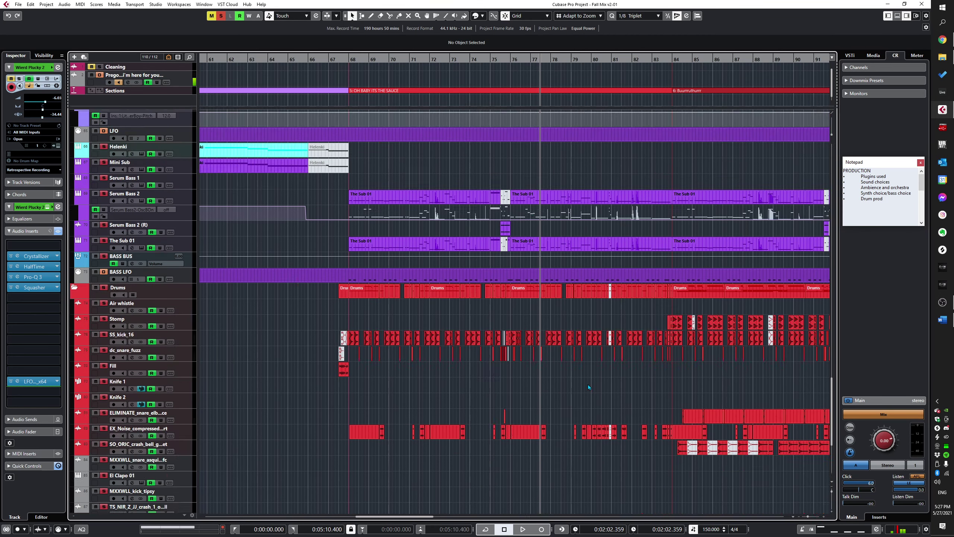
pyautogui.scroll(-4, 521, 339)
pyautogui.scroll(2, 485, 314)
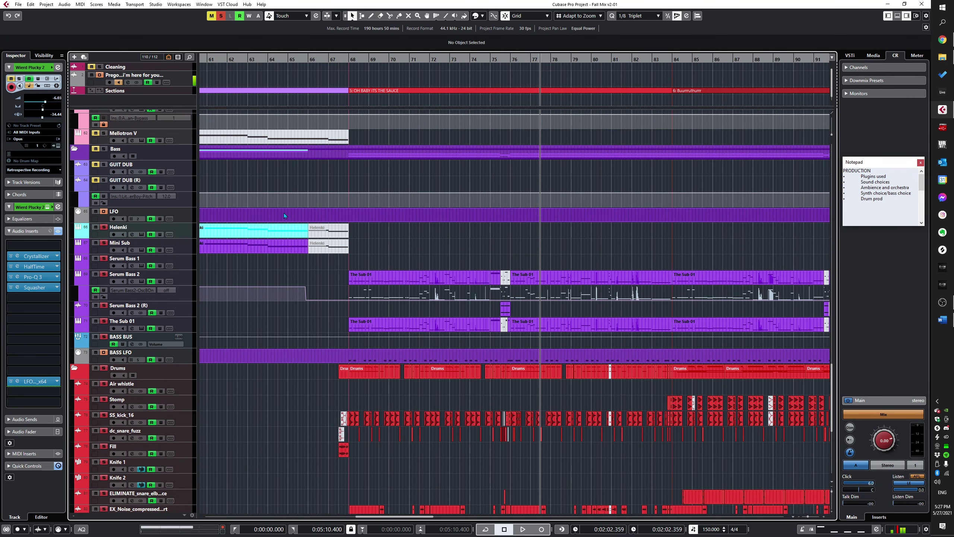
# Step: Examine the clips on the synth, bass and drum tracks around the OH BABY ITS THE SAUCE section
pyautogui.scroll(8, 229, 230)
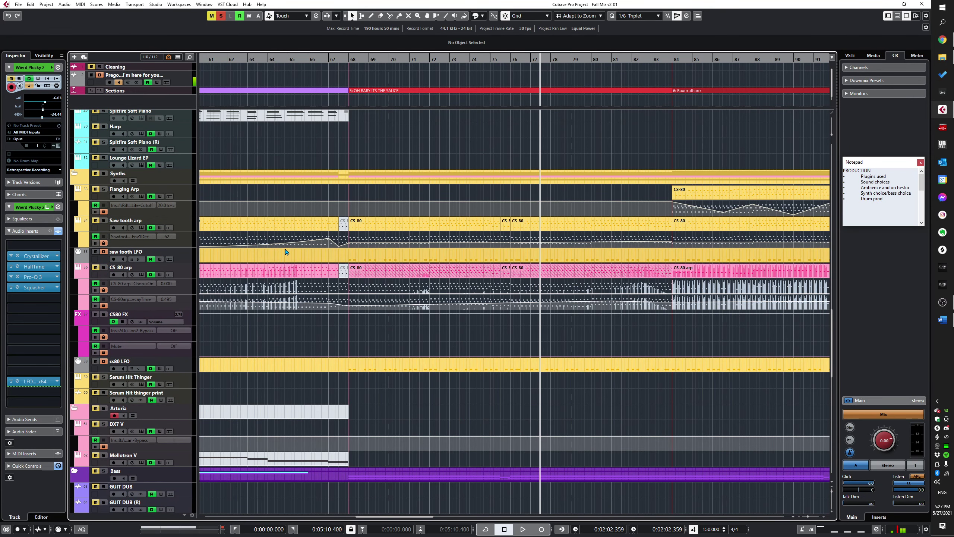
pyautogui.scroll(-4, 328, 212)
pyautogui.scroll(-3, 379, 200)
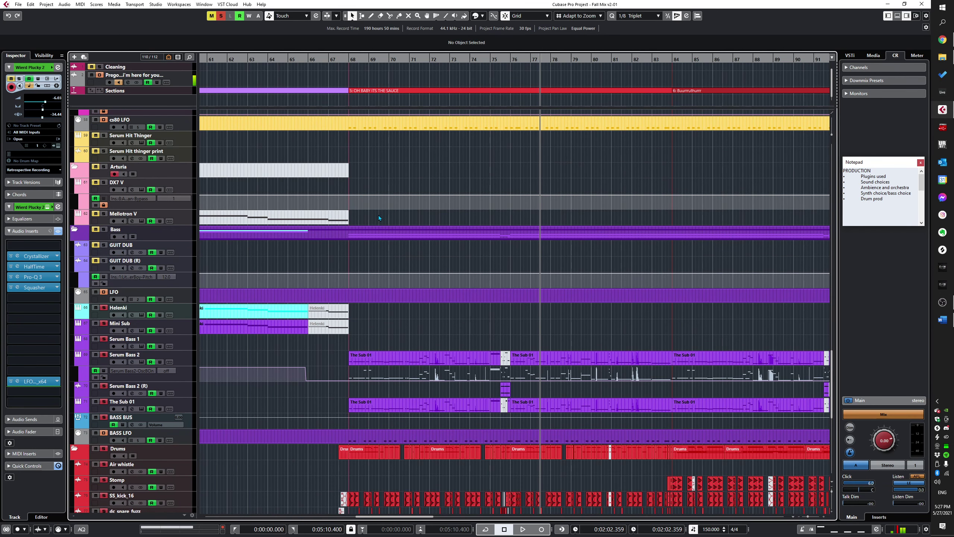
pyautogui.scroll(3, 379, 218)
pyautogui.scroll(-6, 373, 217)
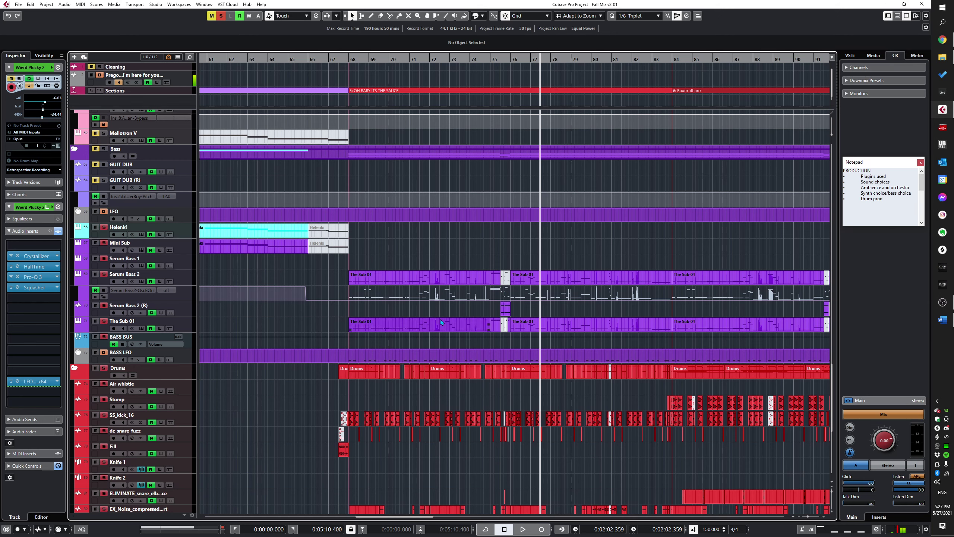
pyautogui.scroll(-4, 446, 316)
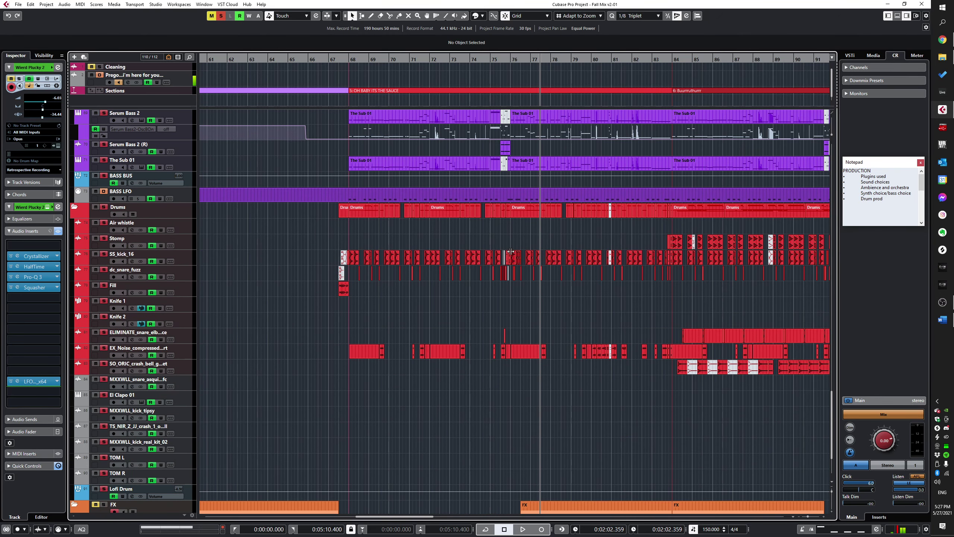
pyautogui.scroll(2, 450, 279)
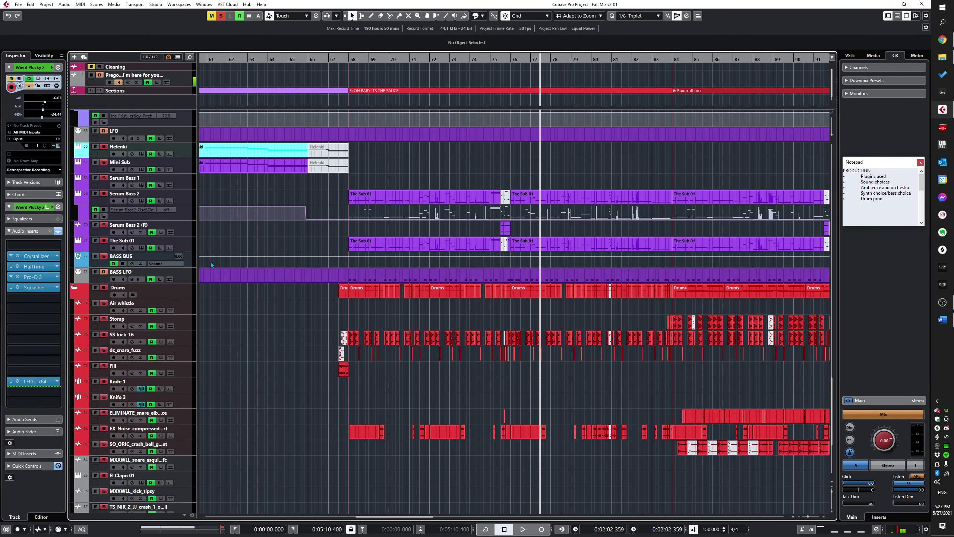
# Step: Solo The Sub 01 within the BASS BUS and play it from just before the OH BABY ITS THE SAUCE section
pyautogui.click(189, 262)
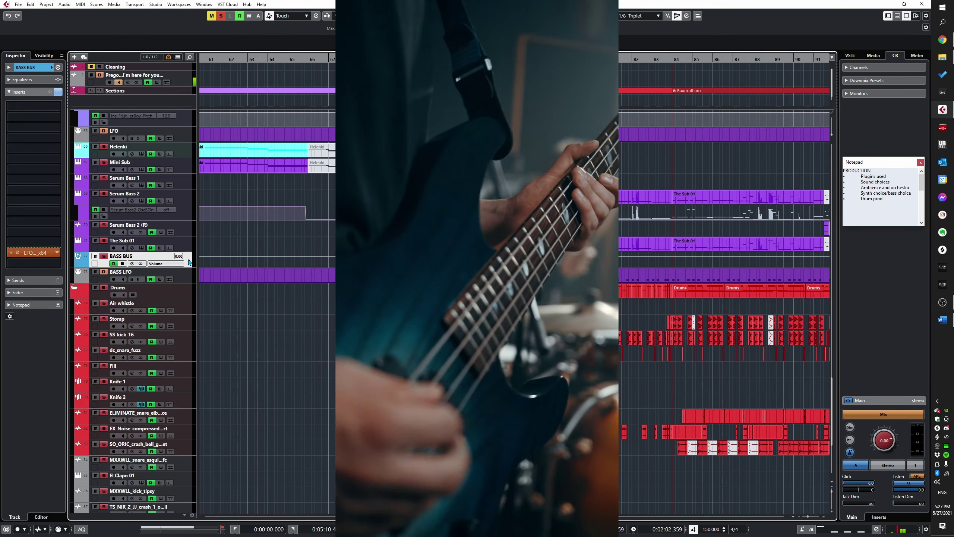
pyautogui.press('Up')
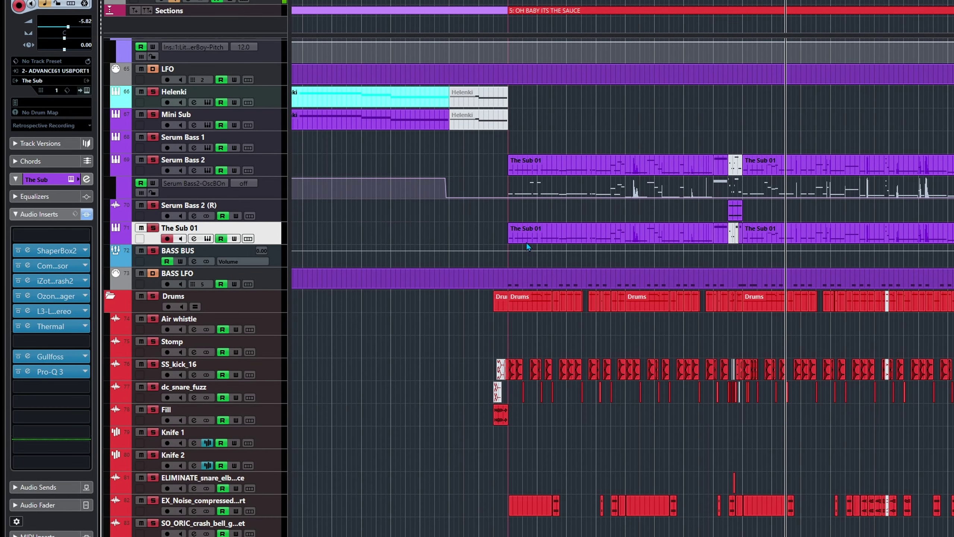
pyautogui.click(493, 249)
pyautogui.click(153, 229)
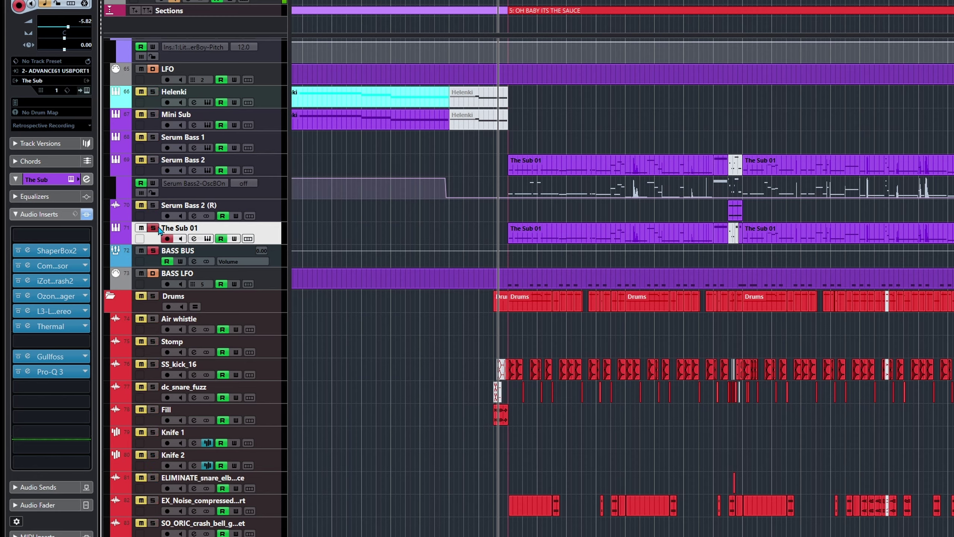
pyautogui.click(568, 236)
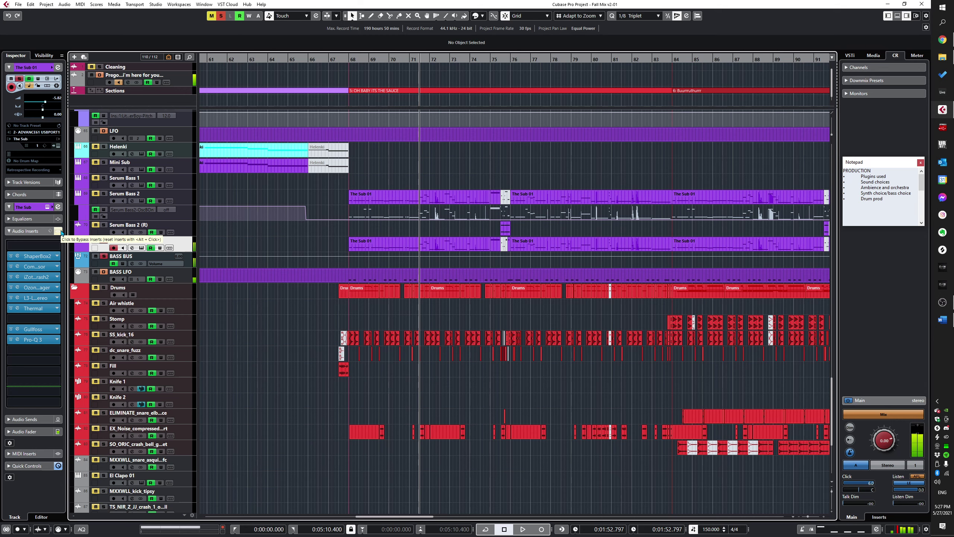
# Step: Bypass all audio inserts on The Sub 01 and replay the dry bass sound
pyautogui.click(58, 231)
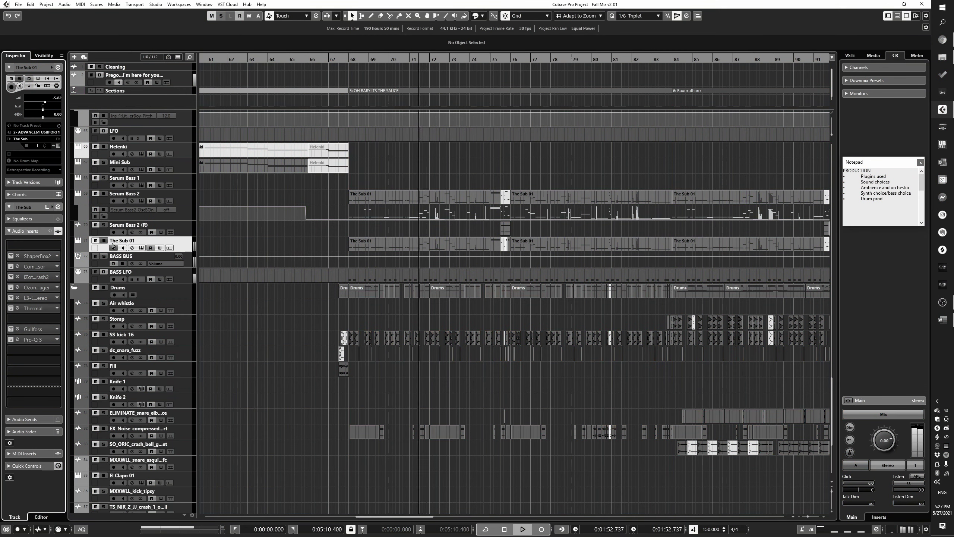
pyautogui.press('space')
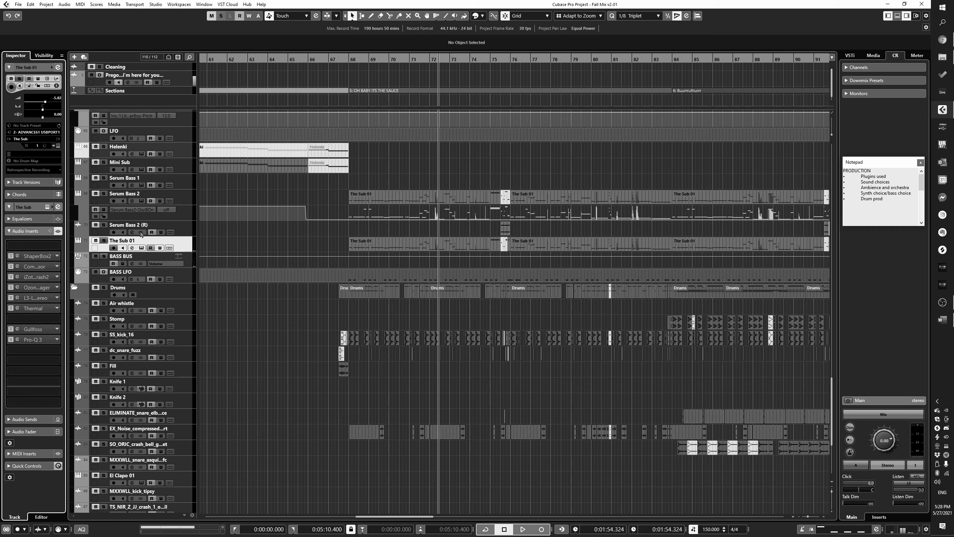
pyautogui.press('KP_0')
pyautogui.press('space')
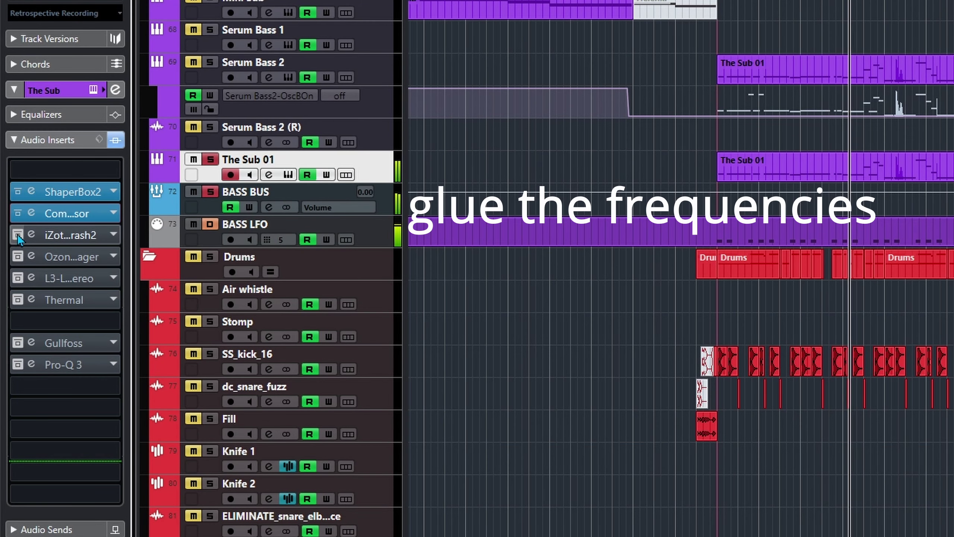
# Step: During playback, re-enable The Sub 01's Trash2, Ozone Imager, L3, Thermal, Gullfoss and Pro-Q 3 inserts one by one, close Pro-Q 3 and stop
pyautogui.click(17, 235)
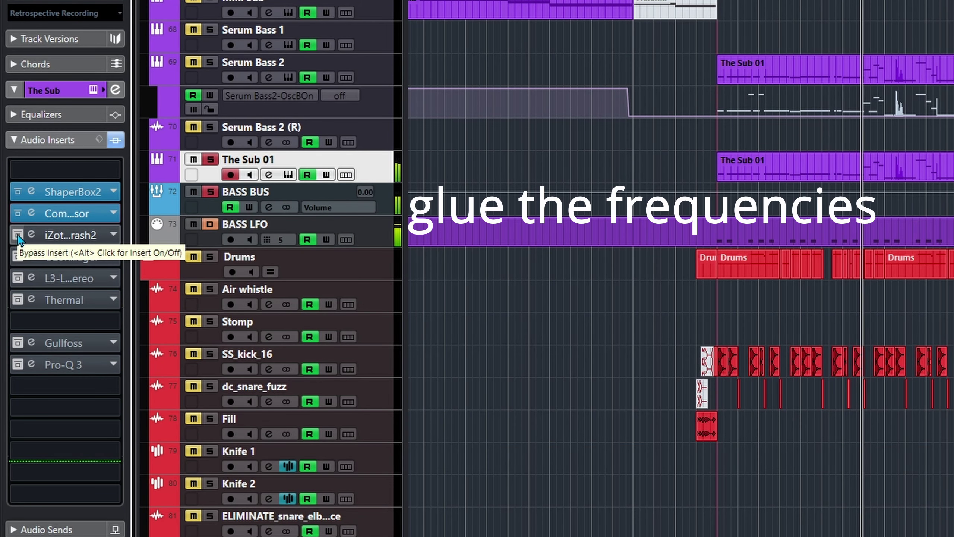
pyautogui.click(16, 258)
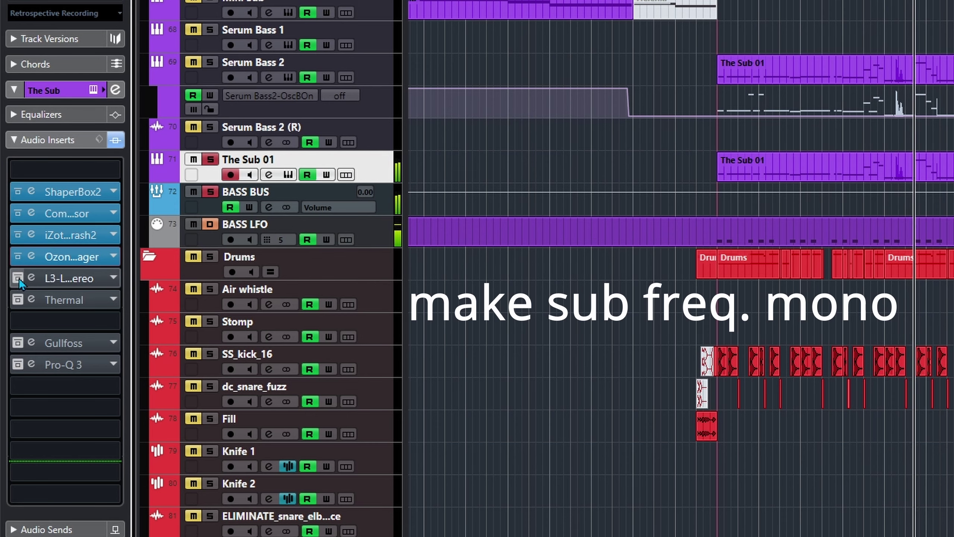
pyautogui.click(17, 277)
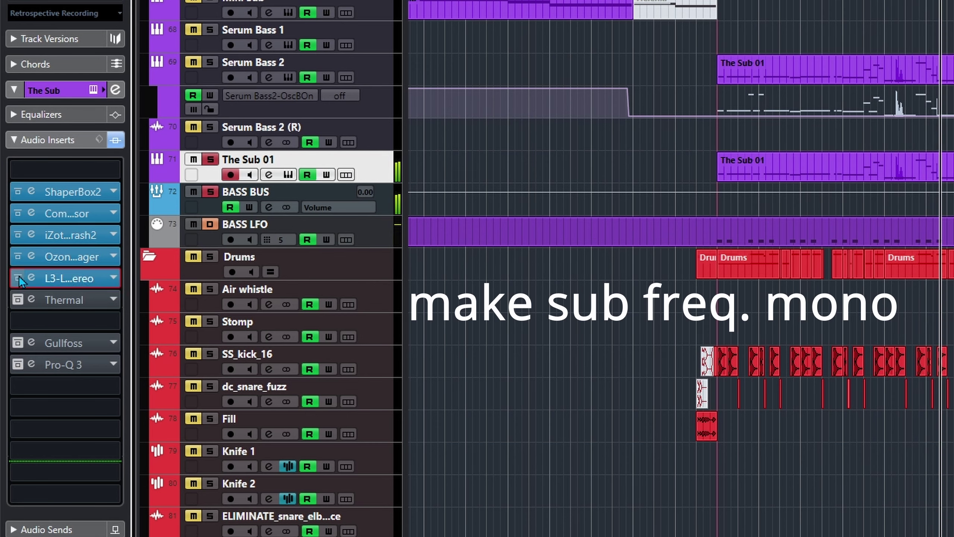
pyautogui.click(22, 298)
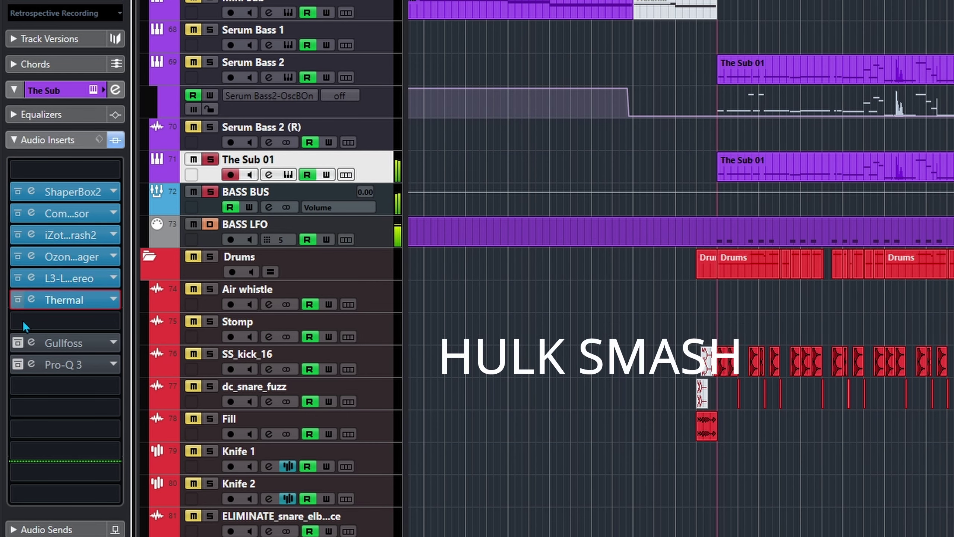
pyautogui.click(16, 345)
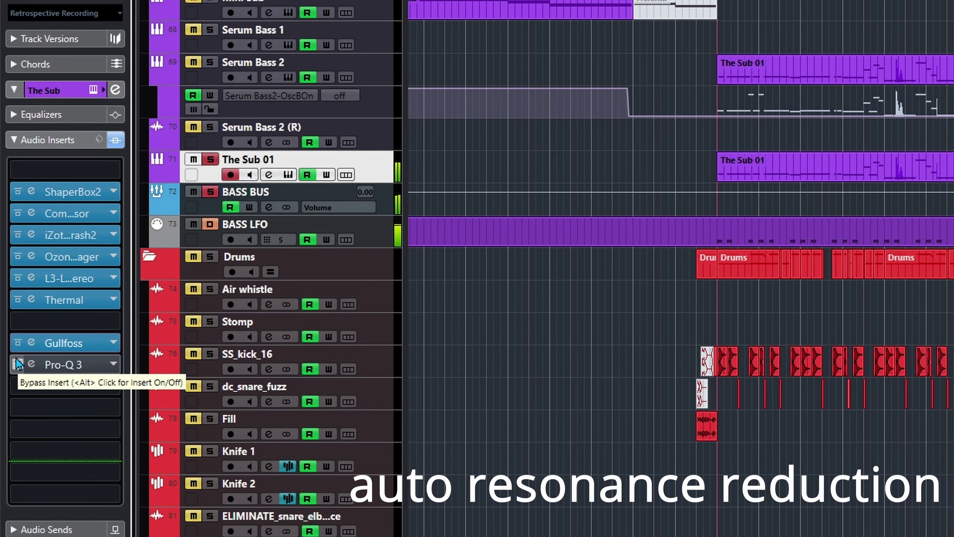
pyautogui.click(17, 363)
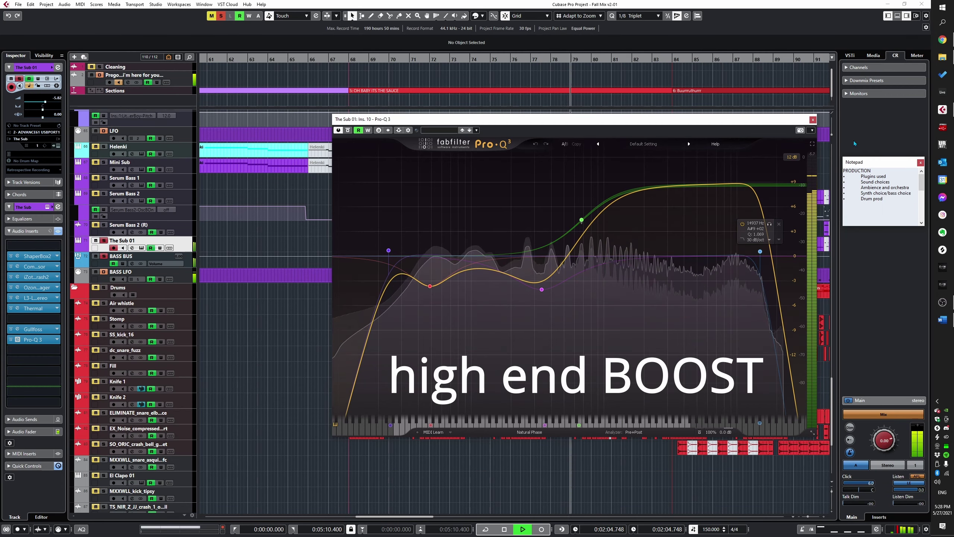
pyautogui.click(813, 120)
pyautogui.press('space')
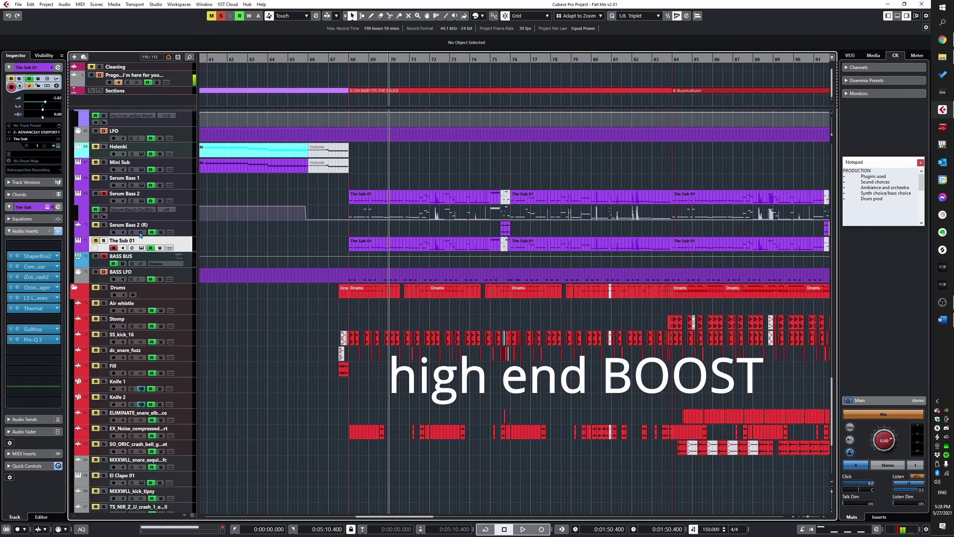
# Step: Solo Serum Bass 2 together with The Sub 01, play both basses from bar 70, and stop playback
pyautogui.click(105, 204)
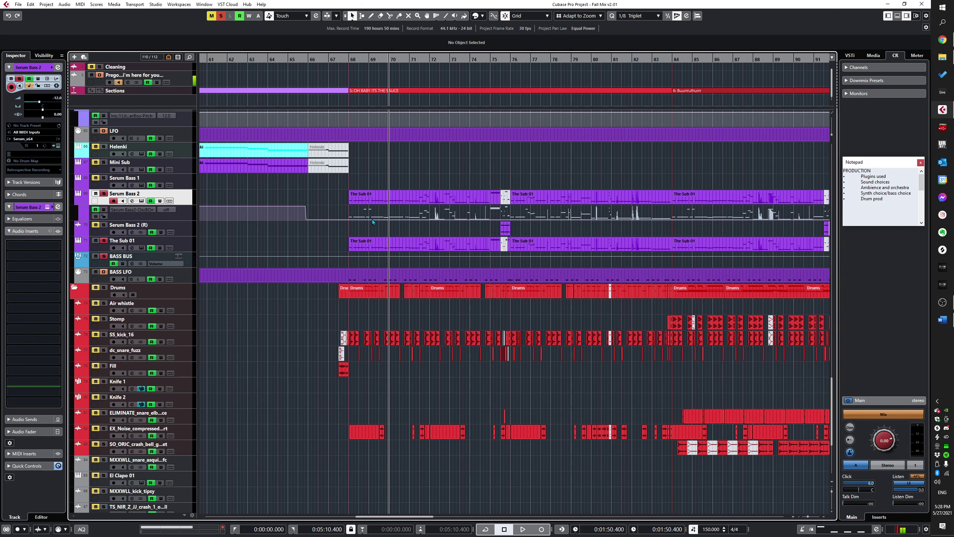
pyautogui.press('space')
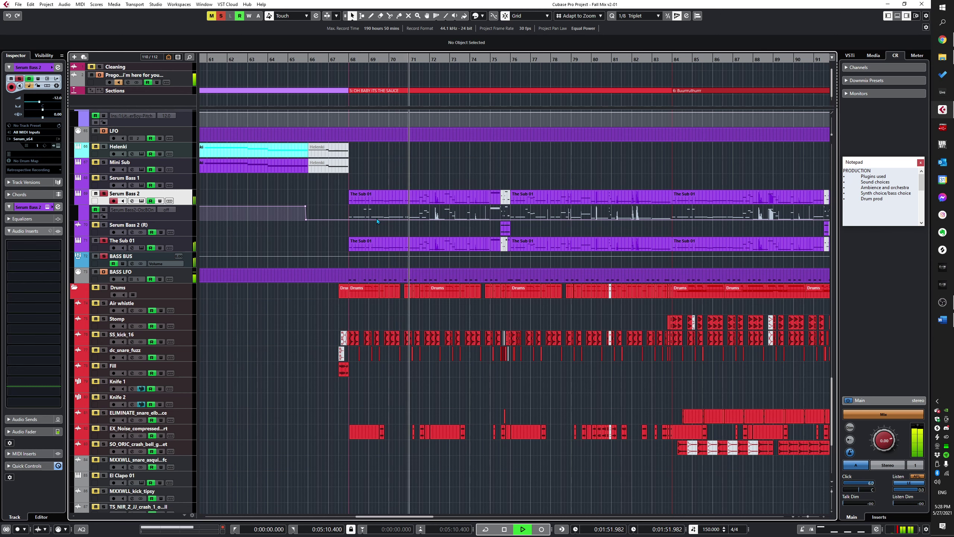
pyautogui.press('space')
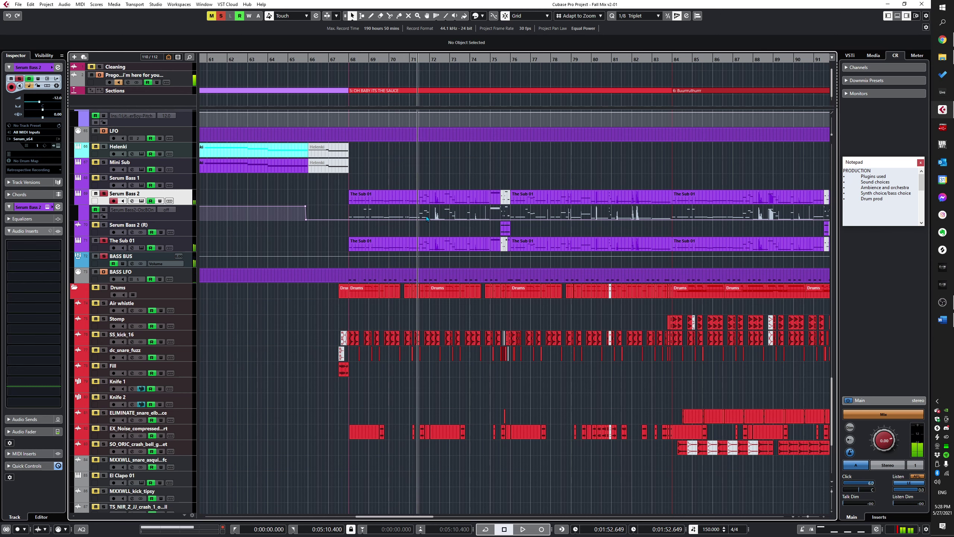
# Step: Compare The Sub 01 and Serum Bass 2 tracks, solo only Serum Bass 2, play it from bar 70, and stop playback
pyautogui.click(184, 244)
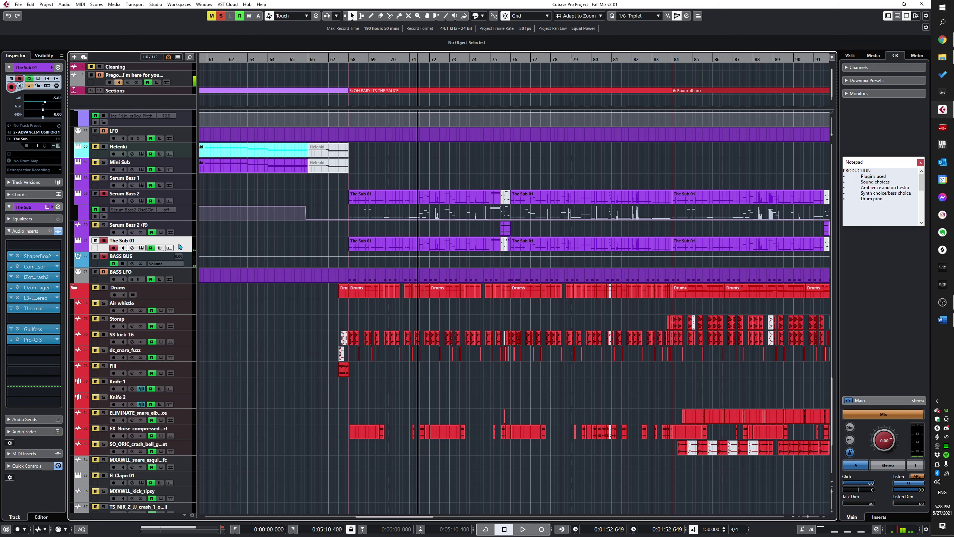
pyautogui.click(185, 194)
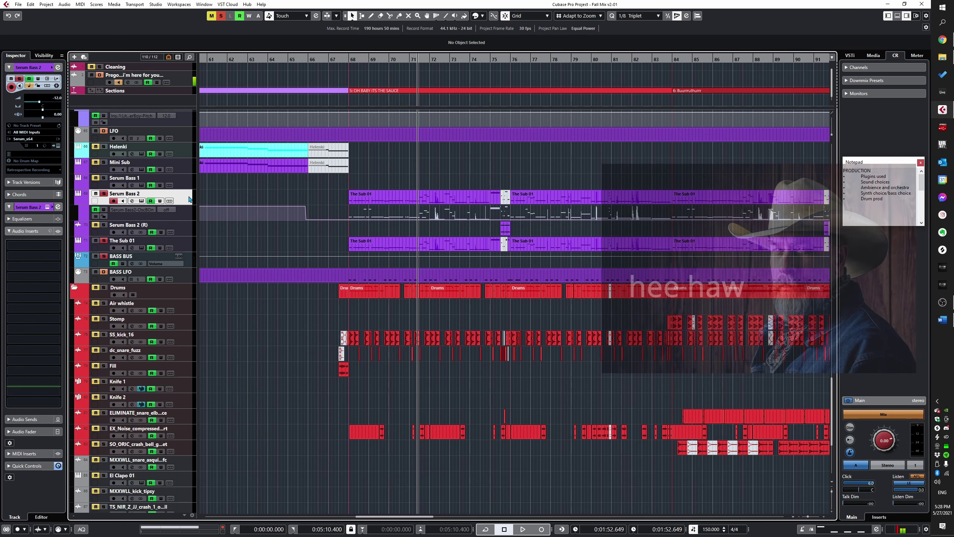
pyautogui.click(103, 193)
pyautogui.keyDown('ctrl'); pyautogui.click(104, 193); pyautogui.keyUp('ctrl')
pyautogui.press('KP_Subtract')
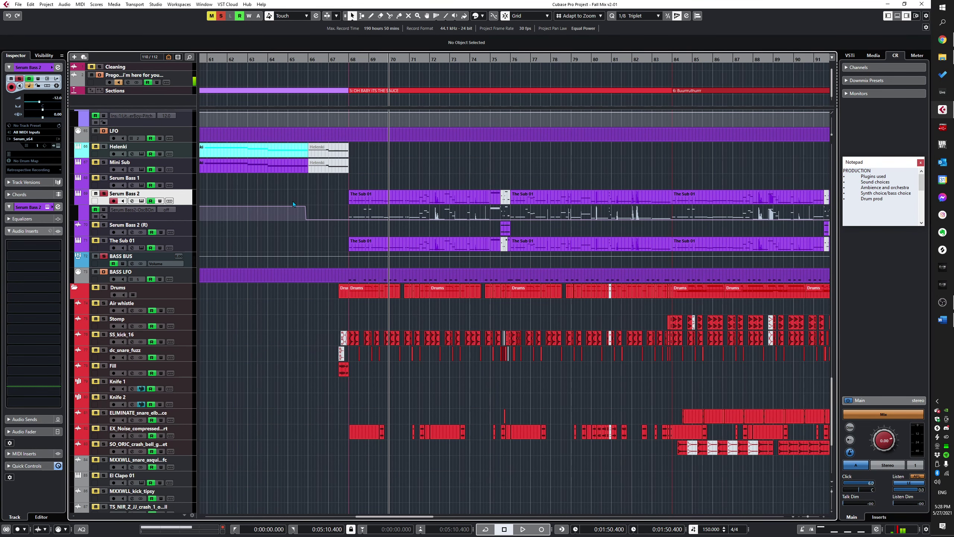
pyautogui.press('space')
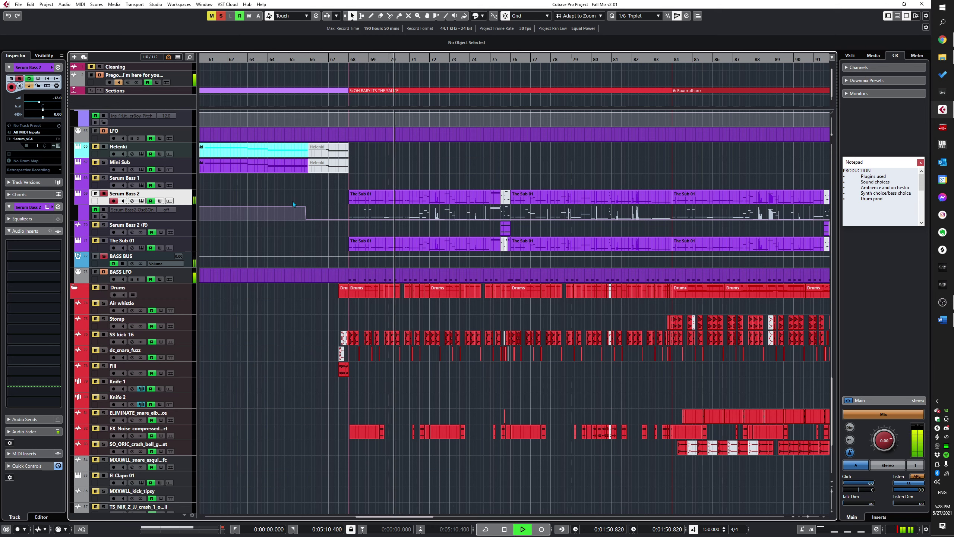
pyautogui.press('space')
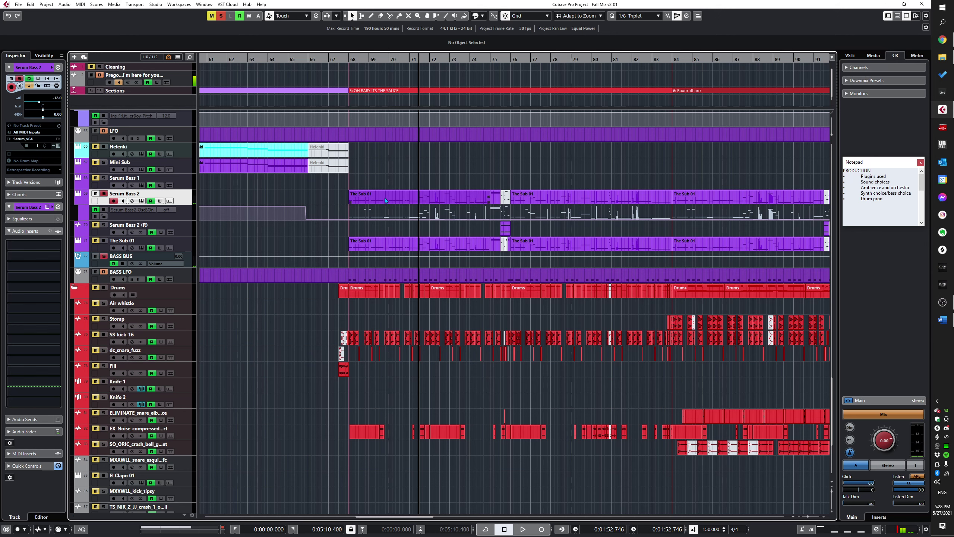
# Step: Add The Sub 01 back to the solo and play it layered with Serum Bass 2, stopping after a few bars
pyautogui.click(104, 240)
pyautogui.press('space')
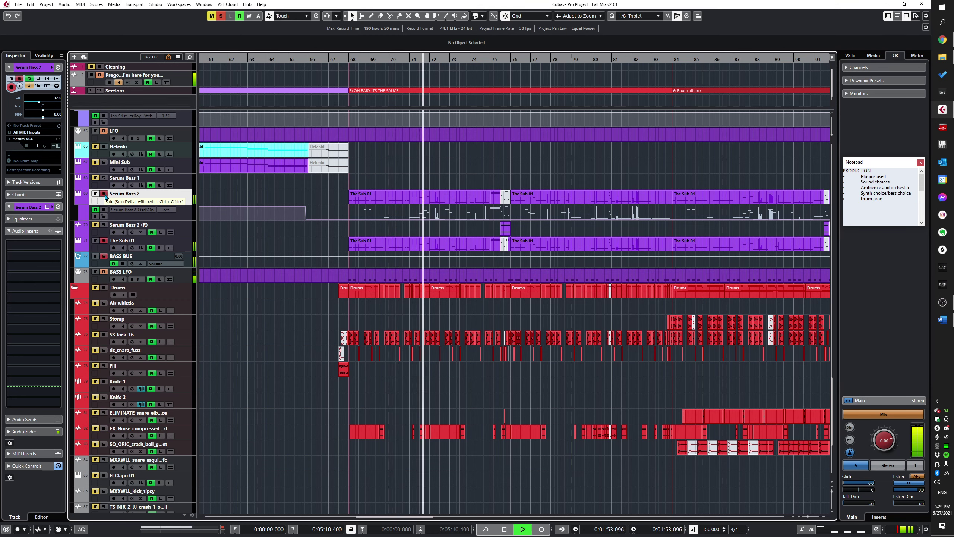
pyautogui.press('space')
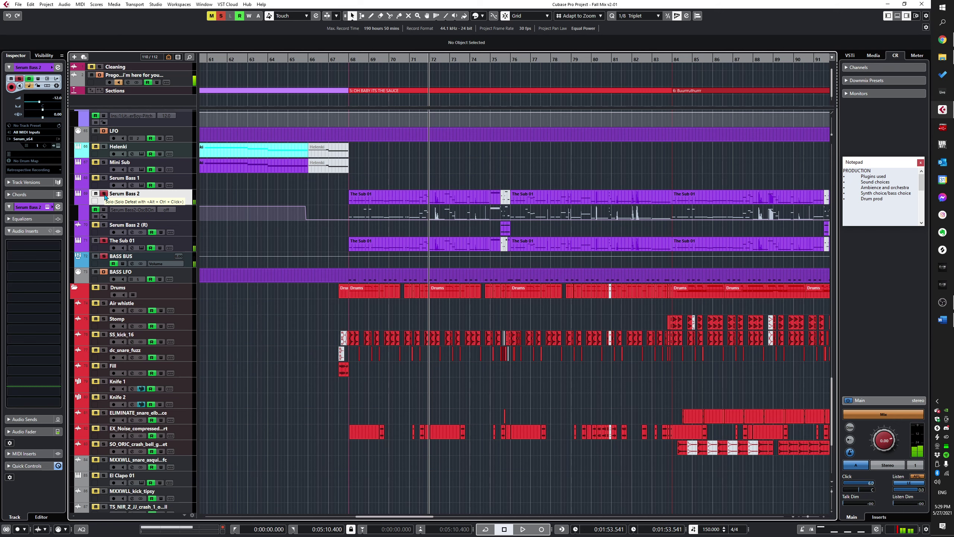
# Step: Replay from bar 70 with Serum Bass 2 unsoloed, switch its solo on and off during playback for comparison, and stop
pyautogui.press('KP_0')
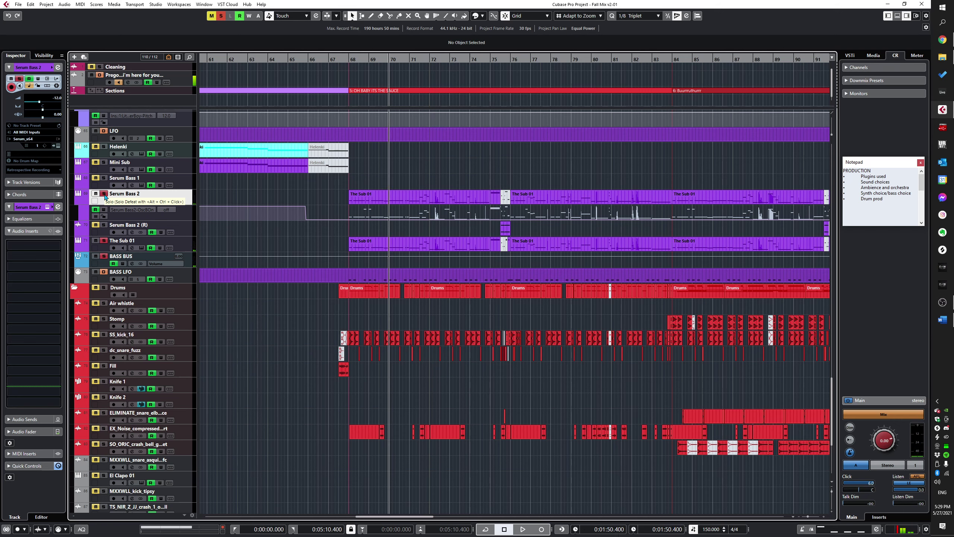
pyautogui.click(105, 194)
pyautogui.press('space')
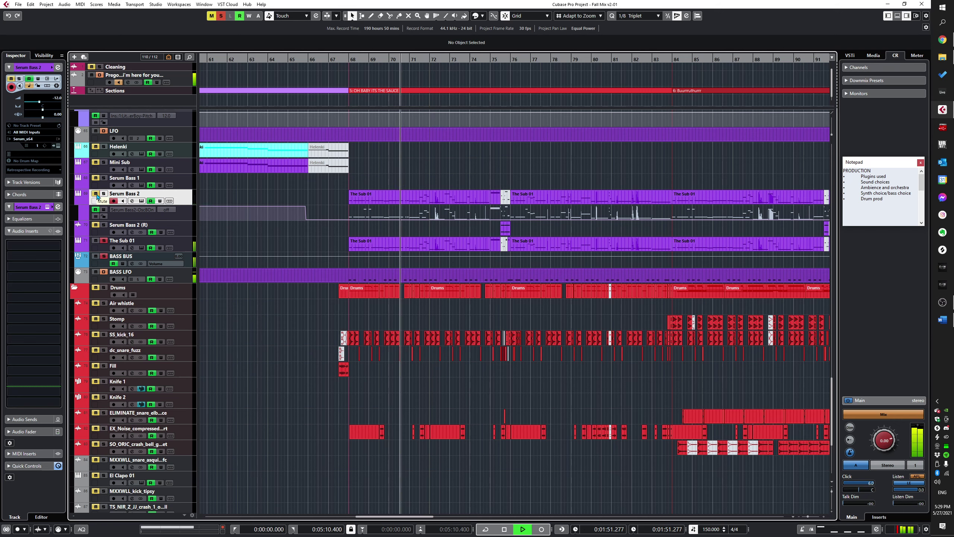
pyautogui.press('s')
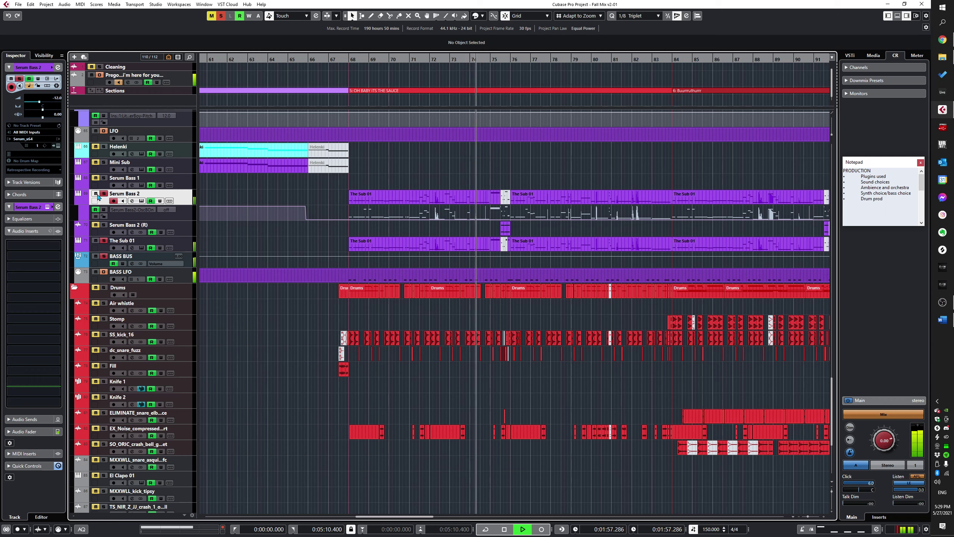
pyautogui.click(104, 194)
pyautogui.press('space')
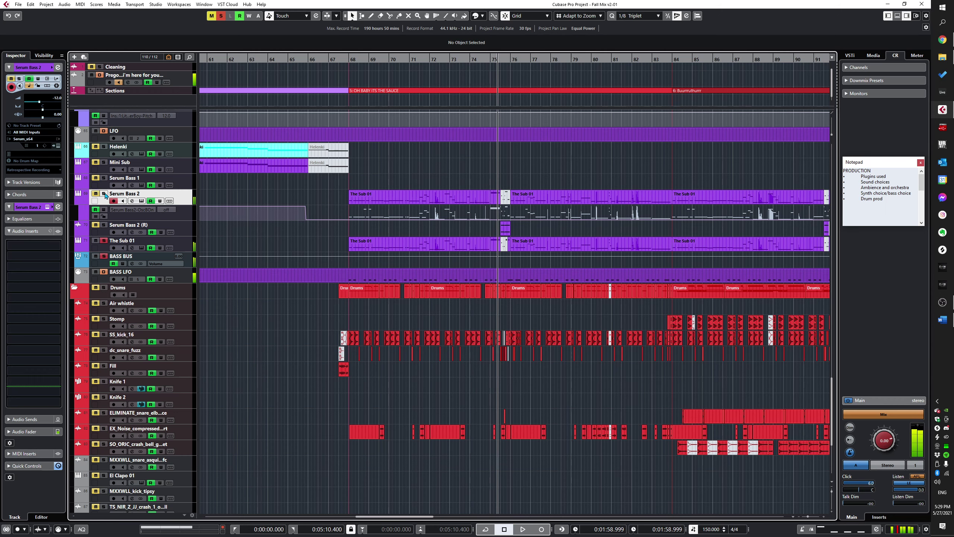
# Step: Clear the track solos and view the bass and drum clips across the whole arrangement
pyautogui.scroll(-3, 580, 302)
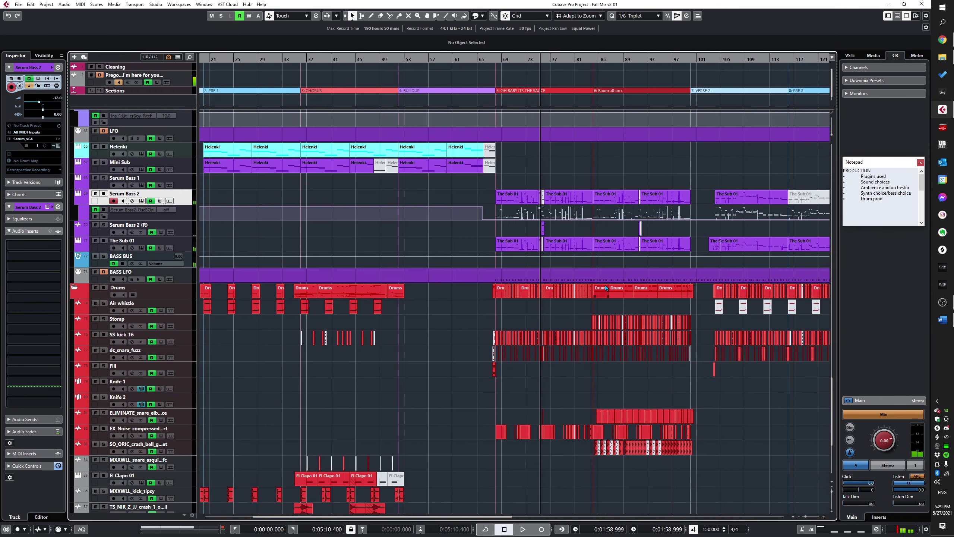
pyautogui.hscroll(2, 550, 295)
pyautogui.hscroll(-1, 494, 284)
pyautogui.scroll(-2, 485, 267)
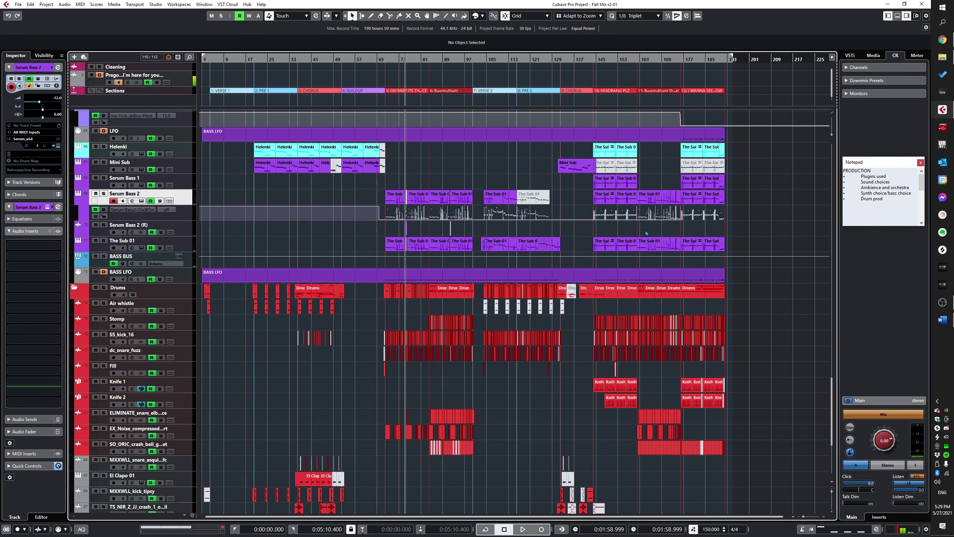
# Step: Select the EX_Noise_compressed drum track and play the mix from about bar 75, toggling that track's mute
pyautogui.scroll(-3, 526, 327)
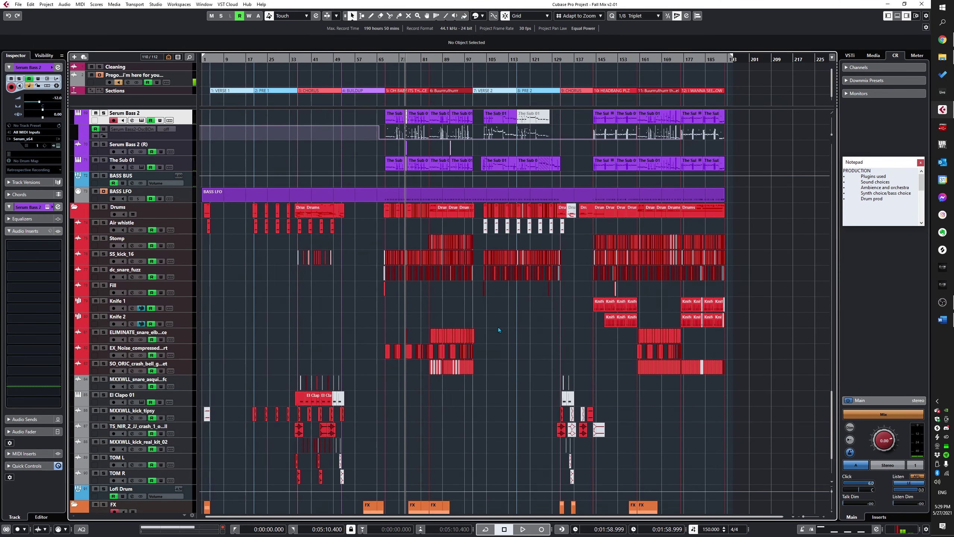
pyautogui.scroll(4, 410, 324)
pyautogui.click(389, 311)
pyautogui.scroll(-3, 379, 310)
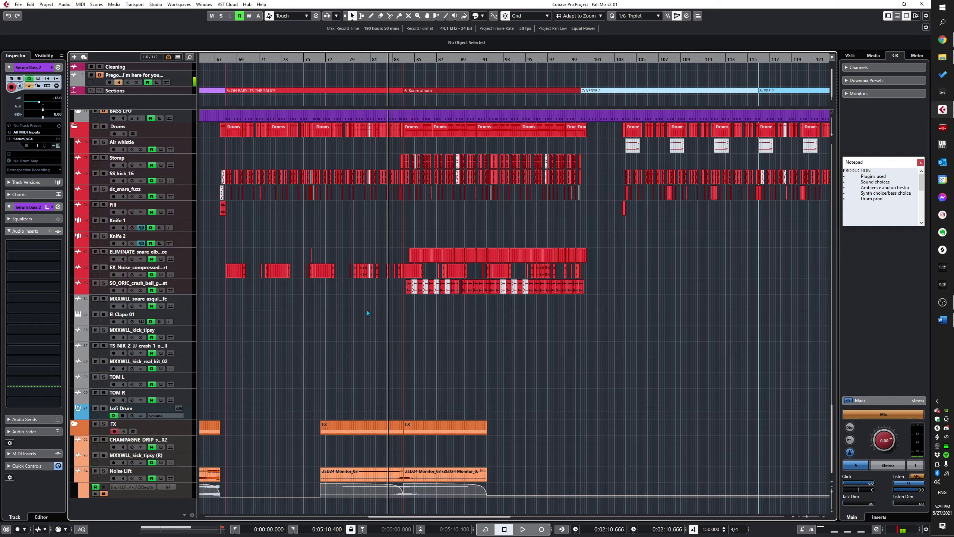
pyautogui.scroll(2, 366, 312)
pyautogui.scroll(-1, 370, 288)
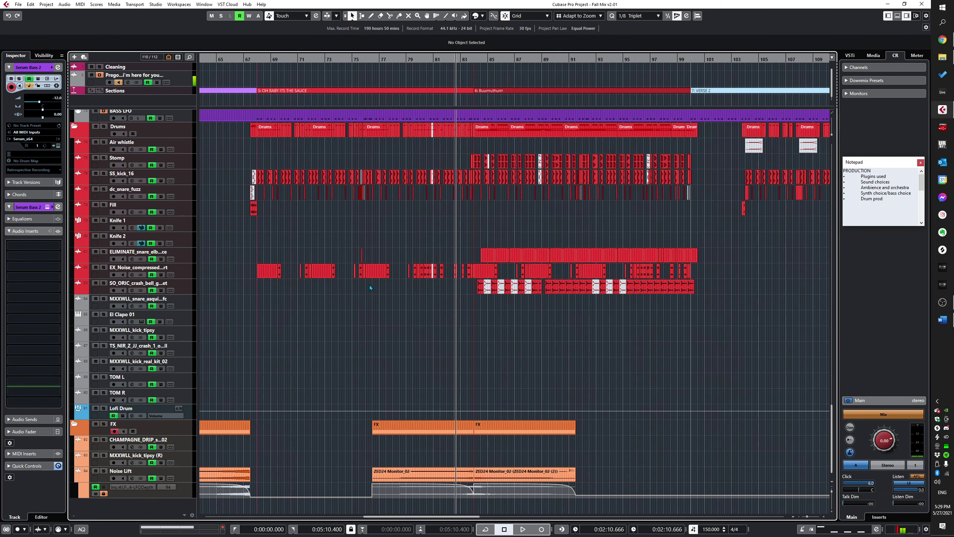
pyautogui.click(188, 275)
pyautogui.scroll(3, 355, 293)
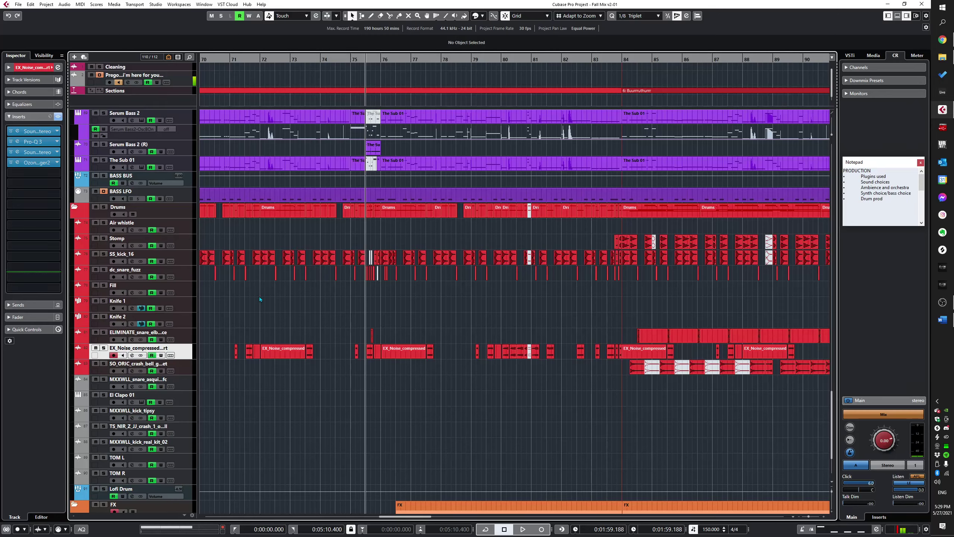
pyautogui.press('space')
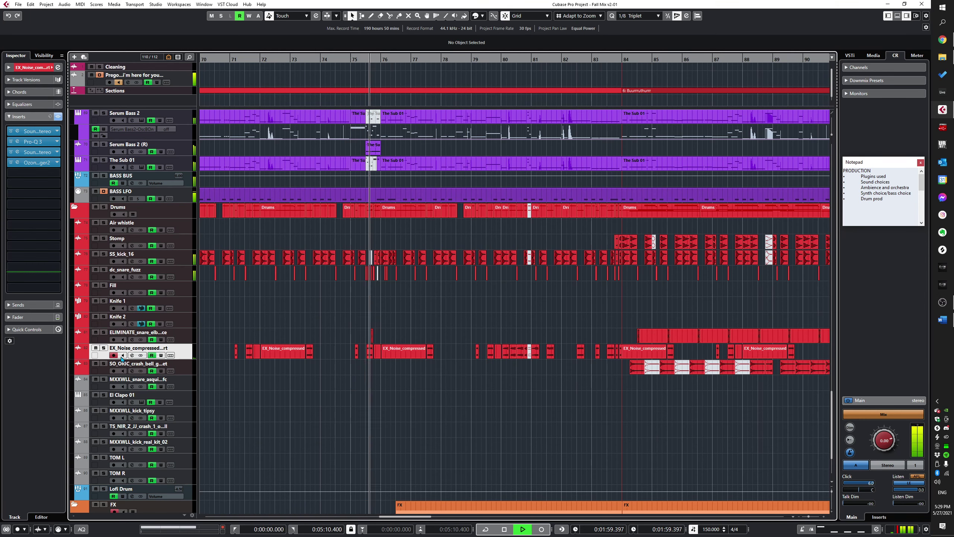
pyautogui.click(95, 348)
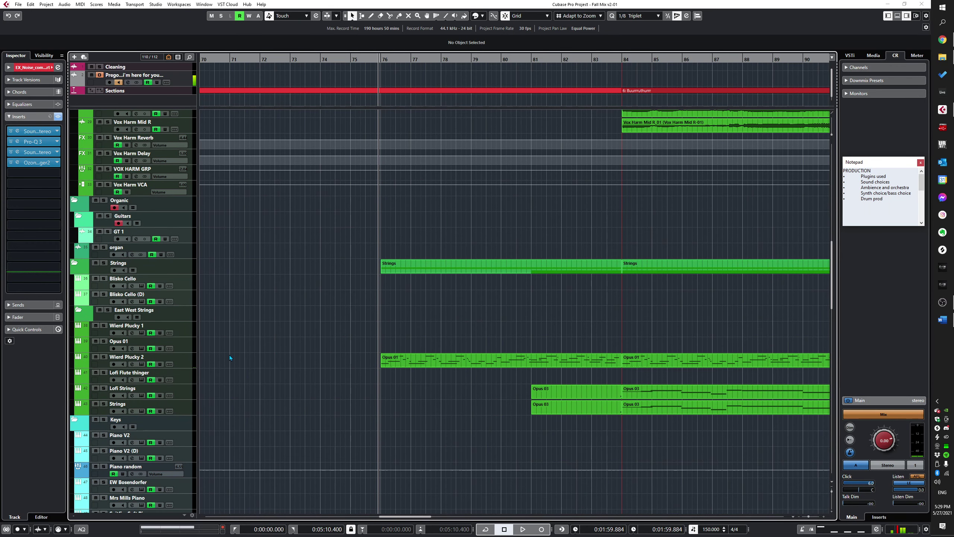
# Step: Play the mix from about bar 84 while viewing the strings, backing vocals, harmonies and synth tracks, stopping near bar 88
pyautogui.scroll(-3, 421, 391)
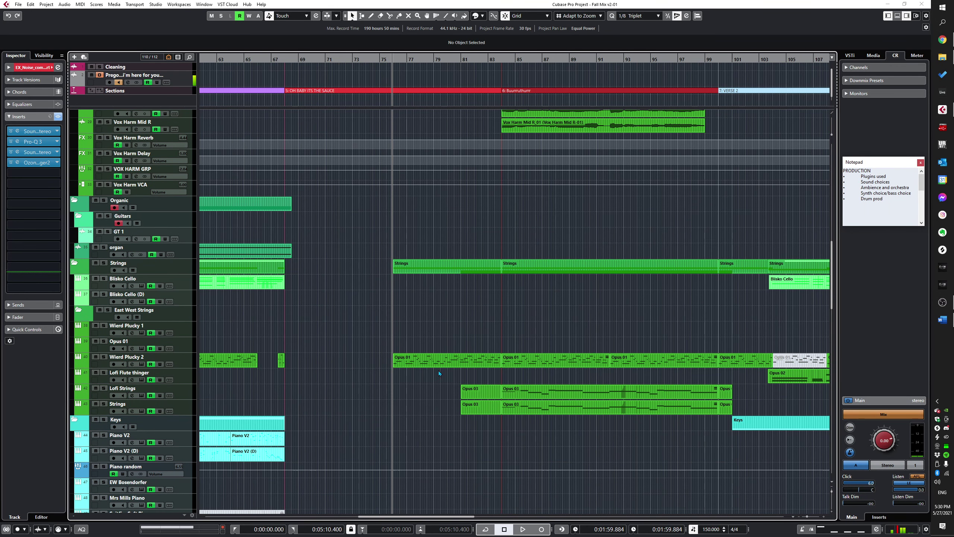
pyautogui.hscroll(4, 439, 370)
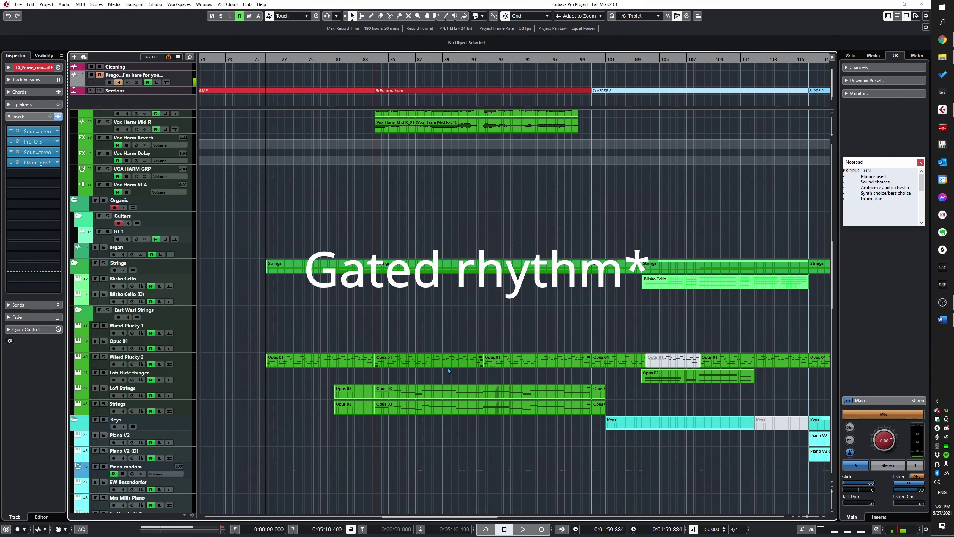
pyautogui.scroll(-2, 375, 417)
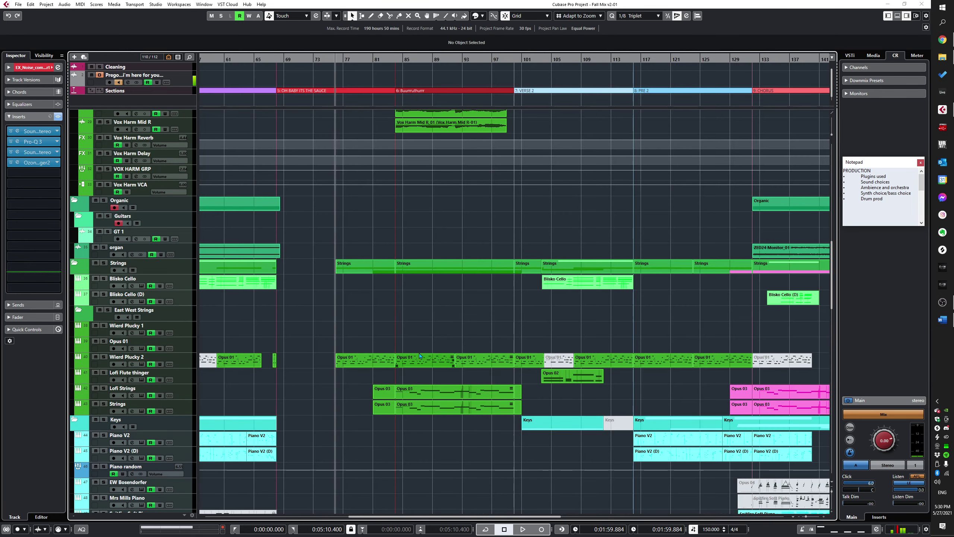
pyautogui.press('space')
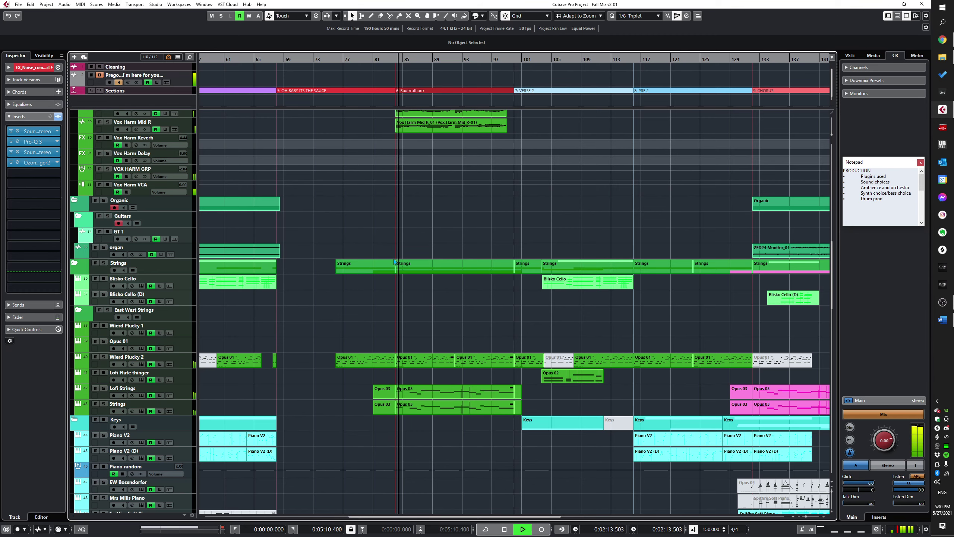
pyautogui.scroll(5, 482, 353)
pyautogui.scroll(-4, 483, 354)
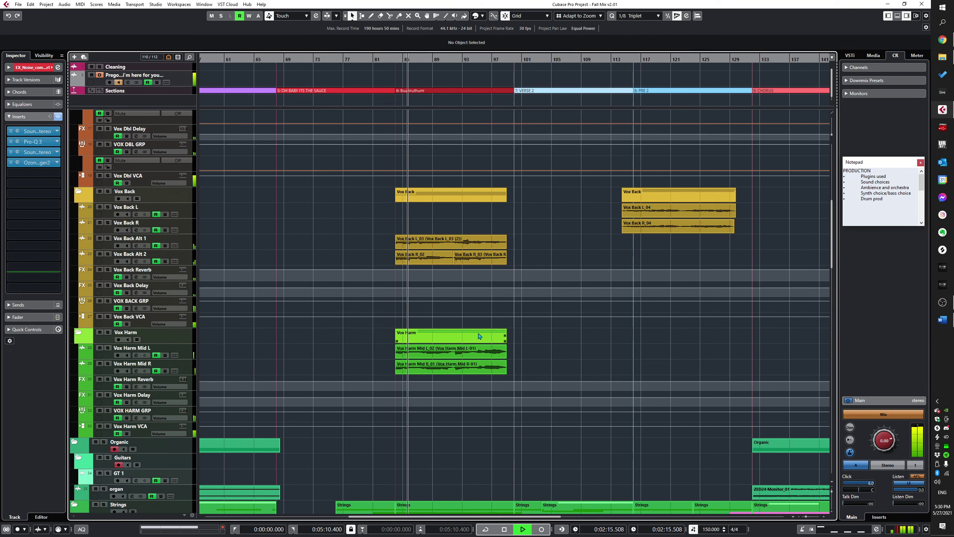
pyautogui.scroll(-10, 454, 325)
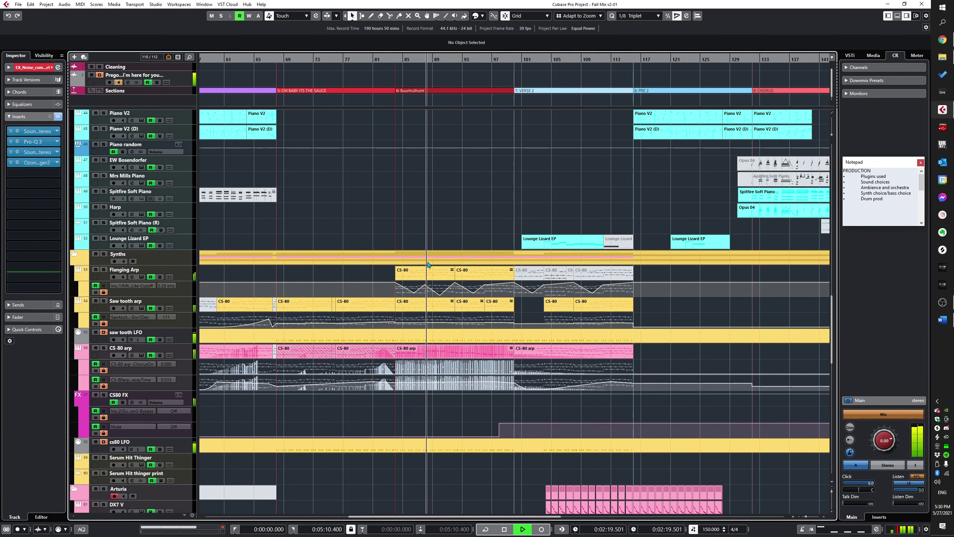
pyautogui.press('space')
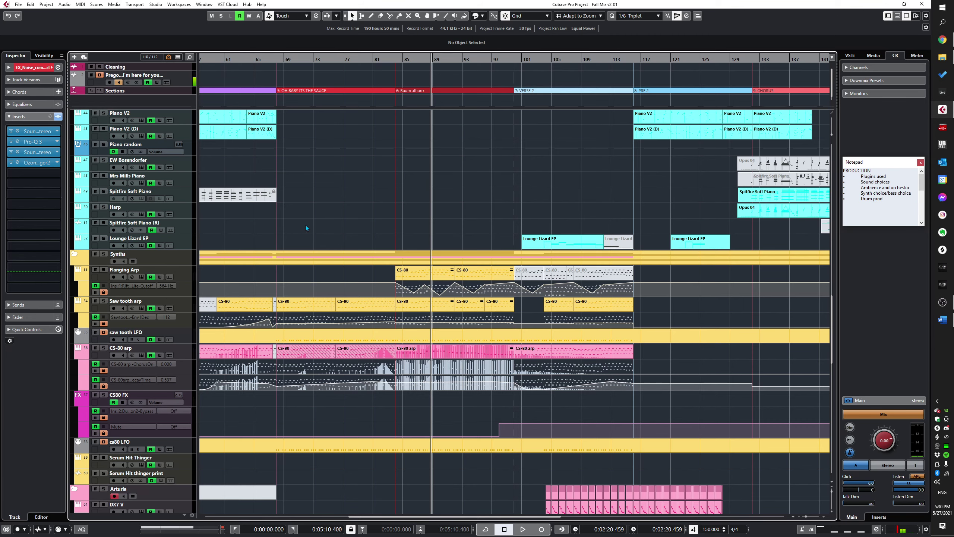
# Step: Solo the Vox Harm Mid L and Vox Harm Mid R tracks and play them from about bar 84
pyautogui.scroll(10, 432, 328)
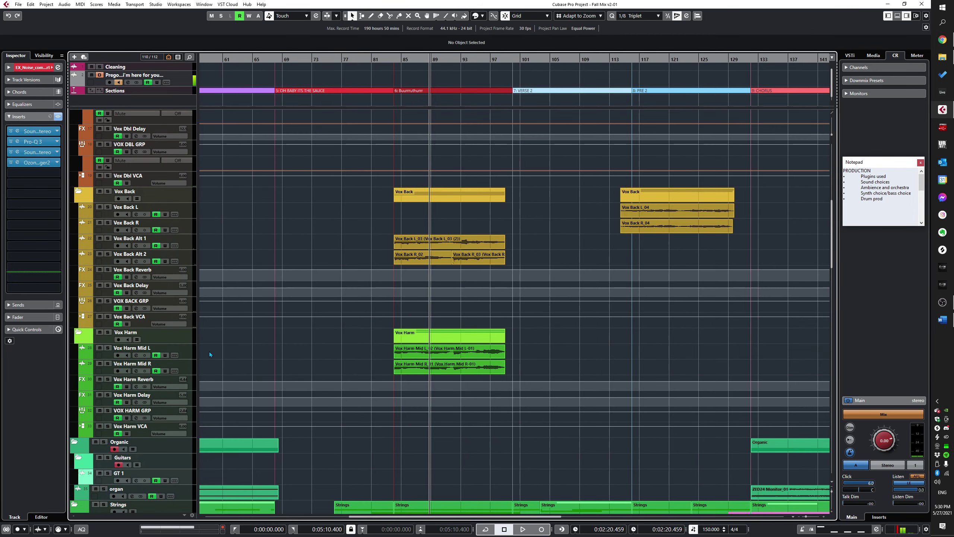
pyautogui.click(189, 357)
pyautogui.scroll(-5, 403, 343)
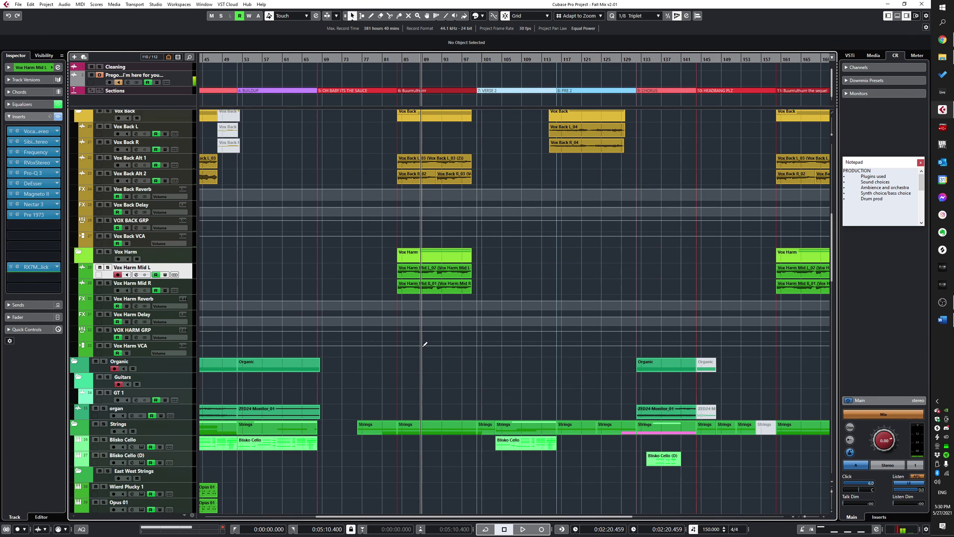
pyautogui.scroll(3, 413, 238)
pyautogui.scroll(-3, 430, 217)
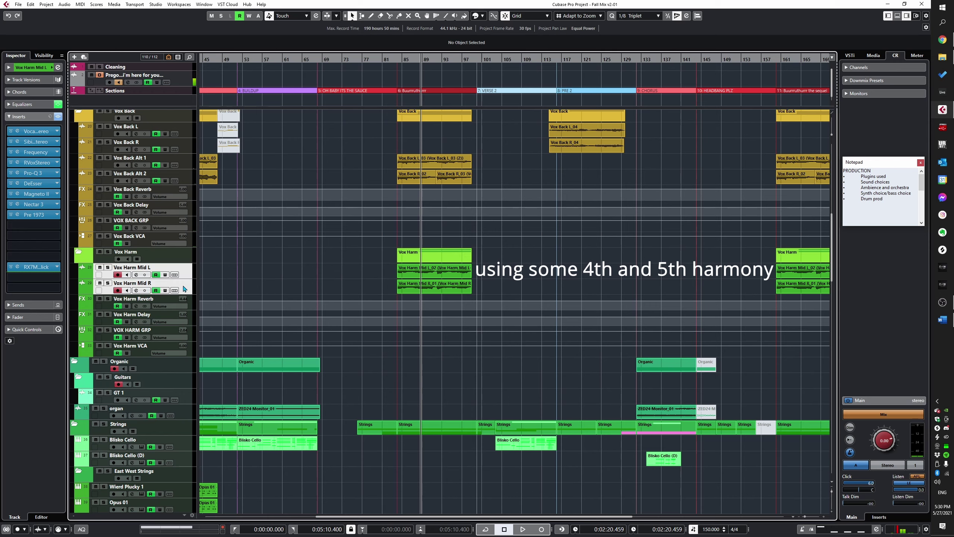
pyautogui.click(402, 273)
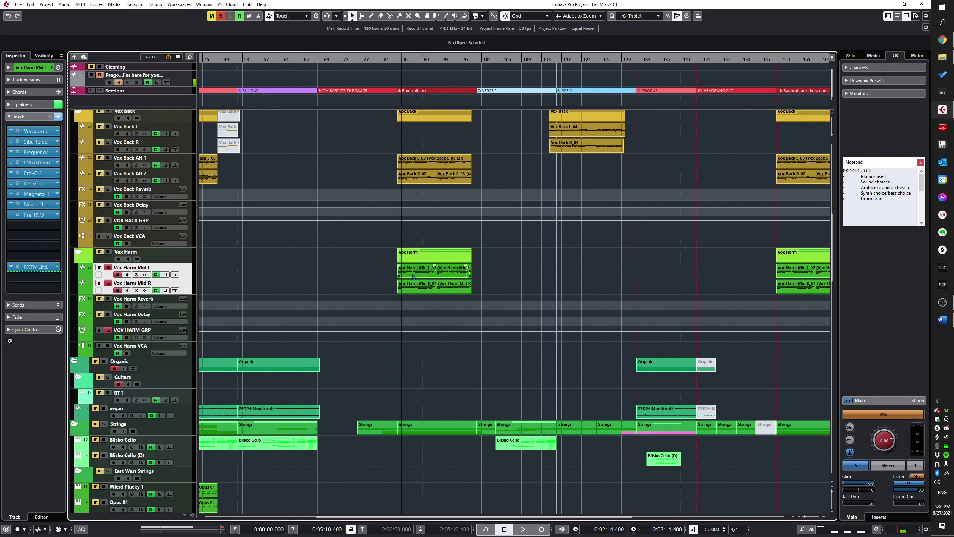
pyautogui.press('space')
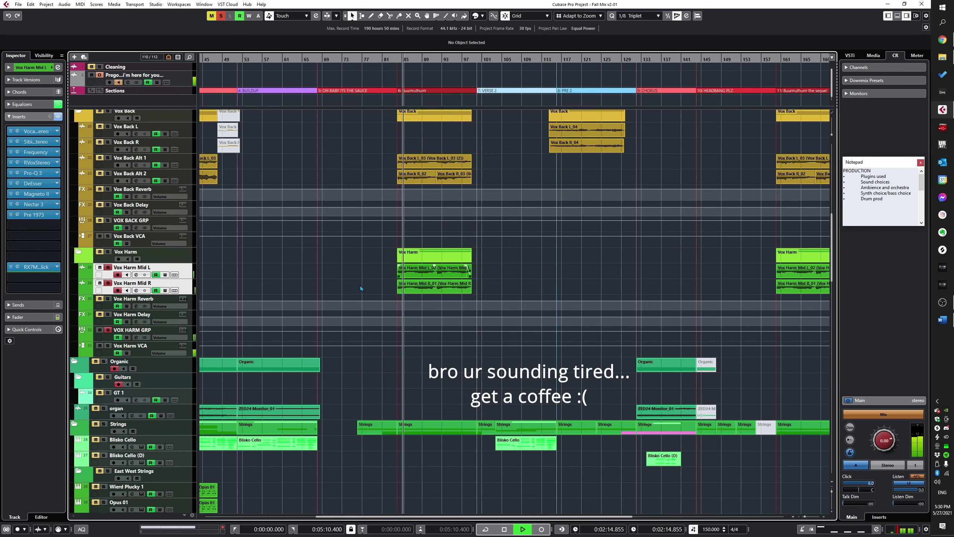
# Step: Add Vox Main Cho to the soloed harmonies during playback, stop, and clear the solos
pyautogui.scroll(10, 428, 292)
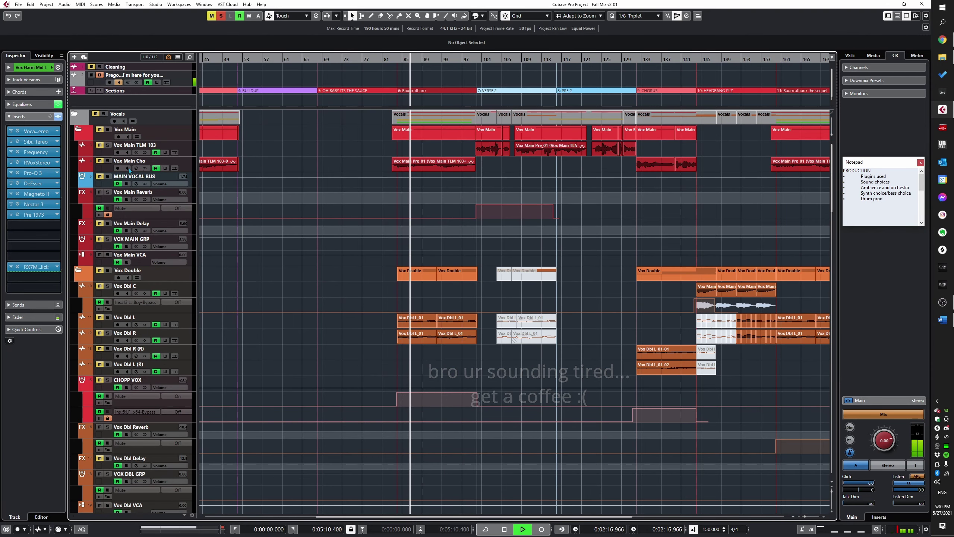
pyautogui.click(100, 154)
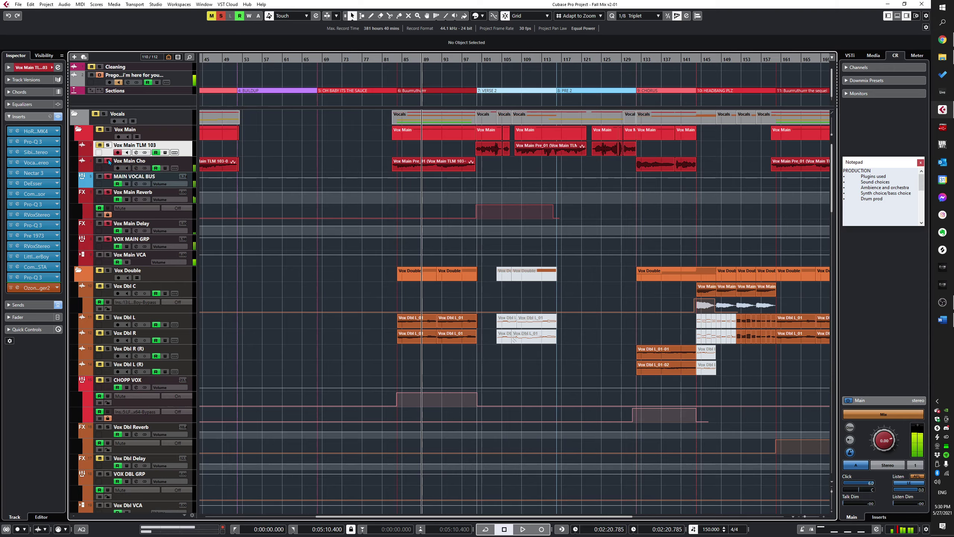
pyautogui.scroll(-15, 410, 293)
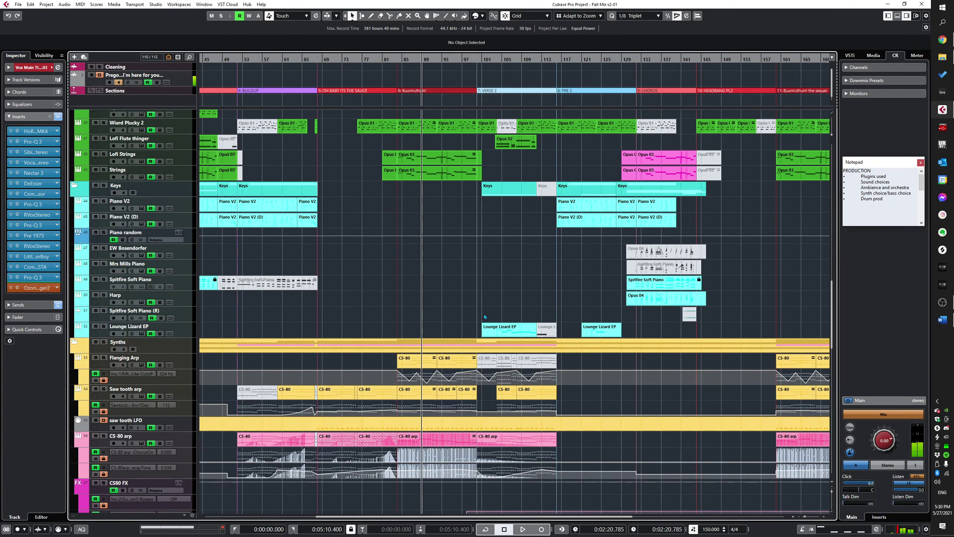
# Step: Solo the Drums folder and play it from about bar 82, leading into the section that starts at bar 84
pyautogui.scroll(3, 484, 313)
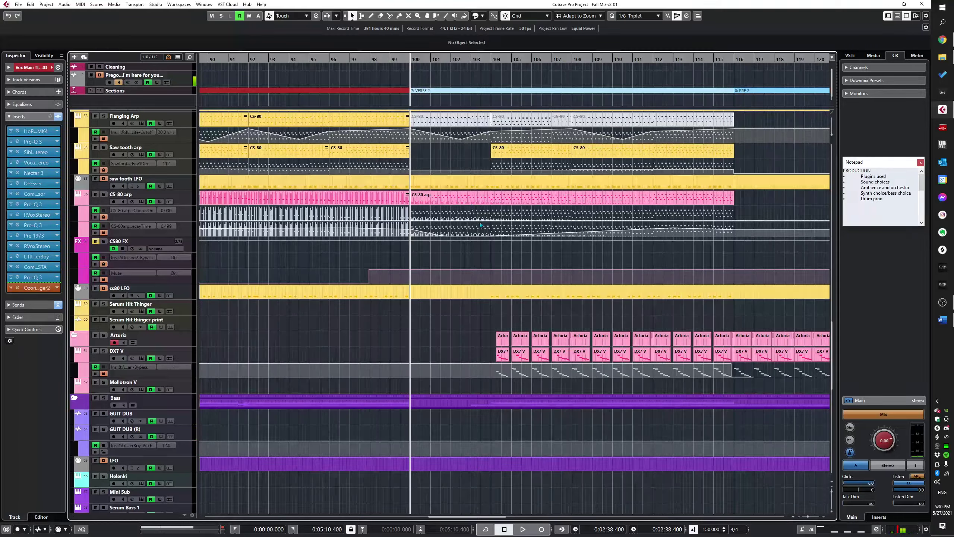
pyautogui.scroll(-10, 376, 245)
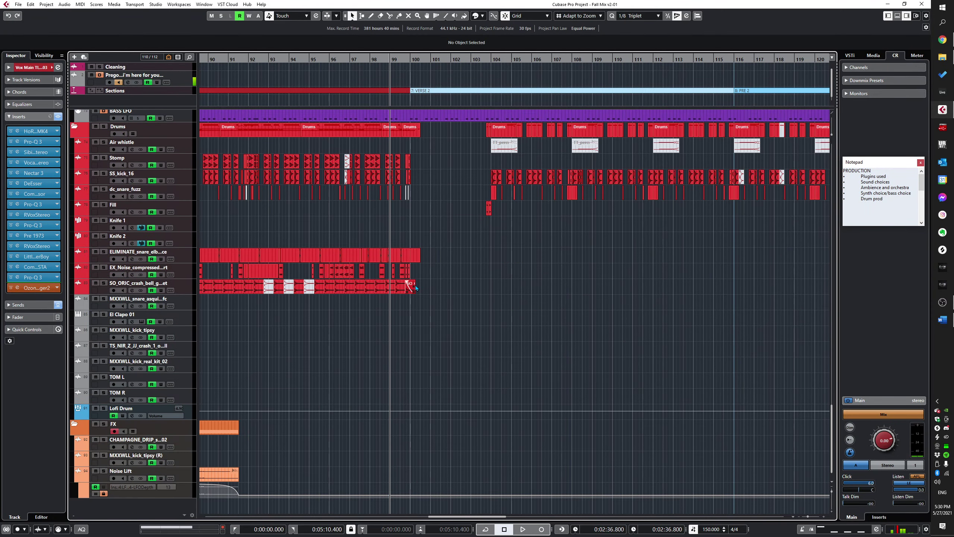
pyautogui.scroll(2, 399, 274)
pyautogui.hscroll(-5, 399, 274)
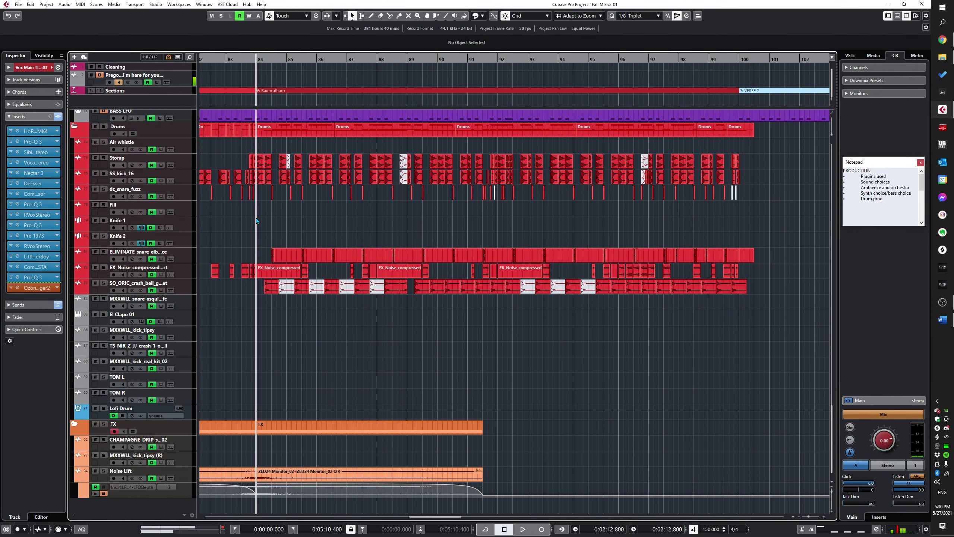
pyautogui.hscroll(-2, 220, 210)
pyautogui.click(332, 240)
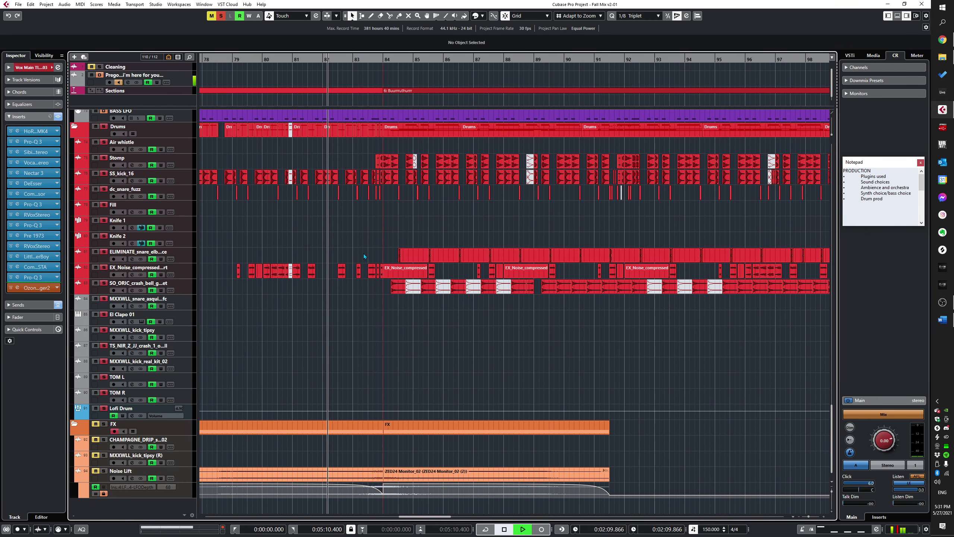
pyautogui.press('space')
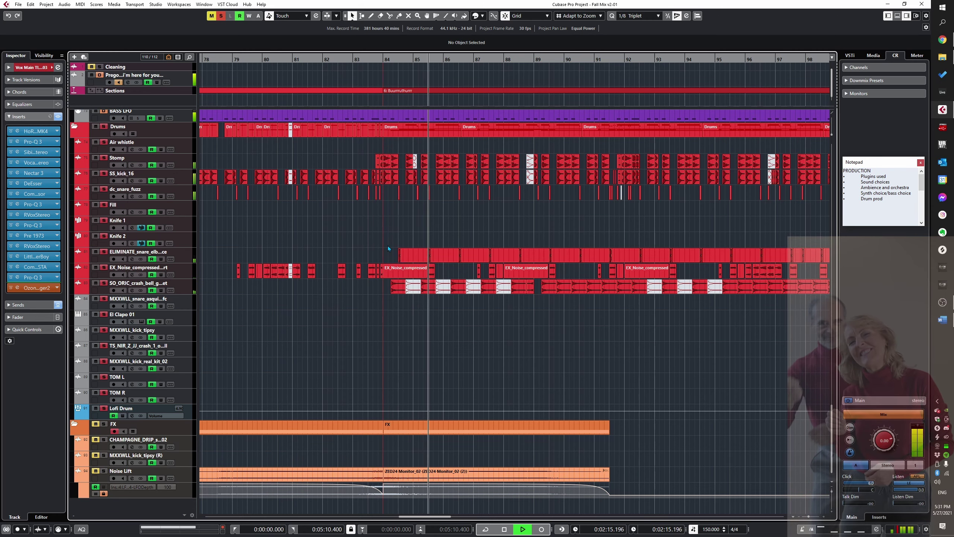
# Step: Follow the soloed drum clips from bar 85 during playback, examining the kick, snare, noise and crash layers, and stop near bar 94
pyautogui.scroll(-2, 469, 295)
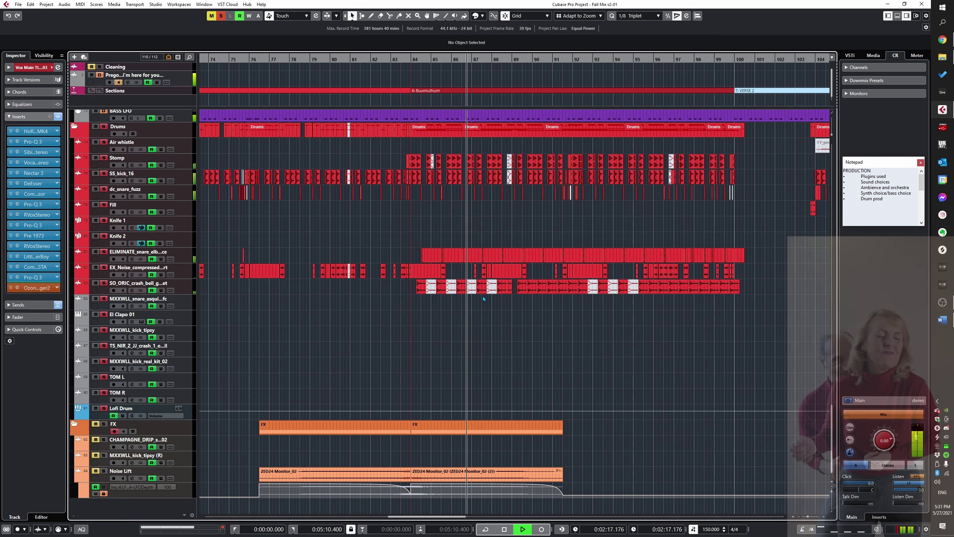
pyautogui.hscroll(2, 451, 308)
pyautogui.scroll(5, 424, 298)
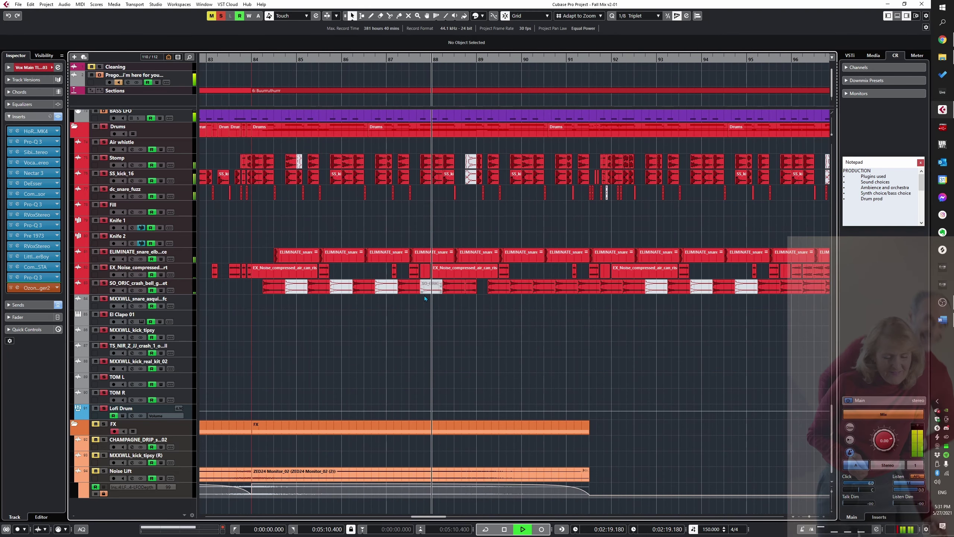
pyautogui.scroll(-3, 420, 301)
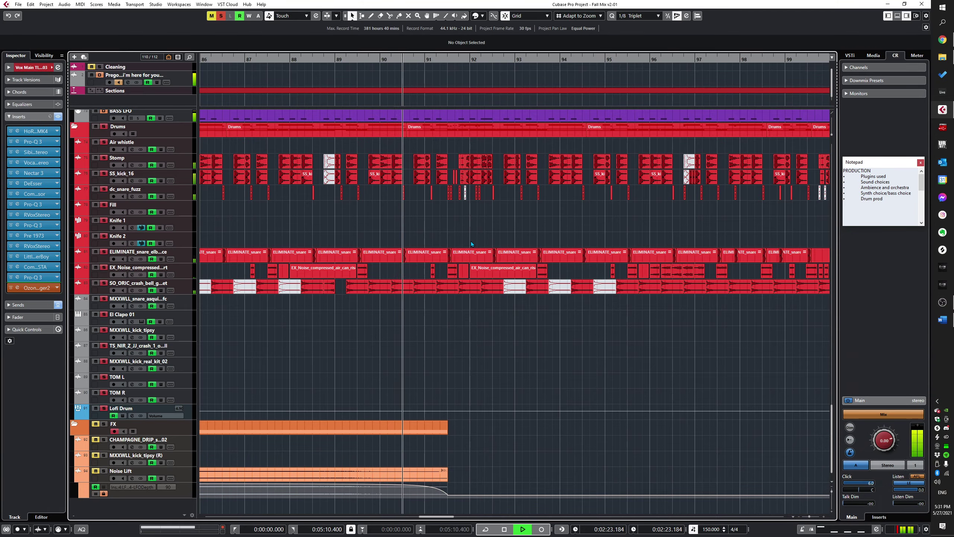
pyautogui.scroll(-2, 471, 241)
pyautogui.scroll(5, 469, 269)
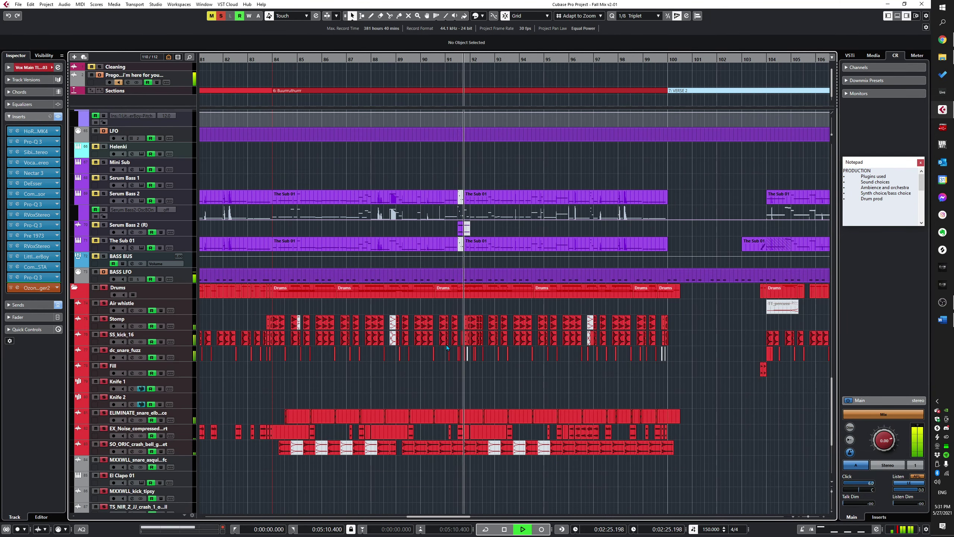
pyautogui.scroll(4, 481, 383)
pyautogui.scroll(-3, 481, 381)
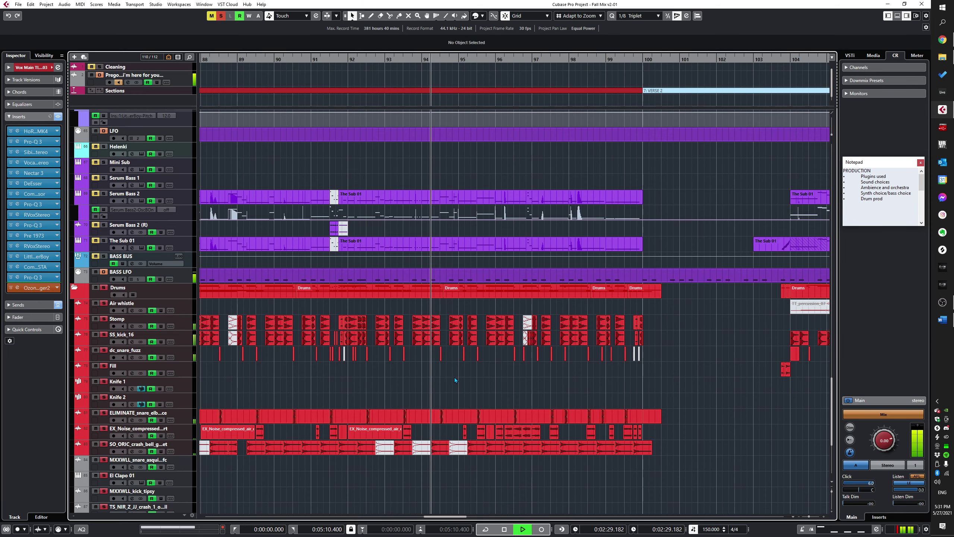
pyautogui.press('space')
# Step: Clear the solos and play the full mix into Verse 2, viewing the bass, drum and synth tracks and stopping near bar 105
pyautogui.scroll(-2, 455, 378)
pyautogui.scroll(4, 481, 374)
pyautogui.scroll(4, 478, 378)
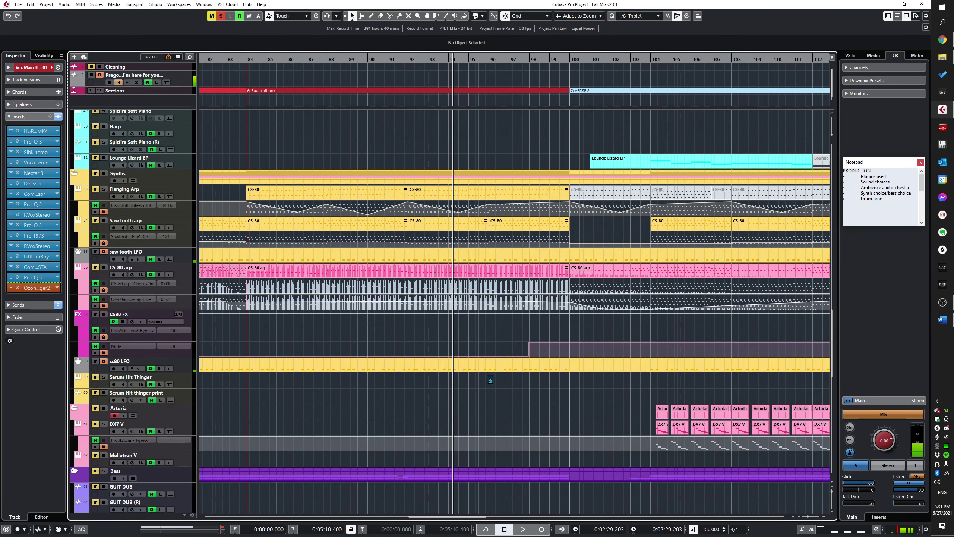
pyautogui.scroll(-2, 522, 330)
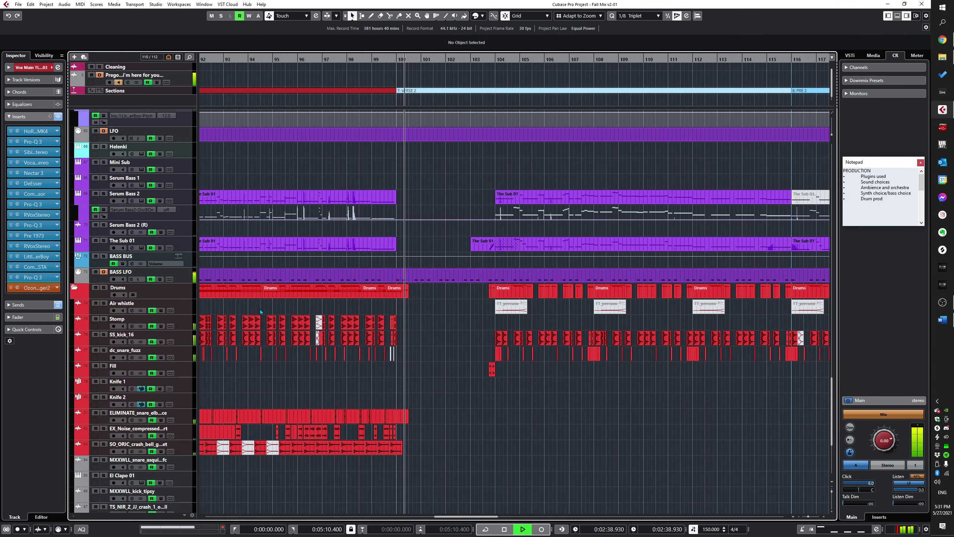
pyautogui.scroll(5, 528, 345)
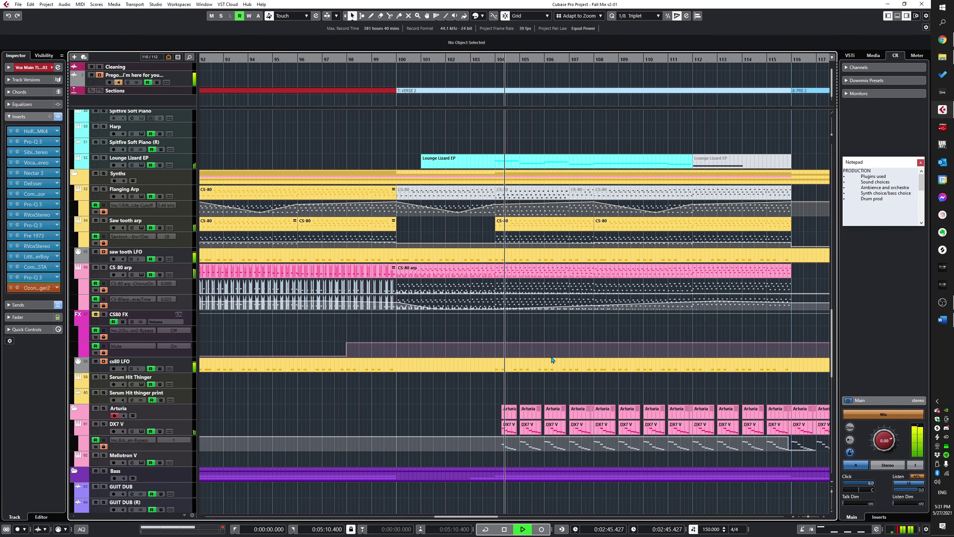
pyautogui.press('space')
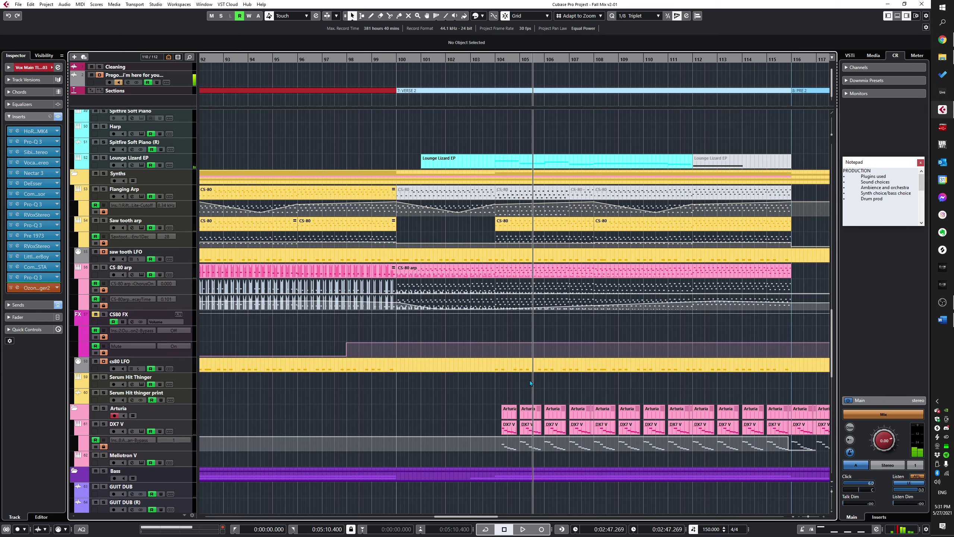
# Step: Solo the DX7 V track and play it from bar 104, comparing its sound with the audio inserts bypassed and active
pyautogui.scroll(-3, 532, 383)
pyautogui.press('g')
pyautogui.click(401, 348)
pyautogui.press('s')
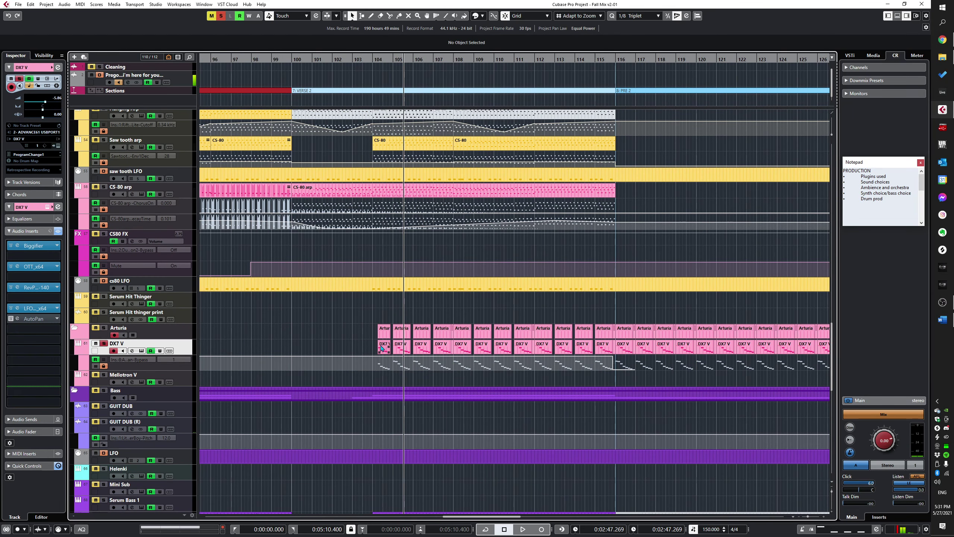
pyautogui.click(375, 348)
pyautogui.scroll(2, 385, 370)
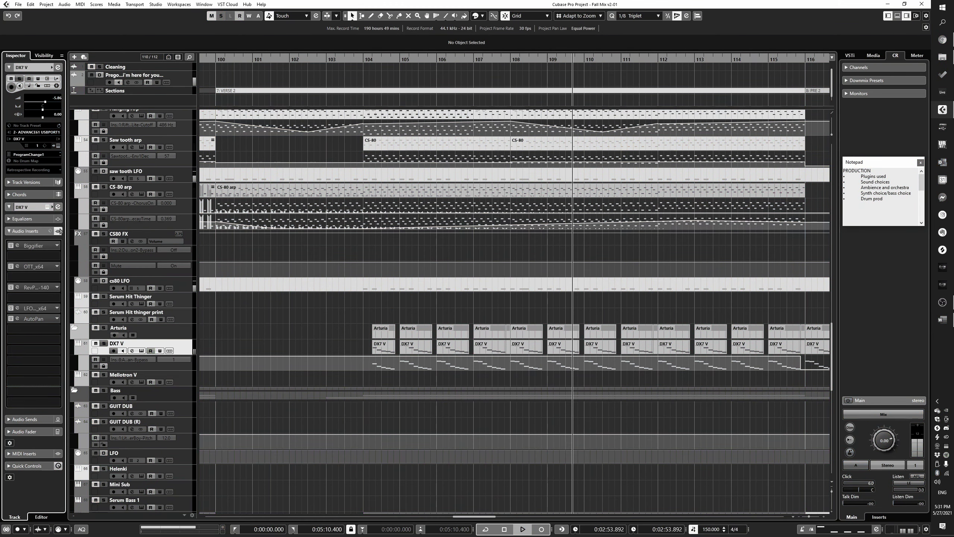
pyautogui.click(58, 231)
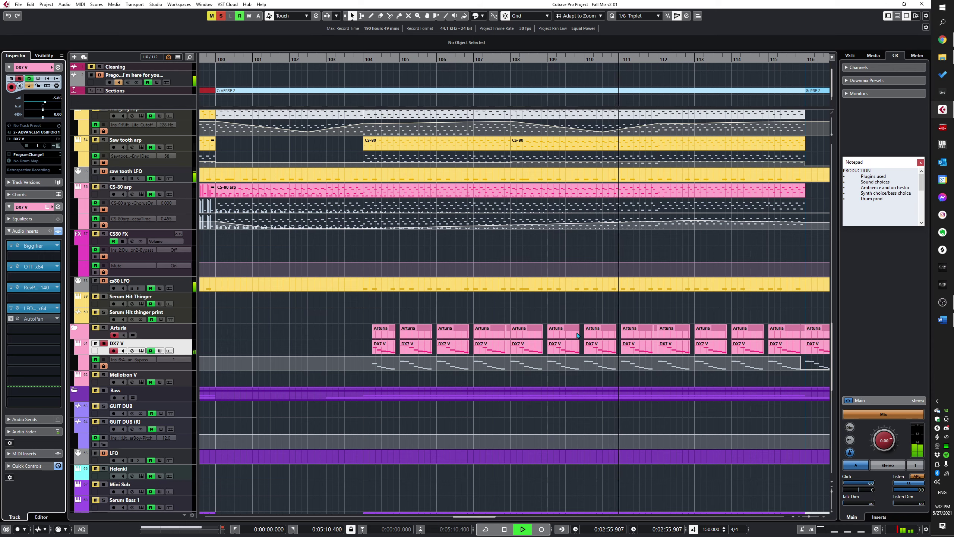
pyautogui.click(363, 327)
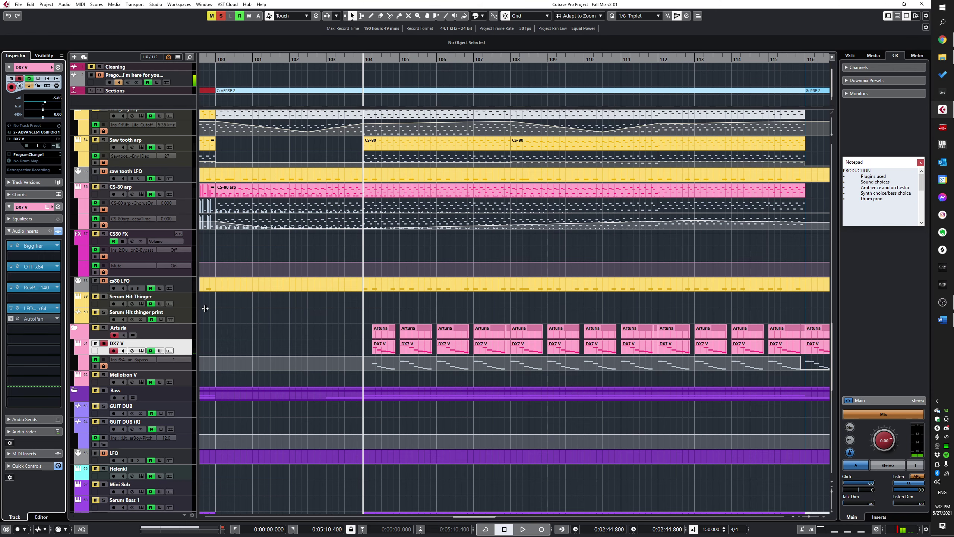
# Step: Open the Biggifier insert on DX7 V to view its settings, and close it
pyautogui.scroll(5, 418, 326)
pyautogui.scroll(-5, 442, 433)
pyautogui.click(35, 247)
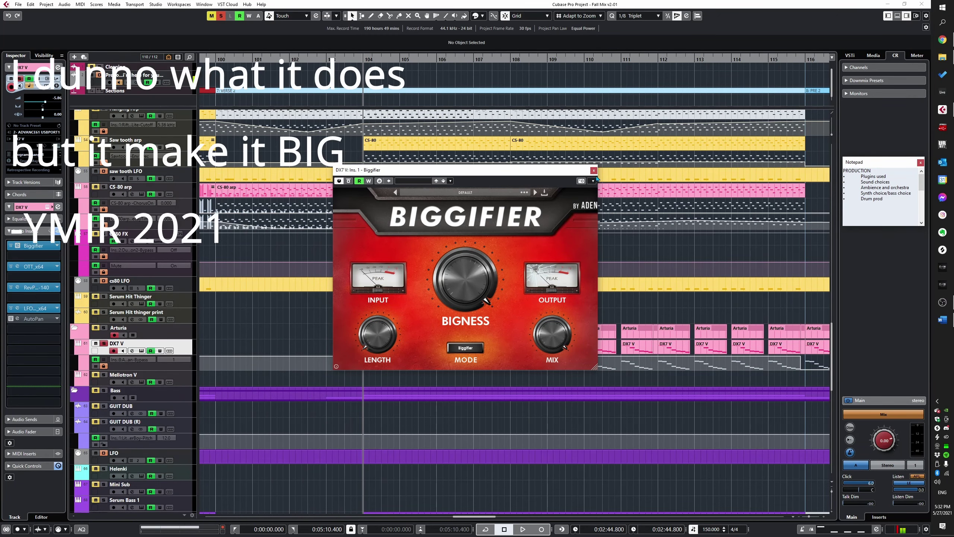
pyautogui.click(592, 171)
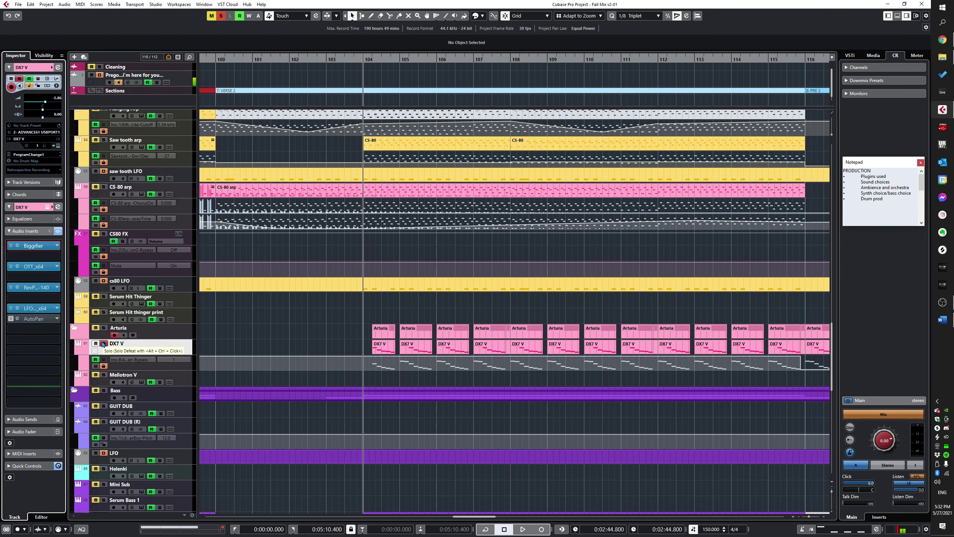
# Step: Solo Lofi Flute thinger instead of DX7 V, play it from bar 104, and stop near bar 107
pyautogui.scroll(5, 102, 346)
pyautogui.scroll(5, 182, 373)
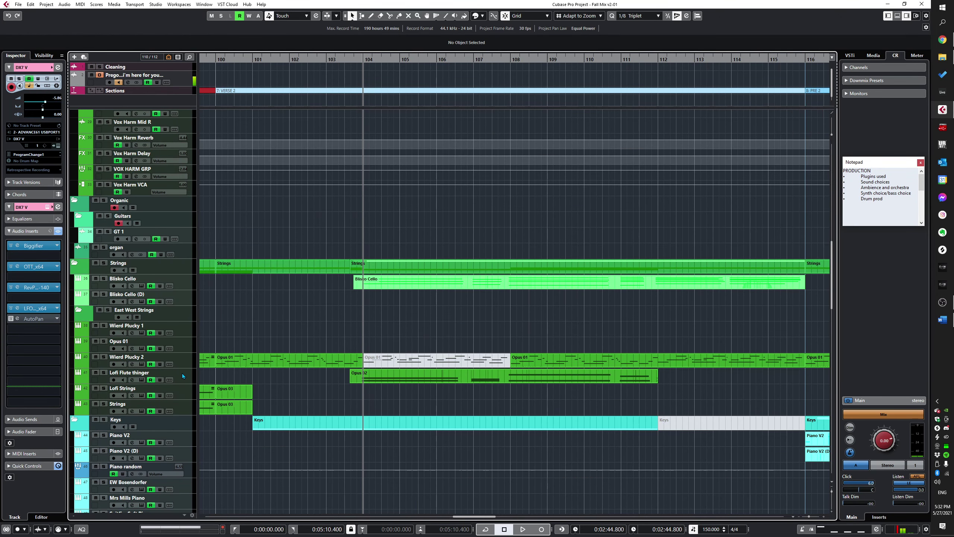
pyautogui.click(182, 372)
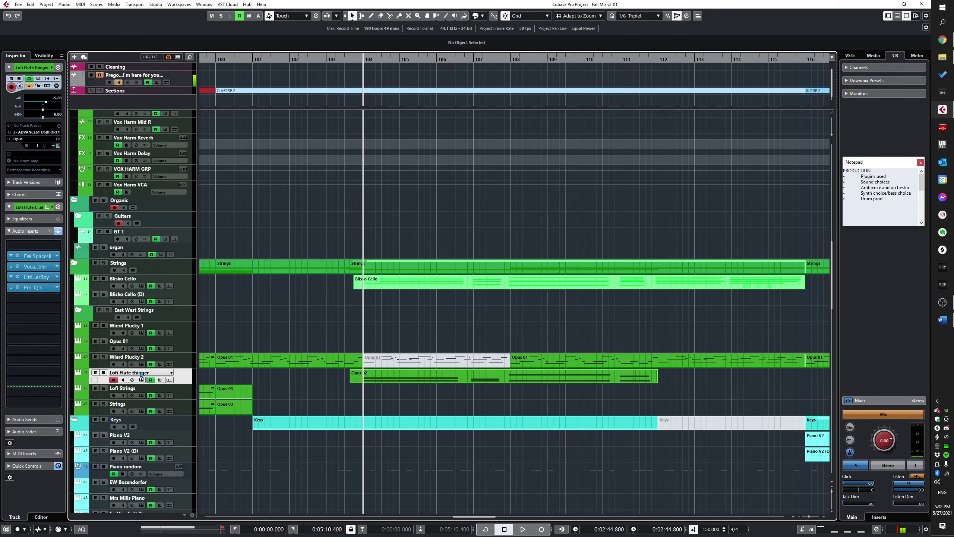
pyautogui.press('s')
pyautogui.scroll(-5, 361, 389)
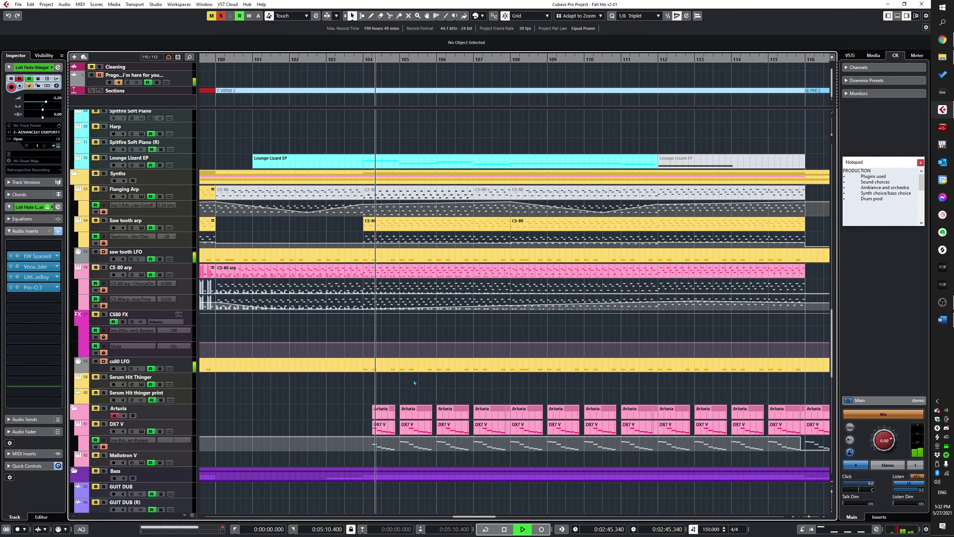
pyautogui.click(191, 429)
pyautogui.scroll(5, 191, 429)
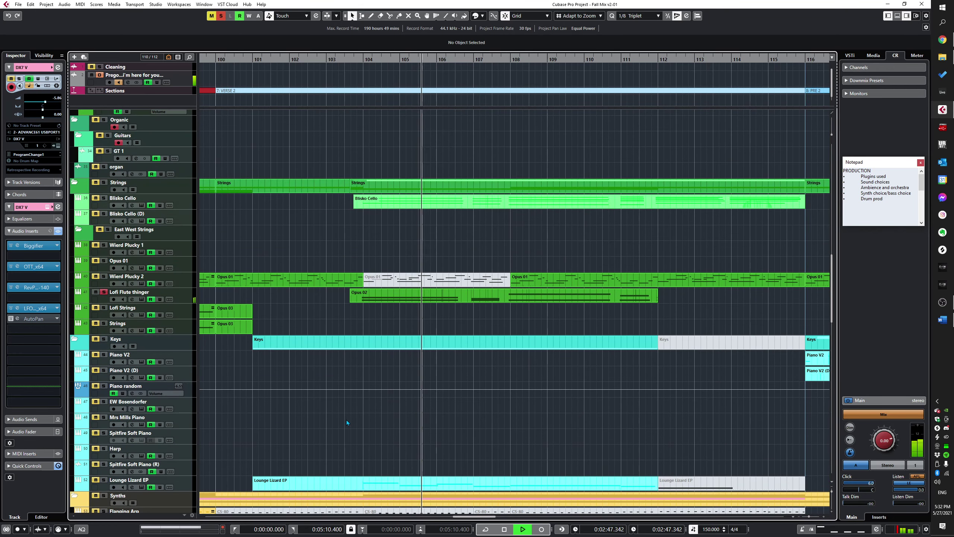
pyautogui.click(183, 297)
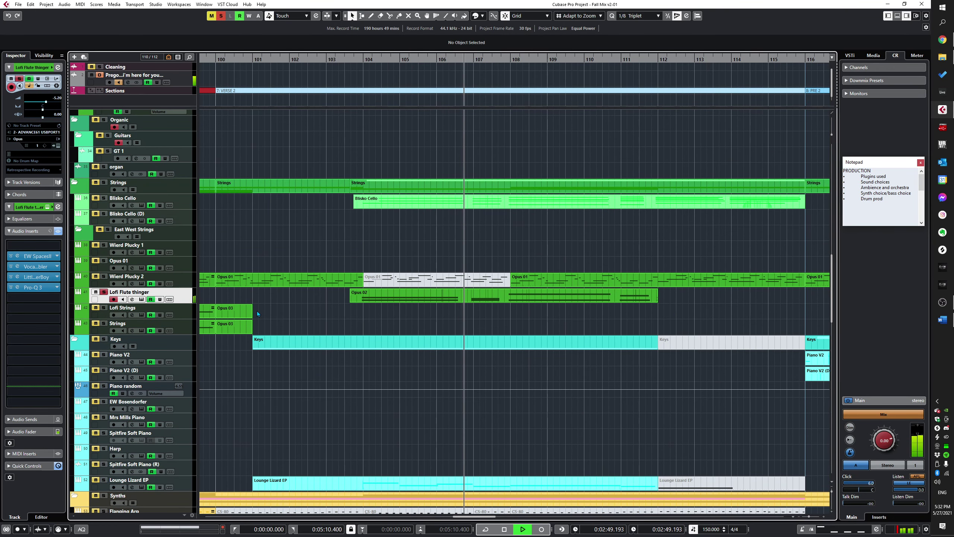
pyautogui.press('space')
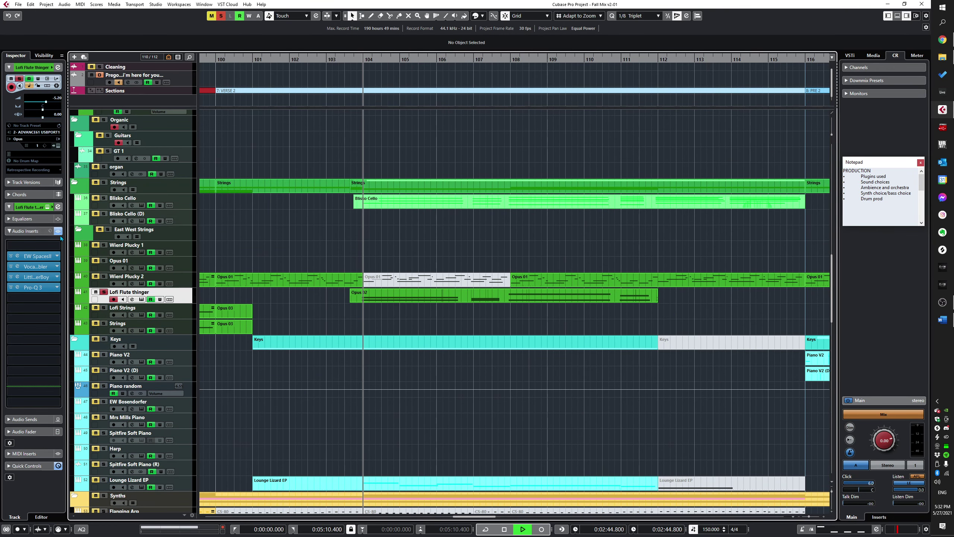
# Step: Replay Lofi Flute thinger from bar 104 with its audio inserts bypassed, re-enable them during playback, and stop near bar 108
pyautogui.click(59, 231)
pyautogui.press('space')
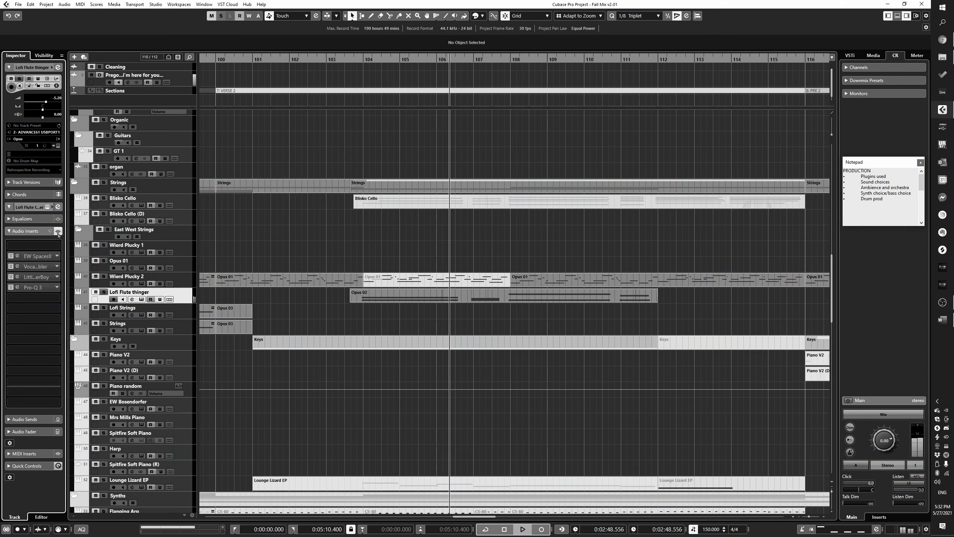
pyautogui.click(58, 232)
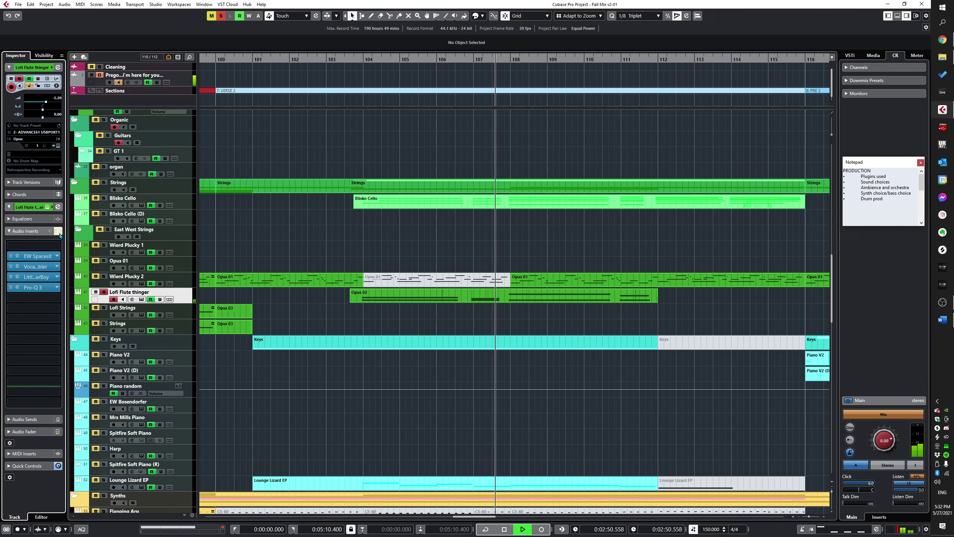
pyautogui.press('space')
# Step: Solo Vox Main TLM 103, play it from the start of Verse 2, and clear the solo during playback
pyautogui.scroll(10, 389, 336)
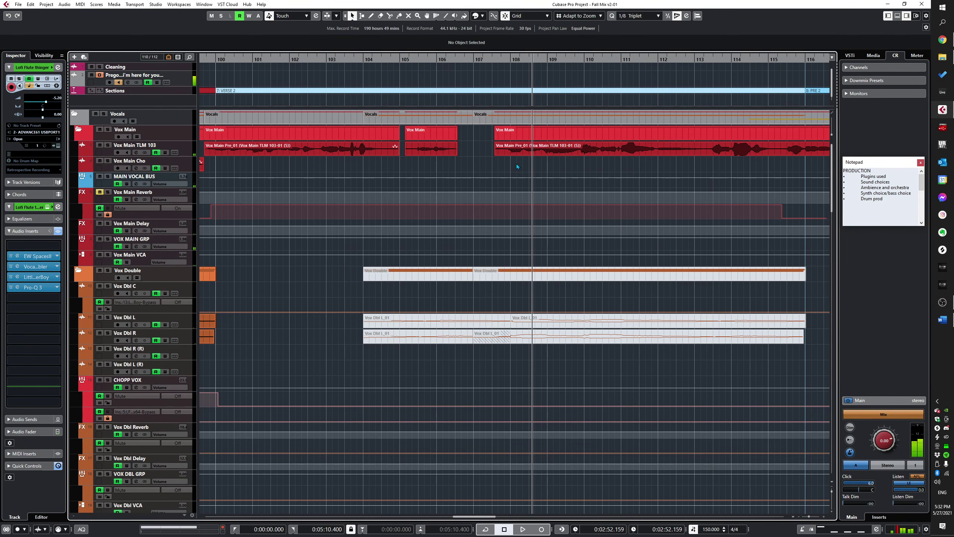
pyautogui.scroll(-2, 516, 164)
pyautogui.scroll(-15, 450, 270)
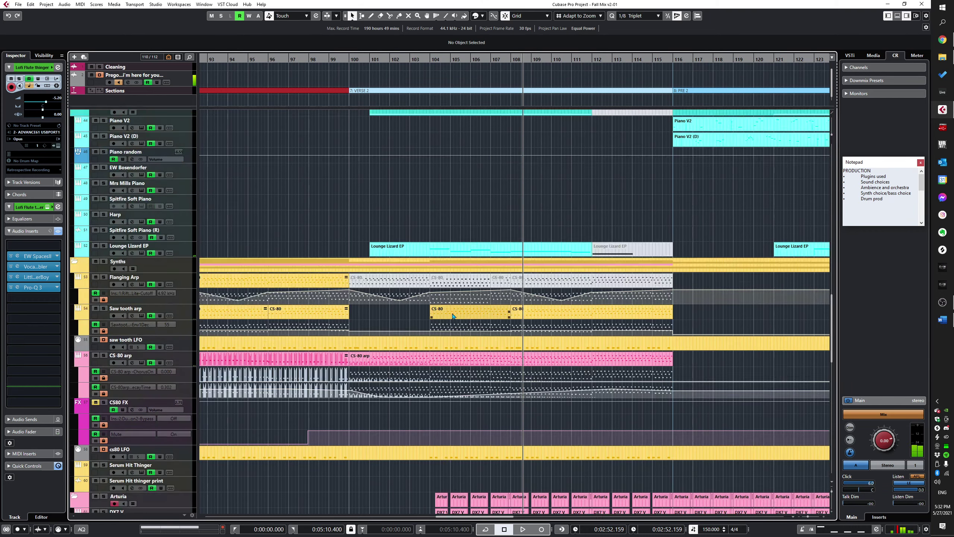
pyautogui.scroll(10, 471, 265)
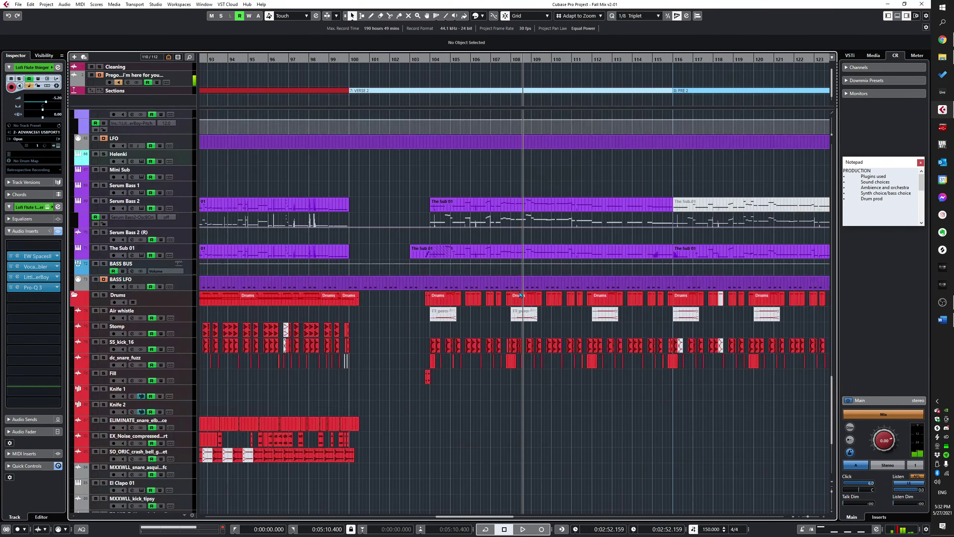
pyautogui.scroll(5, 424, 212)
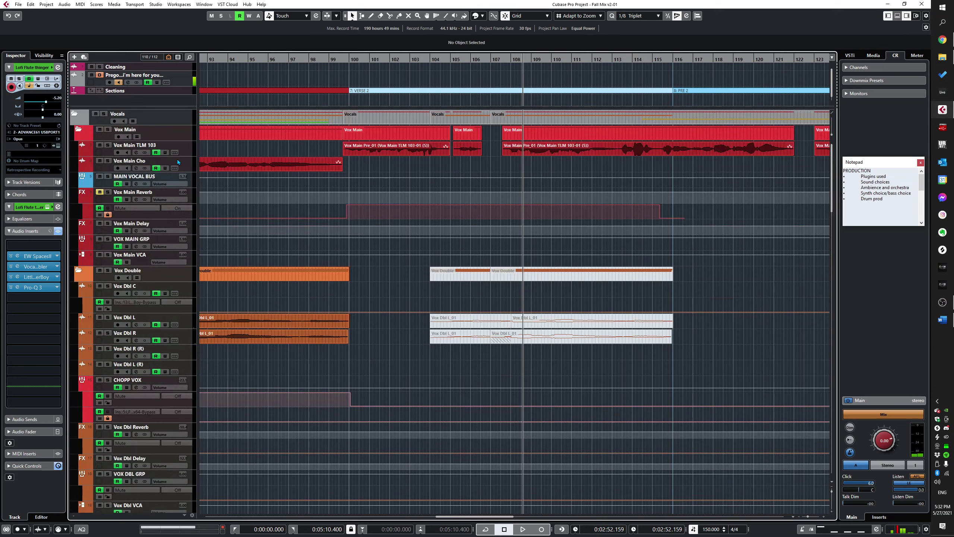
pyautogui.click(187, 152)
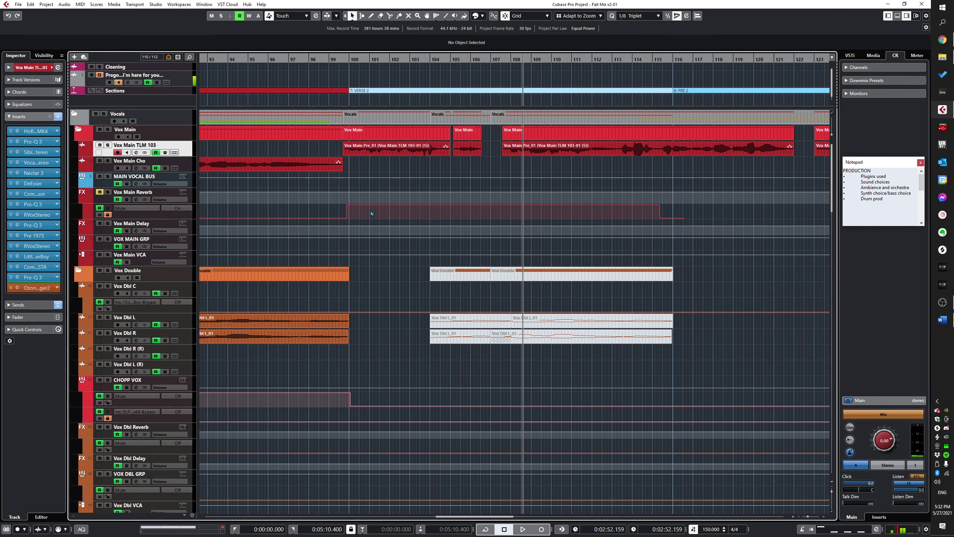
pyautogui.press('b')
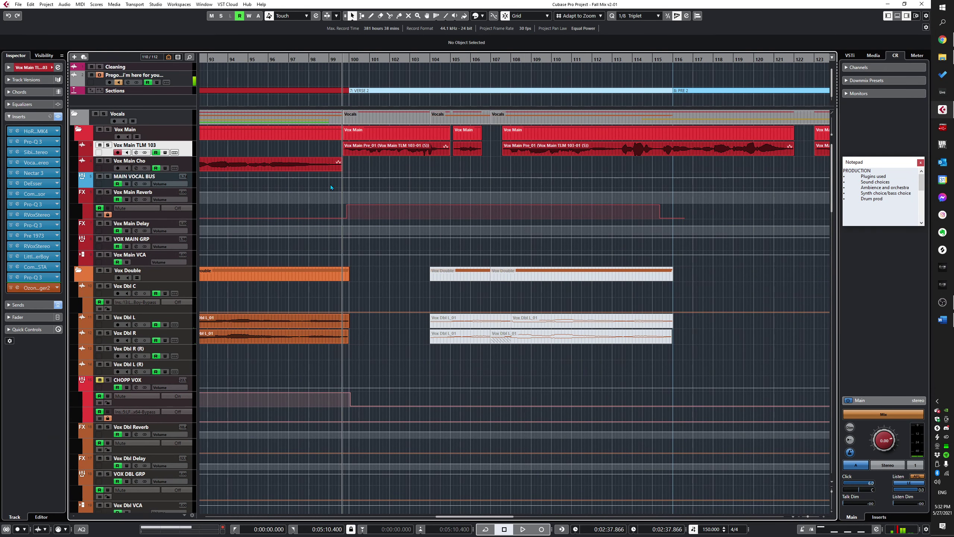
pyautogui.press('space')
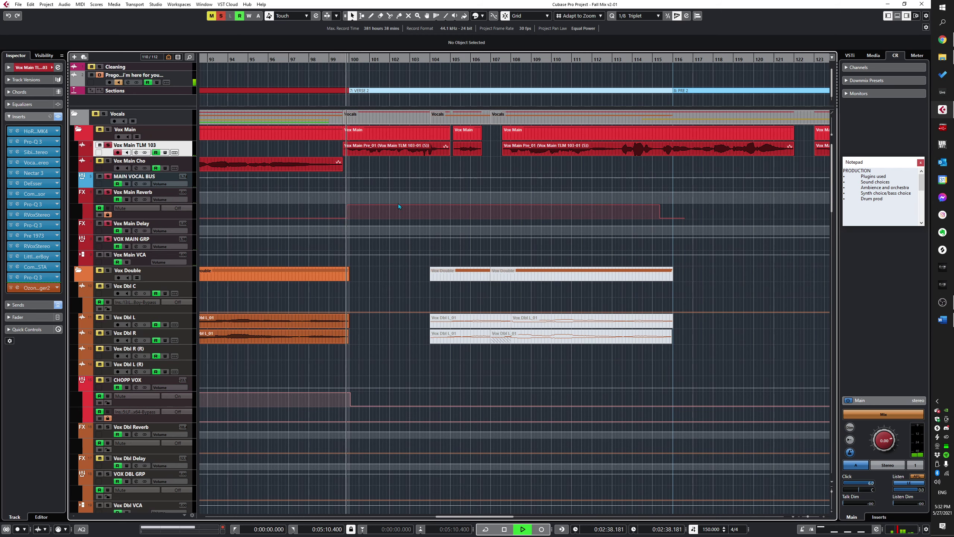
pyautogui.press('s')
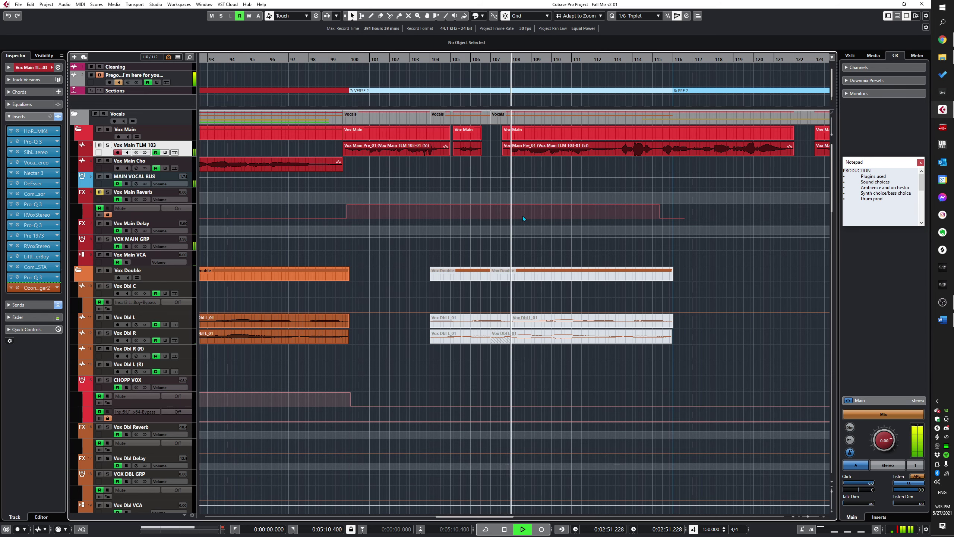
# Step: Follow the full mix from about bar 108, examining the vocal doubles and backing vocals and selecting MAIN VOCAL BUS
pyautogui.scroll(-3, 509, 216)
pyautogui.scroll(-5, 519, 224)
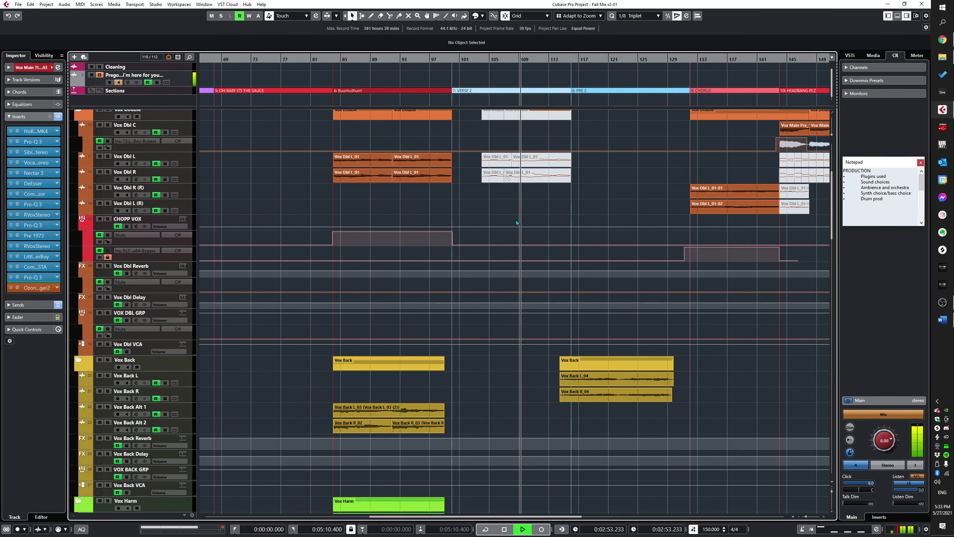
pyautogui.scroll(5, 516, 223)
pyautogui.click(192, 182)
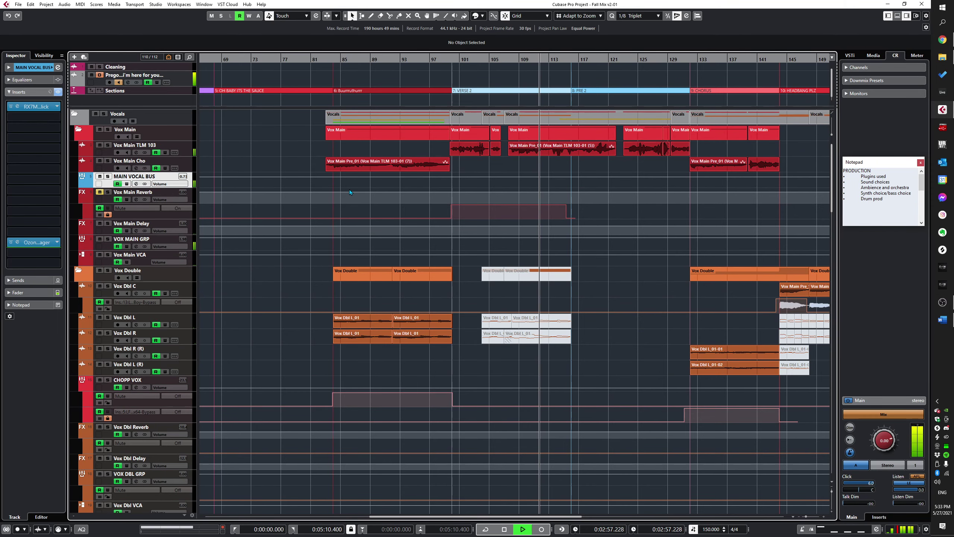
pyautogui.scroll(-5, 593, 251)
pyautogui.scroll(4, 567, 250)
# Step: Follow the full mix from Verse 2 into Pre 2, examining the strings, synth, bass and drum tracks
pyautogui.scroll(-5, 567, 249)
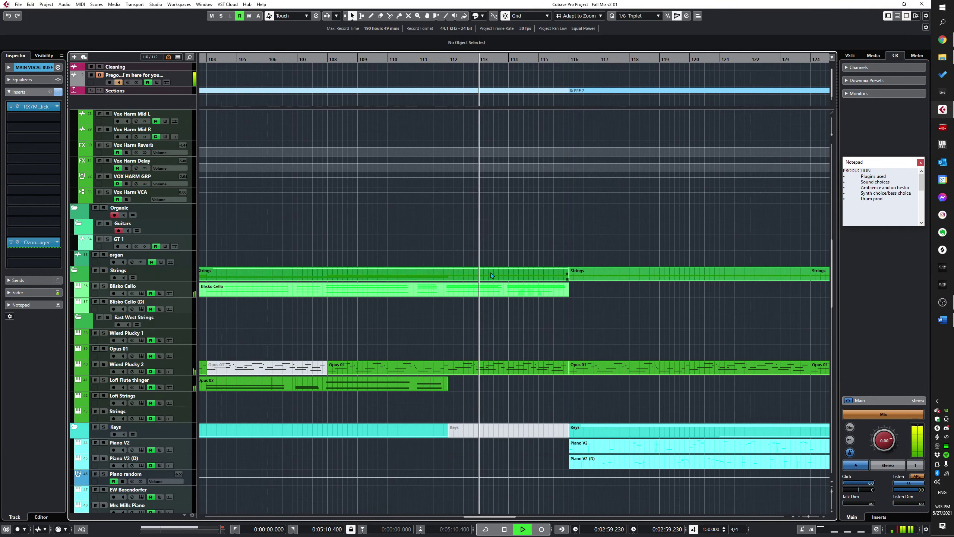
pyautogui.scroll(-15, 491, 415)
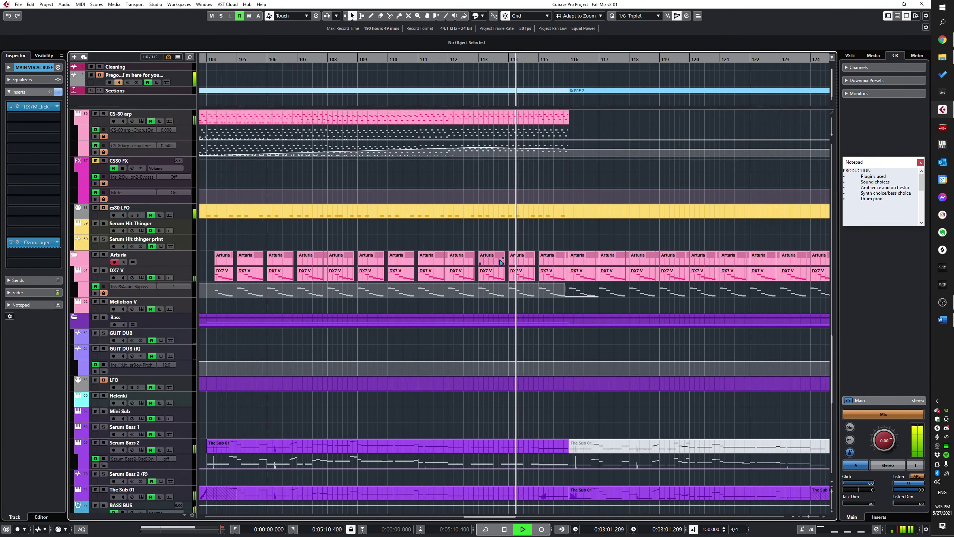
pyautogui.scroll(-3, 503, 257)
pyautogui.scroll(-8, 505, 263)
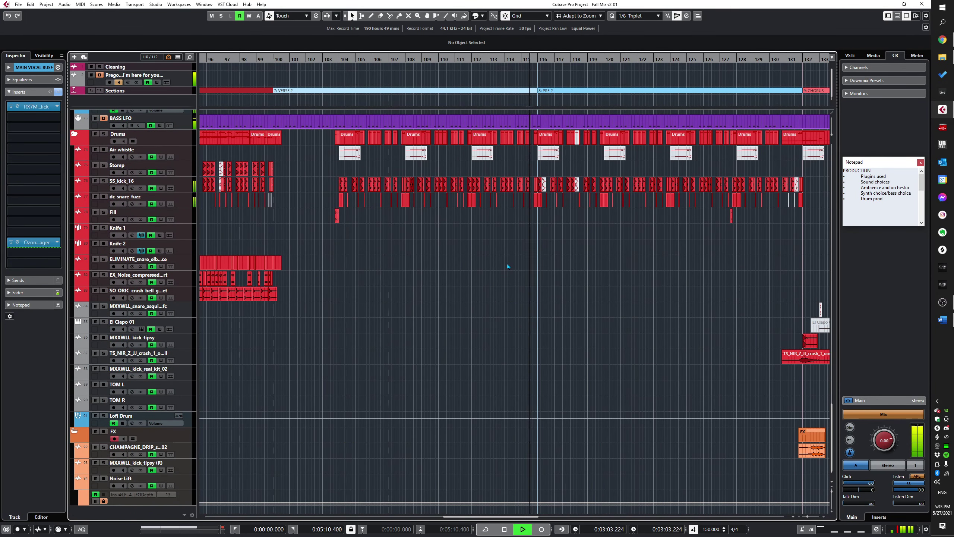
pyautogui.scroll(8, 507, 263)
pyautogui.scroll(-3, 532, 292)
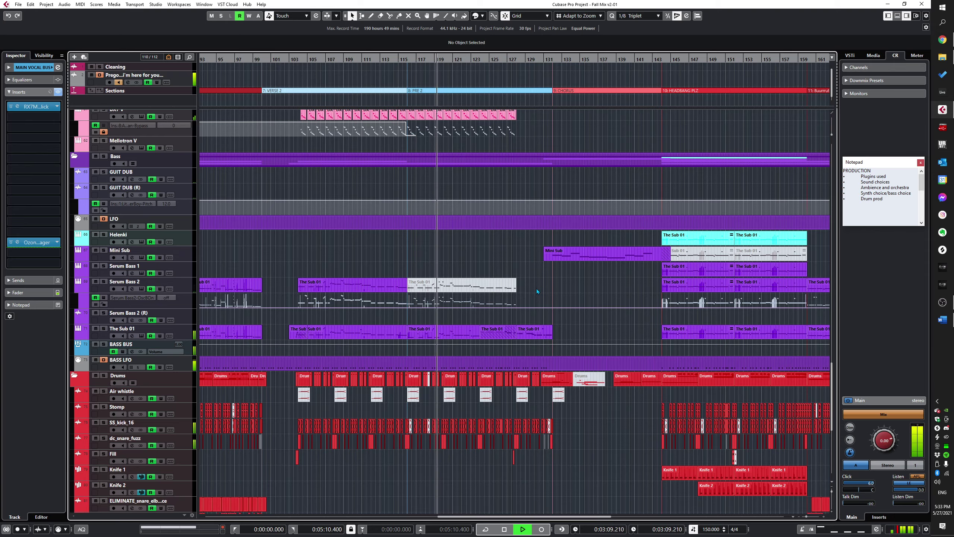
# Step: Solo Lounge Lizard EP during Pre 2 playback, stop near bar 124, and view the synth, bass and drum tracks
pyautogui.scroll(5, 523, 281)
pyautogui.scroll(5, 514, 289)
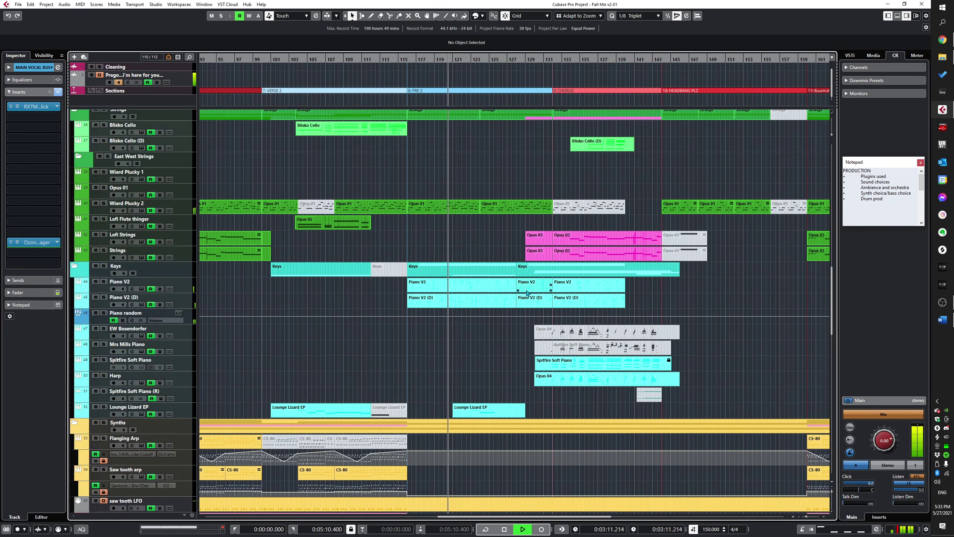
pyautogui.click(184, 405)
pyautogui.press('s')
pyautogui.scroll(-5, 329, 368)
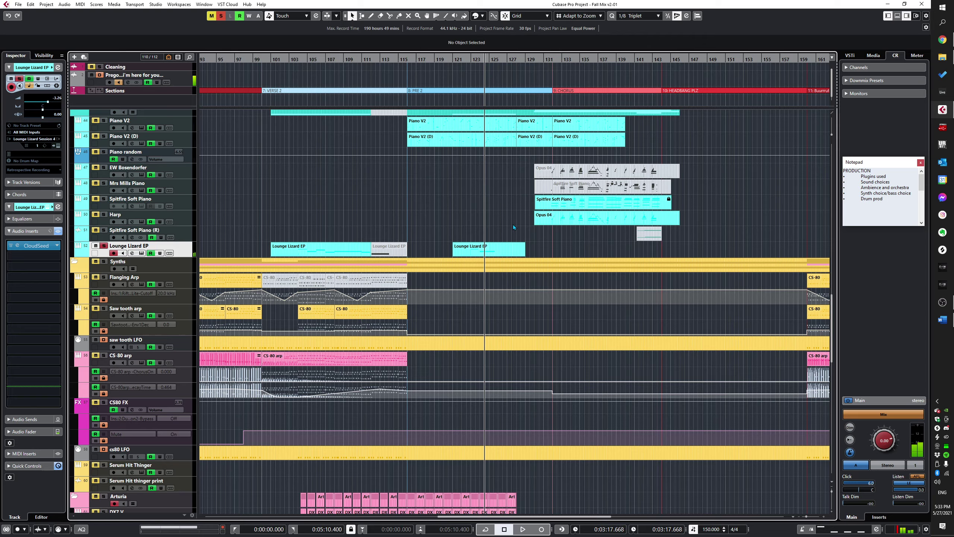
pyautogui.scroll(-8, 406, 312)
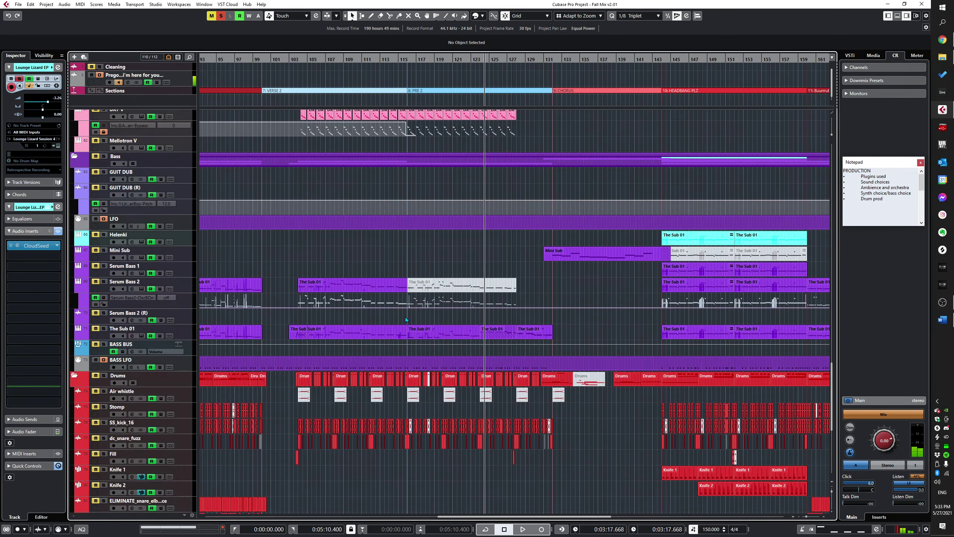
pyautogui.scroll(-3, 406, 318)
pyautogui.scroll(3, 384, 264)
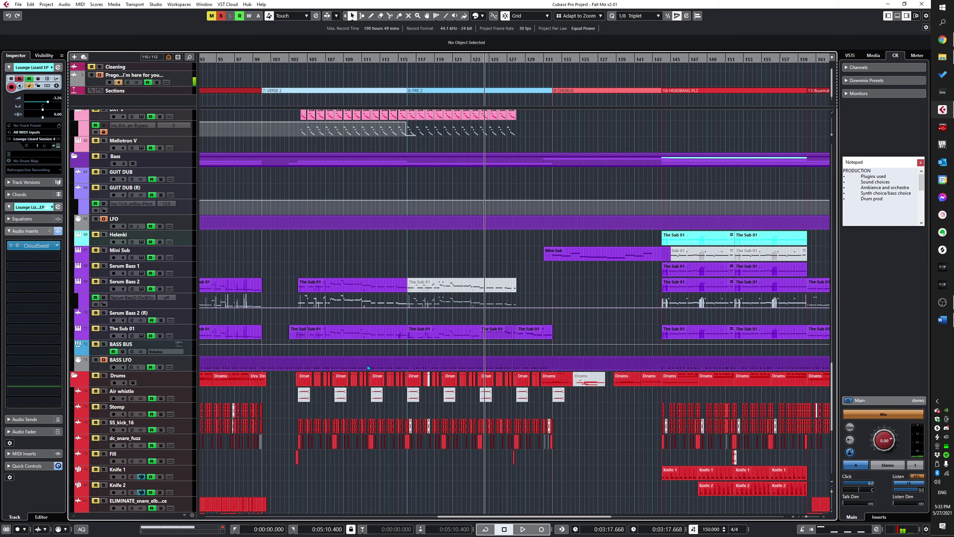
# Step: Move the playhead to just before Pre 2, select Wierd Plucky 2, and examine the synth, bass and drum tracks
pyautogui.scroll(10, 367, 366)
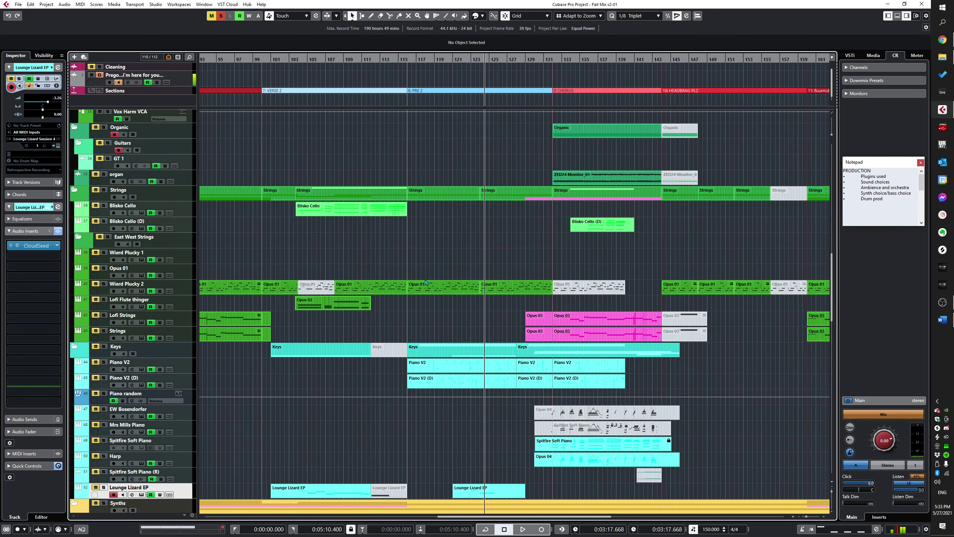
pyautogui.scroll(2, 432, 379)
pyautogui.click(390, 375)
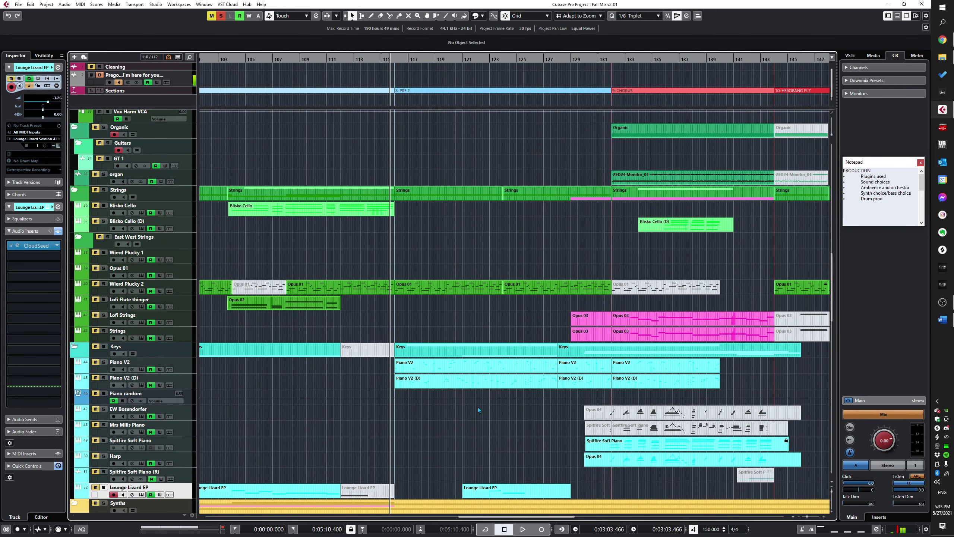
pyautogui.scroll(2, 461, 400)
pyautogui.click(409, 373)
pyautogui.scroll(-7, 417, 377)
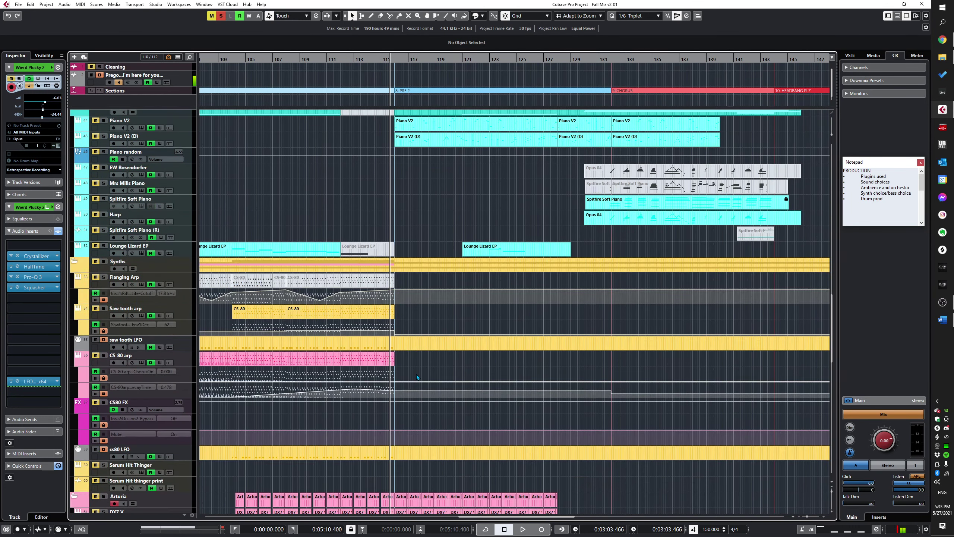
pyautogui.scroll(-6, 417, 377)
pyautogui.scroll(-2, 428, 267)
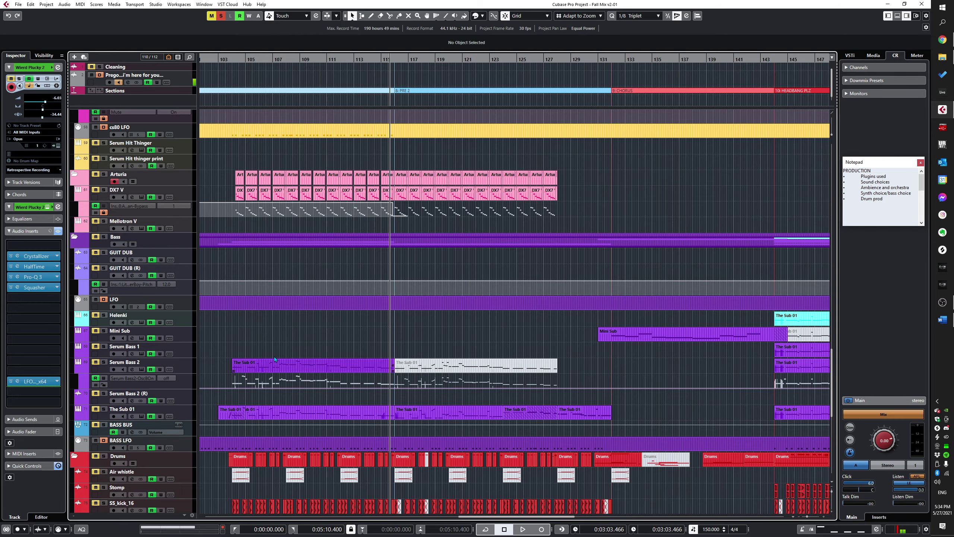
pyautogui.scroll(8, 275, 356)
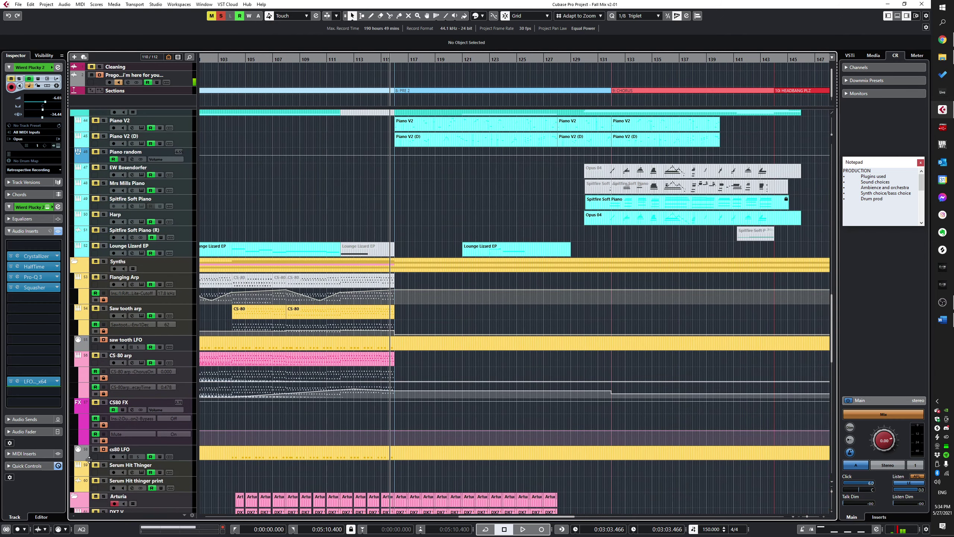
# Step: Clear all solos, play Pre 2 in the full mix with DX7 V briefly muted, and stop near bar 125
pyautogui.click(222, 17)
pyautogui.scroll(-4, 401, 290)
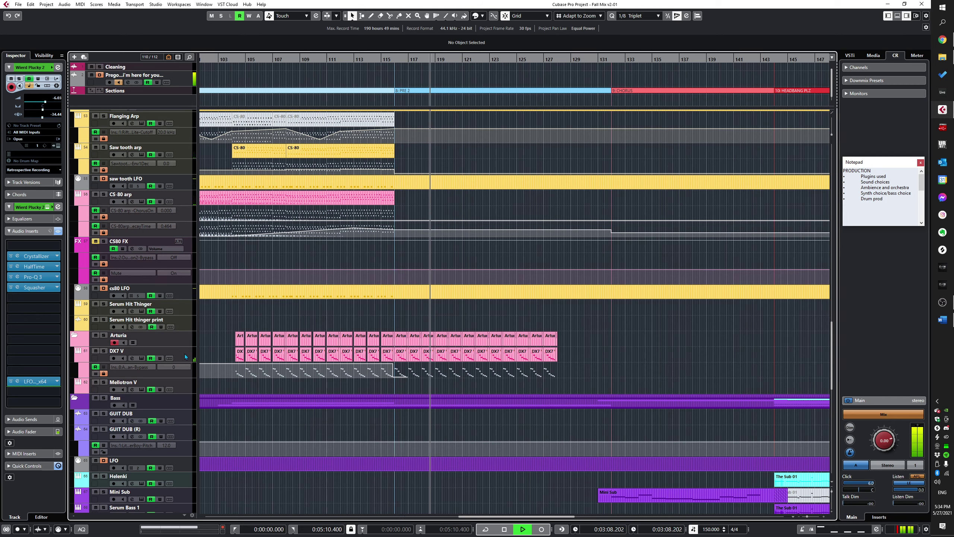
pyautogui.click(95, 351)
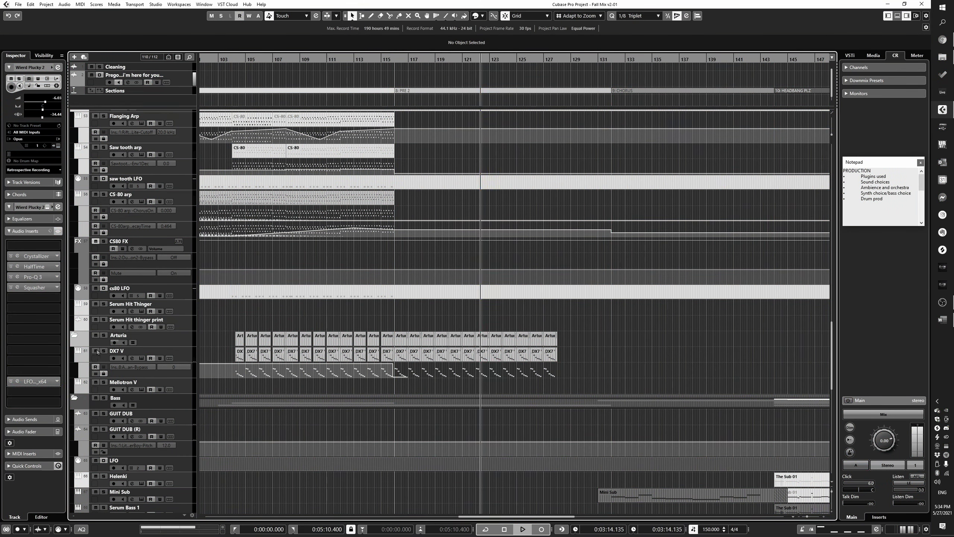
pyautogui.click(96, 352)
pyautogui.scroll(-5, 450, 382)
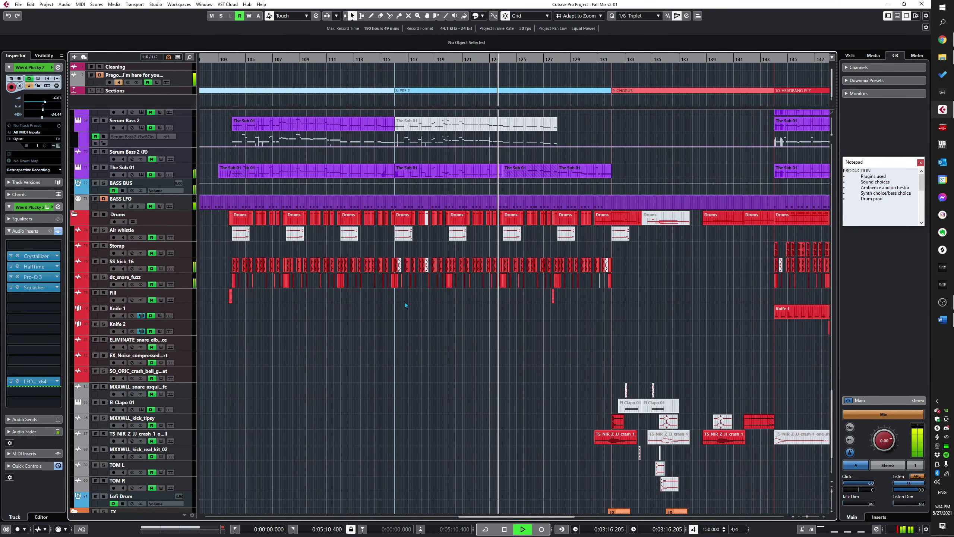
pyautogui.scroll(2, 434, 336)
pyautogui.scroll(-2, 409, 386)
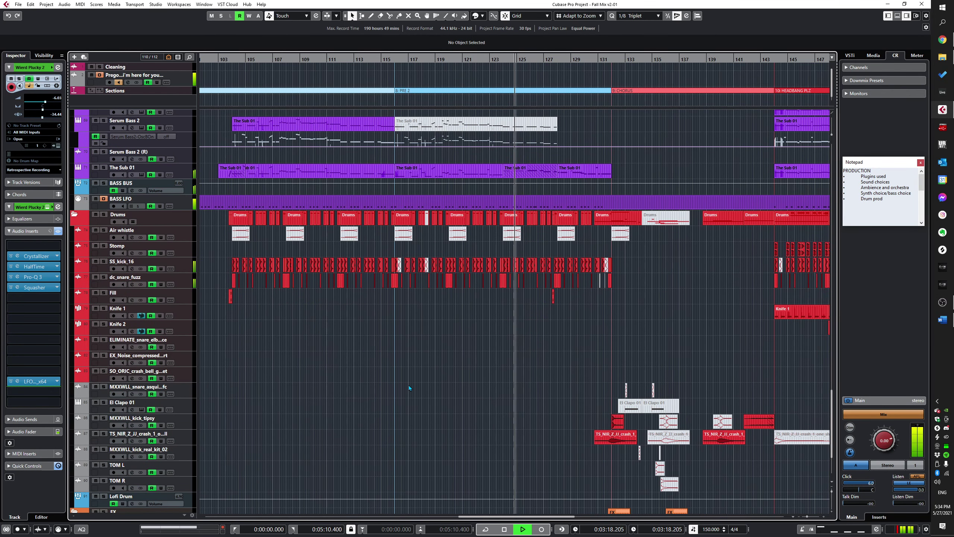
pyautogui.press('space')
# Step: Examine the drum, bass, synth and keys tracks across Verse 2, Pre 2 and the Chorus
pyautogui.scroll(-2, 456, 311)
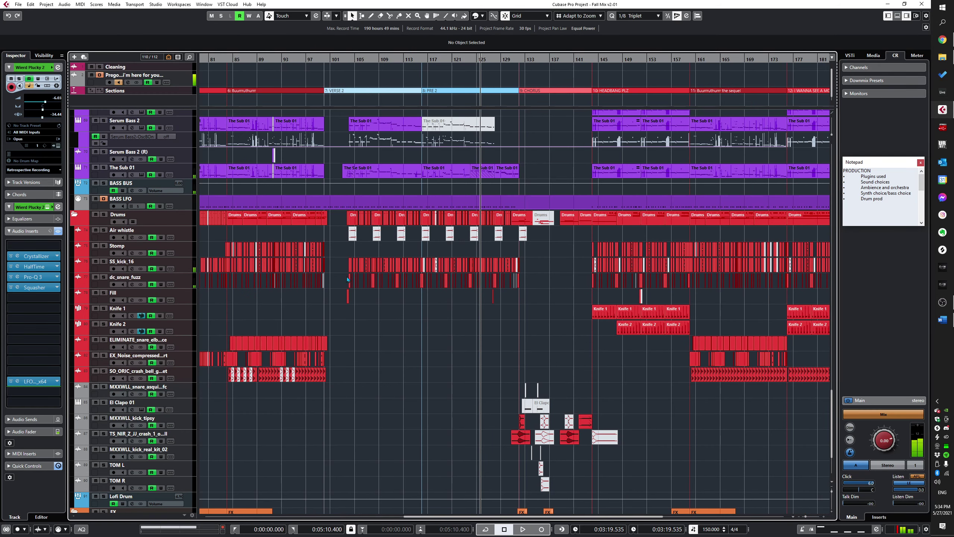
pyautogui.scroll(3, 459, 359)
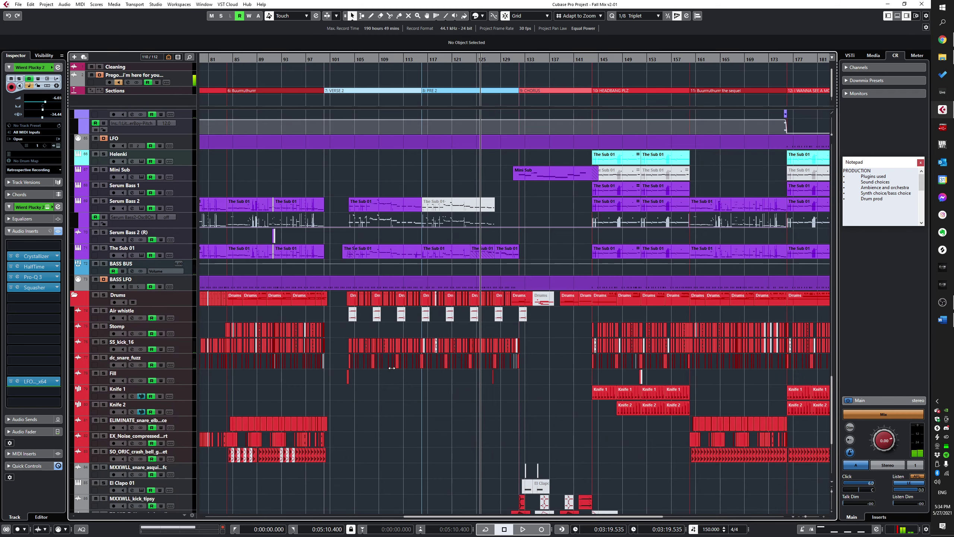
pyautogui.scroll(4, 450, 435)
pyautogui.scroll(-2, 414, 376)
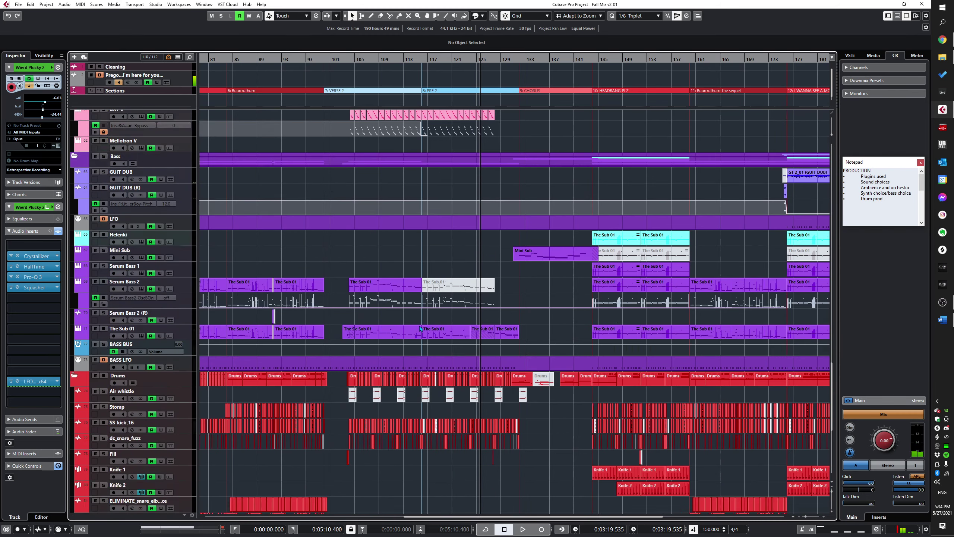
pyautogui.scroll(3, 378, 314)
pyautogui.scroll(5, 401, 311)
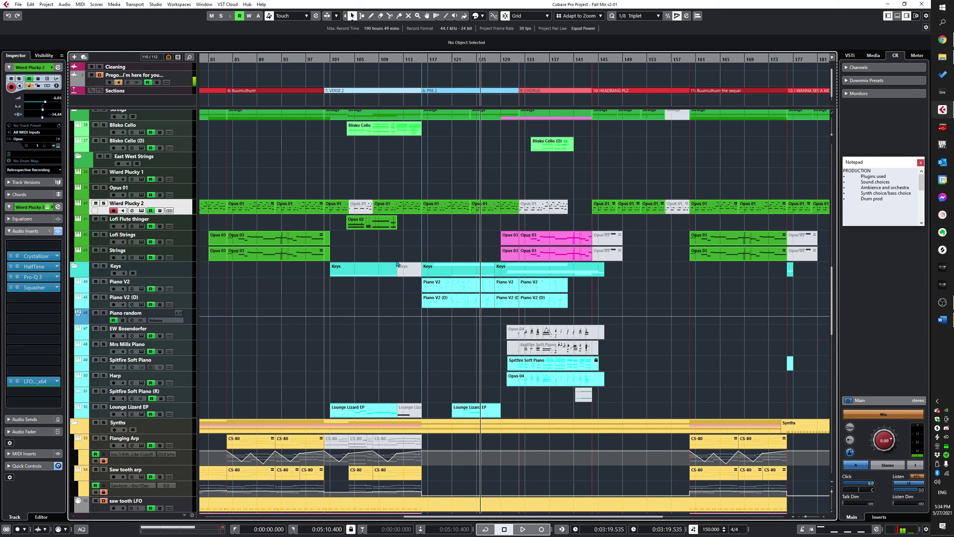
# Step: Solo Wierd Plucky 2, play Verse 2 from about bar 107 to bar 112, and clear the solo
pyautogui.scroll(3, 397, 264)
pyautogui.click(371, 268)
pyautogui.press('s')
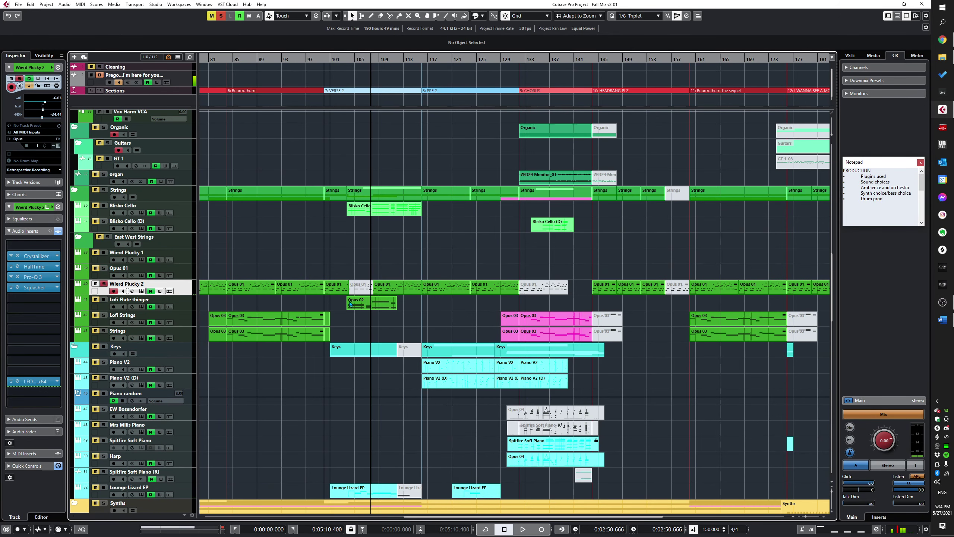
pyautogui.scroll(-4, 386, 301)
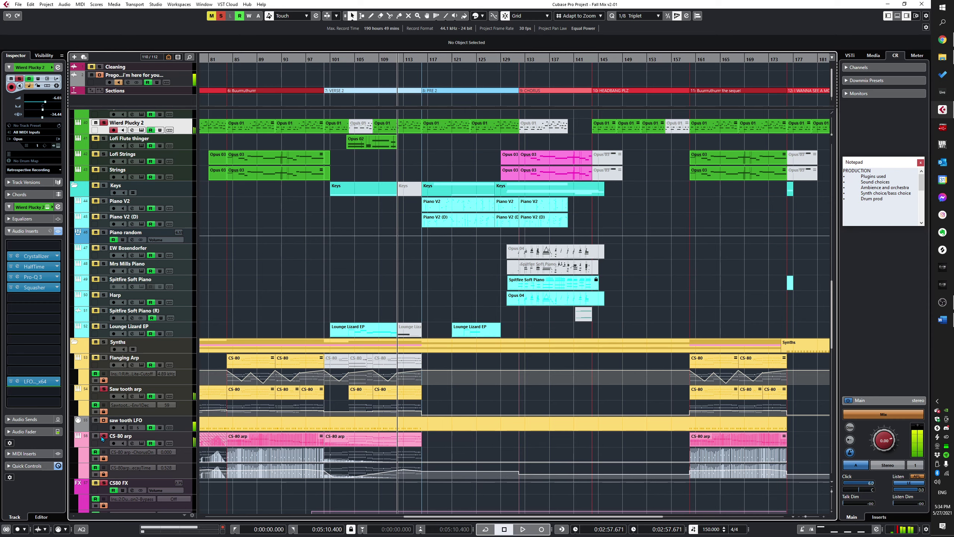
pyautogui.scroll(-15, 381, 357)
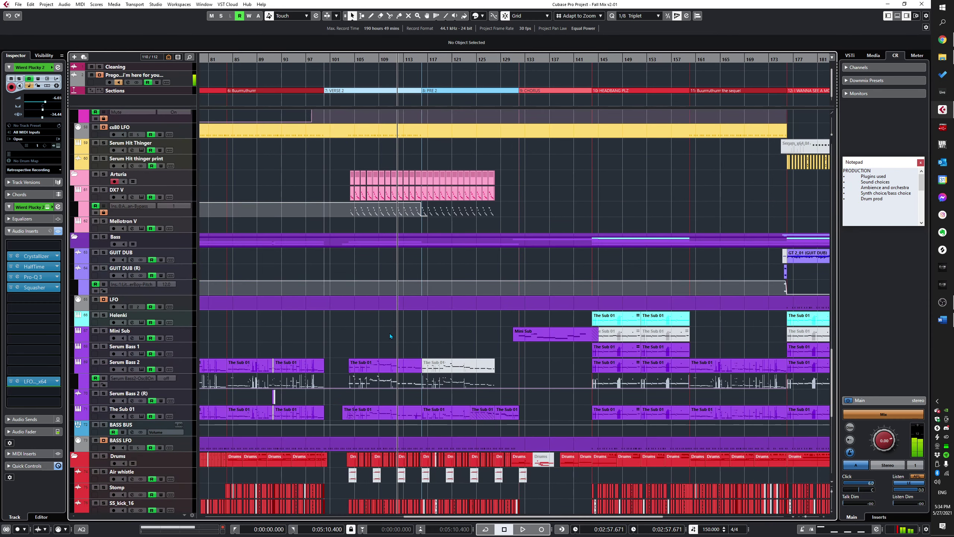
# Step: Examine the strings, keys, bass and drum tracks from Verse 2 through the Chorus into Headbang PT.2
pyautogui.scroll(20, 422, 328)
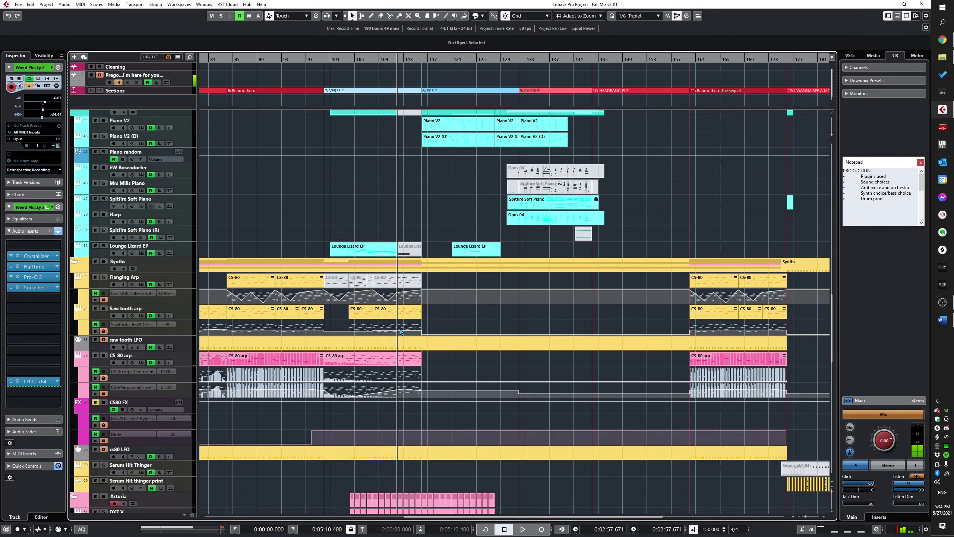
pyautogui.scroll(-3, 435, 346)
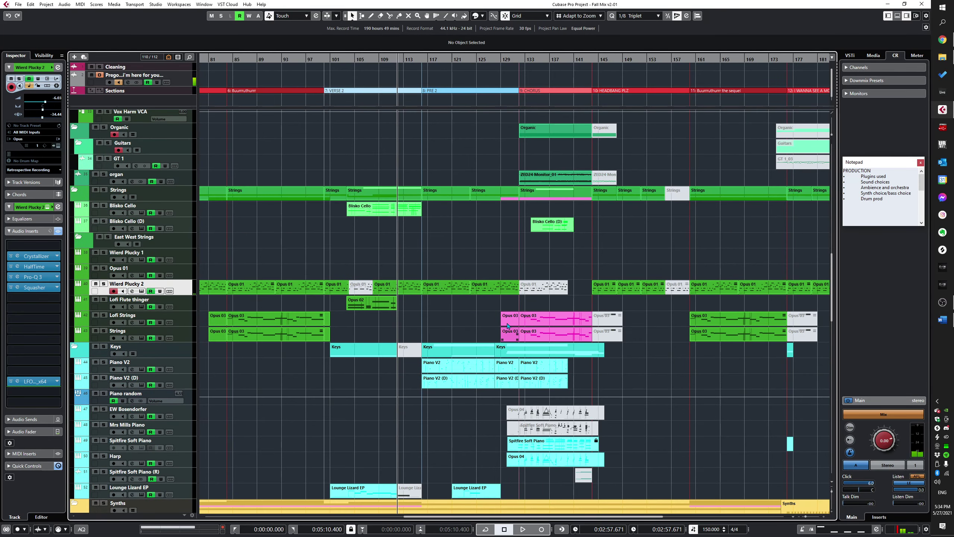
pyautogui.scroll(3, 452, 313)
pyautogui.scroll(-8, 448, 316)
pyautogui.scroll(-8, 448, 317)
pyautogui.hscroll(3, 446, 312)
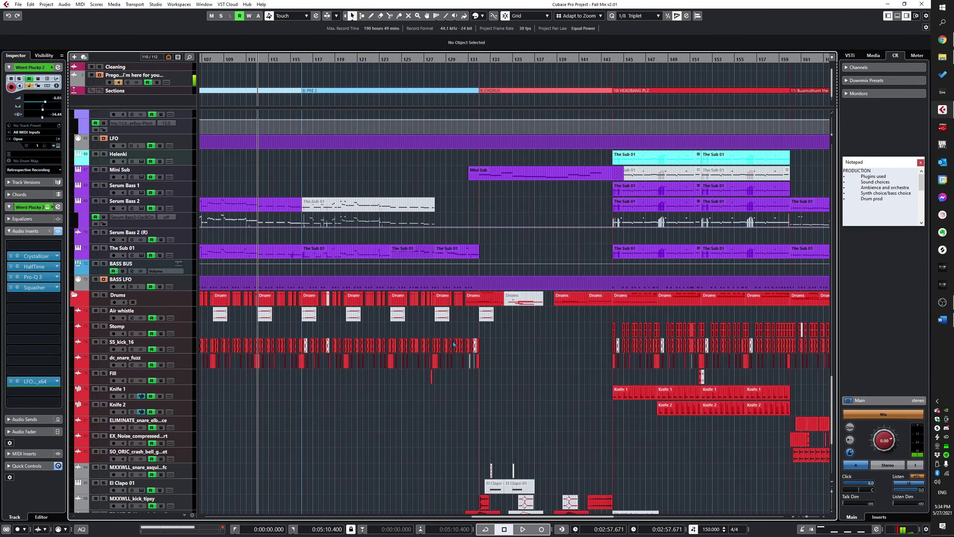
pyautogui.hscroll(-5, 442, 375)
pyautogui.hscroll(6, 496, 393)
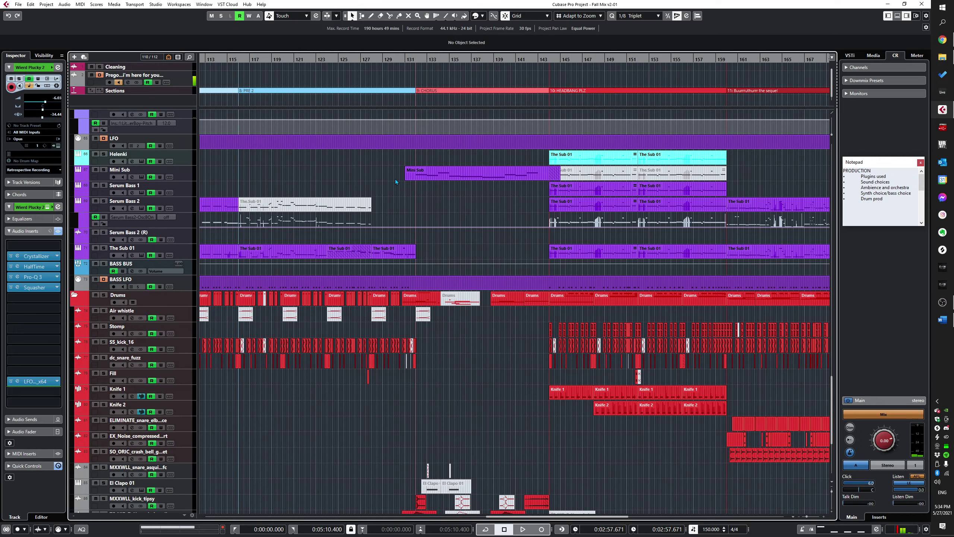
# Step: Play the full mix from Pre 2 into the Chorus, following the bass, drum and FX tracks, and stop near bar 141
pyautogui.scroll(-3, 465, 192)
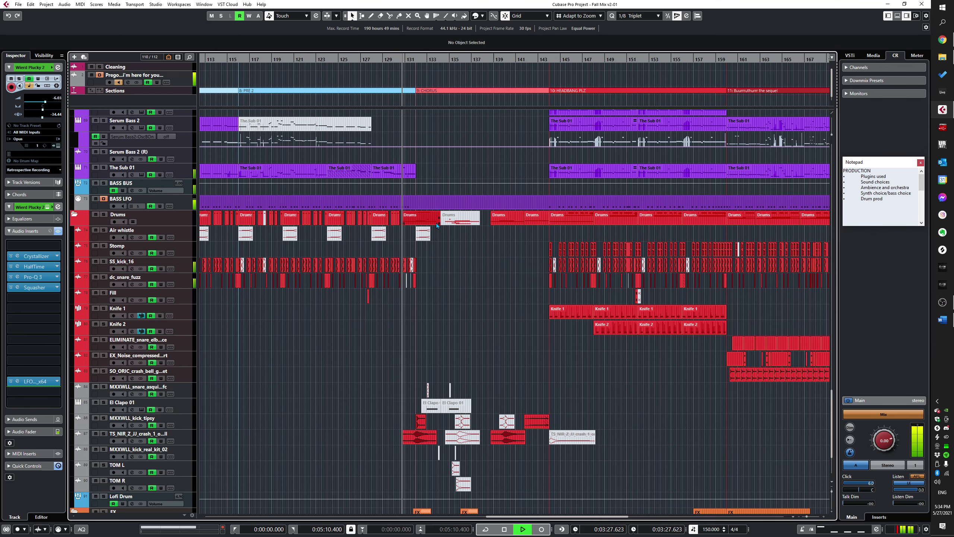
pyautogui.scroll(-3, 417, 331)
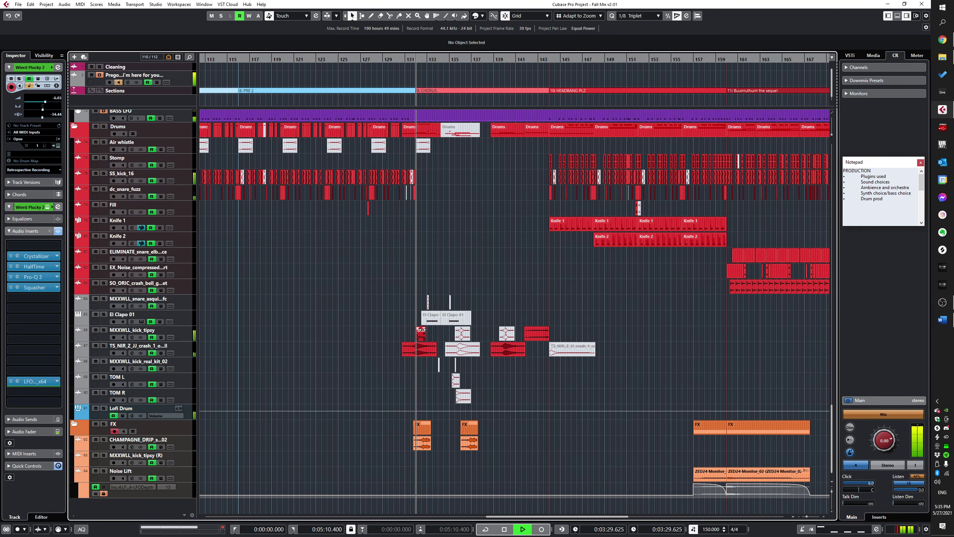
pyautogui.scroll(2, 423, 331)
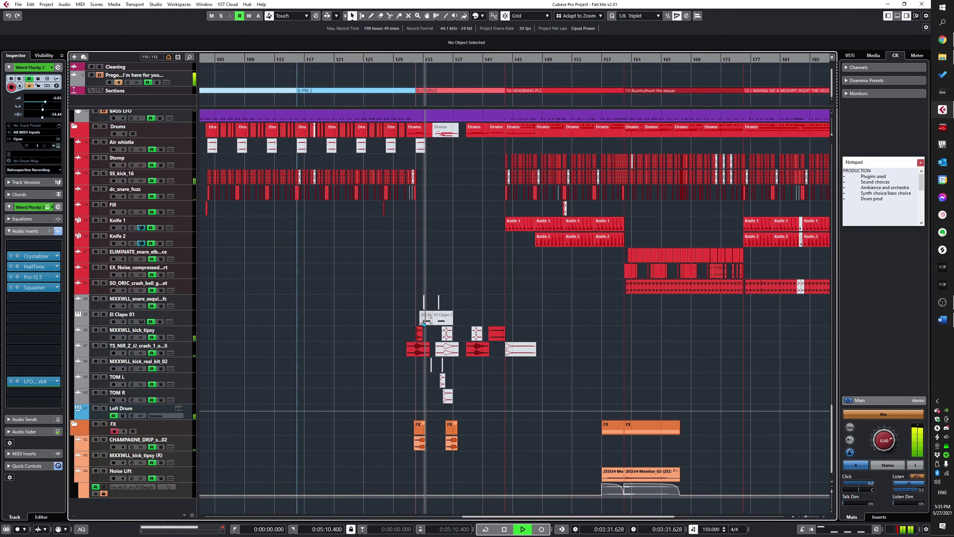
pyautogui.scroll(1, 428, 325)
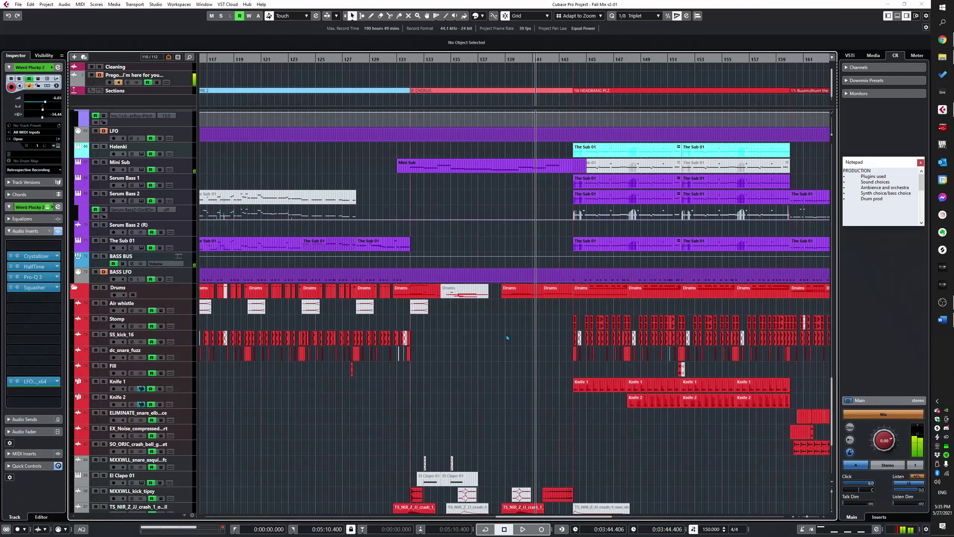
# Step: Examine the synth, bass, drum and FX tracks around the Chorus and the start of Headbang PT.2
pyautogui.scroll(-5, 472, 309)
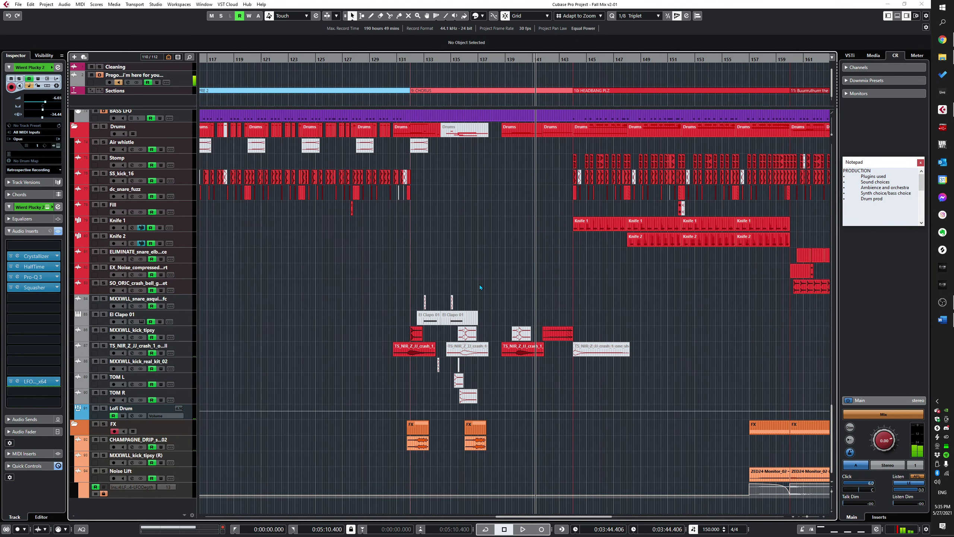
pyautogui.scroll(7, 470, 273)
pyautogui.scroll(4, 431, 322)
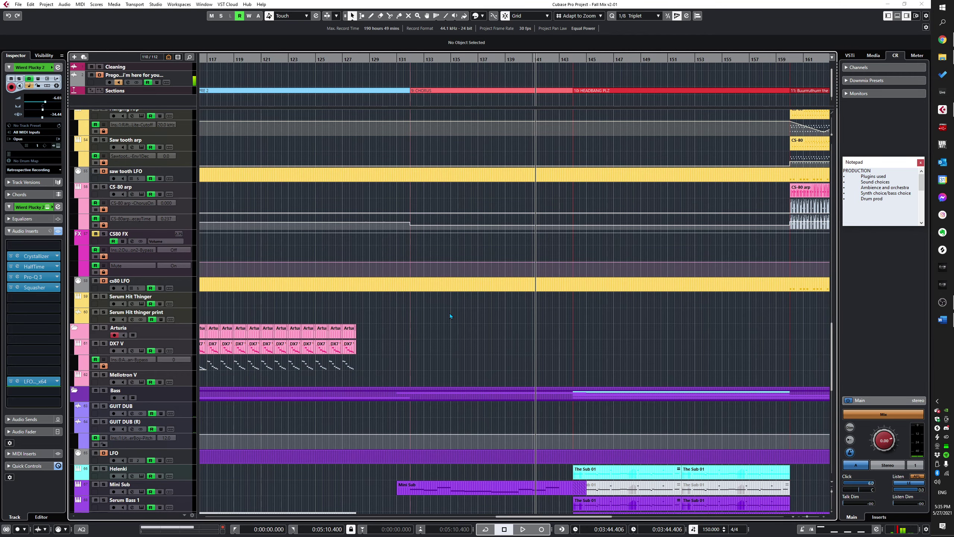
pyautogui.scroll(-8, 449, 313)
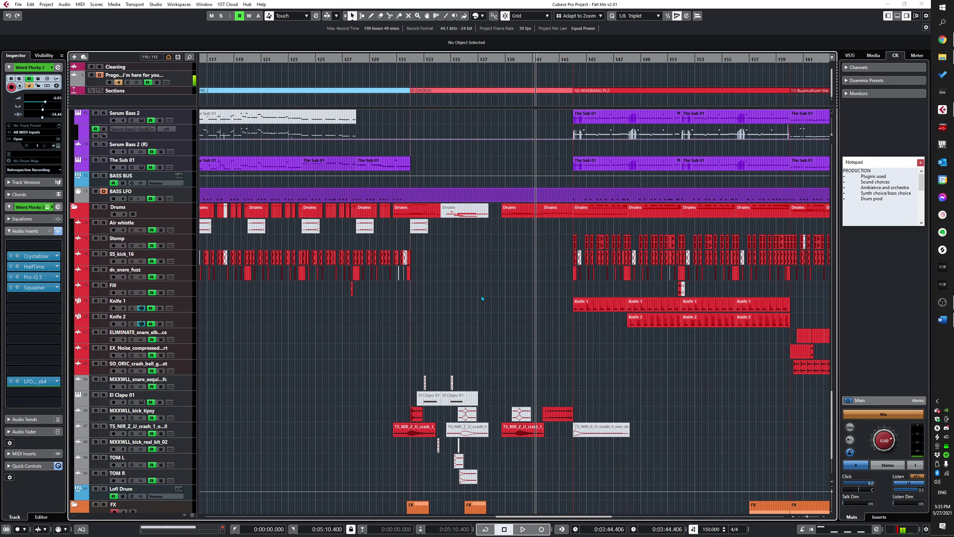
pyautogui.scroll(-3, 484, 294)
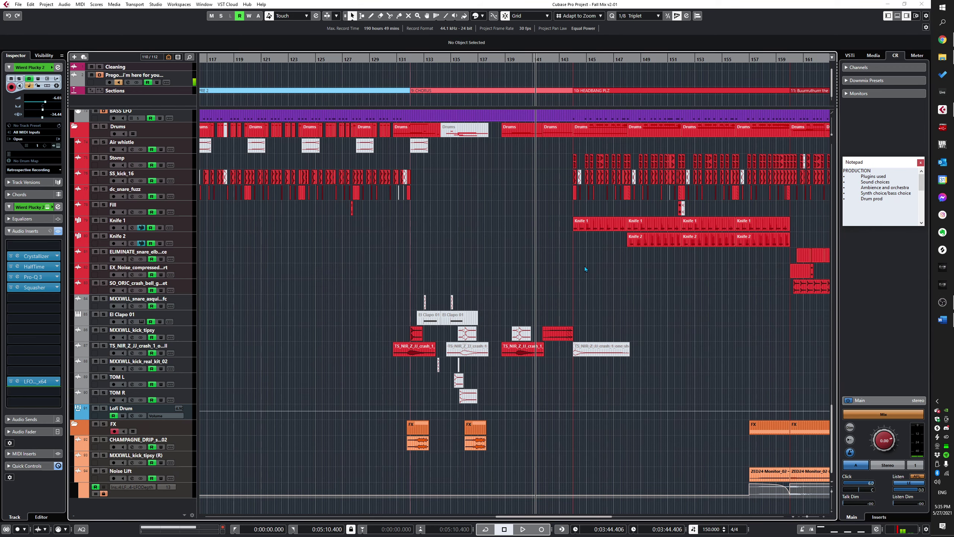
pyautogui.scroll(9, 600, 283)
pyautogui.scroll(3, 582, 307)
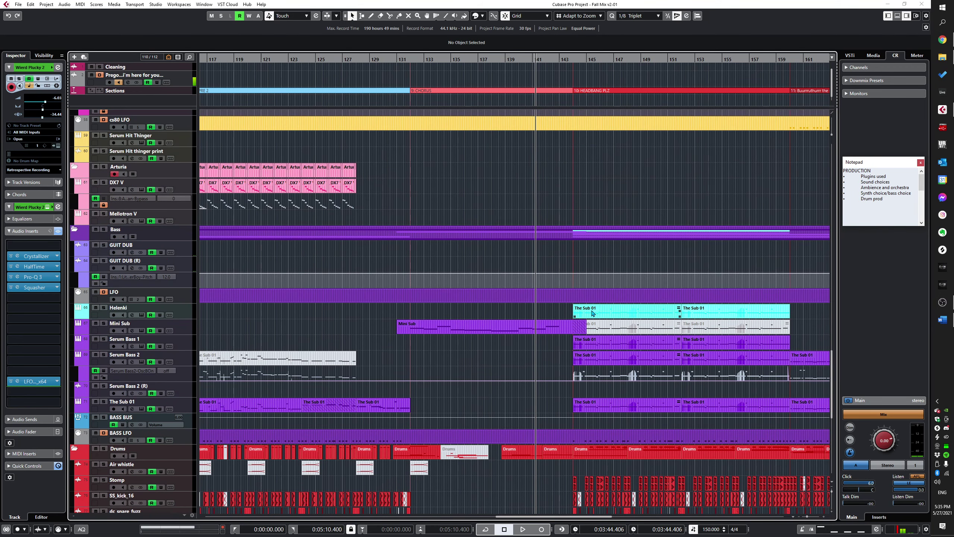
pyautogui.scroll(-6, 577, 327)
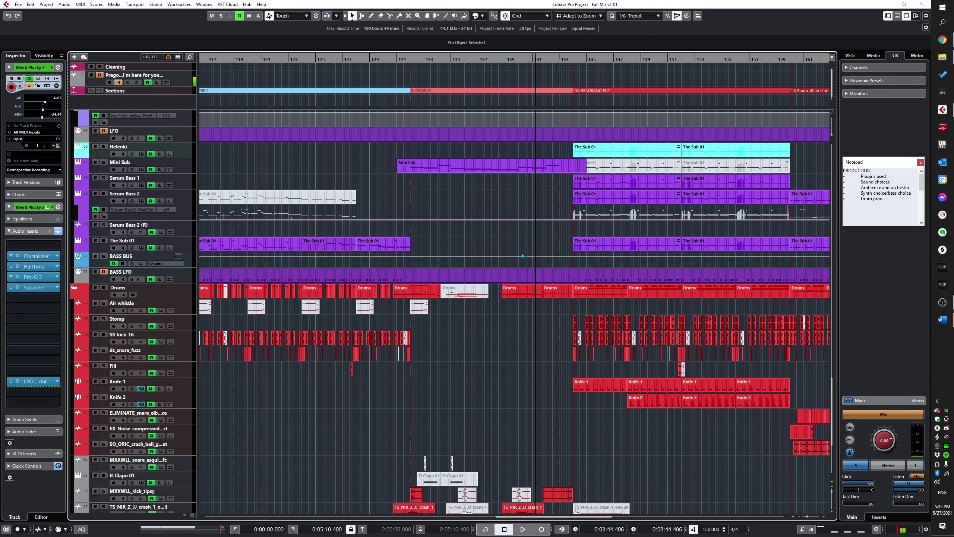
pyautogui.scroll(9, 520, 251)
# Step: Play from just before the Chorus, solo the Harp track during playback, and stop near bar 145
pyautogui.click(398, 257)
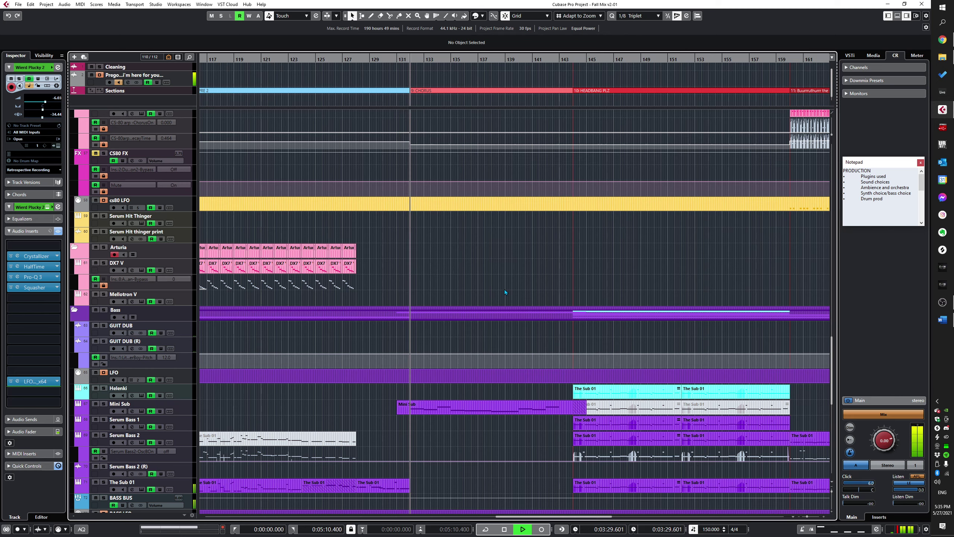
pyautogui.scroll(-9, 508, 301)
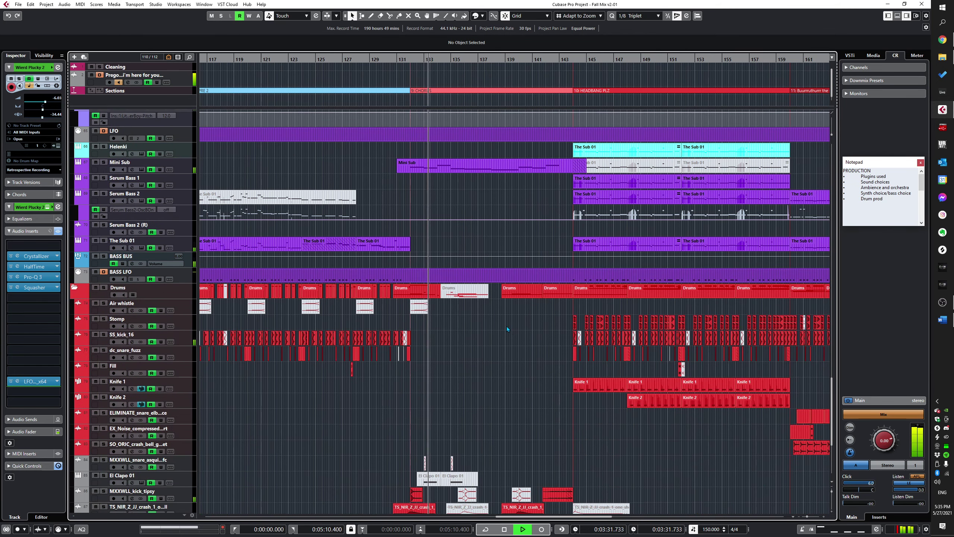
pyautogui.scroll(-6, 506, 323)
pyautogui.scroll(20, 558, 357)
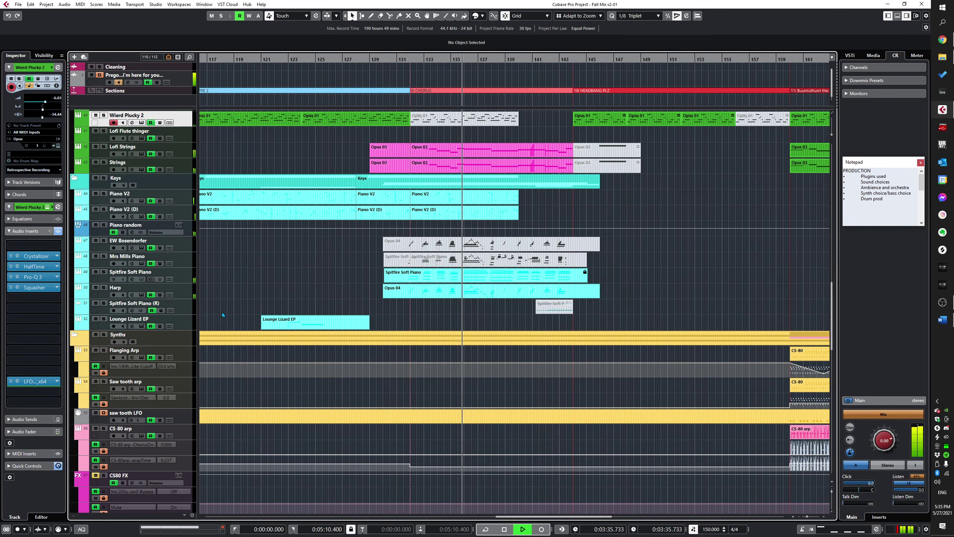
pyautogui.click(104, 287)
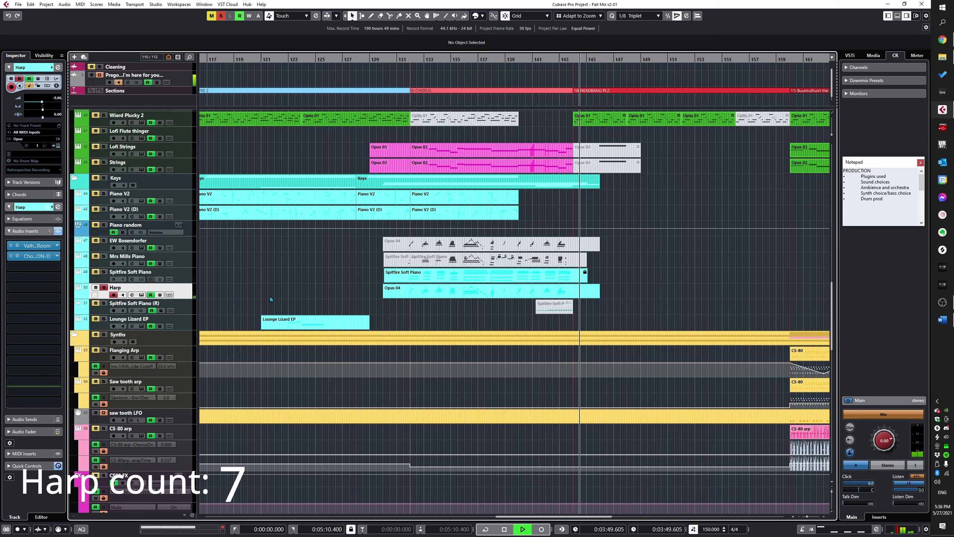
pyautogui.press('space')
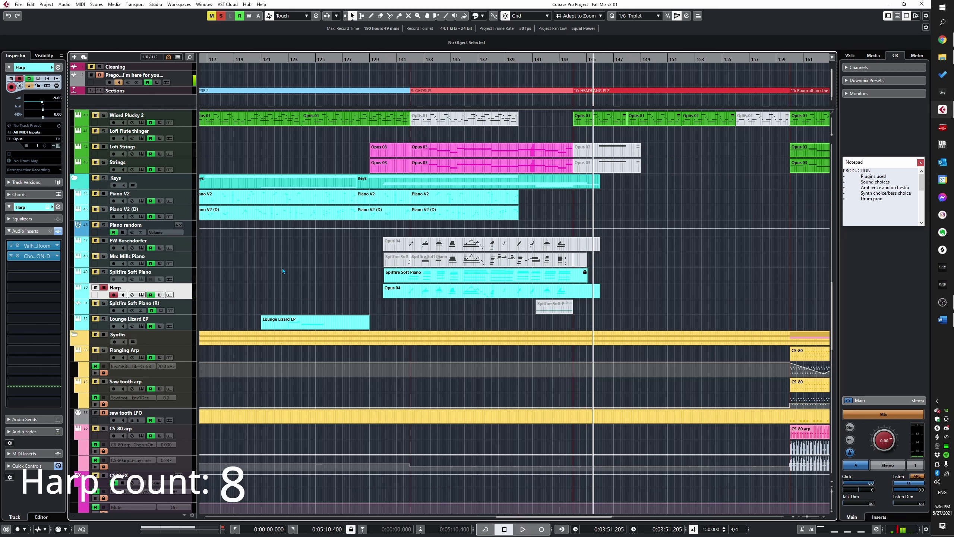
# Step: Move the playback position to the start of the Harp part near bar 131 and inspect the Harp channel in the mixer
pyautogui.click(398, 299)
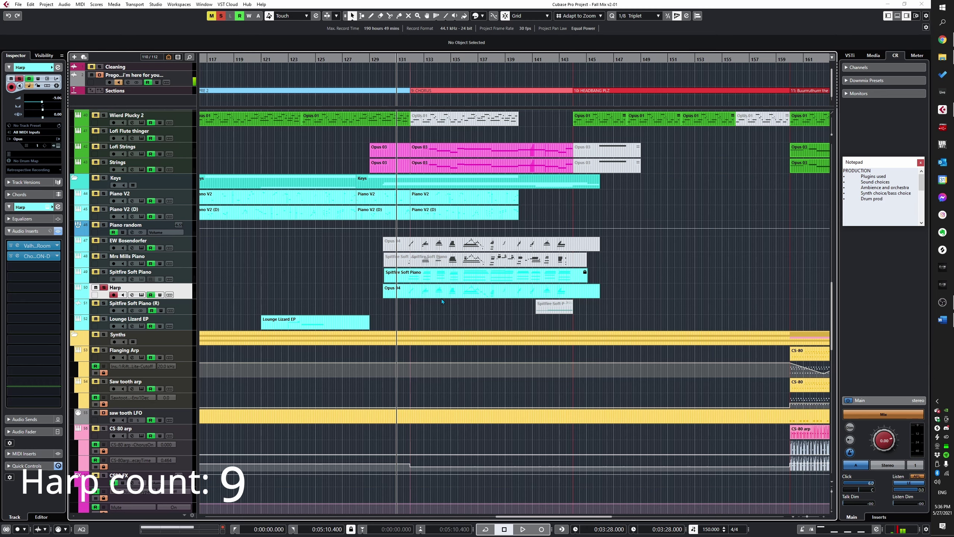
pyautogui.press('F3')
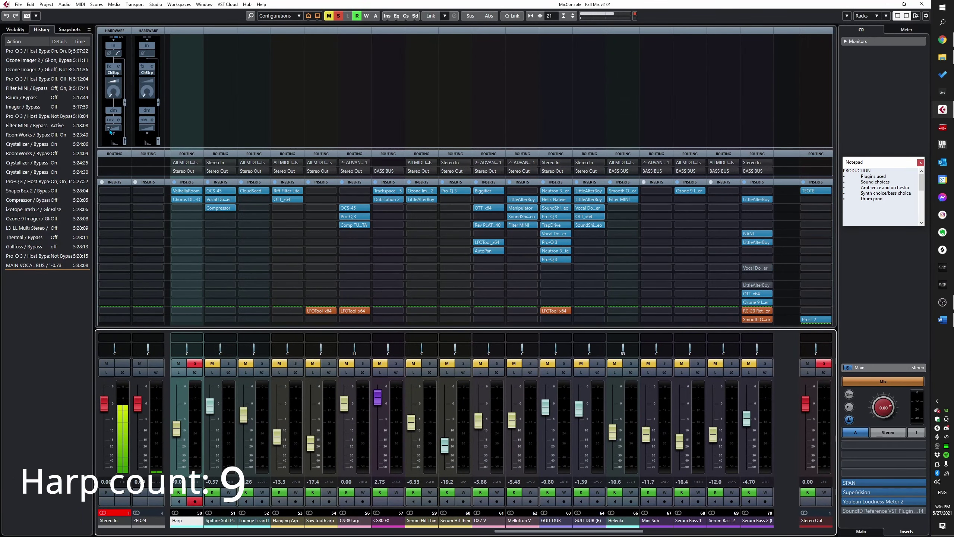
pyautogui.moveTo(111, 129); pyautogui.dragTo(121, 129)
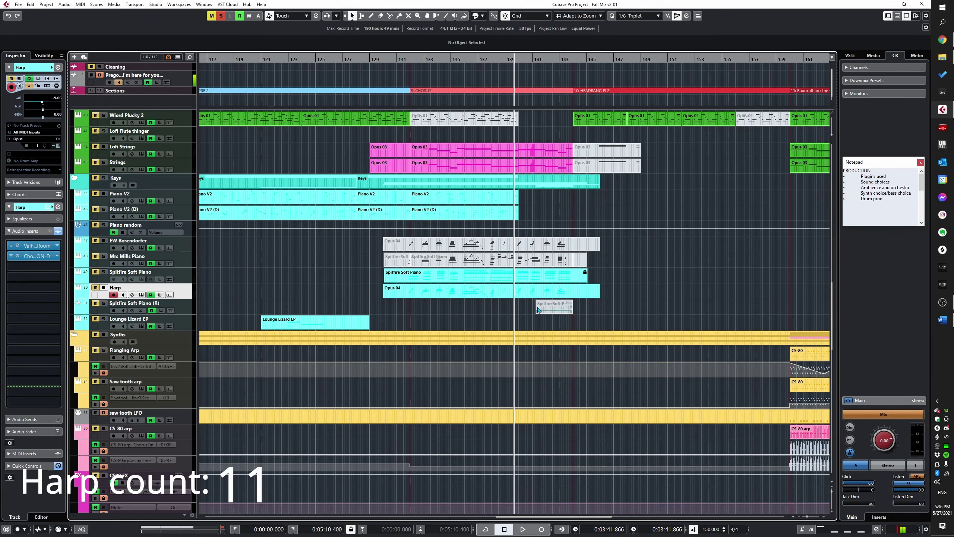
# Step: Play the full mix from about bar 138 through the Chorus into the Headbang section, stopping near bar 146
pyautogui.scroll(-12, 538, 307)
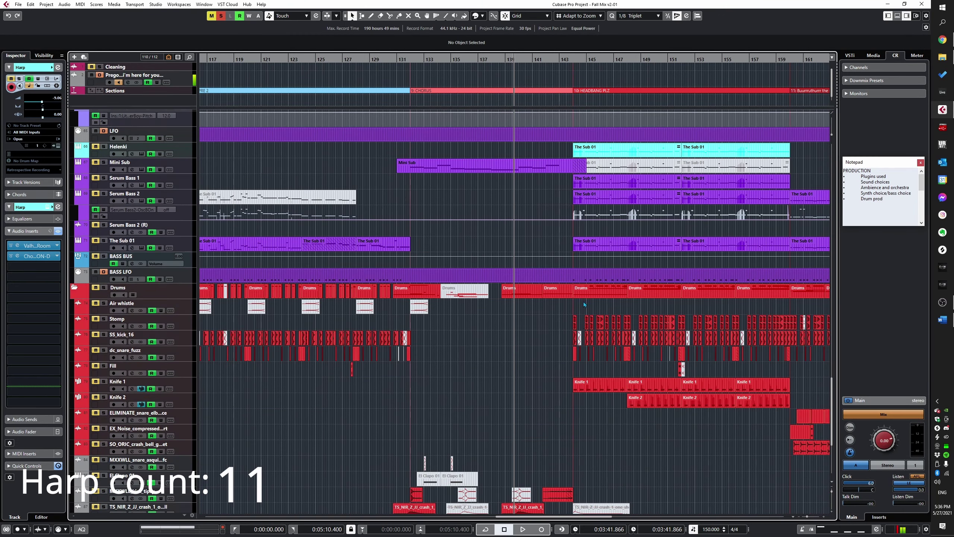
pyautogui.scroll(4, 546, 331)
pyautogui.click(431, 329)
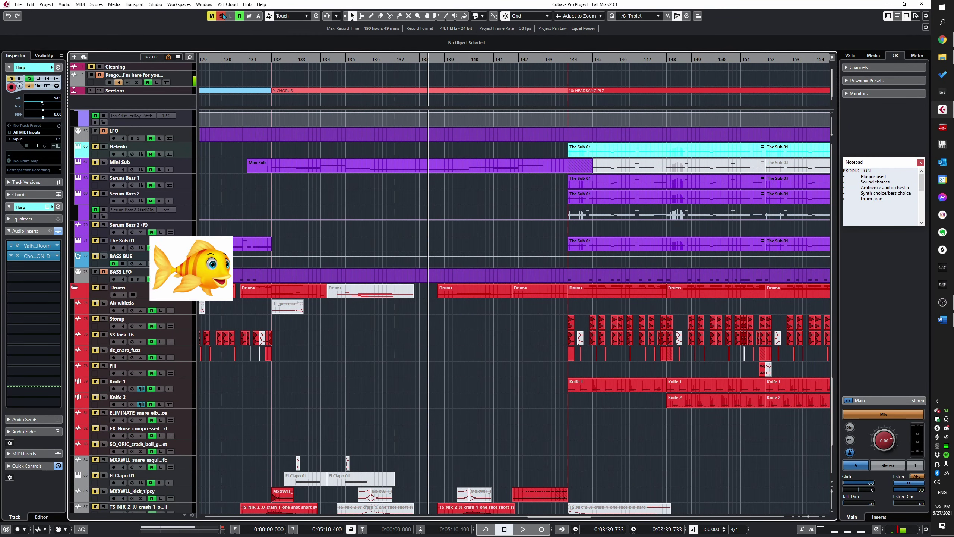
pyautogui.press('space')
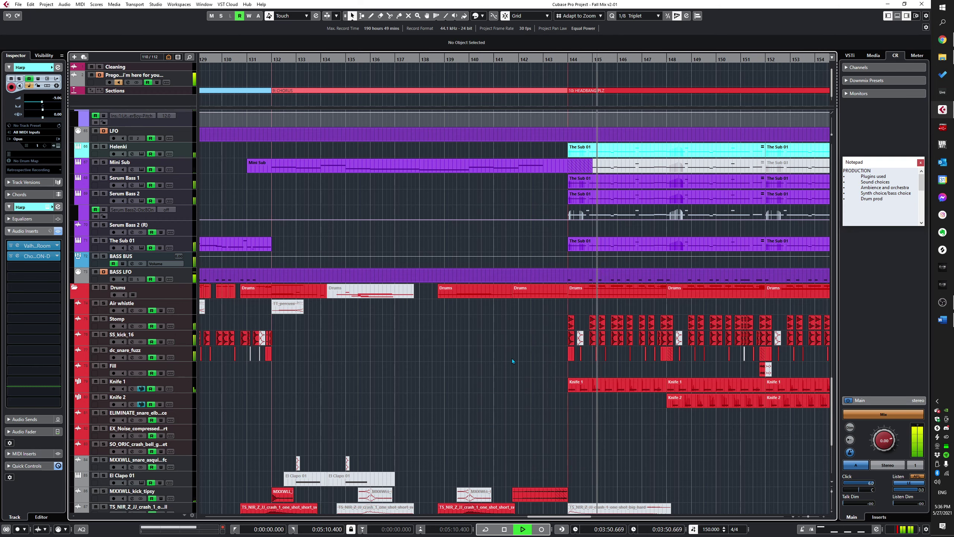
pyautogui.scroll(10, 525, 379)
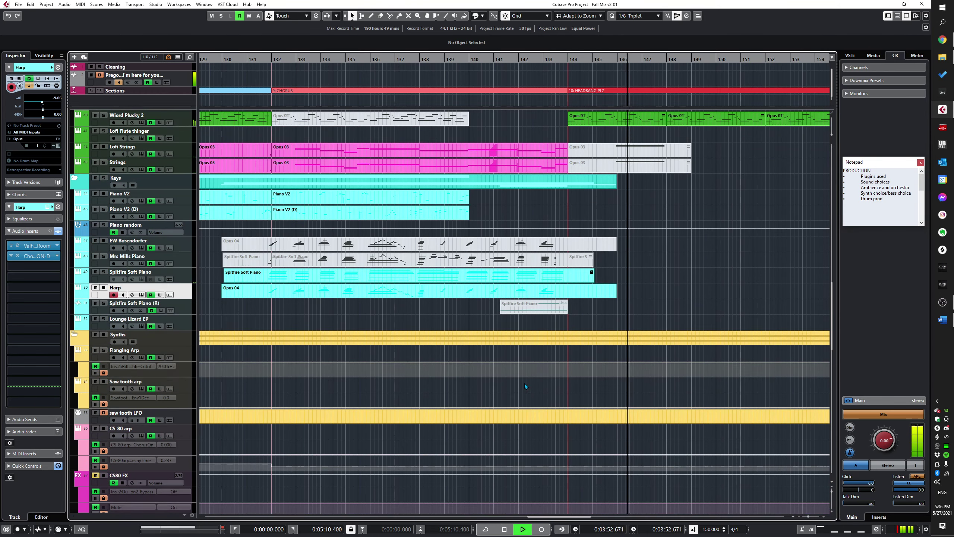
pyautogui.press('space')
# Step: Examine the vocal, synth, bass and drum tracks around the Chorus and the start of the Headbang section
pyautogui.scroll(-6, 451, 372)
pyautogui.scroll(20, 451, 327)
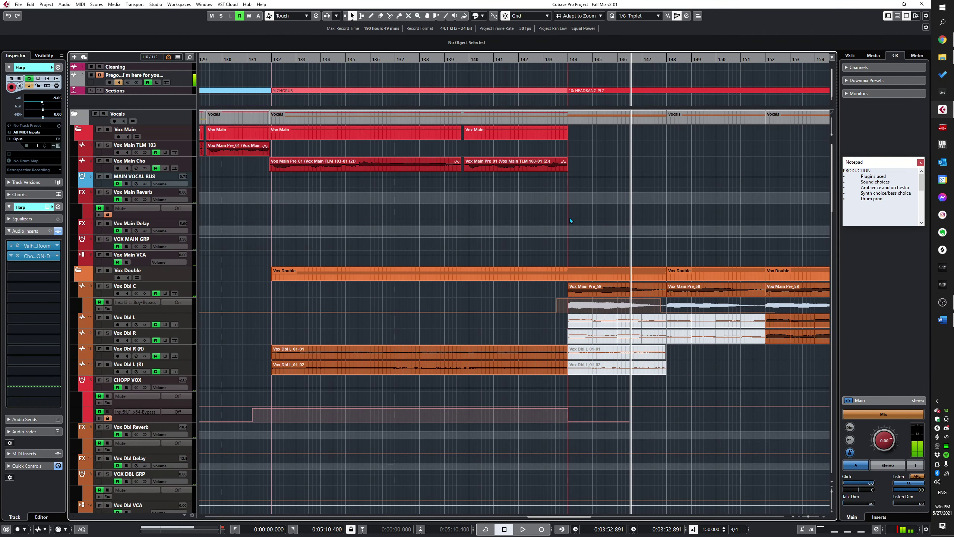
pyautogui.scroll(-5, 526, 301)
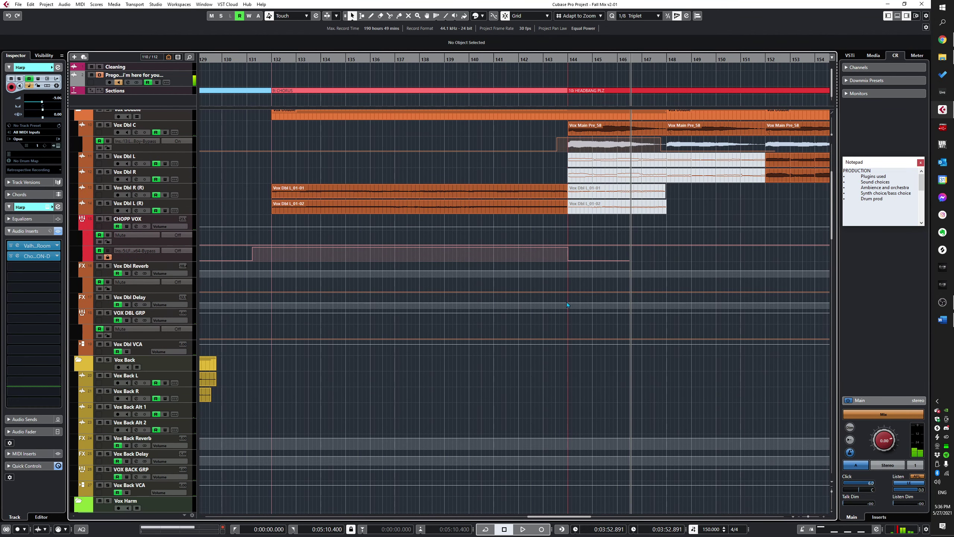
pyautogui.scroll(-15, 552, 282)
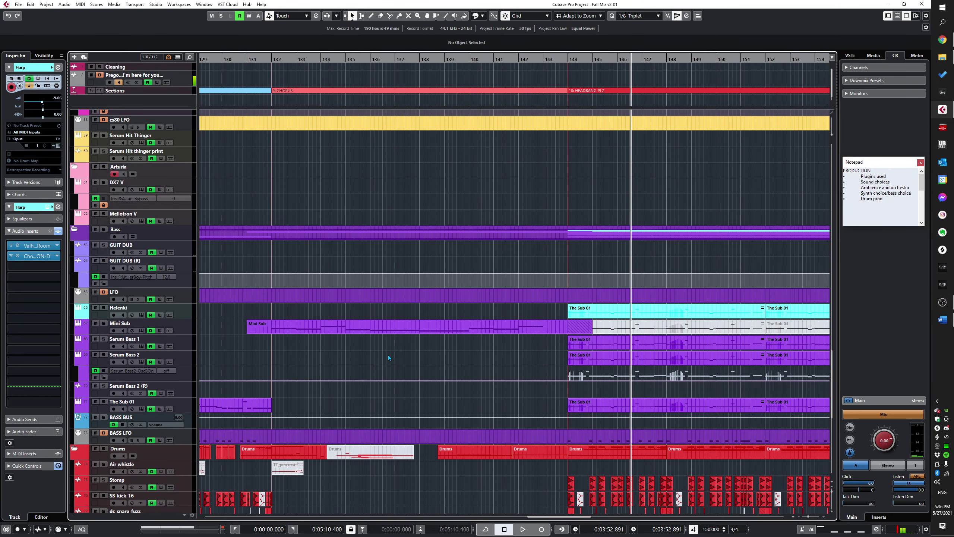
pyautogui.scroll(-5, 538, 282)
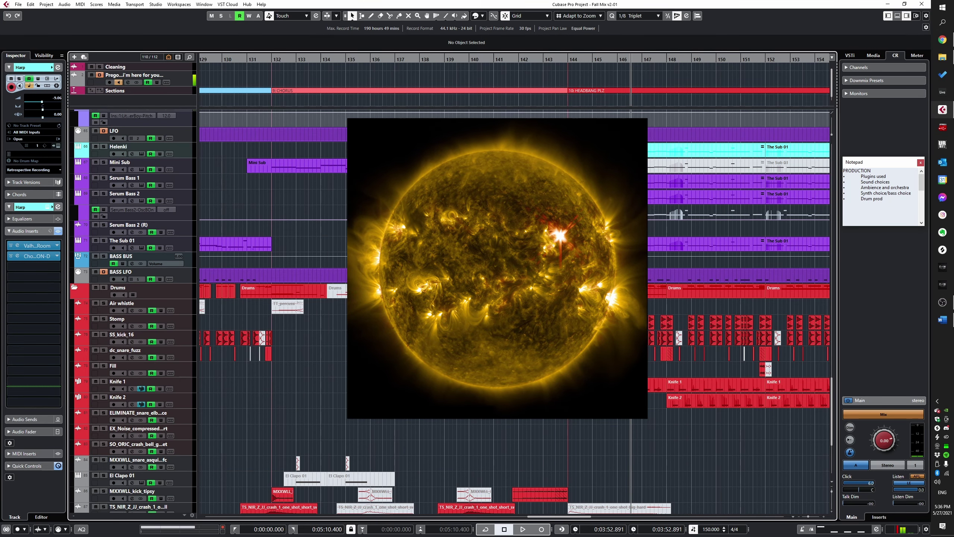
pyautogui.scroll(3, 581, 324)
pyautogui.scroll(-3, 557, 231)
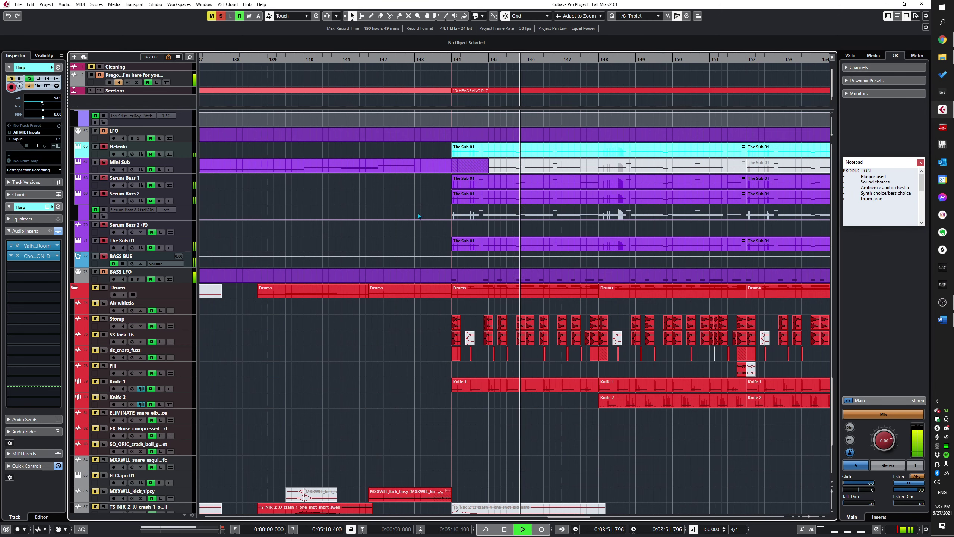
# Step: Stop the soloed bass playback near bar 146 and look over the bass and drum parts through the song's remaining sections
pyautogui.press('space')
pyautogui.scroll(-3, 524, 265)
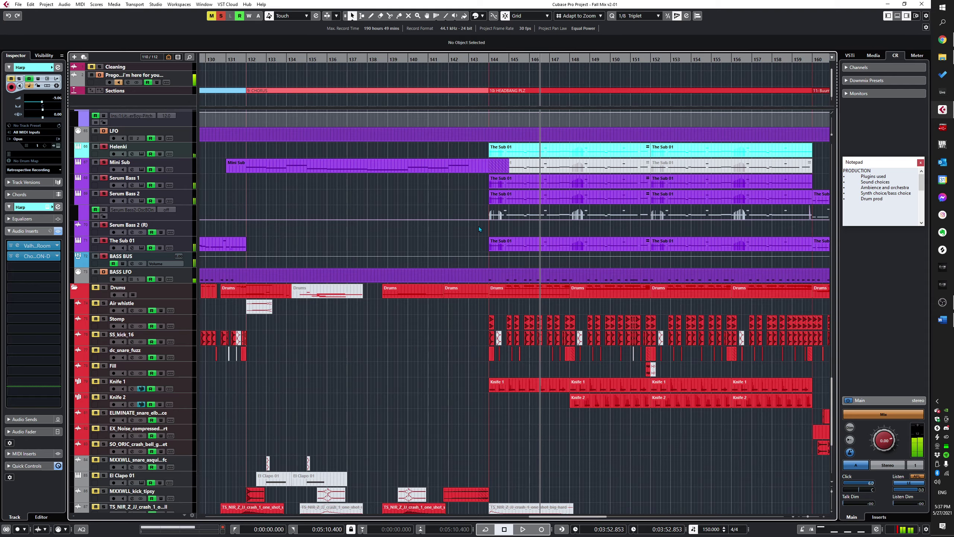
pyautogui.scroll(-3, 478, 227)
pyautogui.scroll(-2, 477, 237)
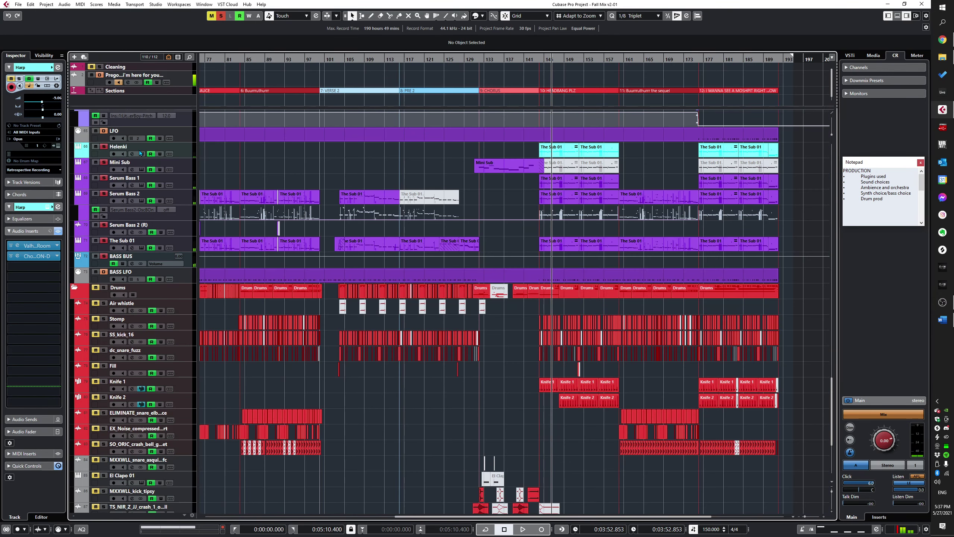
pyautogui.hscroll(5, 366, 151)
pyautogui.scroll(2, 367, 152)
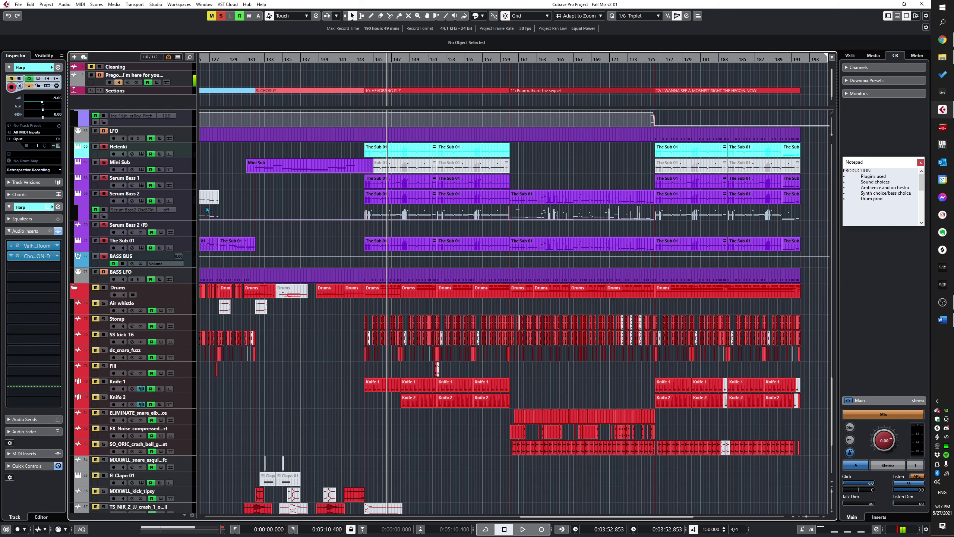
# Step: Open the Serum instrument of the Serum Bass 1 track during soloed bass playback, stop near bar 151, and clear the solo
pyautogui.click(182, 196)
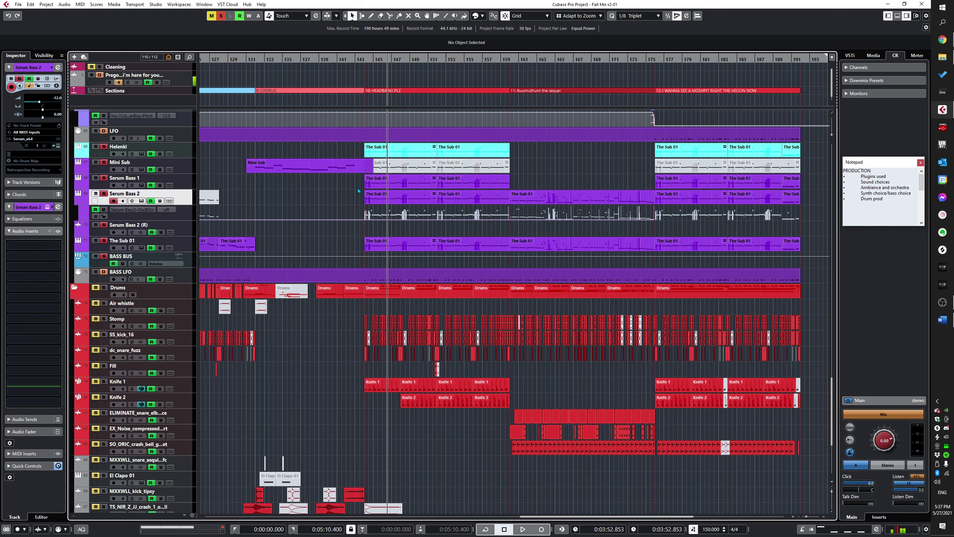
pyautogui.click(165, 184)
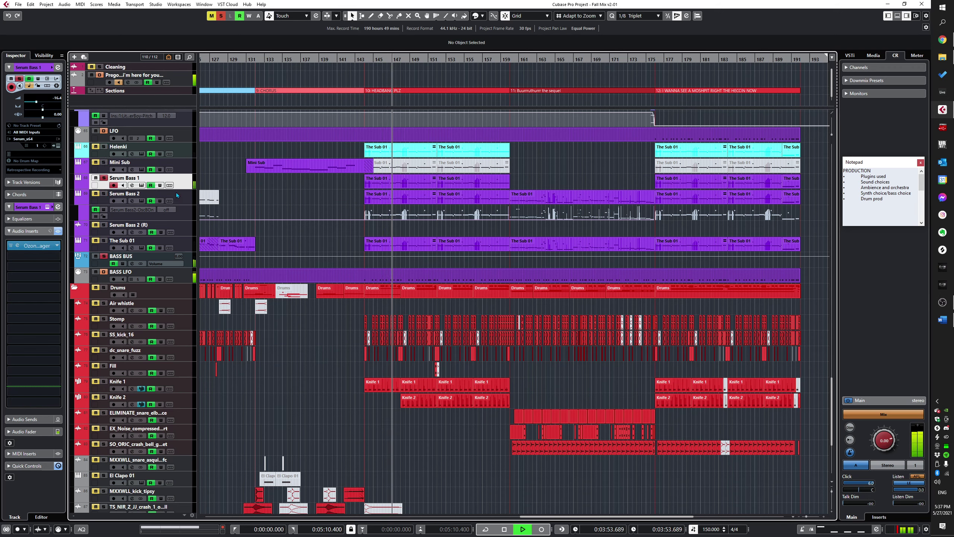
pyautogui.click(142, 186)
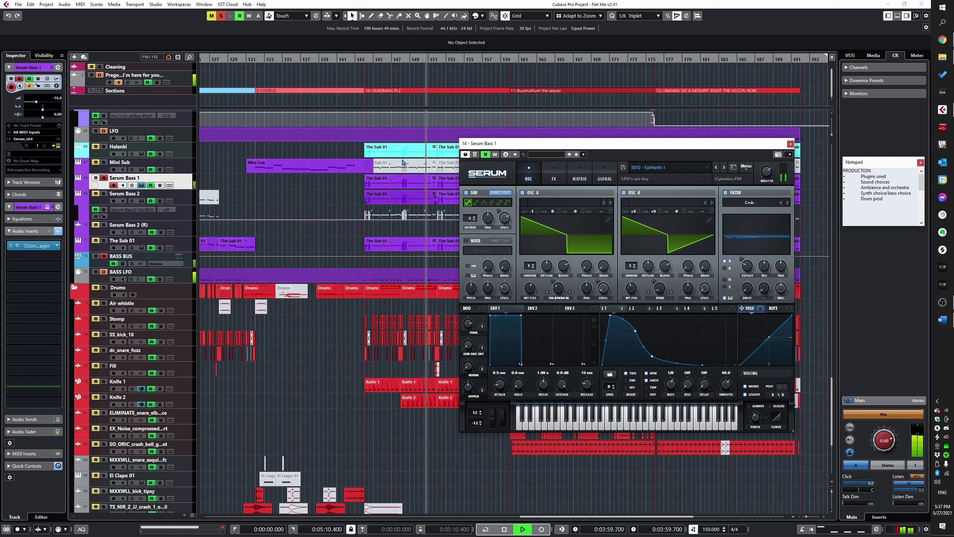
pyautogui.press('space')
pyautogui.click(103, 177)
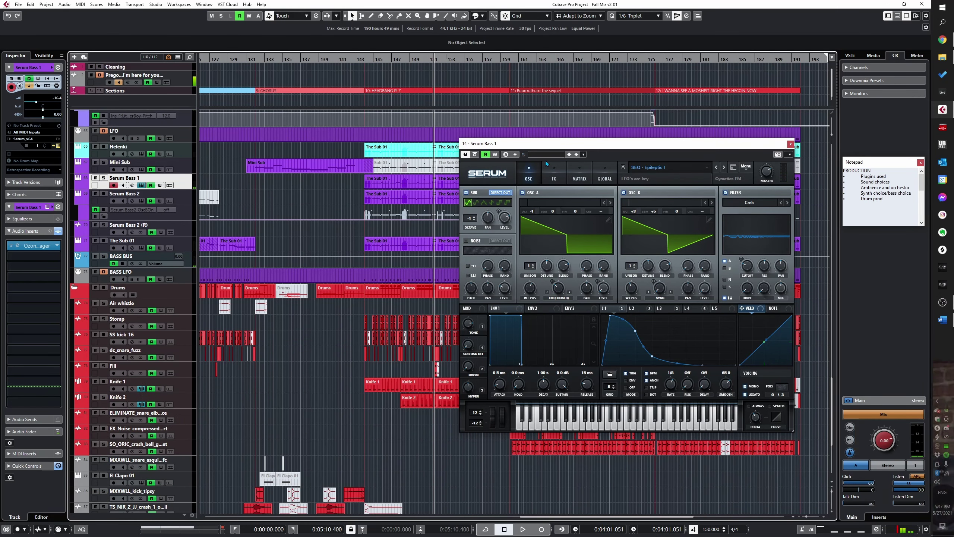
# Step: Close the Serum window and play the soloed drum tracks from about bar 143, stopping near bar 151
pyautogui.click(352, 195)
pyautogui.scroll(-5, 416, 288)
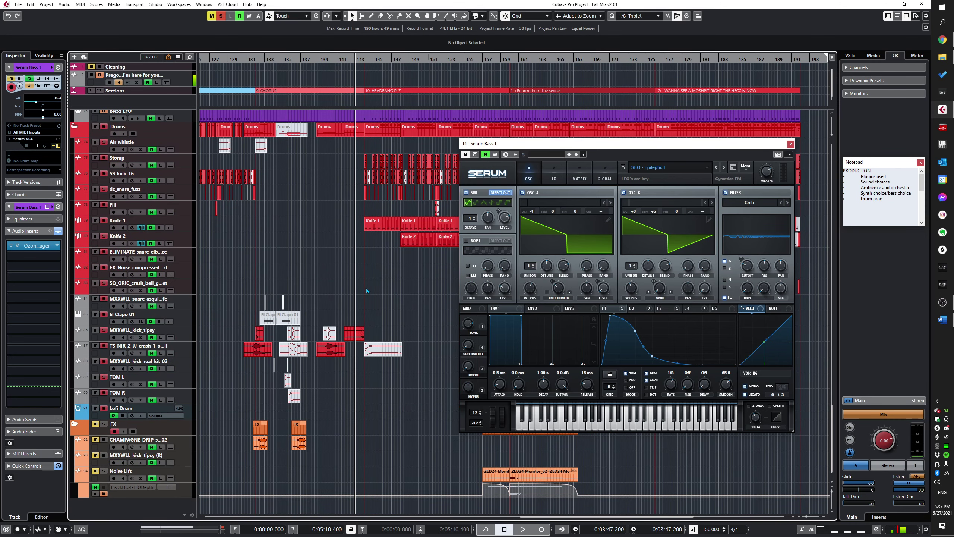
pyautogui.scroll(3, 366, 288)
pyautogui.click(790, 144)
pyautogui.scroll(3, 368, 258)
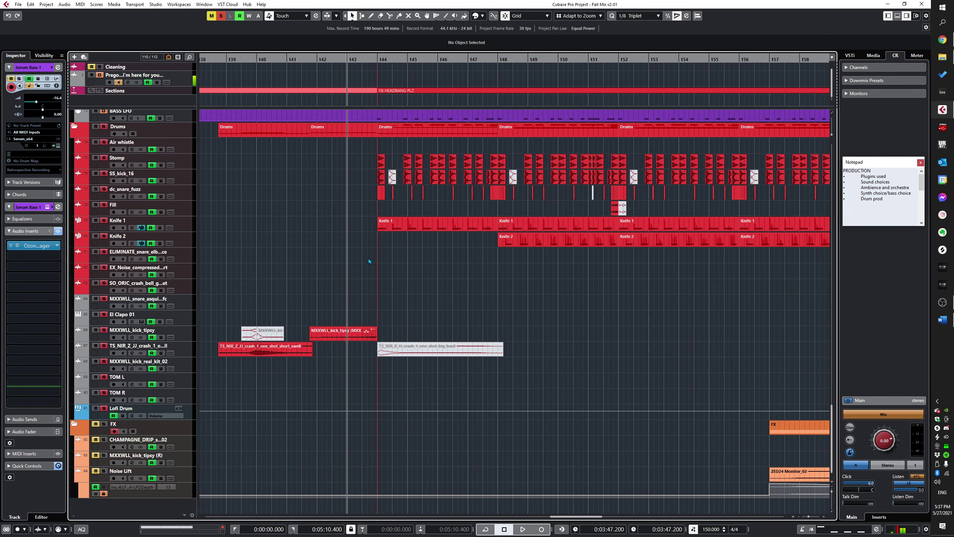
pyautogui.press('space')
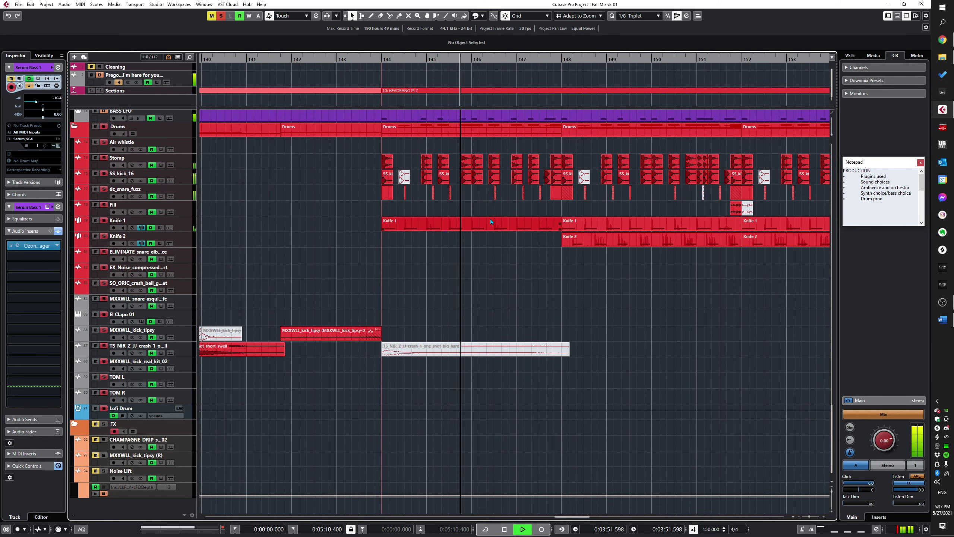
pyautogui.scroll(-1, 473, 244)
pyautogui.hscroll(1, 467, 276)
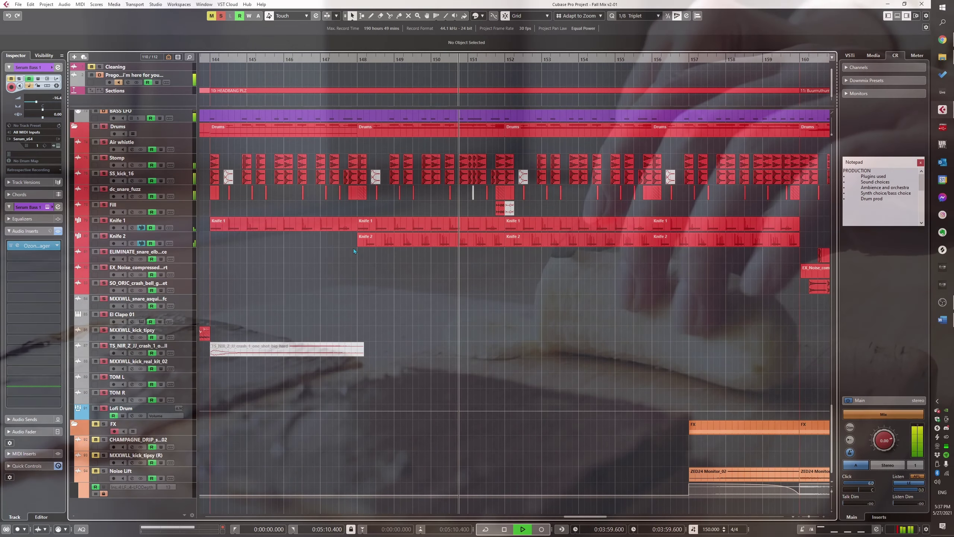
pyautogui.press('space')
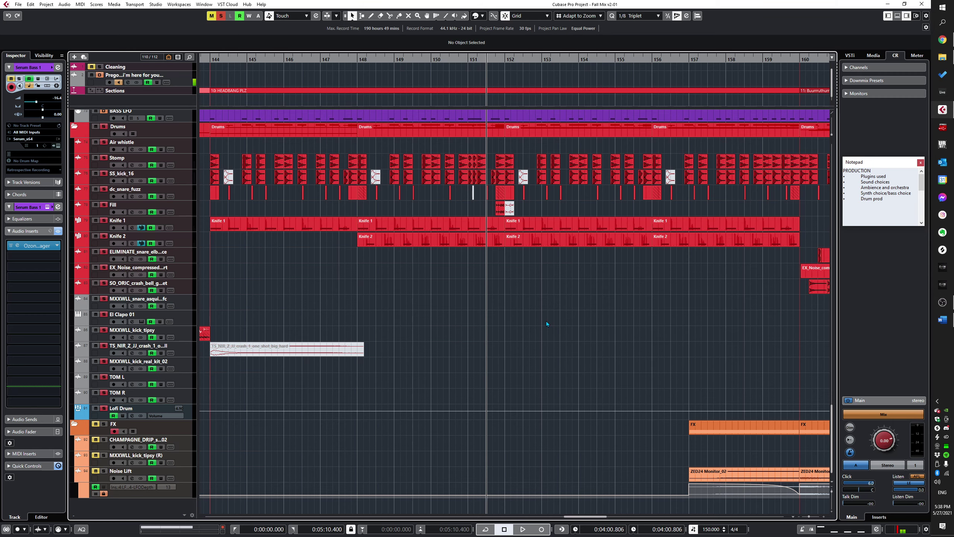
# Step: Examine the Headbang section's drum parts, their mixer channels, and the bass and synth tracks above them
pyautogui.scroll(-3, 546, 320)
pyautogui.scroll(2, 539, 304)
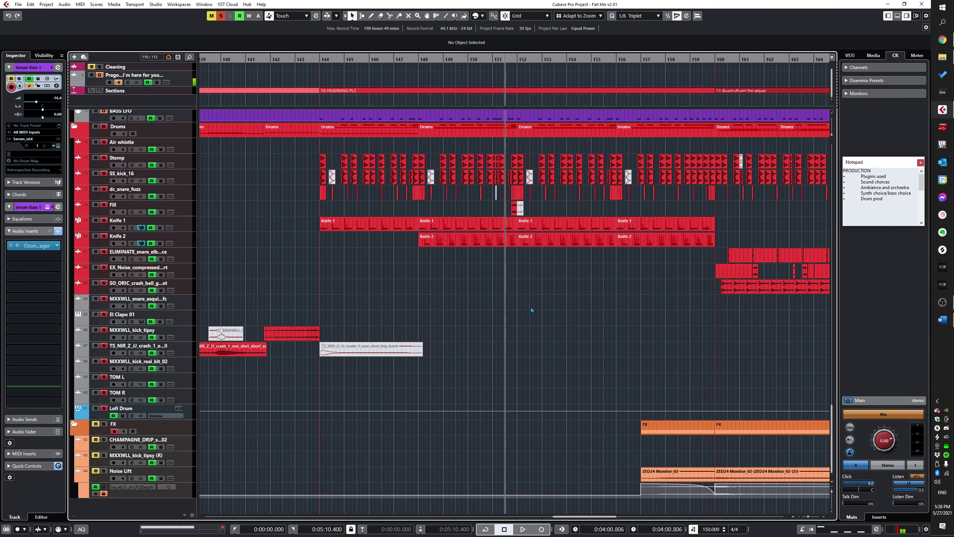
pyautogui.scroll(-2, 531, 308)
pyautogui.press('F3')
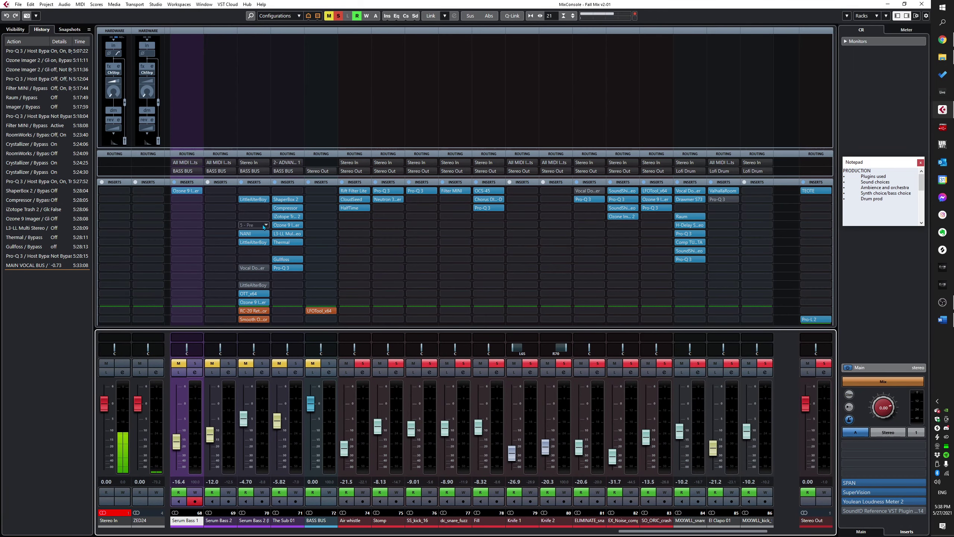
pyautogui.press('F3')
pyautogui.scroll(-4, 417, 276)
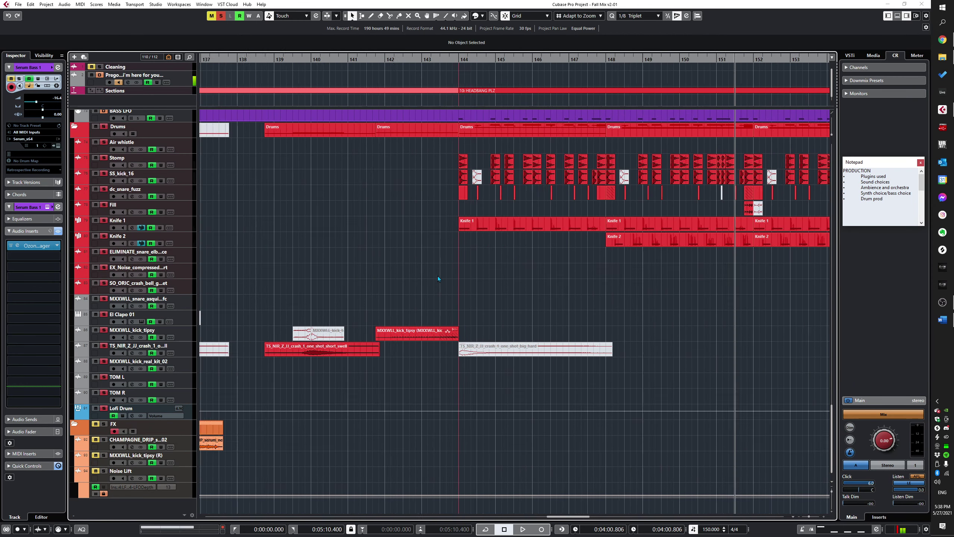
pyautogui.scroll(5, 472, 273)
pyautogui.scroll(-5, 576, 214)
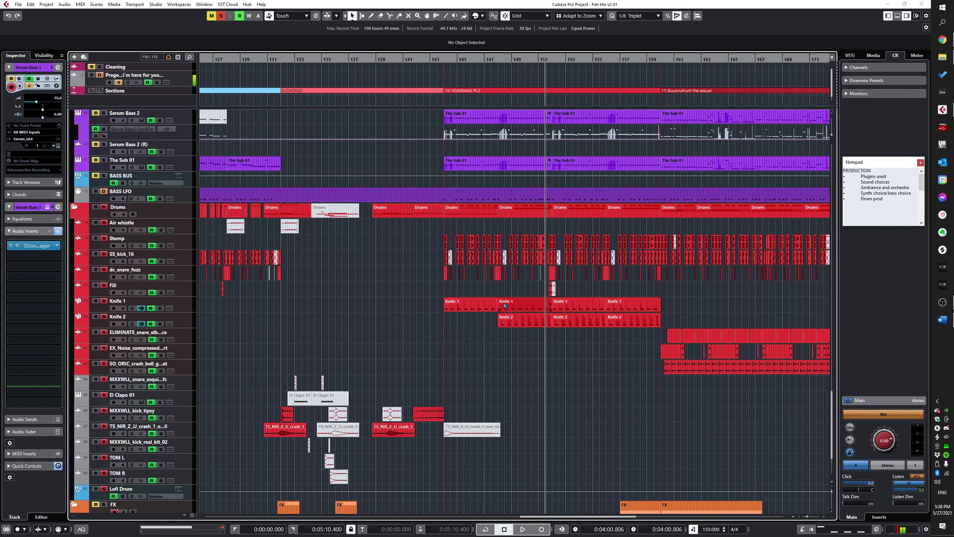
pyautogui.scroll(9, 505, 306)
pyautogui.scroll(-3, 486, 301)
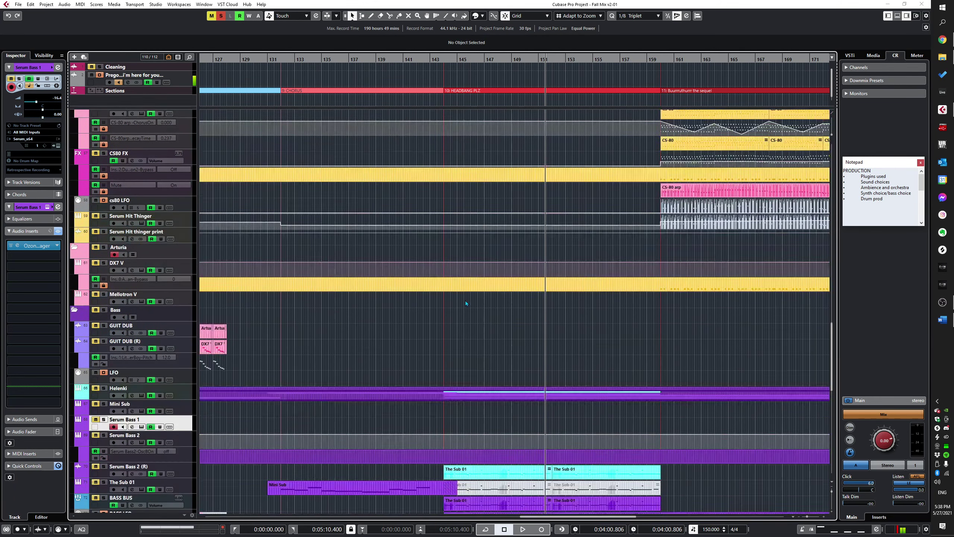
# Step: Solo the Wierd Plucky 2 track and play it briefly from the start of the Headbang section at bar 144
pyautogui.scroll(10, 240, 444)
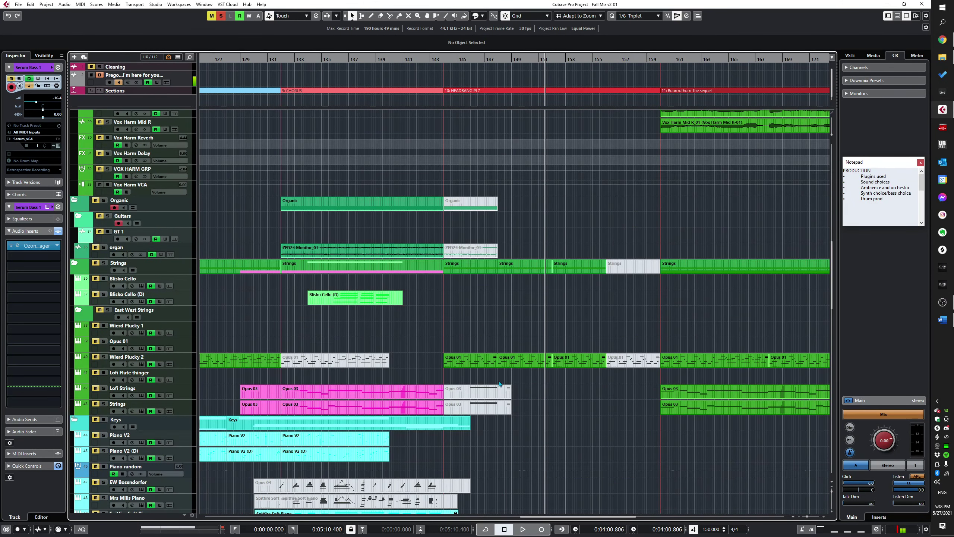
pyautogui.press('space')
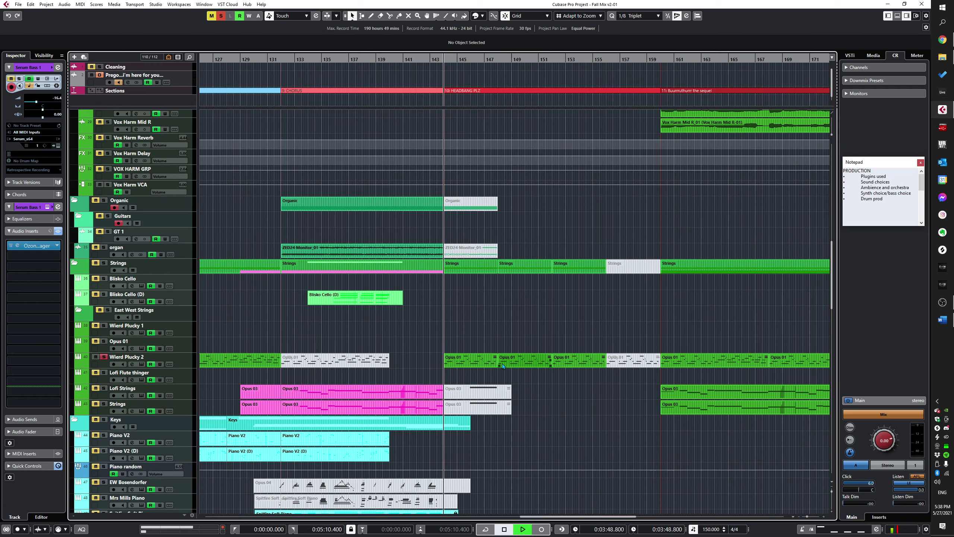
pyautogui.scroll(3, 518, 350)
pyautogui.press('space')
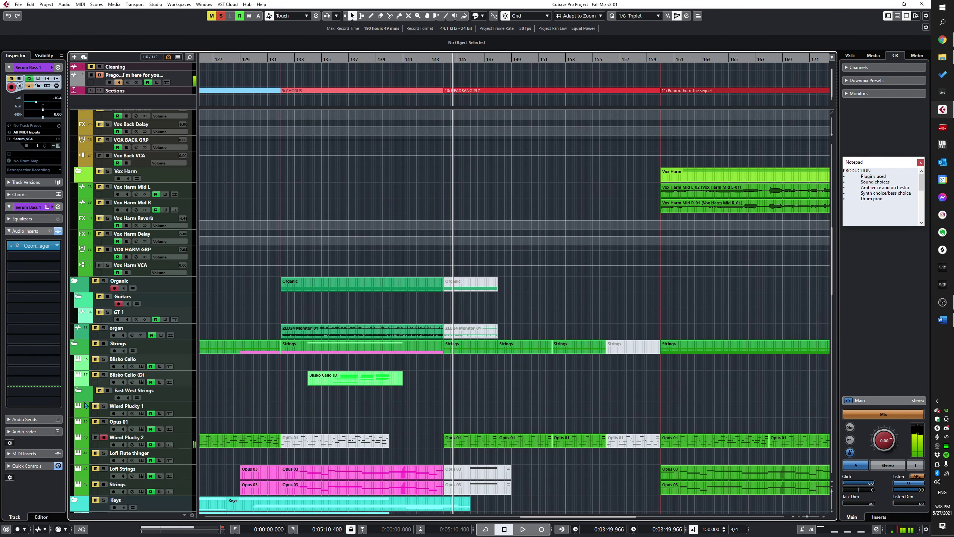
# Step: Play the Vox Double tracks from the start of the Headbang section
pyautogui.scroll(8, 562, 408)
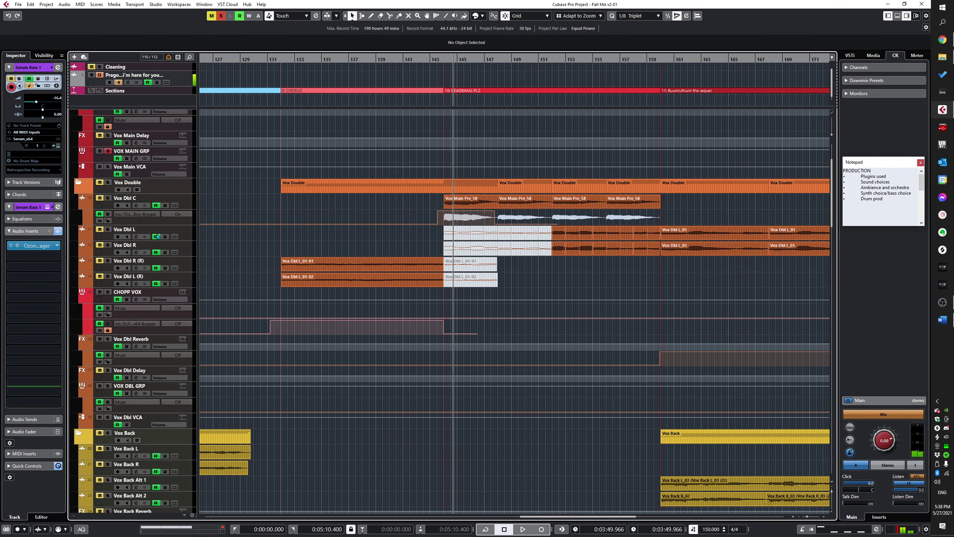
pyautogui.click(442, 204)
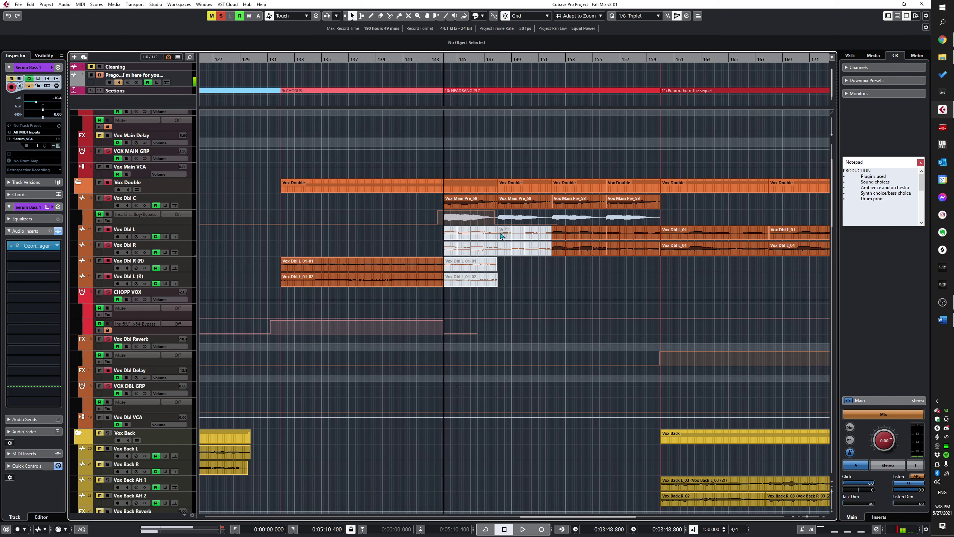
pyautogui.press('space')
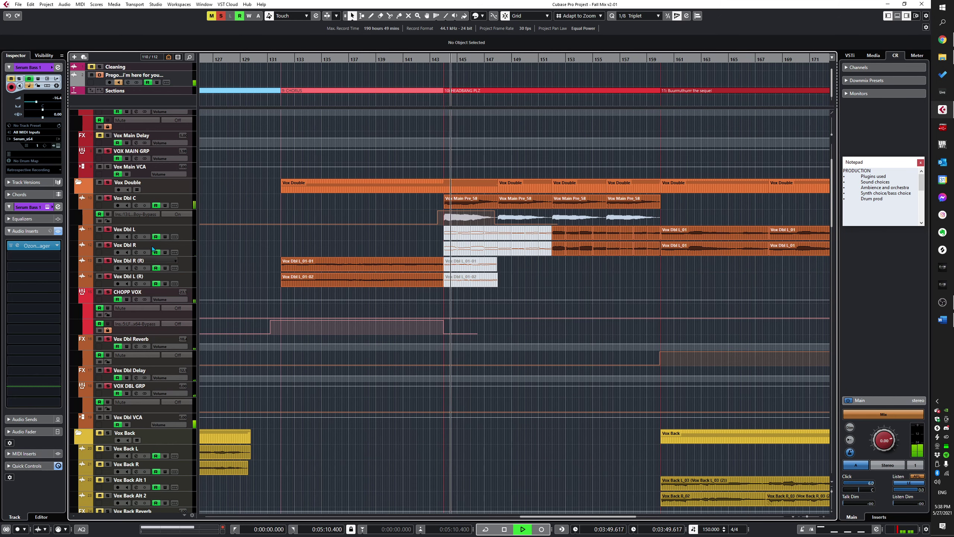
# Step: Clear the solos on the Vox Double tracks, play the full mix from the start of the Headbang section, and select the CHOPP VOX track
pyautogui.press('space')
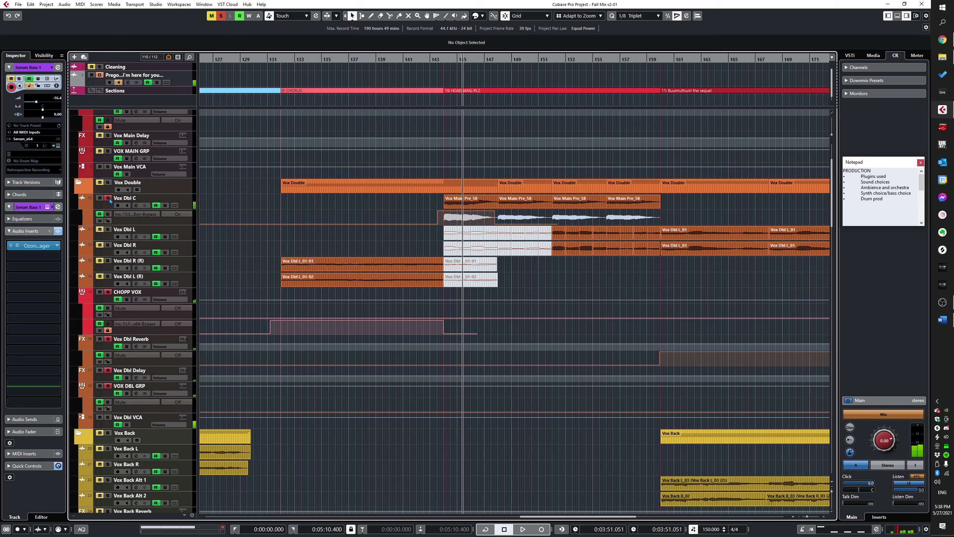
pyautogui.press('KP_Subtract')
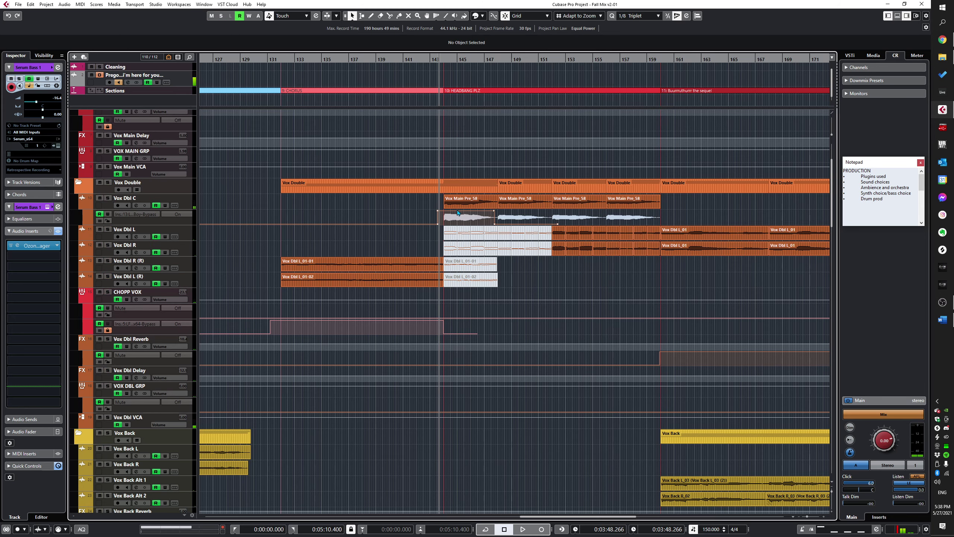
pyautogui.press('space')
pyautogui.scroll(-10, 491, 297)
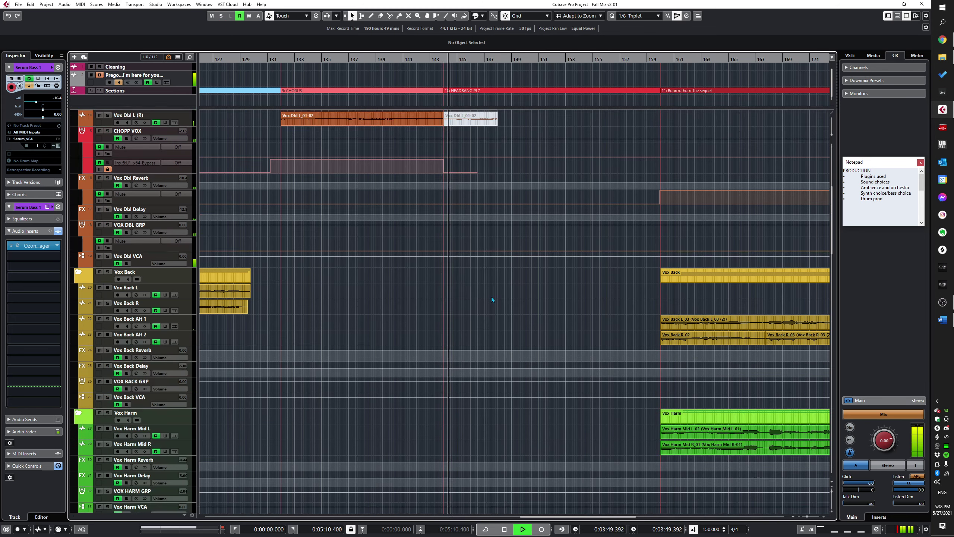
pyautogui.scroll(-5, 495, 300)
pyautogui.scroll(15, 495, 300)
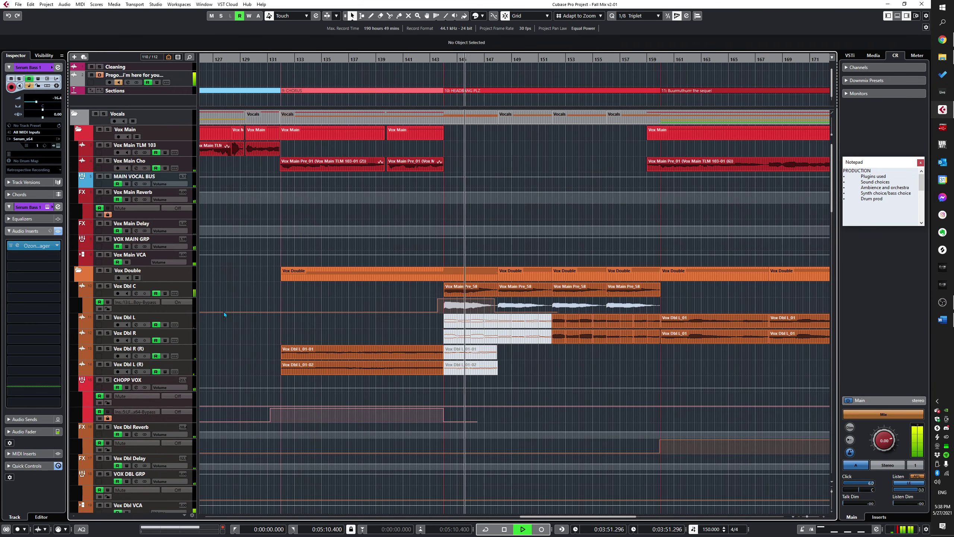
pyautogui.click(192, 387)
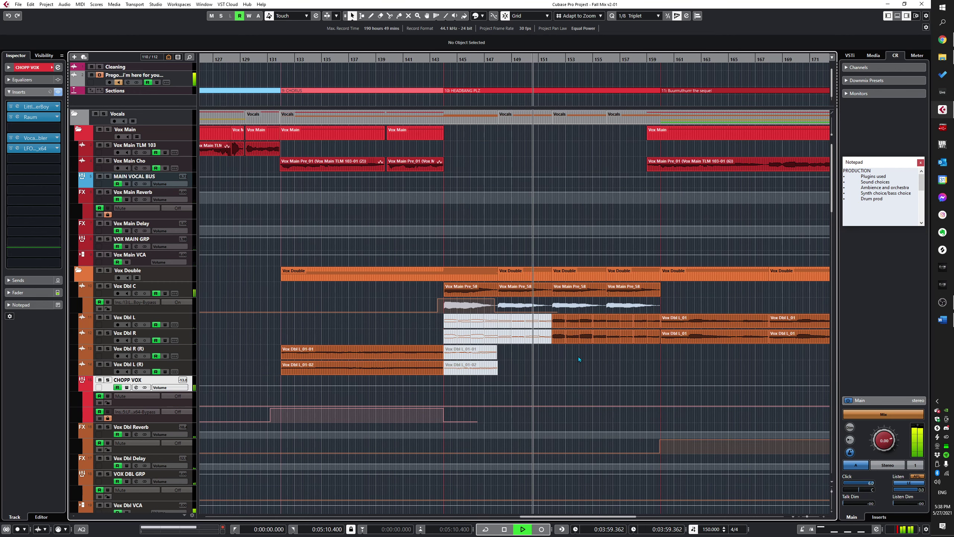
pyautogui.press('space')
# Step: Play the full mix from about bar 157 into section 11, stopping near bar 165
pyautogui.scroll(-15, 597, 371)
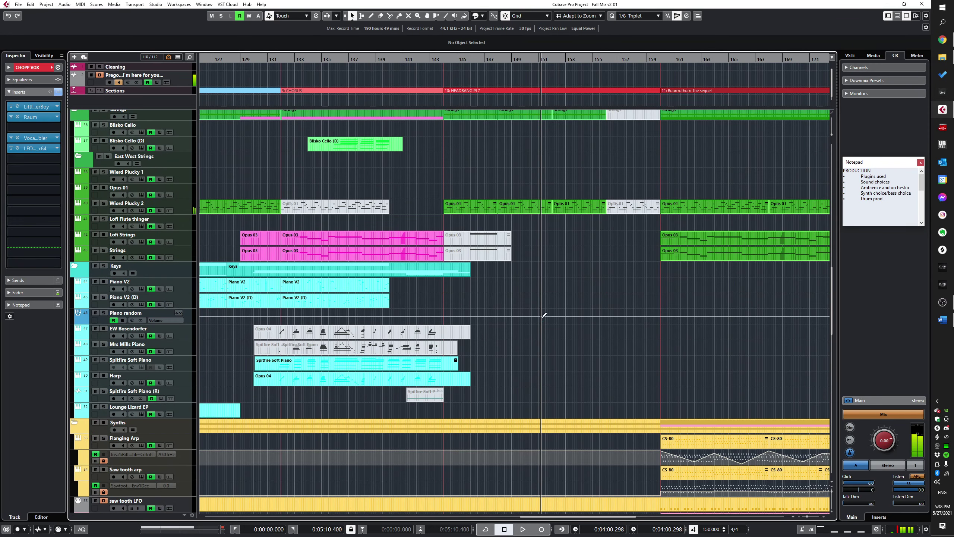
pyautogui.scroll(-3, 560, 297)
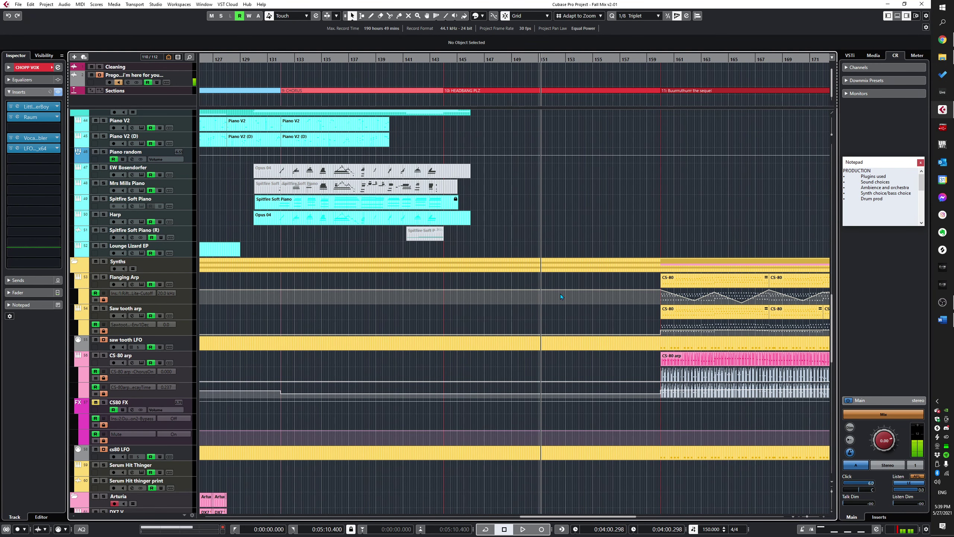
pyautogui.scroll(12, 560, 306)
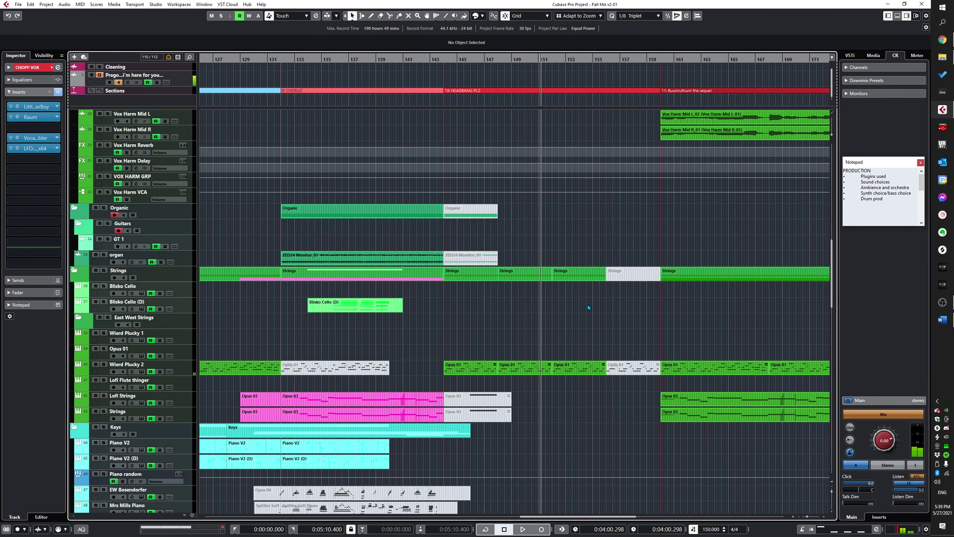
pyautogui.scroll(-20, 624, 320)
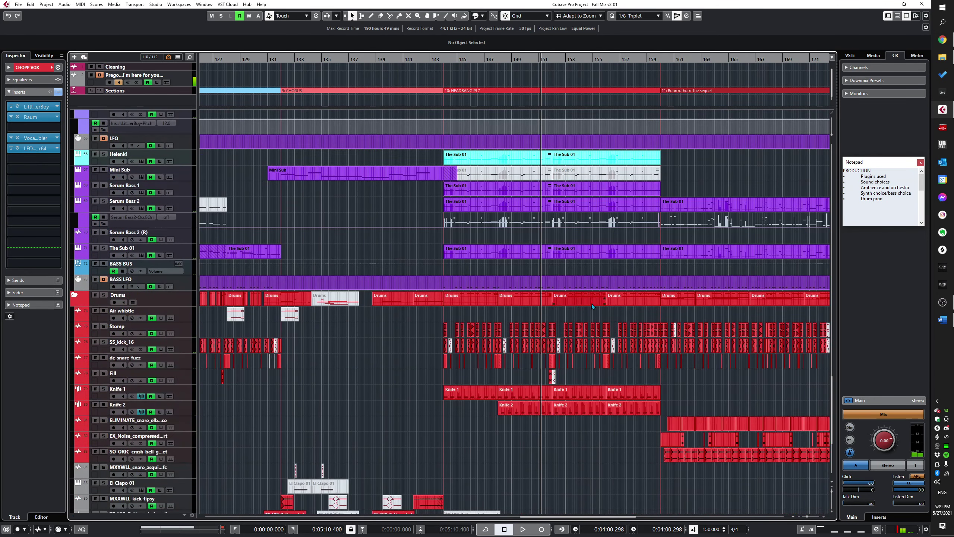
pyautogui.scroll(20, 586, 293)
pyautogui.scroll(-2, 593, 322)
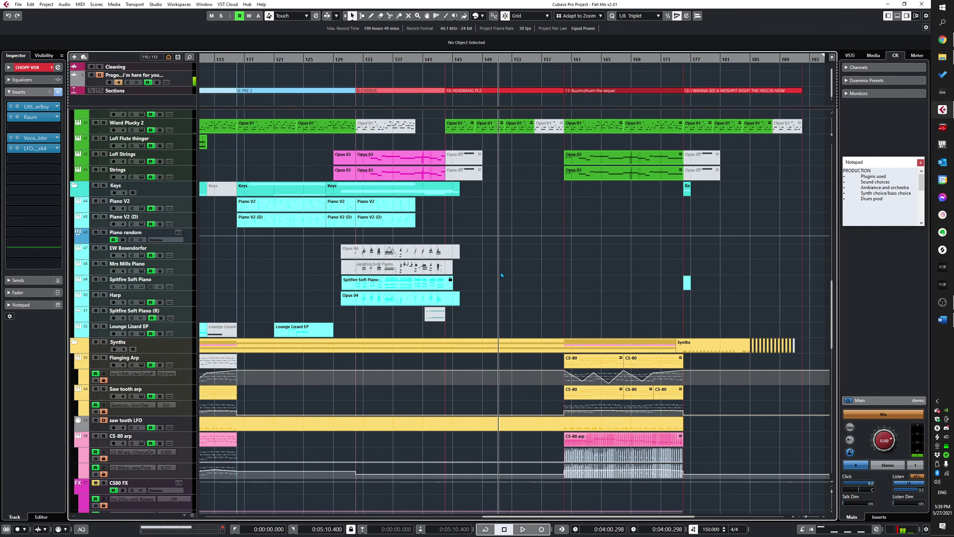
pyautogui.click(549, 284)
pyautogui.press('space')
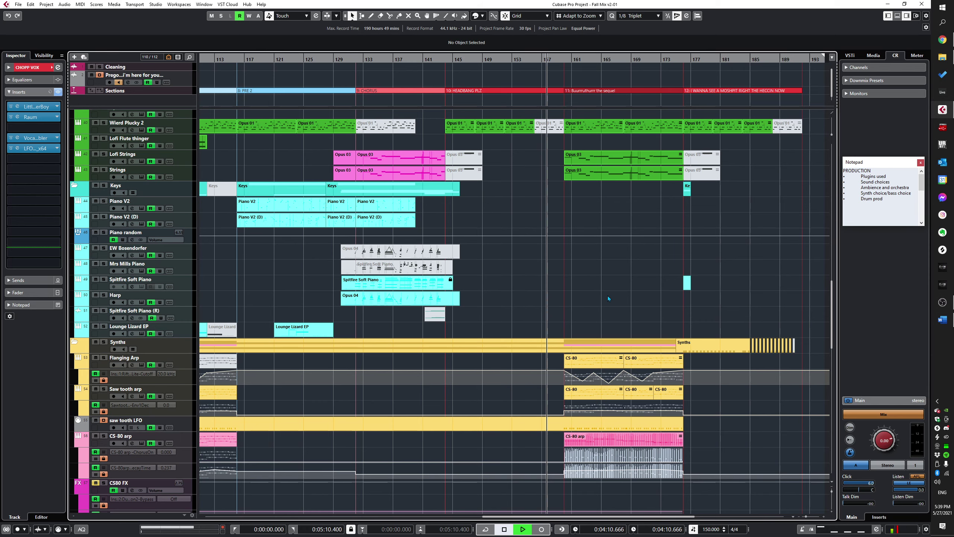
pyautogui.scroll(3, 608, 295)
pyautogui.scroll(-2, 549, 312)
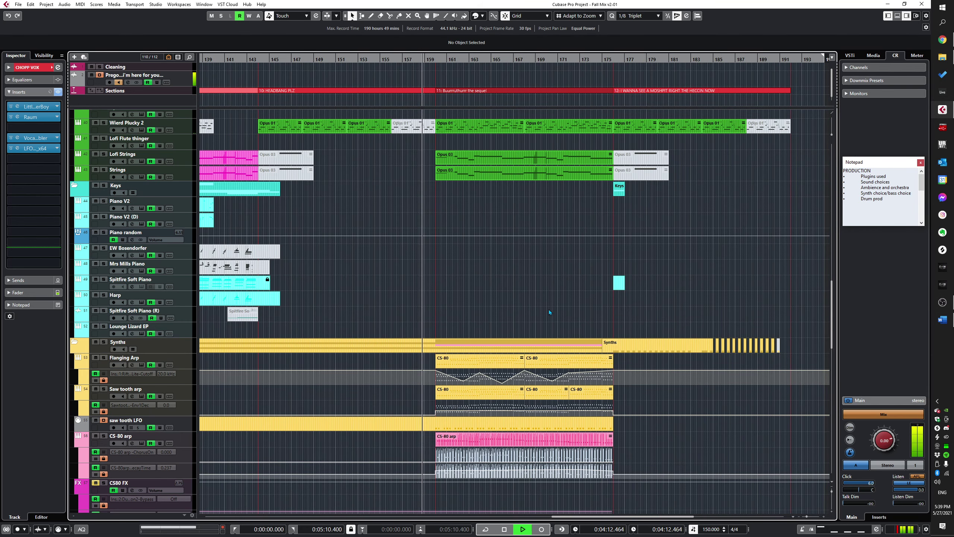
pyautogui.scroll(-15, 557, 271)
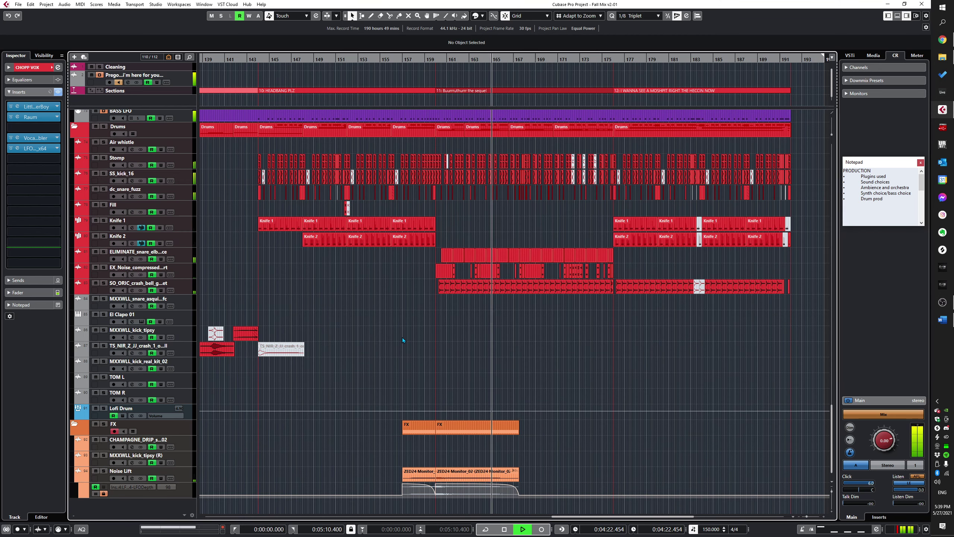
pyautogui.press('space')
# Step: Examine the synth, bass and drum parts across sections 11 and 12, comparing them with the earlier sections
pyautogui.scroll(10, 453, 340)
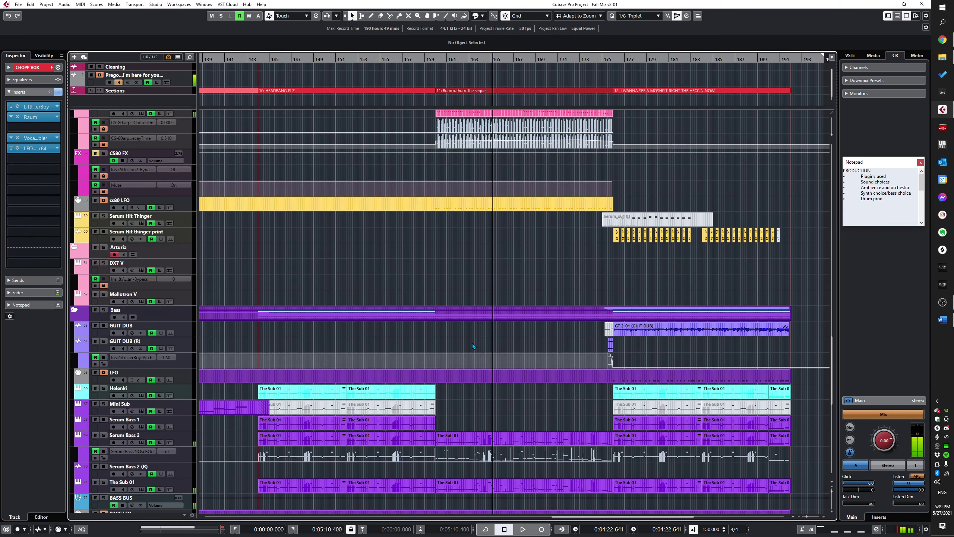
pyautogui.press('g')
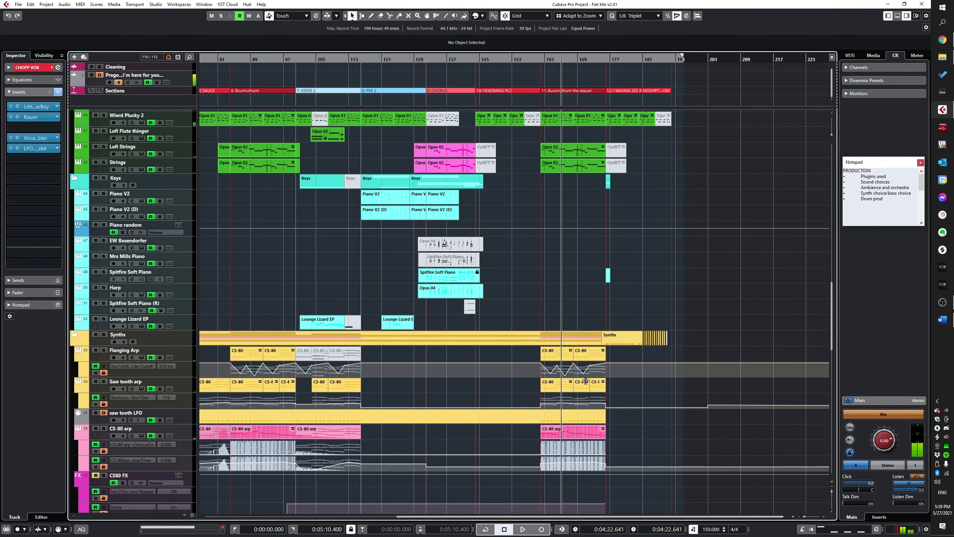
pyautogui.scroll(-5, 587, 381)
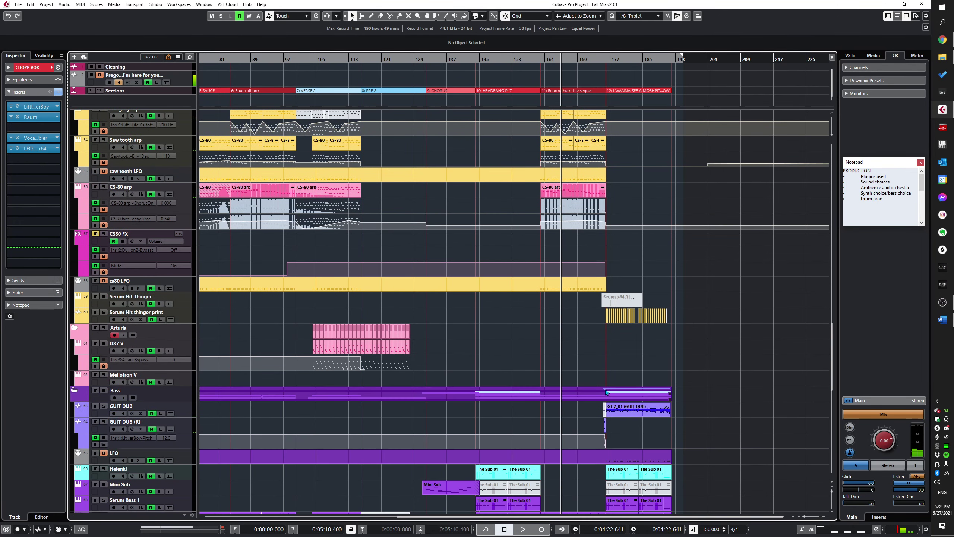
pyautogui.scroll(-5, 583, 396)
pyautogui.press('h')
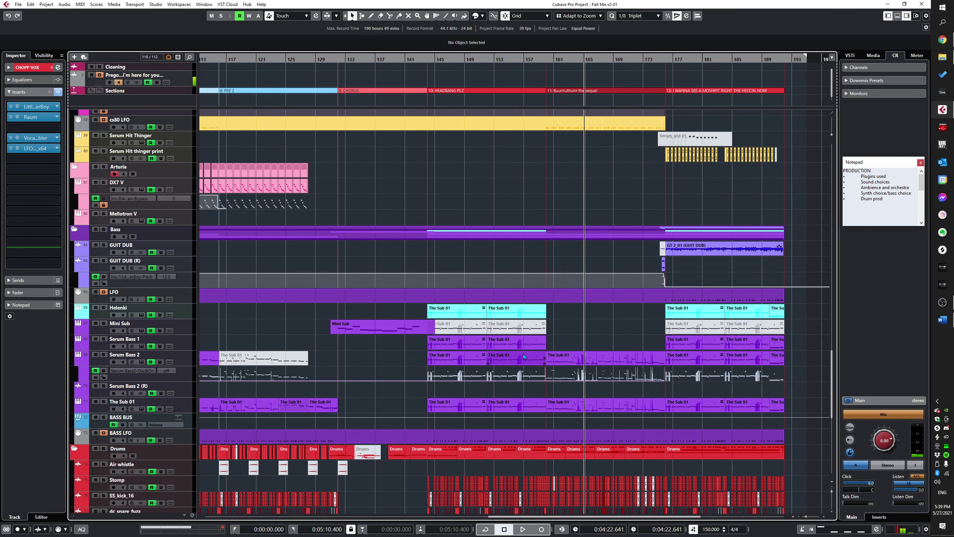
pyautogui.keyDown('ctrl'); pyautogui.scroll(-2, 524, 353); pyautogui.keyUp('ctrl')
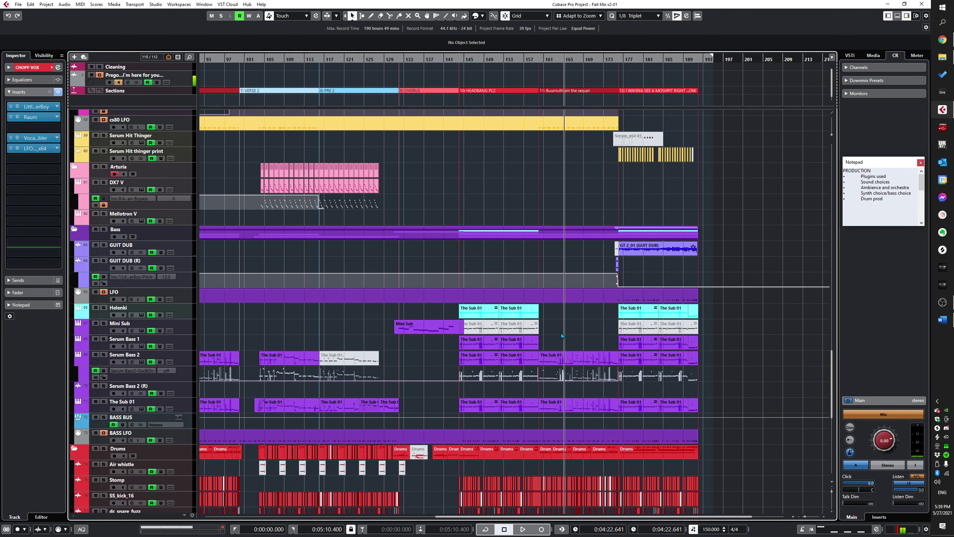
pyautogui.scroll(4, 593, 330)
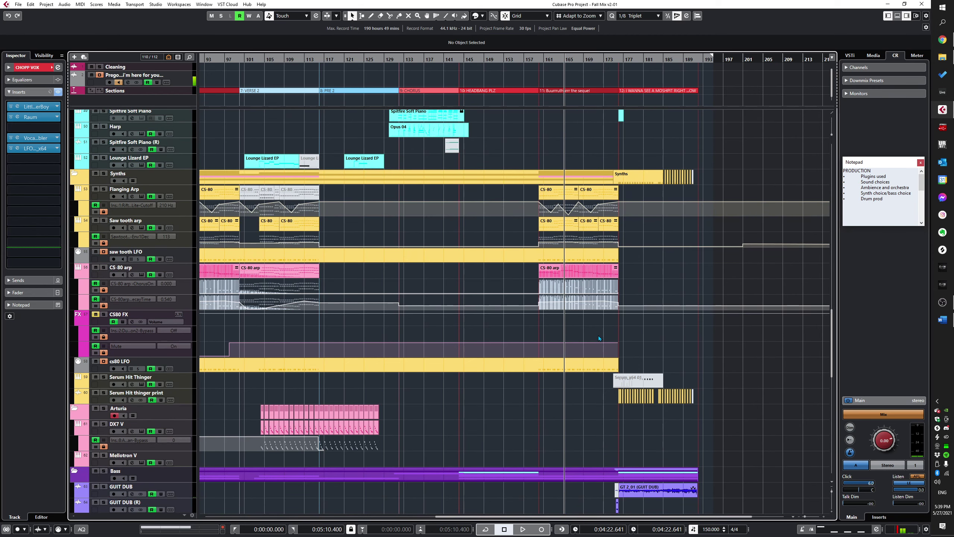
pyautogui.scroll(-2, 587, 310)
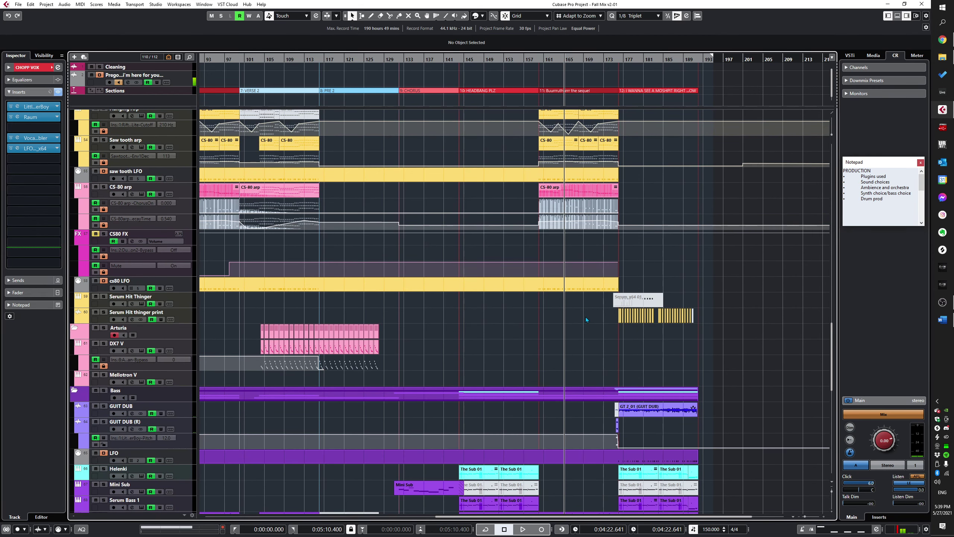
pyautogui.scroll(6, 586, 316)
pyautogui.scroll(-10, 586, 321)
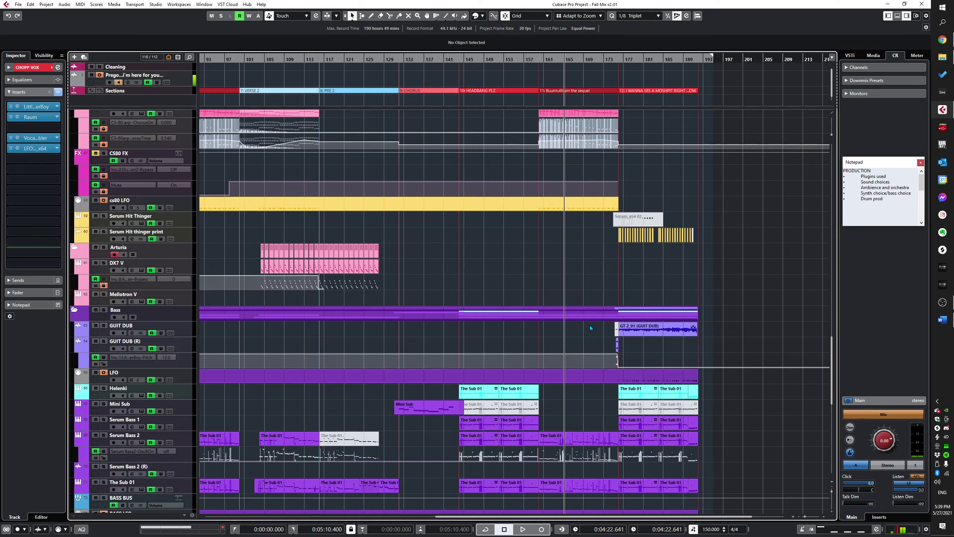
pyautogui.keyDown('ctrl'); pyautogui.scroll(3, 590, 325); pyautogui.keyUp('ctrl')
# Step: Play the full mix from about bar 173 through the transition into section 12, following the synth, bass and drum tracks
pyautogui.scroll(18, 512, 301)
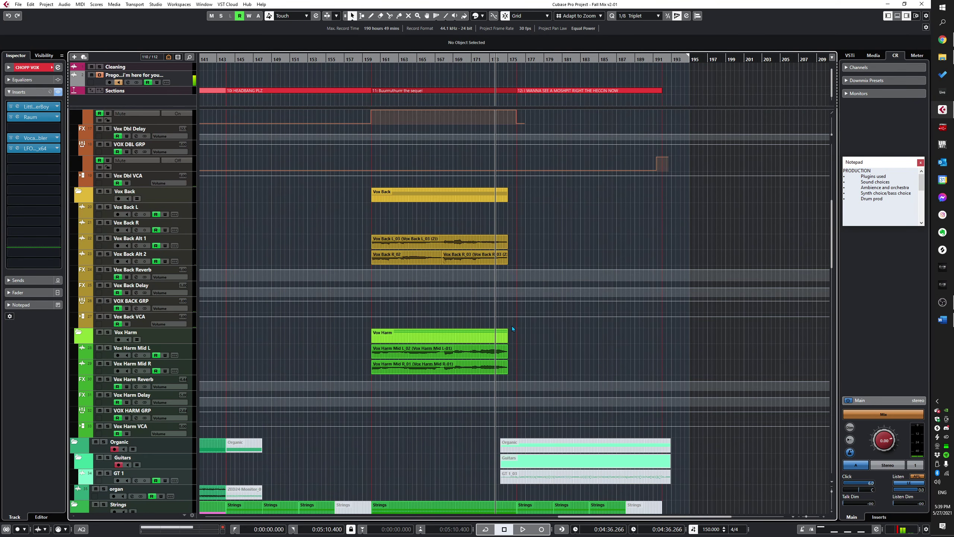
pyautogui.press('space')
pyautogui.scroll(-6, 515, 324)
pyautogui.scroll(-6, 534, 318)
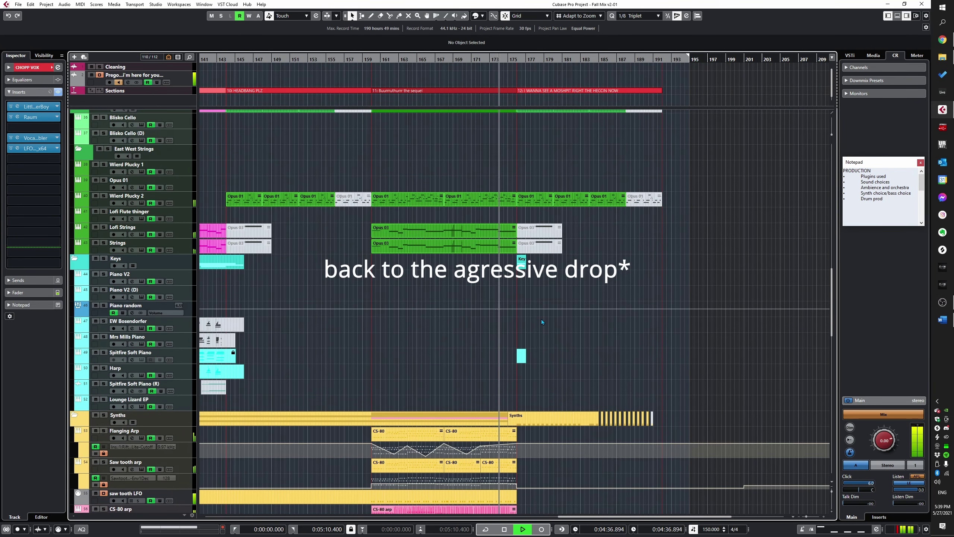
pyautogui.scroll(-8, 549, 321)
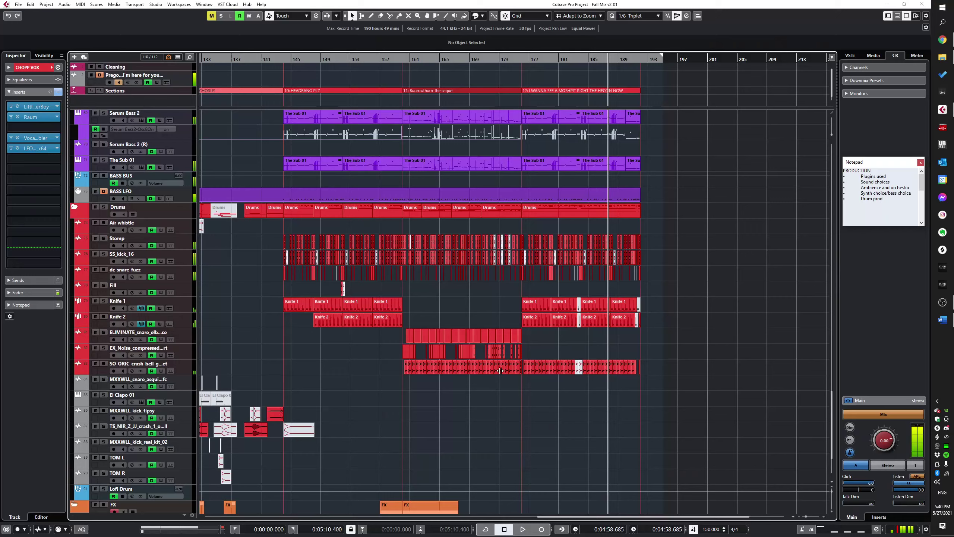
# Step: Solo the GUIT DUB track and play it from the start of section 12 at bar 176
pyautogui.scroll(5, 500, 370)
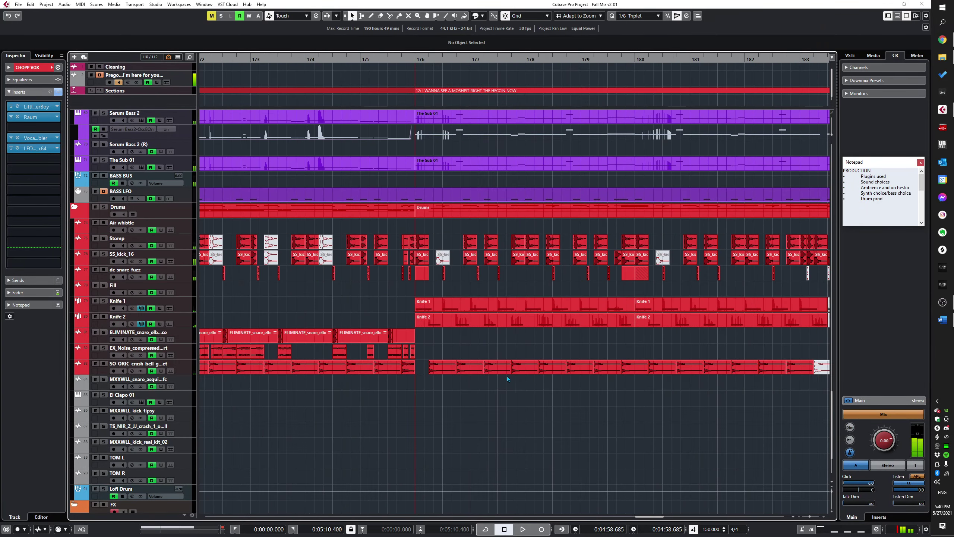
pyautogui.scroll(10, 507, 376)
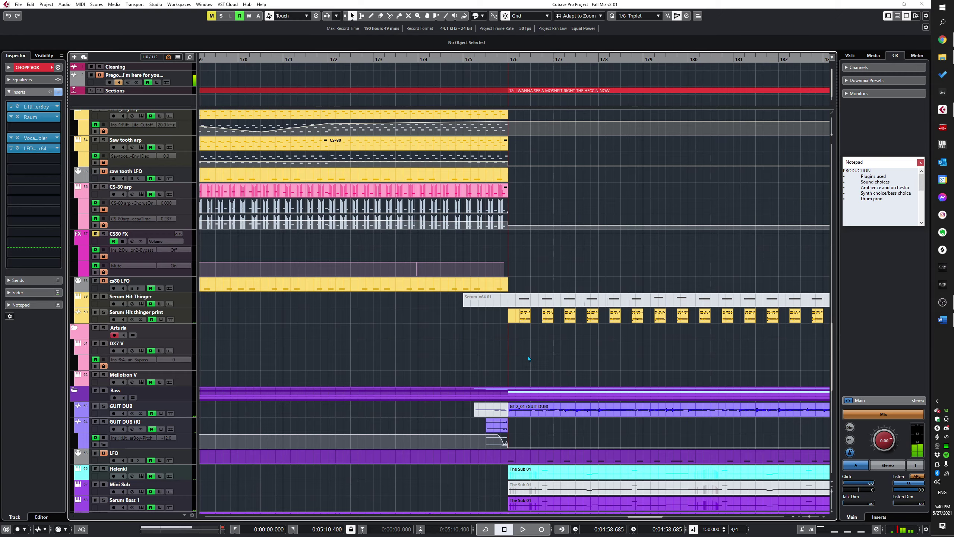
pyautogui.scroll(-5, 528, 358)
pyautogui.scroll(-6, 536, 363)
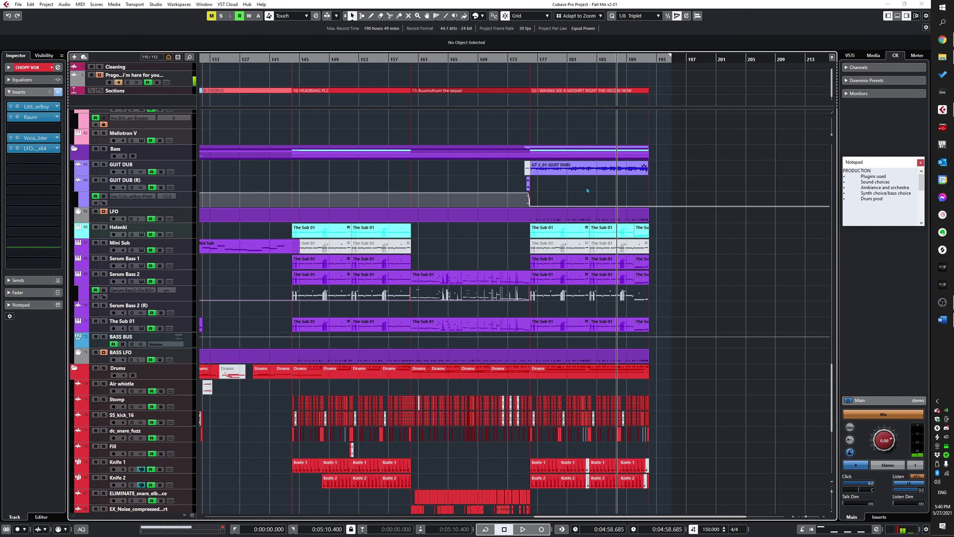
pyautogui.scroll(3, 586, 188)
pyautogui.click(194, 162)
pyautogui.click(462, 176)
pyautogui.scroll(2, 463, 180)
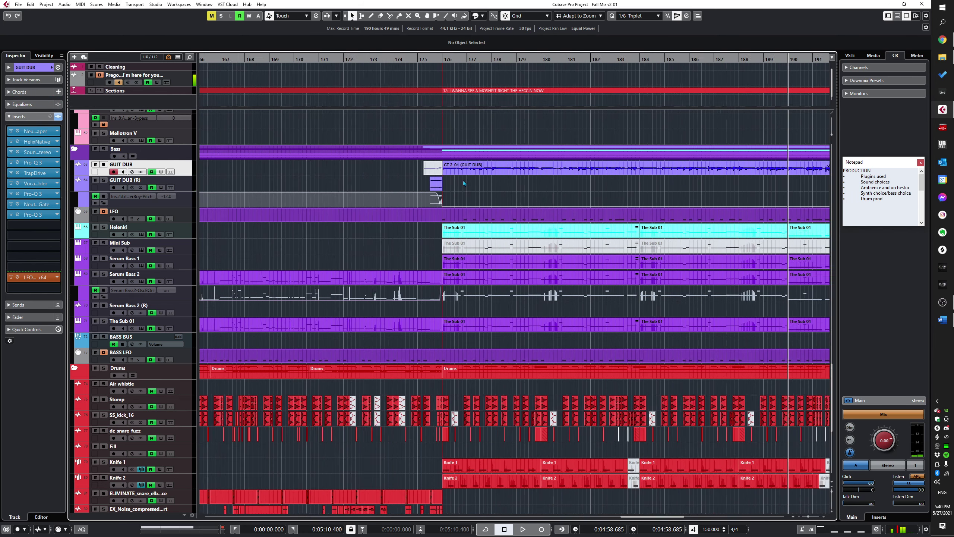
pyautogui.press('s')
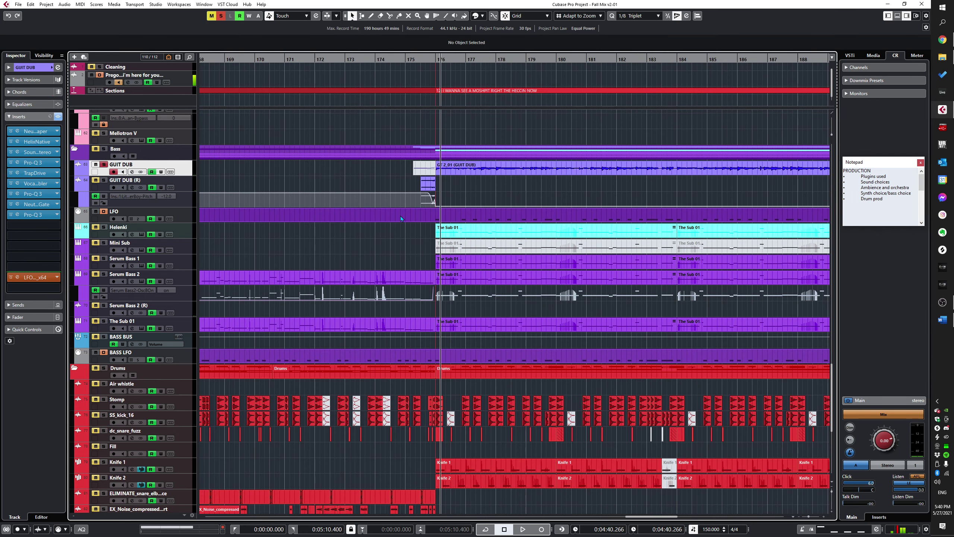
pyautogui.press('space')
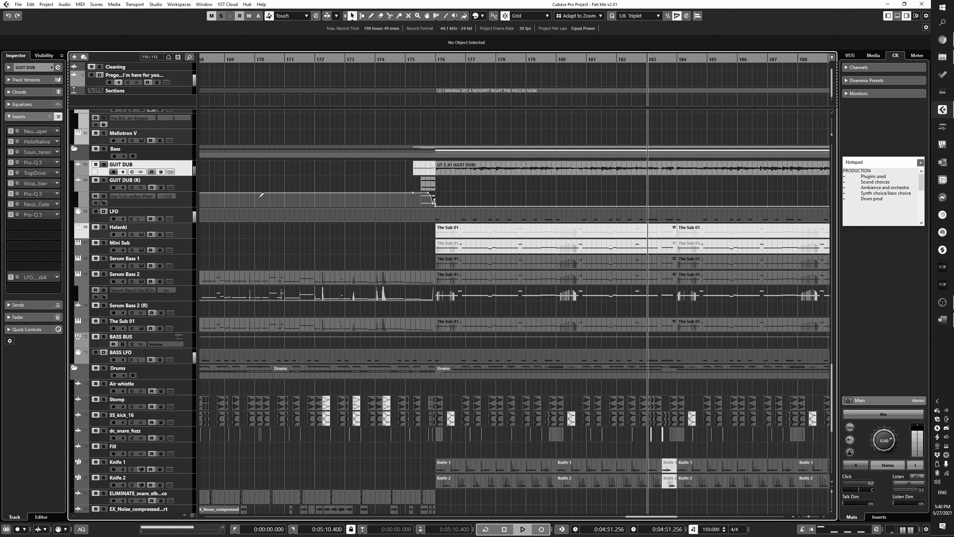
pyautogui.press('space')
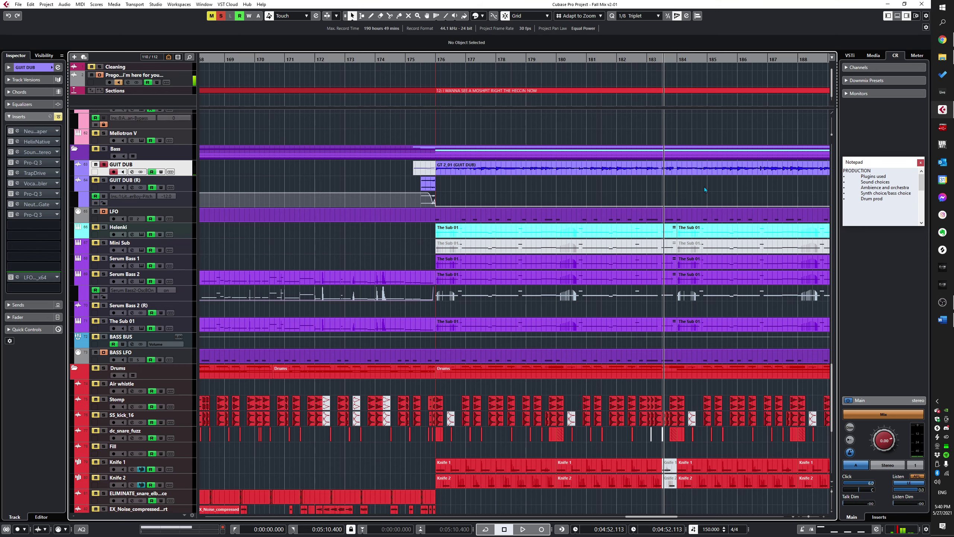
# Step: Replay the soloed GUIT DUB track from bar 176 to about bar 179 and open its Vocal Doubler insert
pyautogui.press('g')
pyautogui.press('g')
pyautogui.press('h')
pyautogui.click(447, 178)
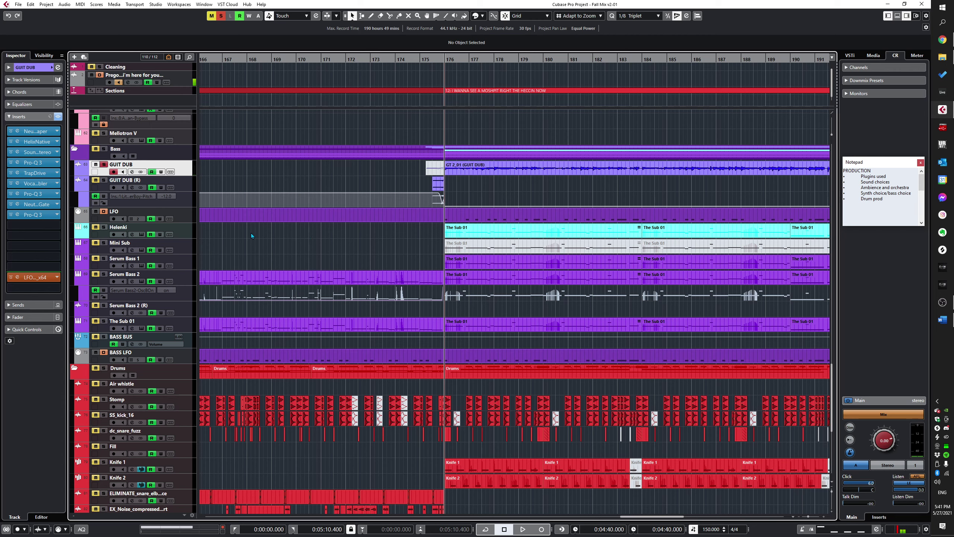
pyautogui.press('space')
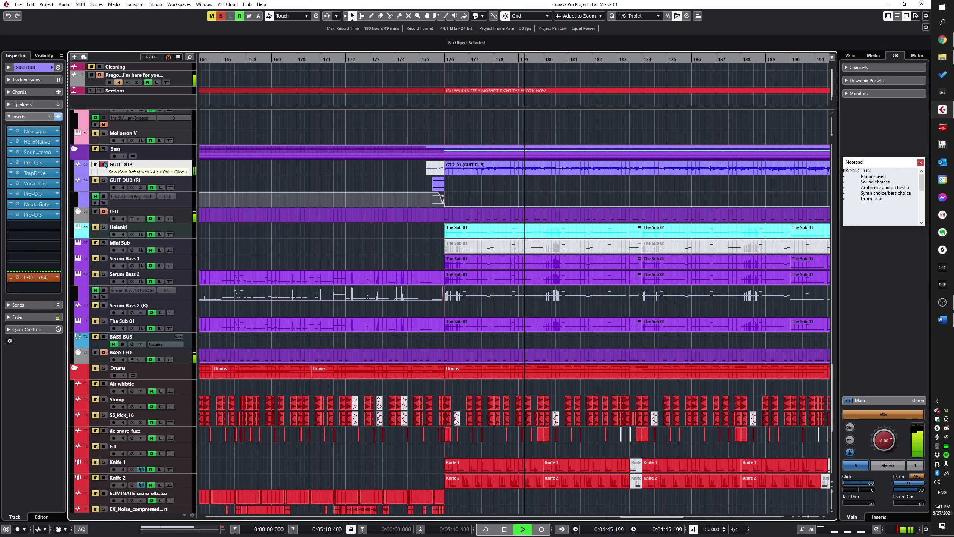
pyautogui.press('space')
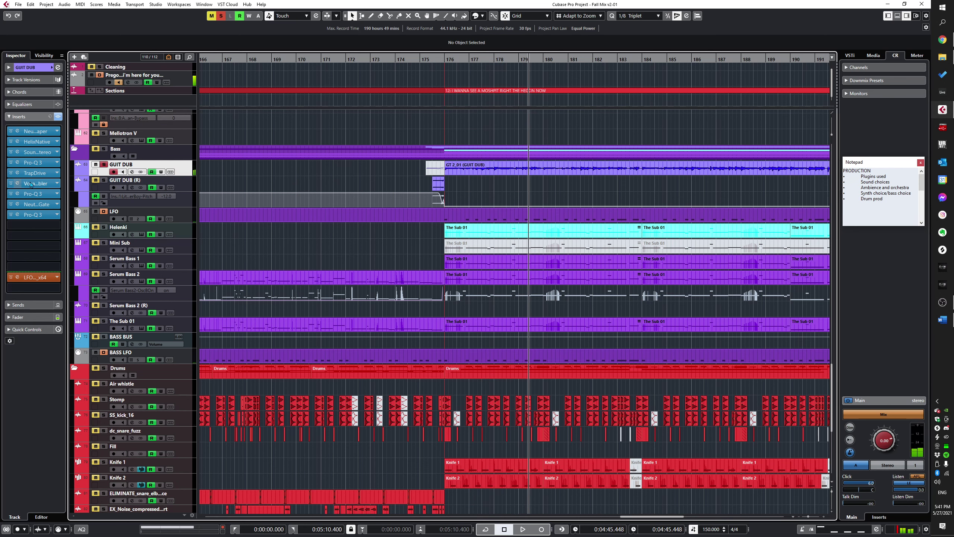
pyautogui.click(17, 183)
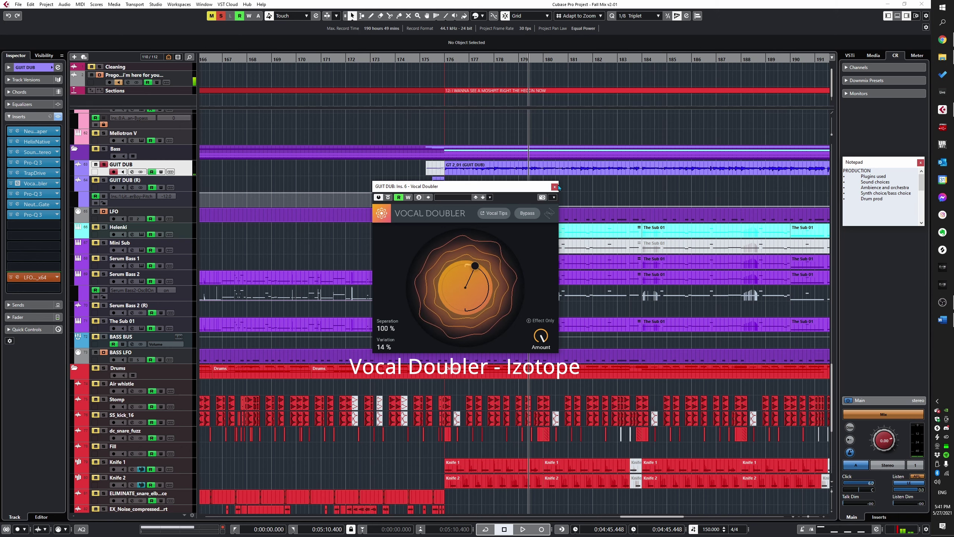
# Step: Close the Vocal Doubler window and unsolo the GUIT DUB track
pyautogui.click(17, 183)
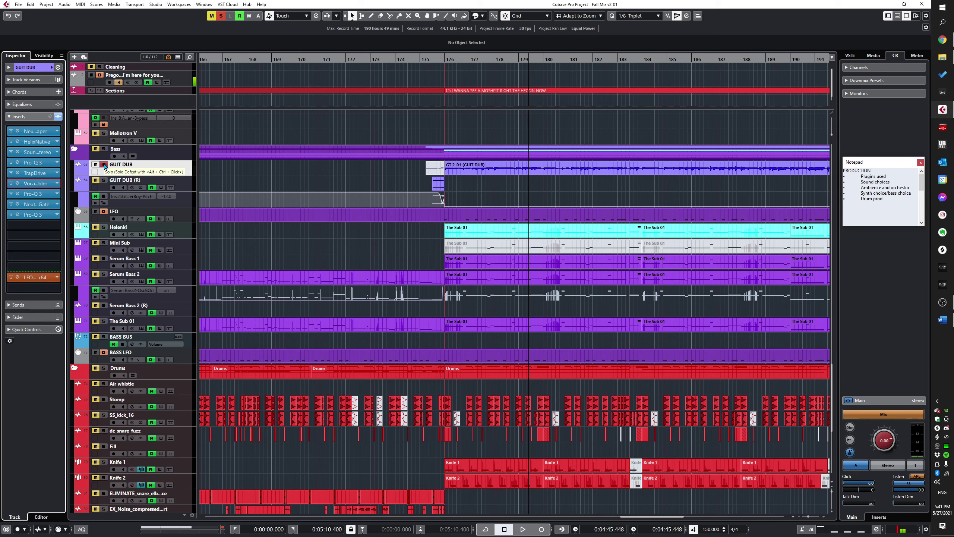
pyautogui.click(104, 165)
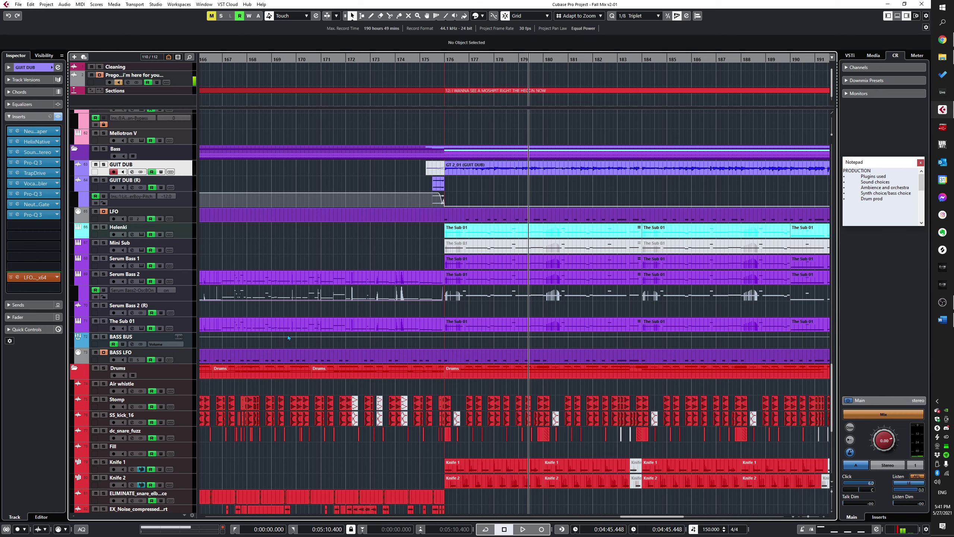
# Step: Solo the BASS BUS, play it from bar 176 to about bar 180, and clear the solo
pyautogui.click(104, 337)
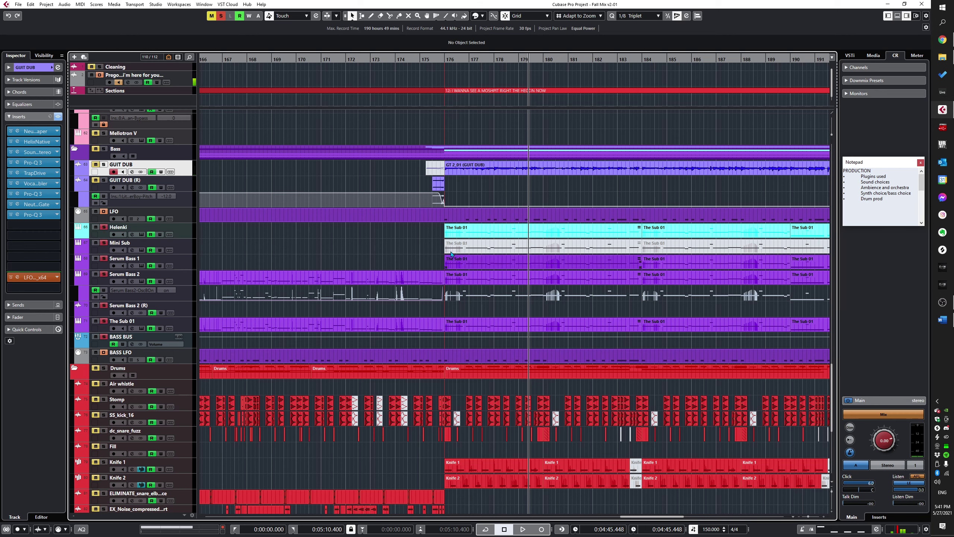
pyautogui.hotkey('shift', 'b')
pyautogui.press('space')
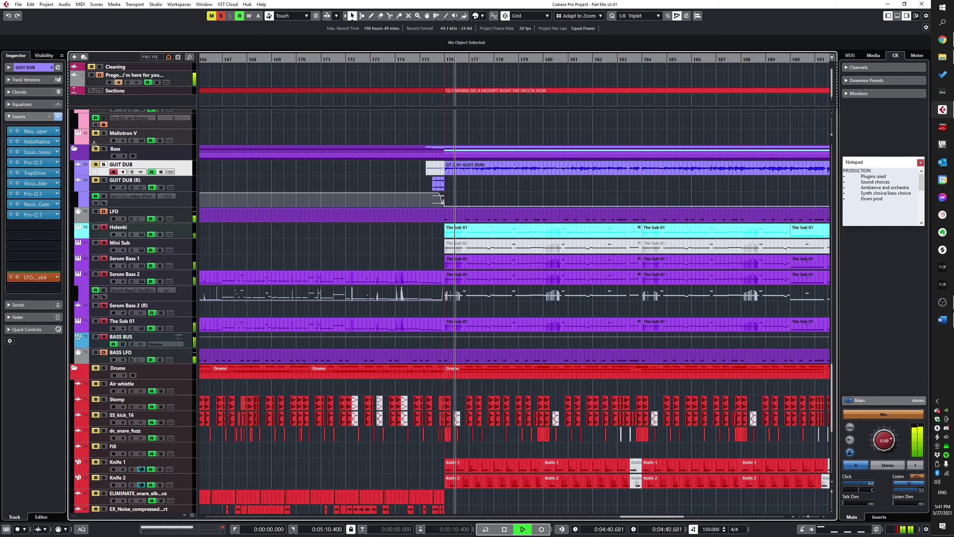
pyautogui.scroll(-3, 445, 256)
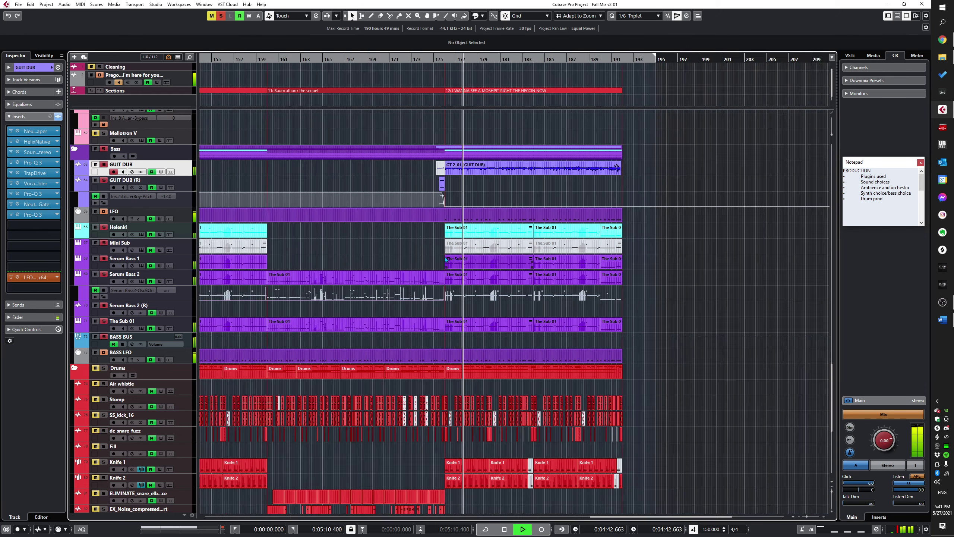
pyautogui.scroll(-6, 513, 286)
pyautogui.scroll(6, 454, 367)
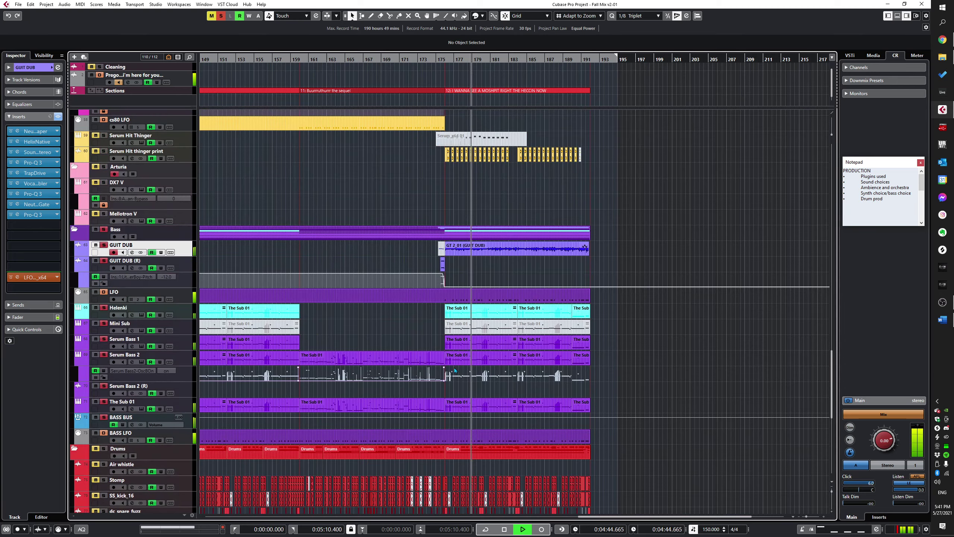
pyautogui.press('space')
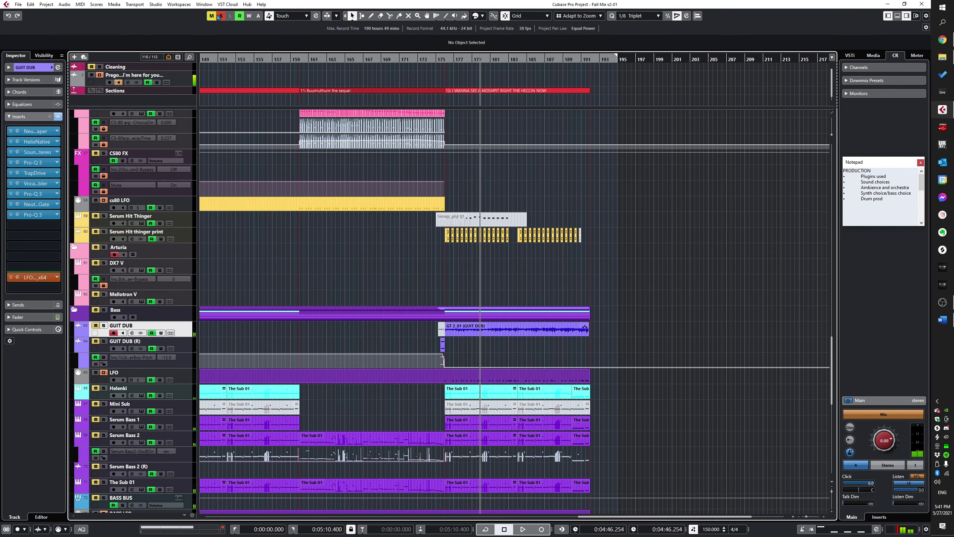
pyautogui.scroll(-4, 401, 295)
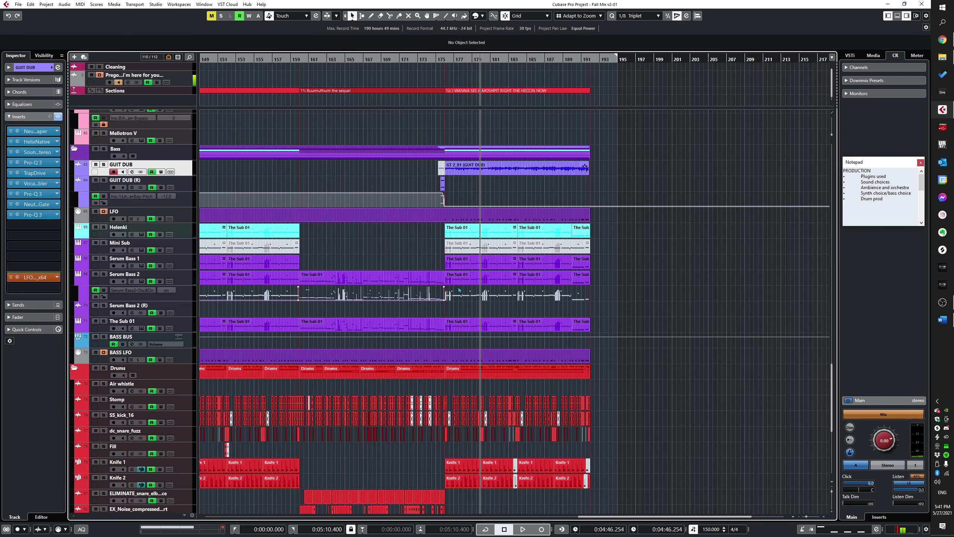
# Step: Solo the Vox Double folder, play it briefly from bar 176, and unsolo it
pyautogui.scroll(-6, 458, 286)
pyautogui.scroll(15, 497, 310)
pyautogui.scroll(8, 498, 310)
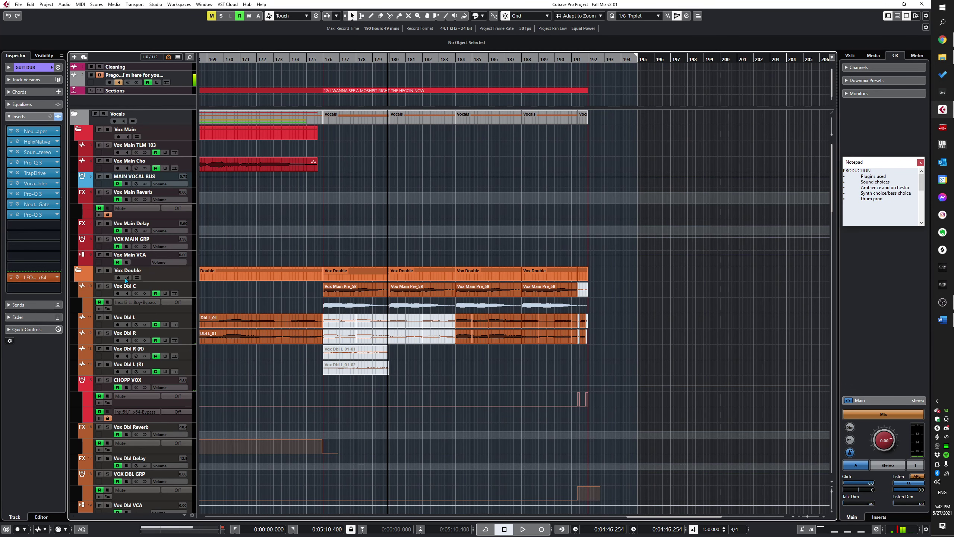
pyautogui.click(108, 270)
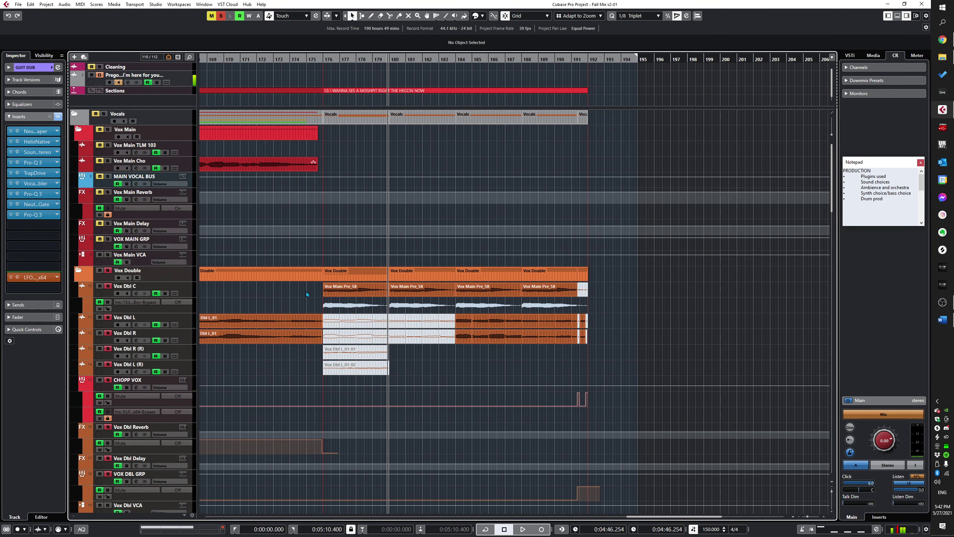
pyautogui.press('KP_1')
pyautogui.press('space')
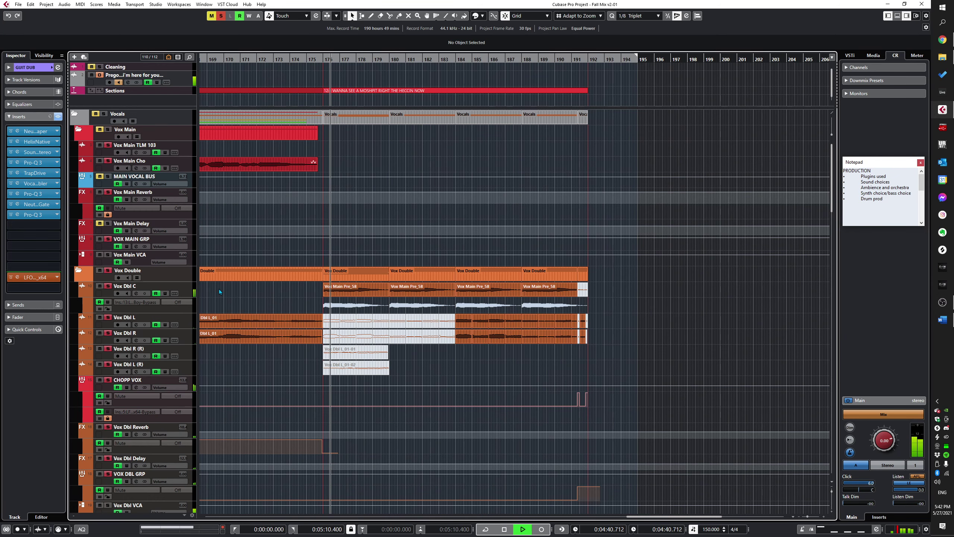
pyautogui.press('space')
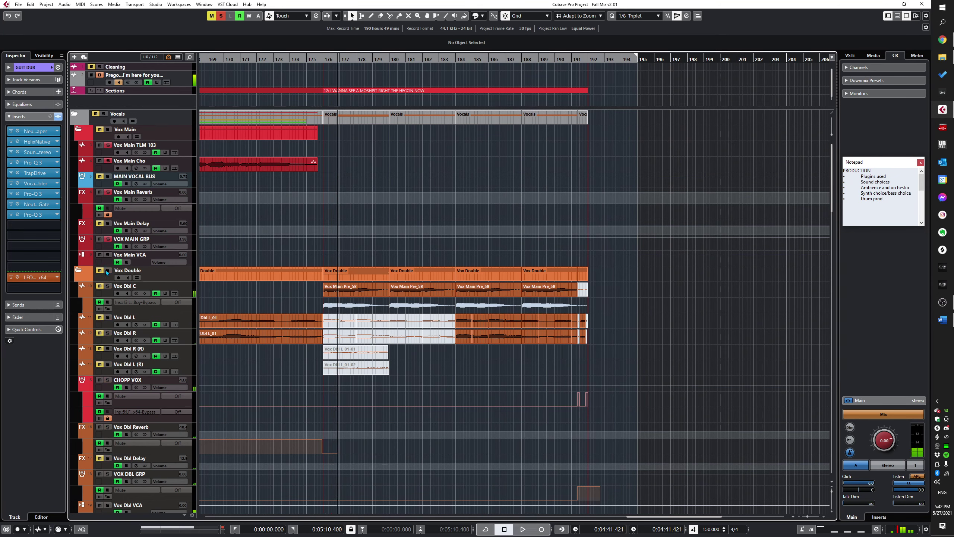
pyautogui.click(107, 271)
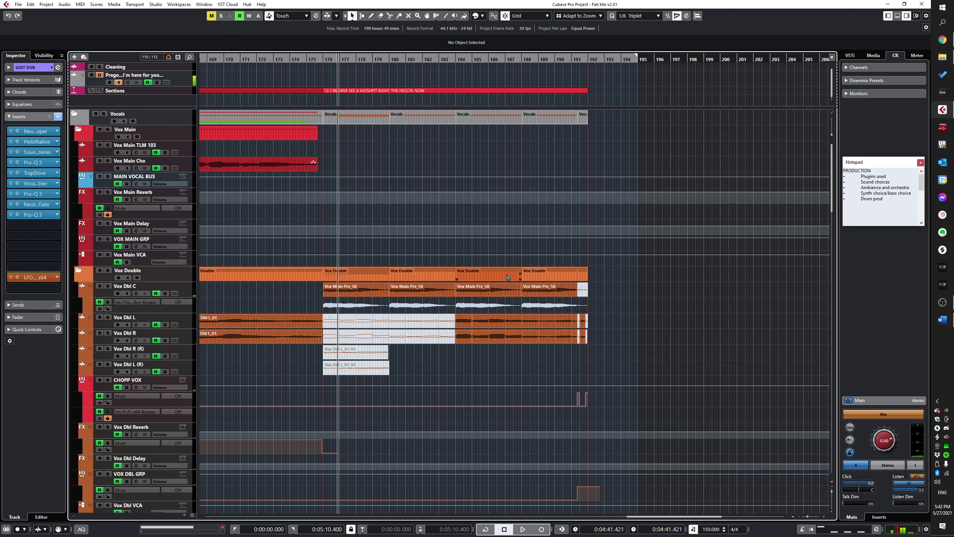
# Step: Play the full mix from about bar 188 to the end of the song, following the string, synth, bass and drum tracks
pyautogui.scroll(-1, 507, 278)
pyautogui.click(529, 220)
pyautogui.press('space')
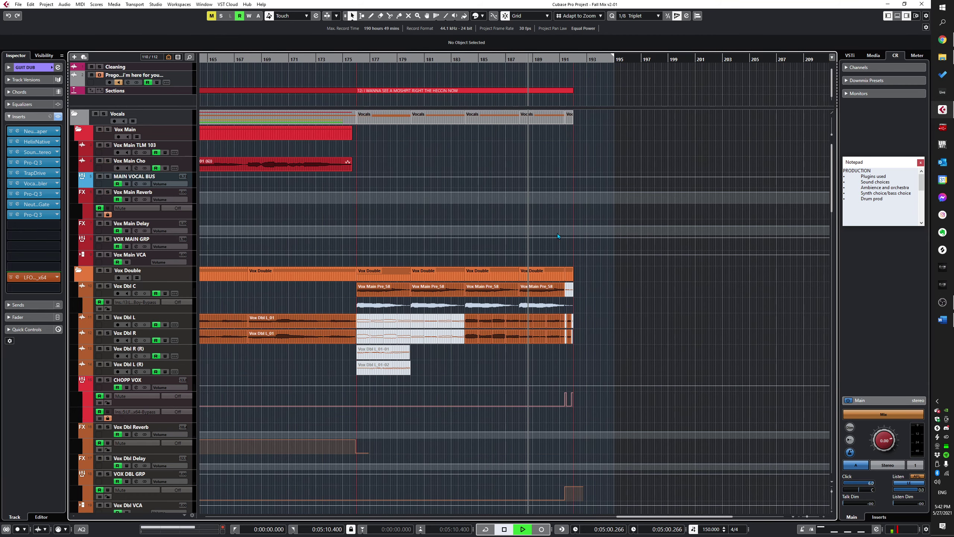
pyautogui.scroll(-10, 543, 293)
pyautogui.scroll(2, 544, 298)
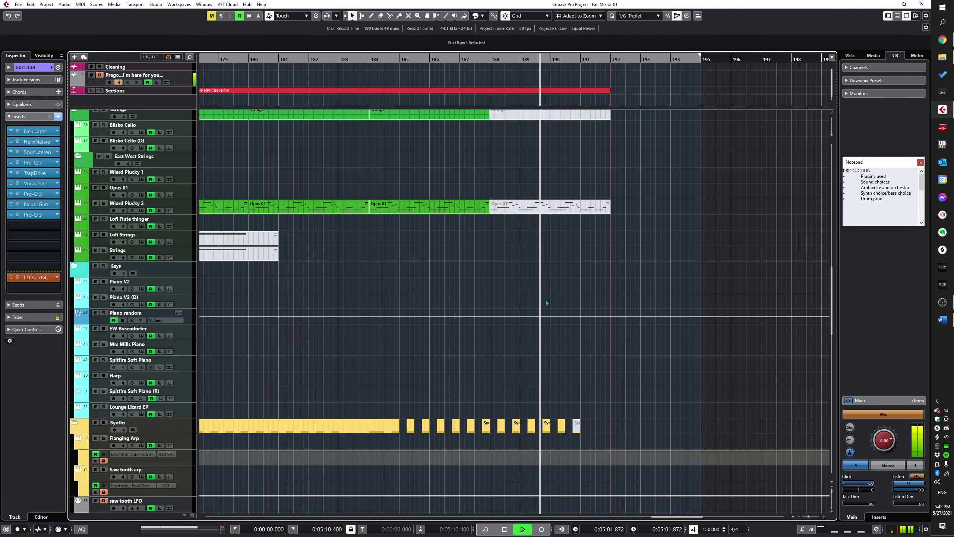
pyautogui.scroll(2, 563, 329)
pyautogui.scroll(-1, 562, 332)
pyautogui.scroll(-10, 562, 331)
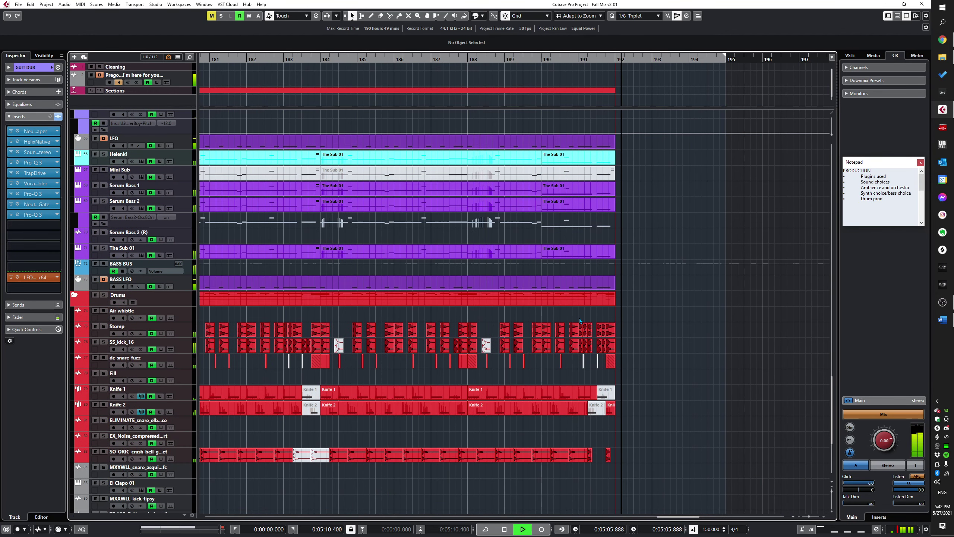
pyautogui.press('space')
# Step: Examine the drum, FX and bass track arrangement across sections 5 to 12
pyautogui.scroll(-3, 600, 322)
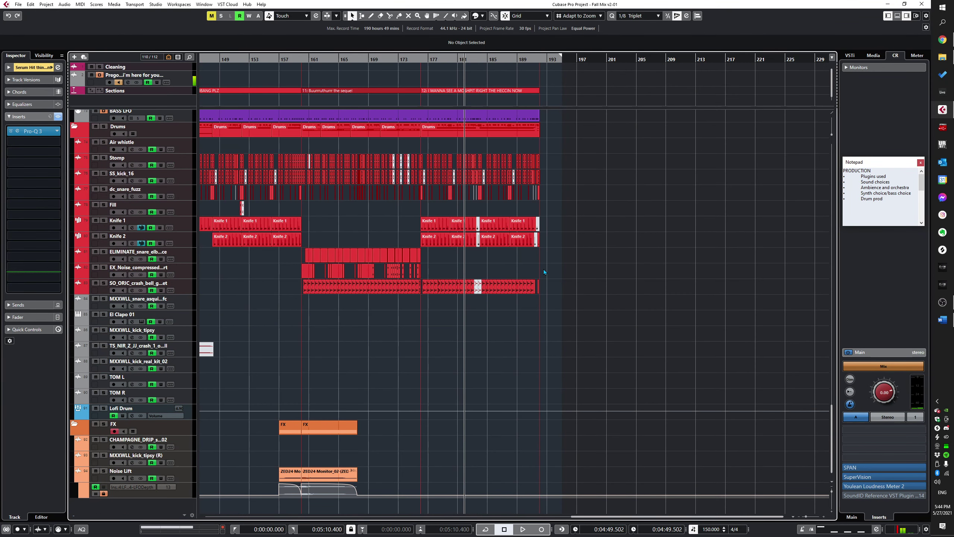
pyautogui.scroll(-5, 491, 296)
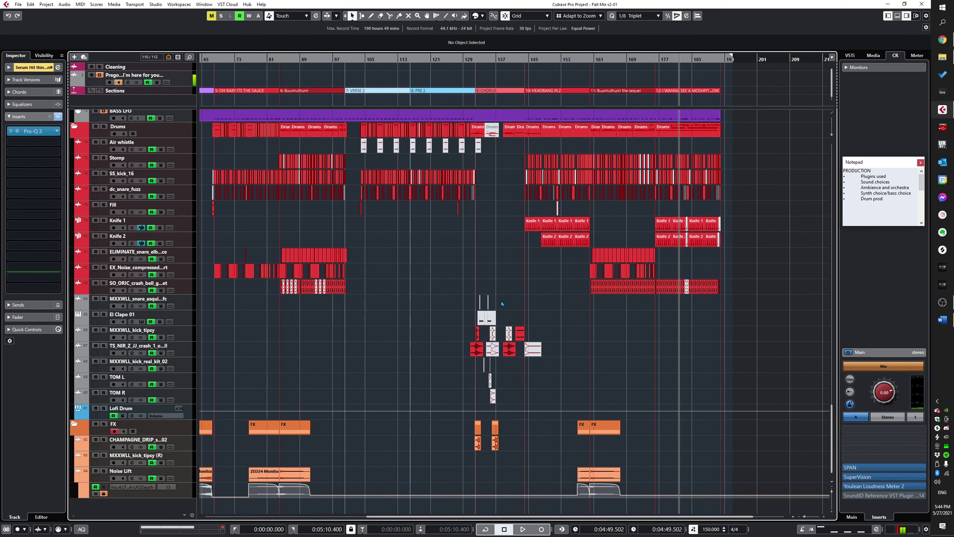
pyautogui.scroll(-3, 554, 295)
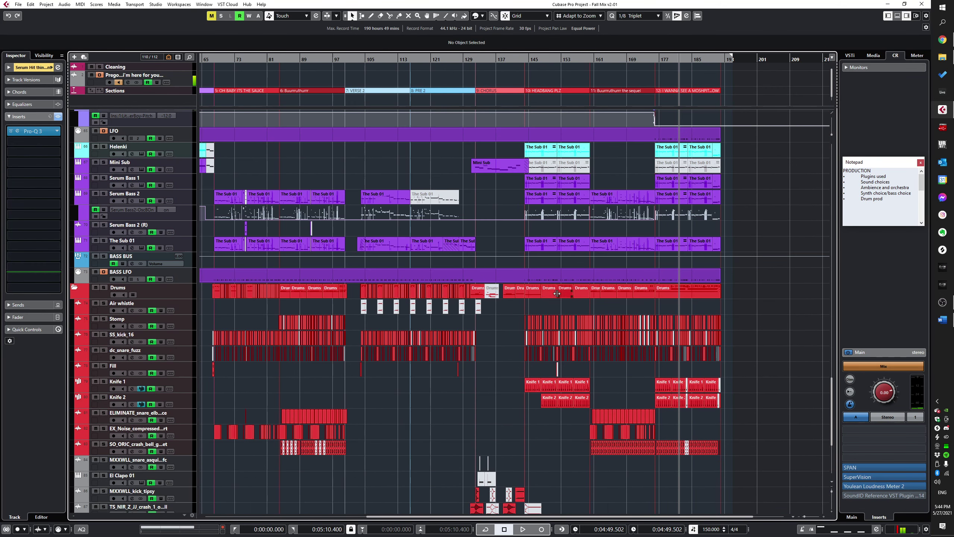